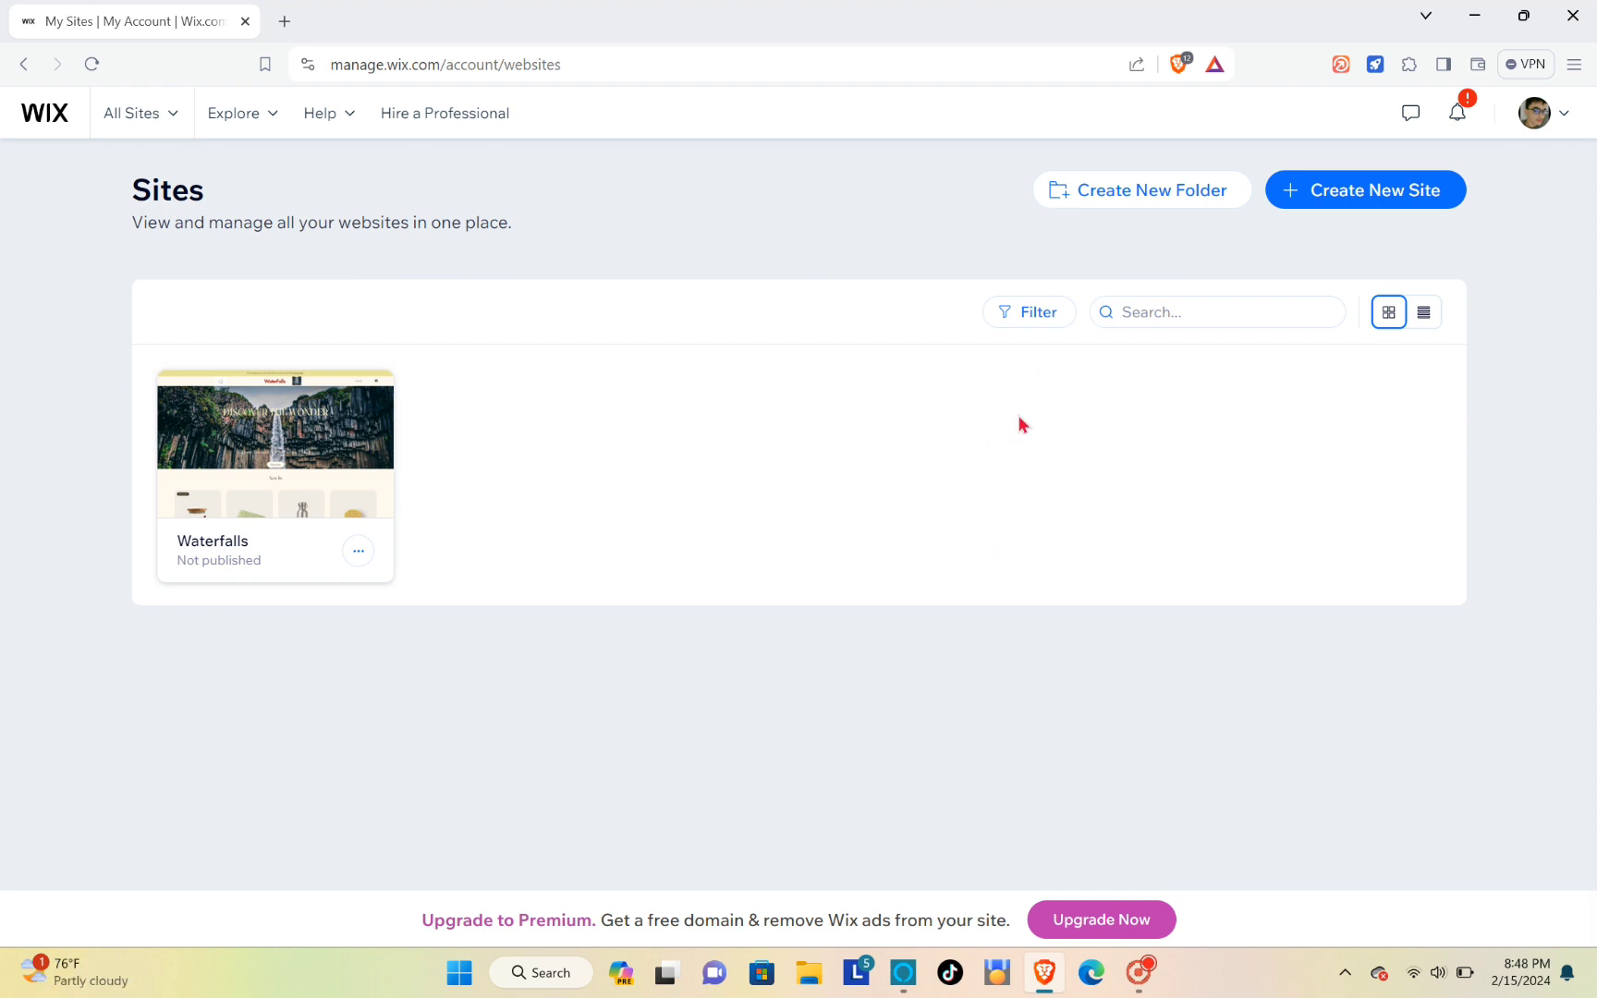
Step: Start a new site without AI, skipping the website type and name questions, and choose to begin with a template
click(1344, 199)
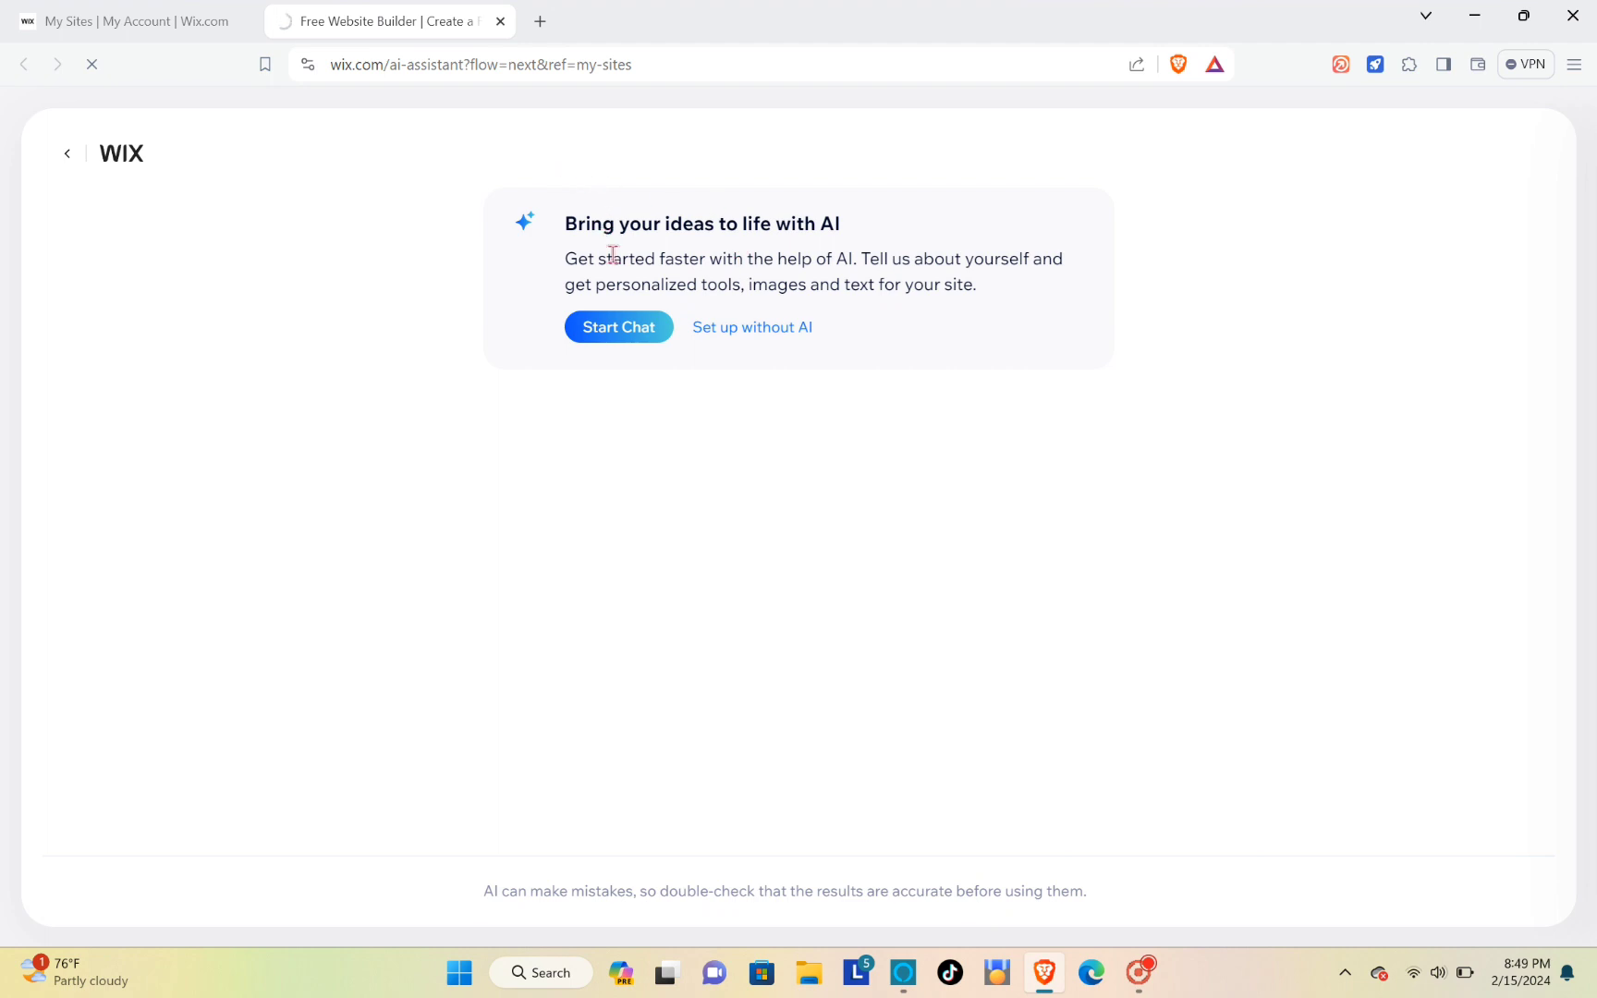
click(756, 326)
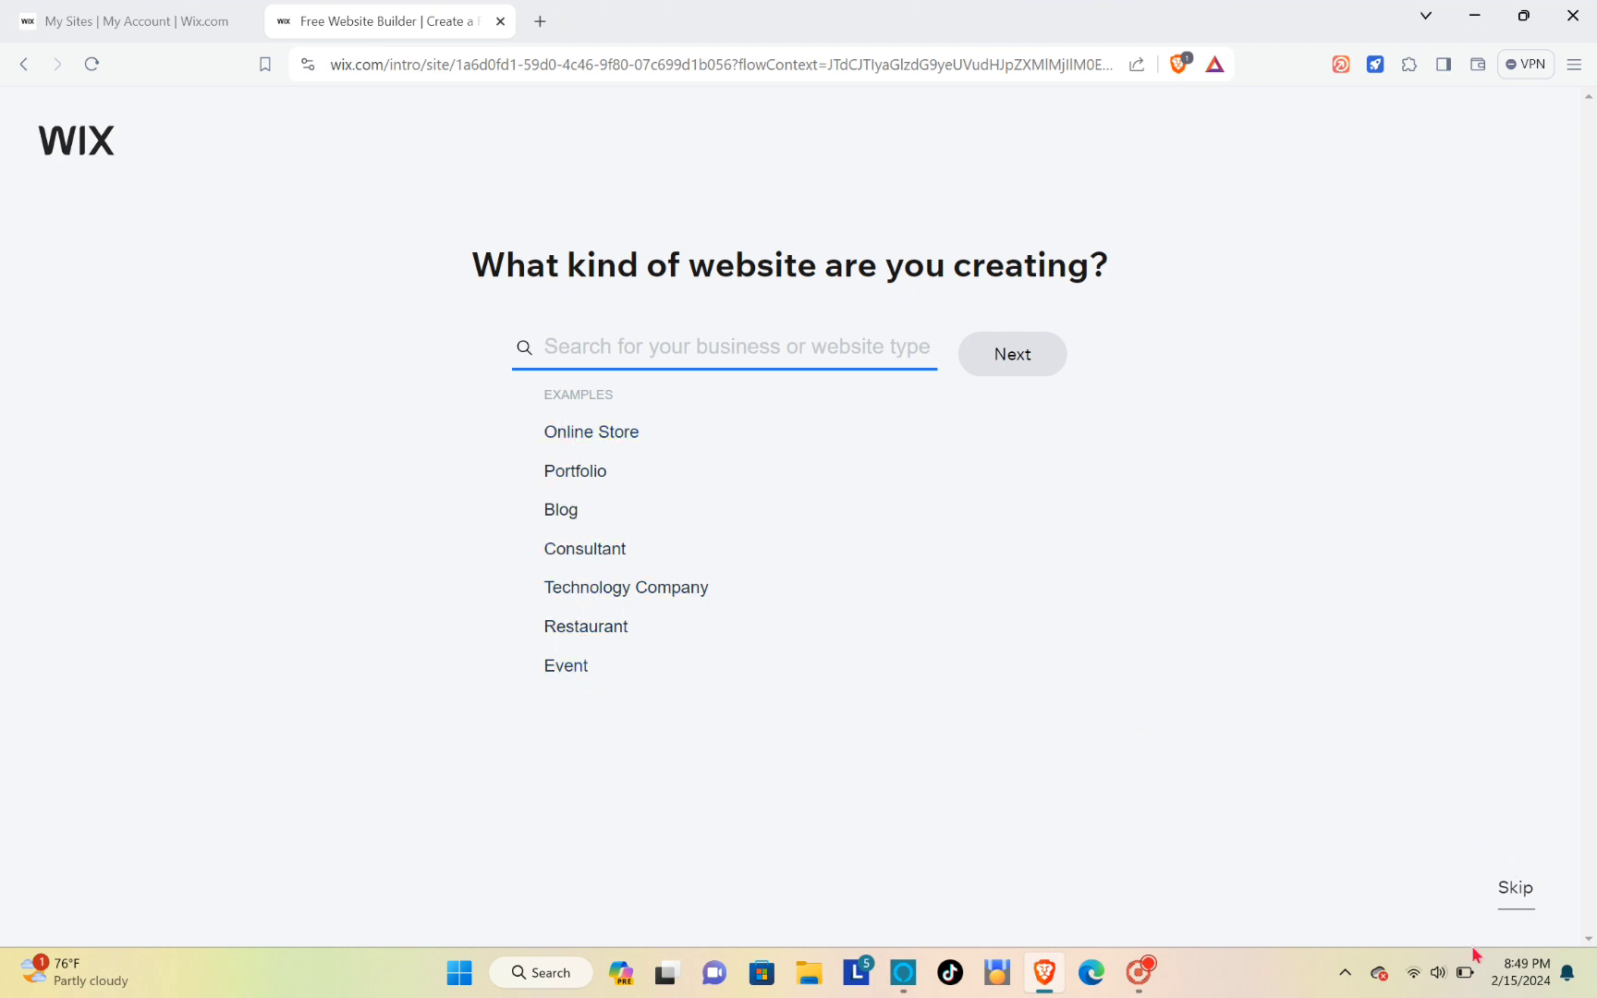
click(1518, 895)
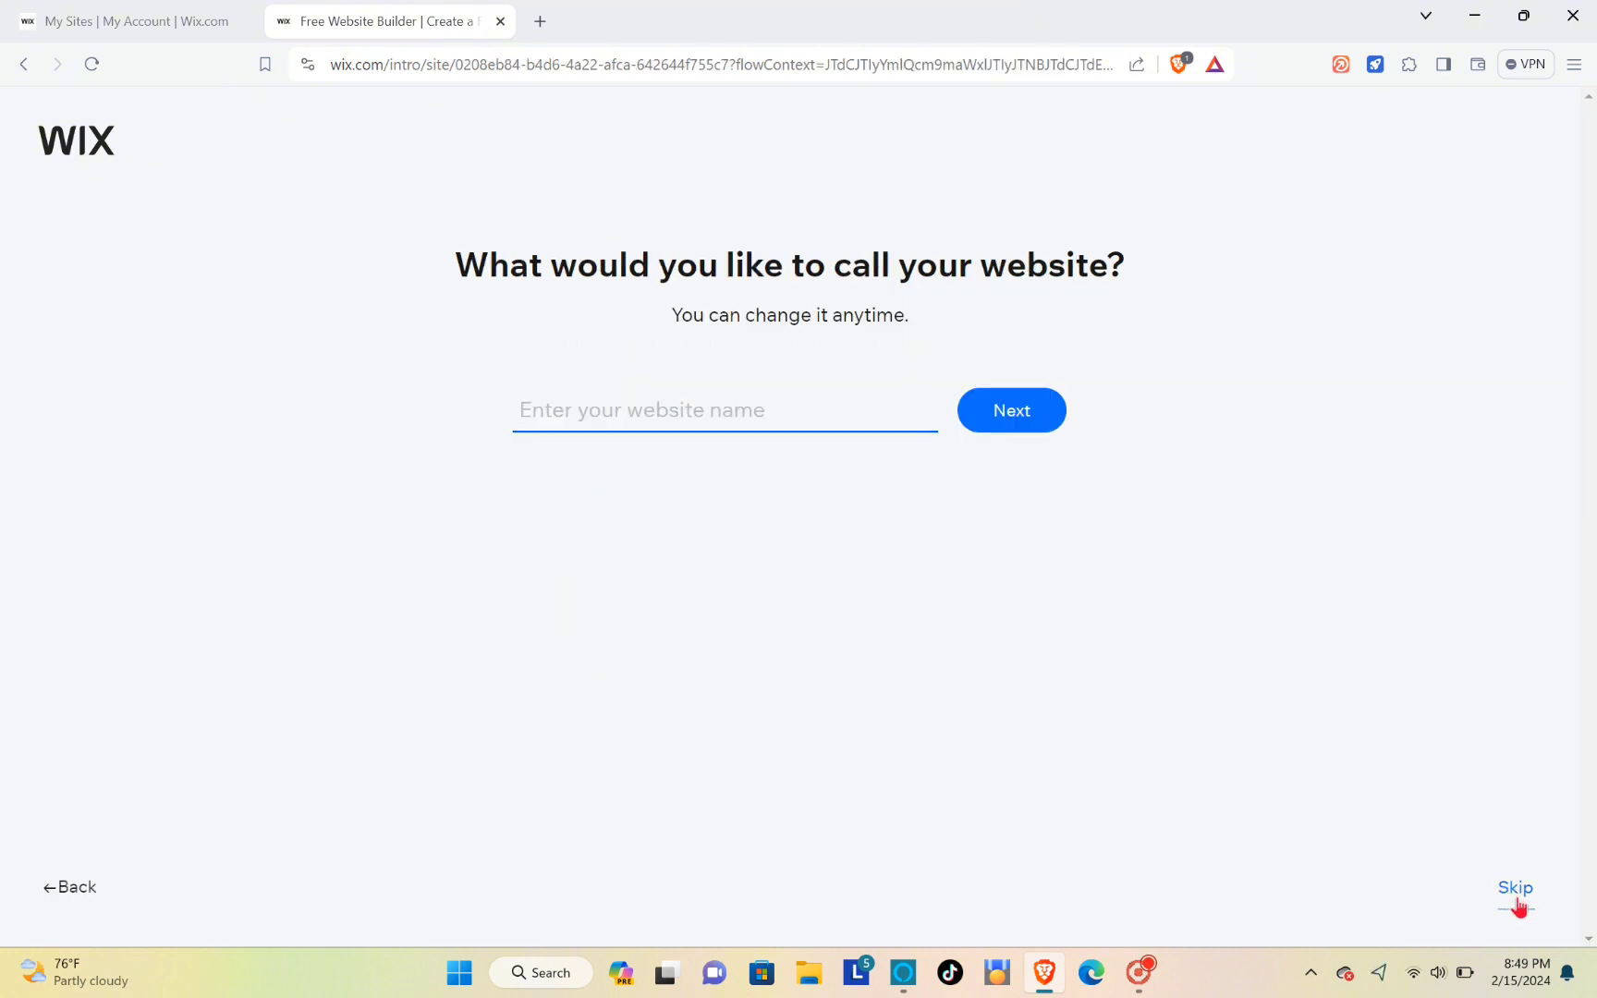
click(1516, 889)
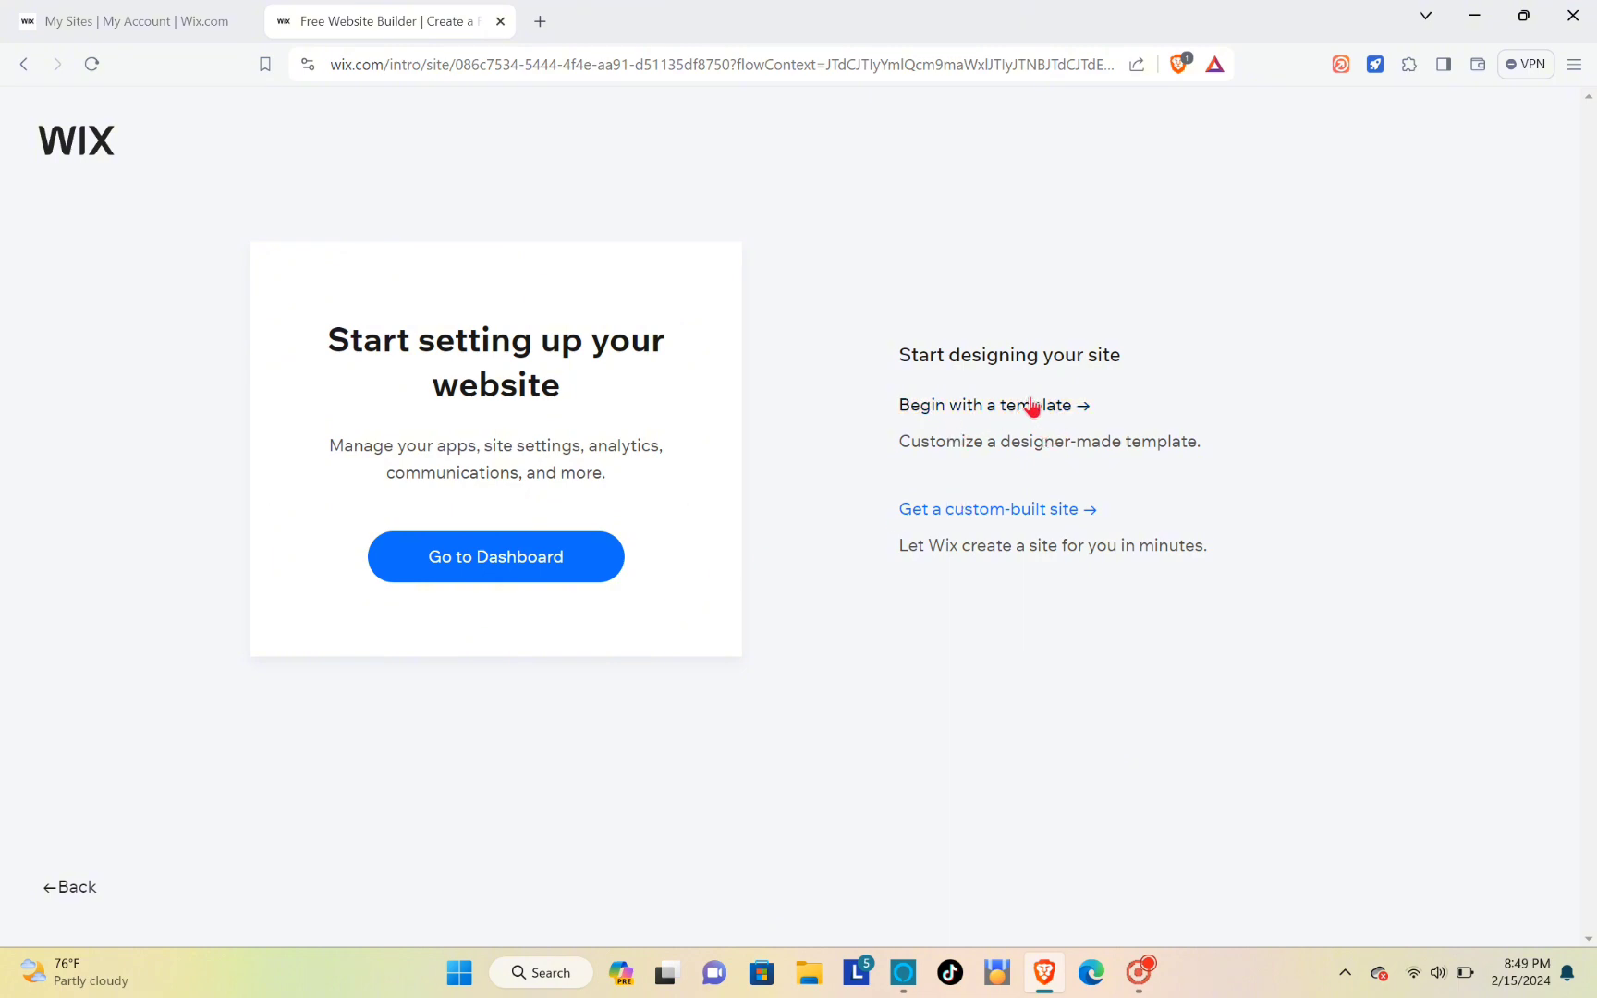
click(982, 404)
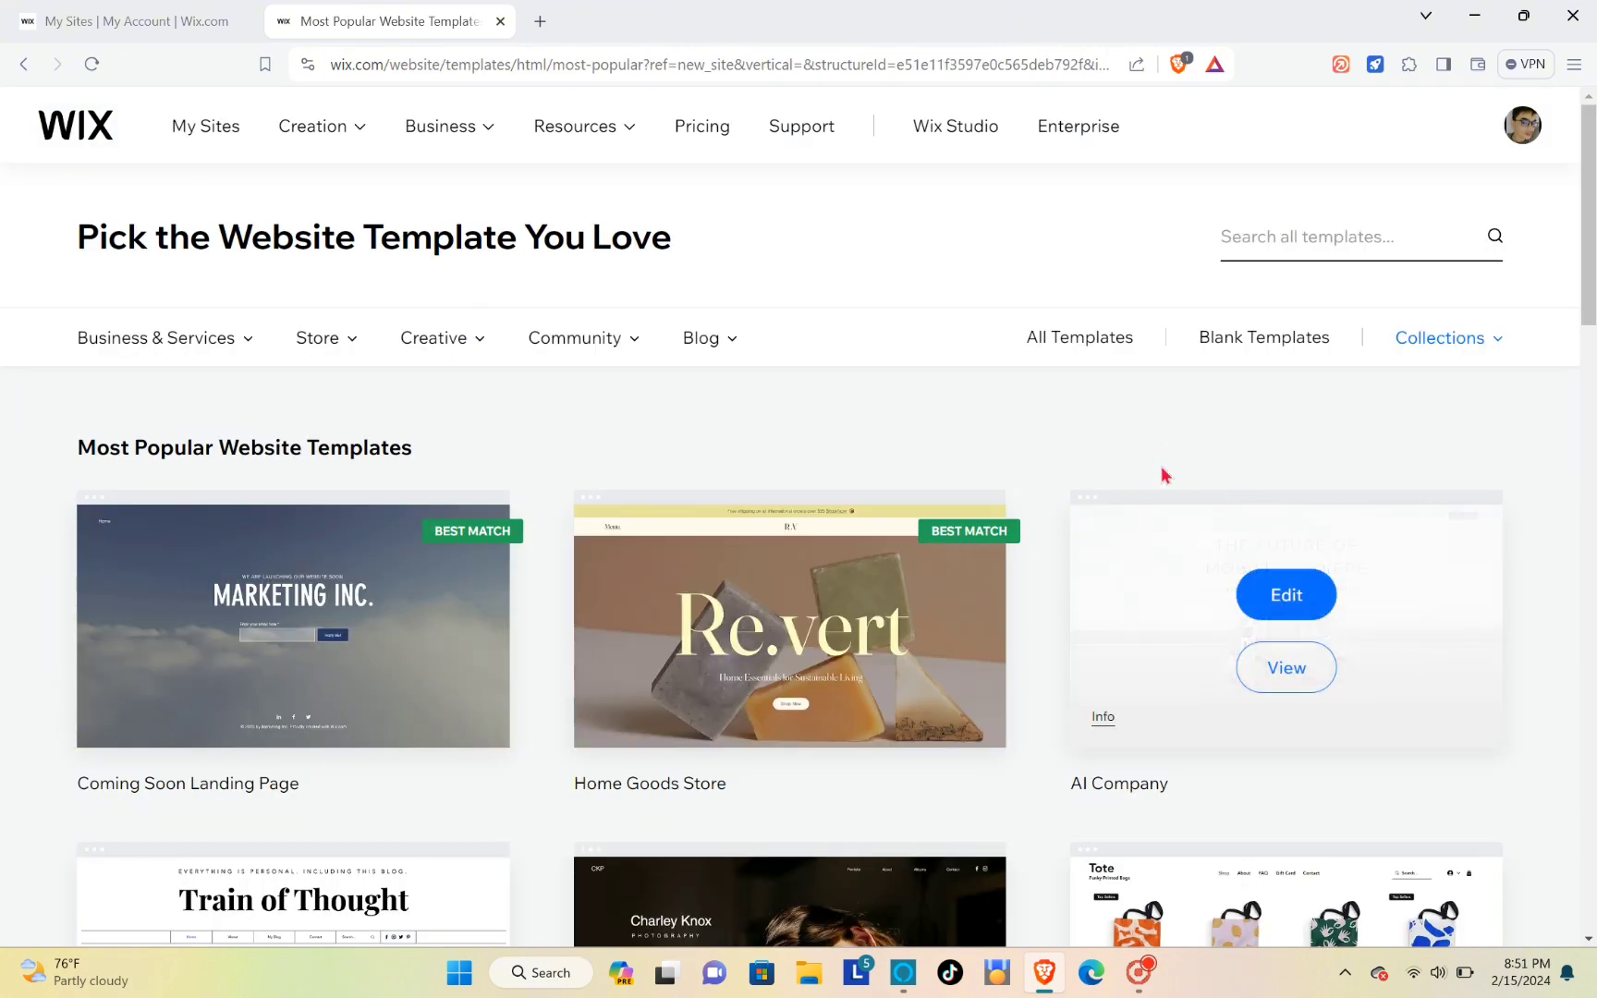
Step: Look over the most popular templates and search all templates for "landing page"
scroll(915, 644, down, 1)
scroll(916, 644, down, 5)
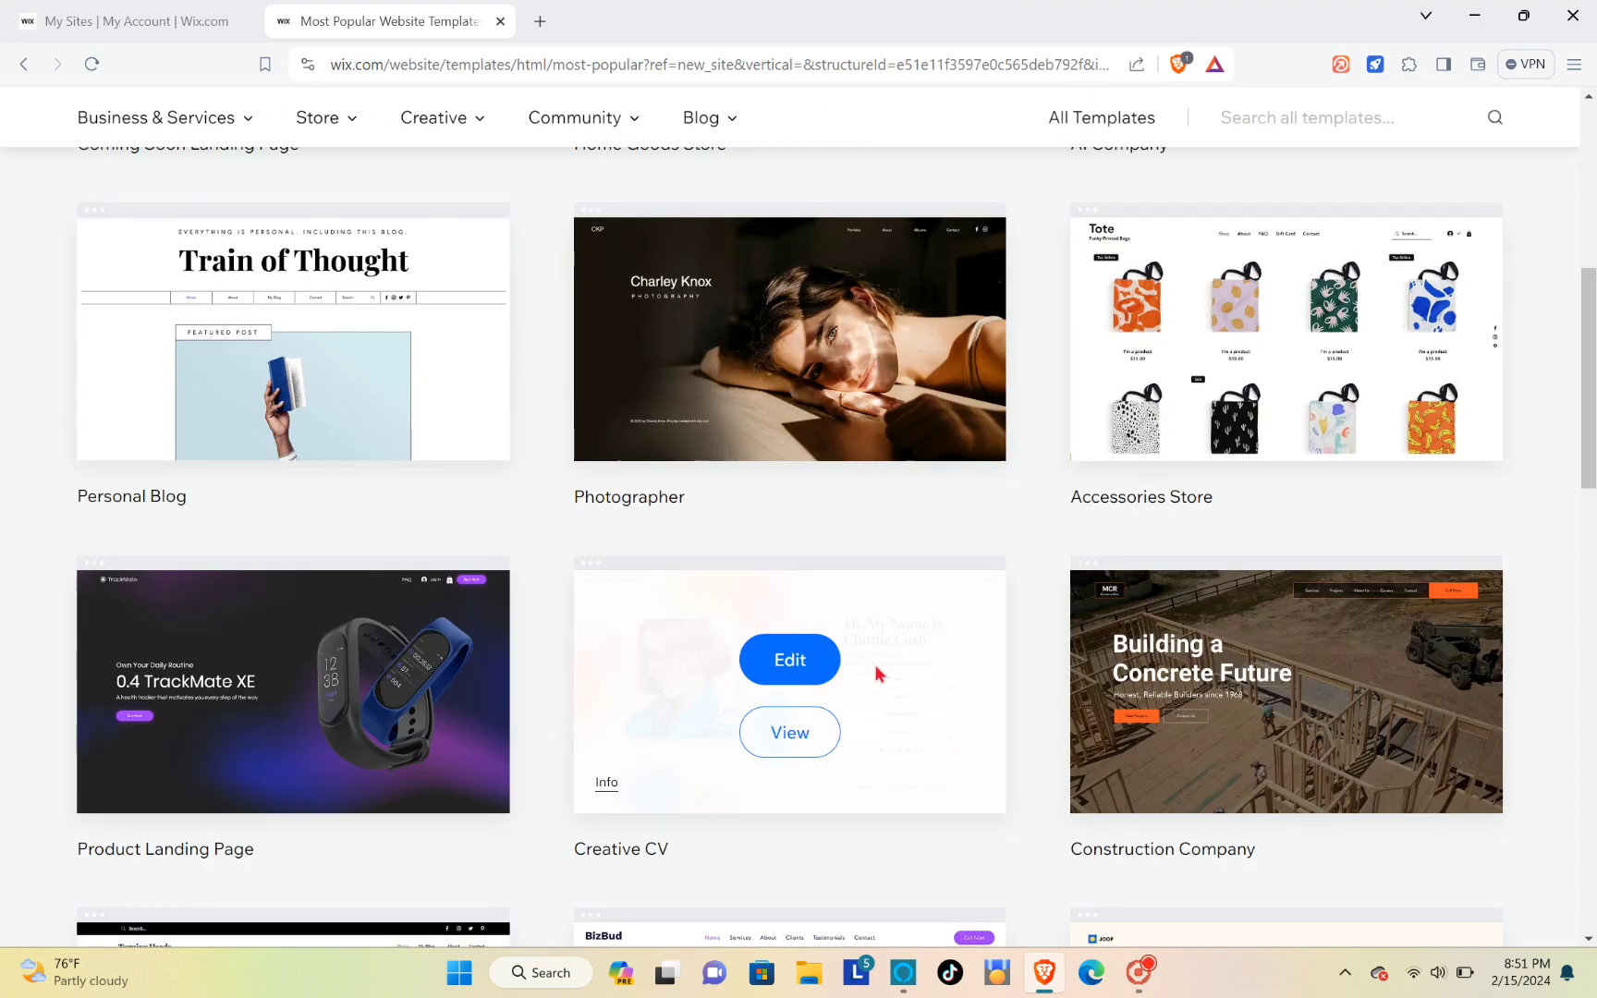
scroll(877, 670, up, 6)
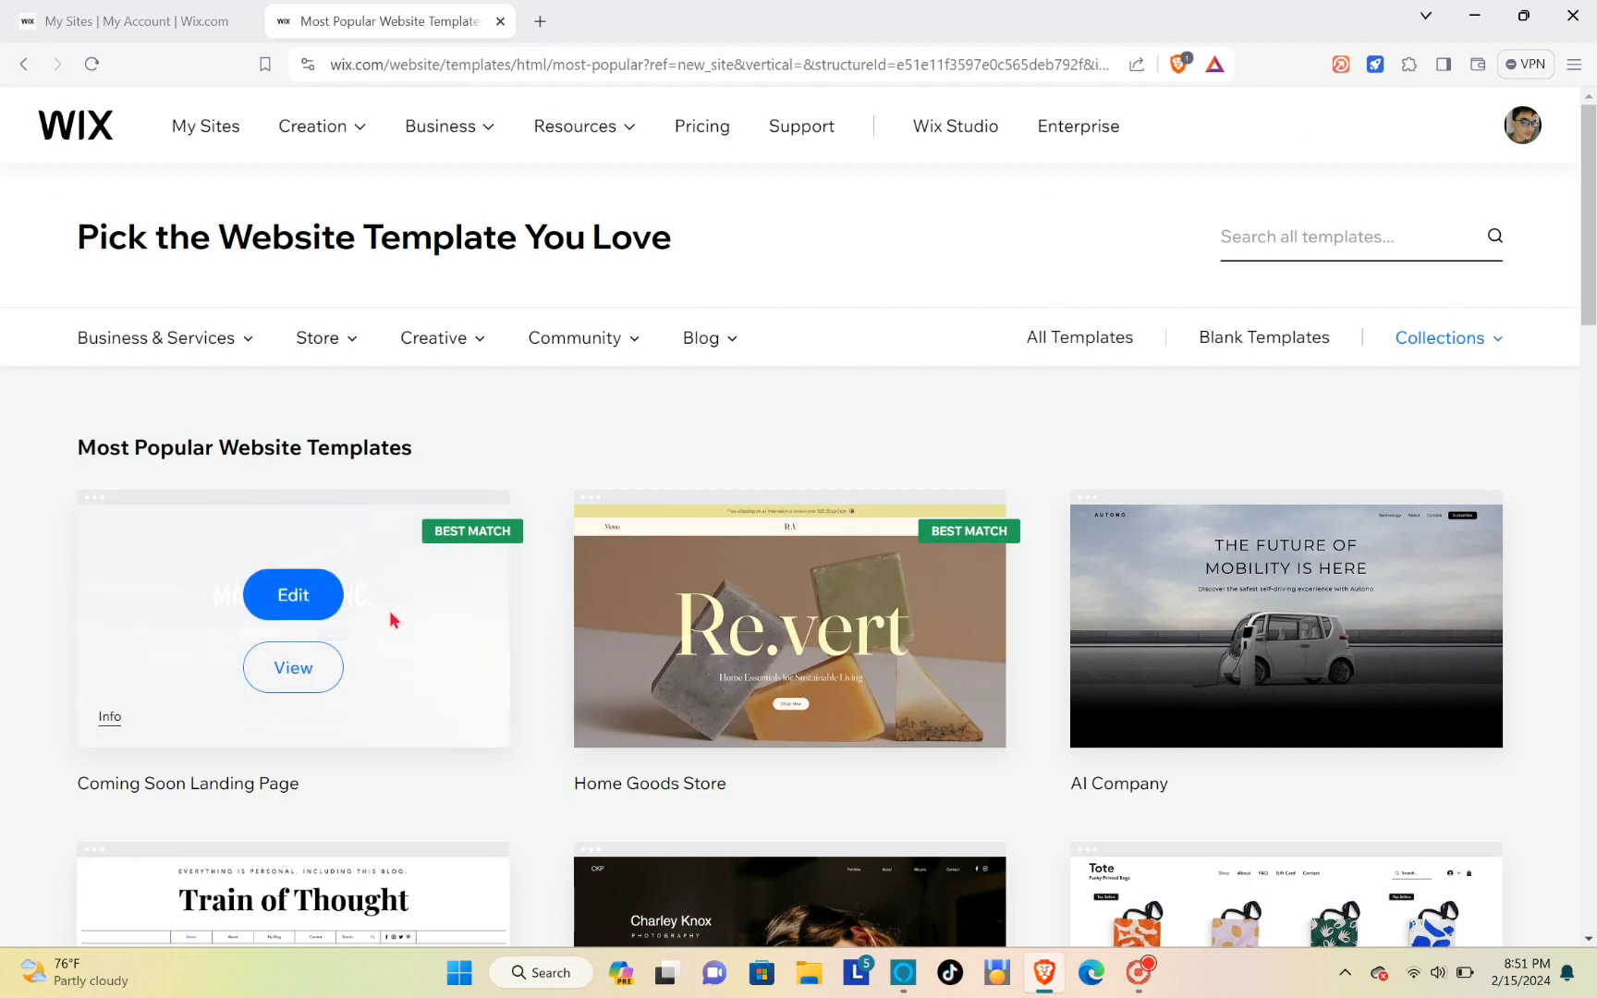
click(1296, 239)
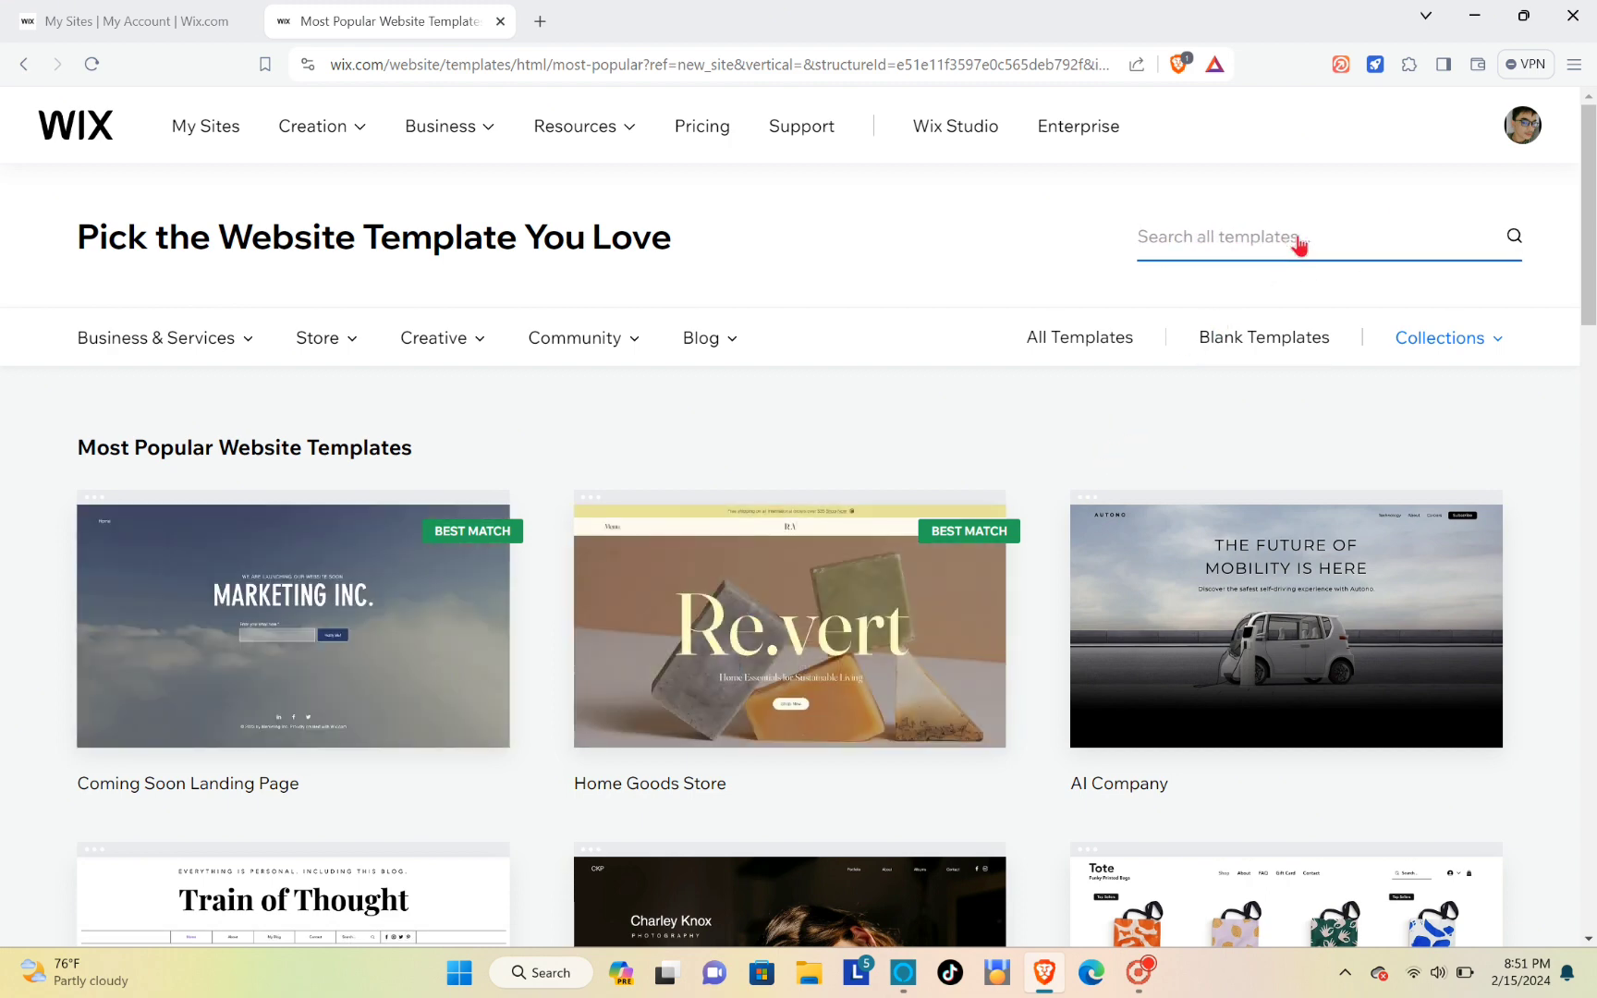
text(landing page)
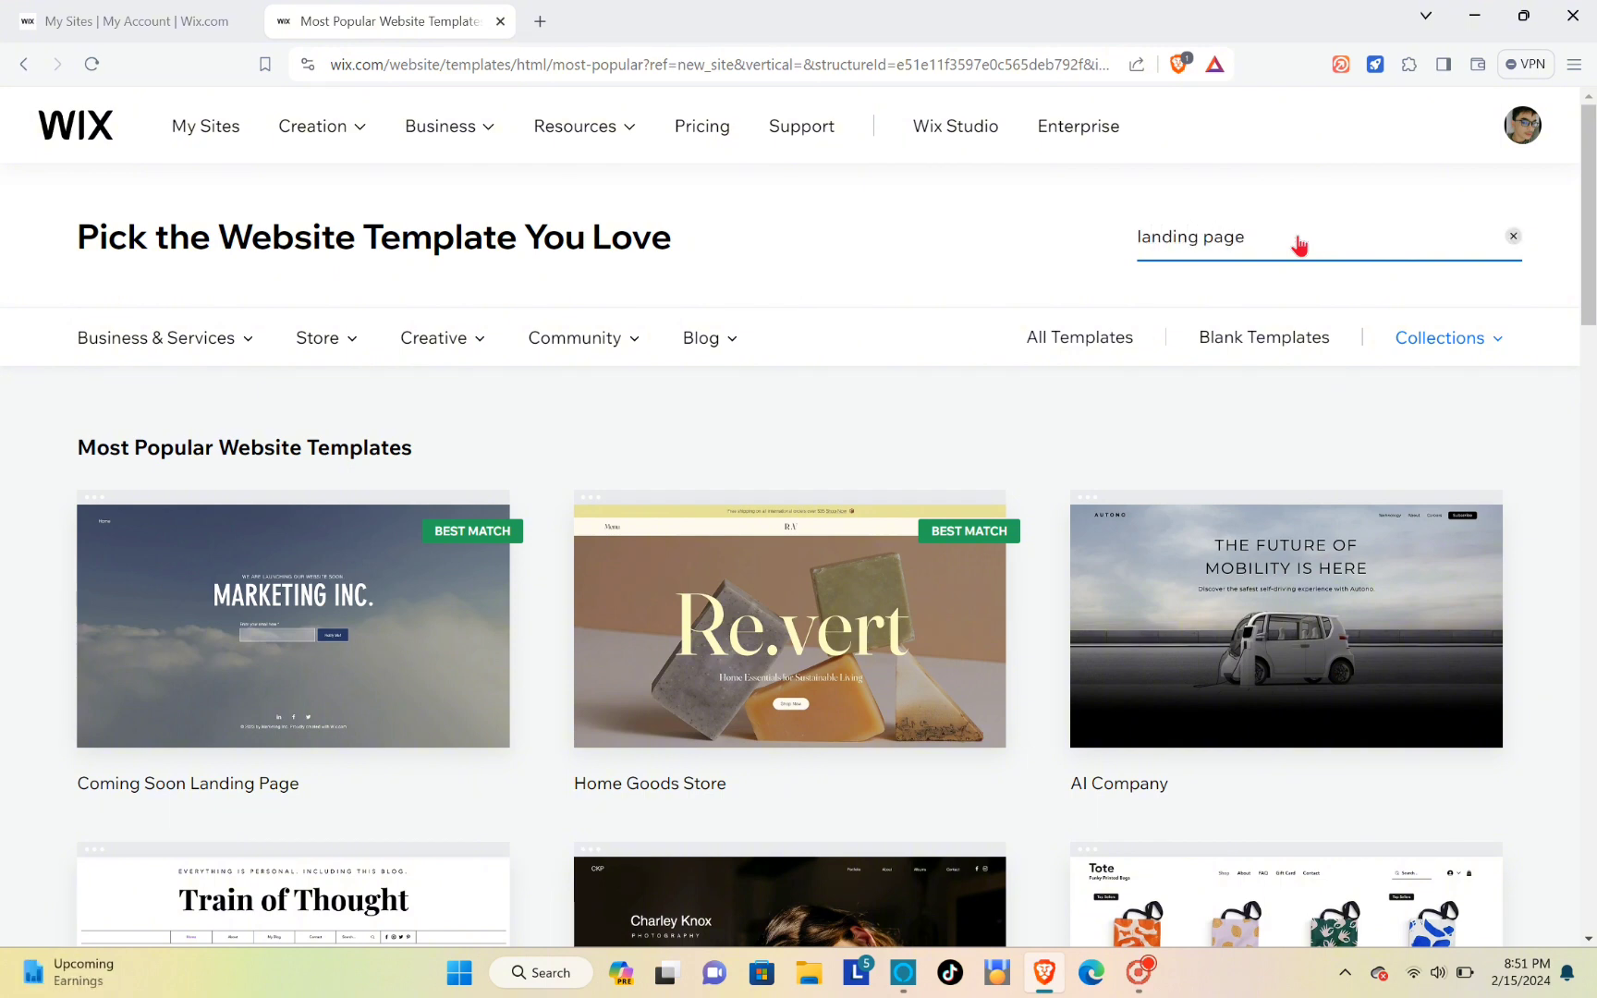
key(Return)
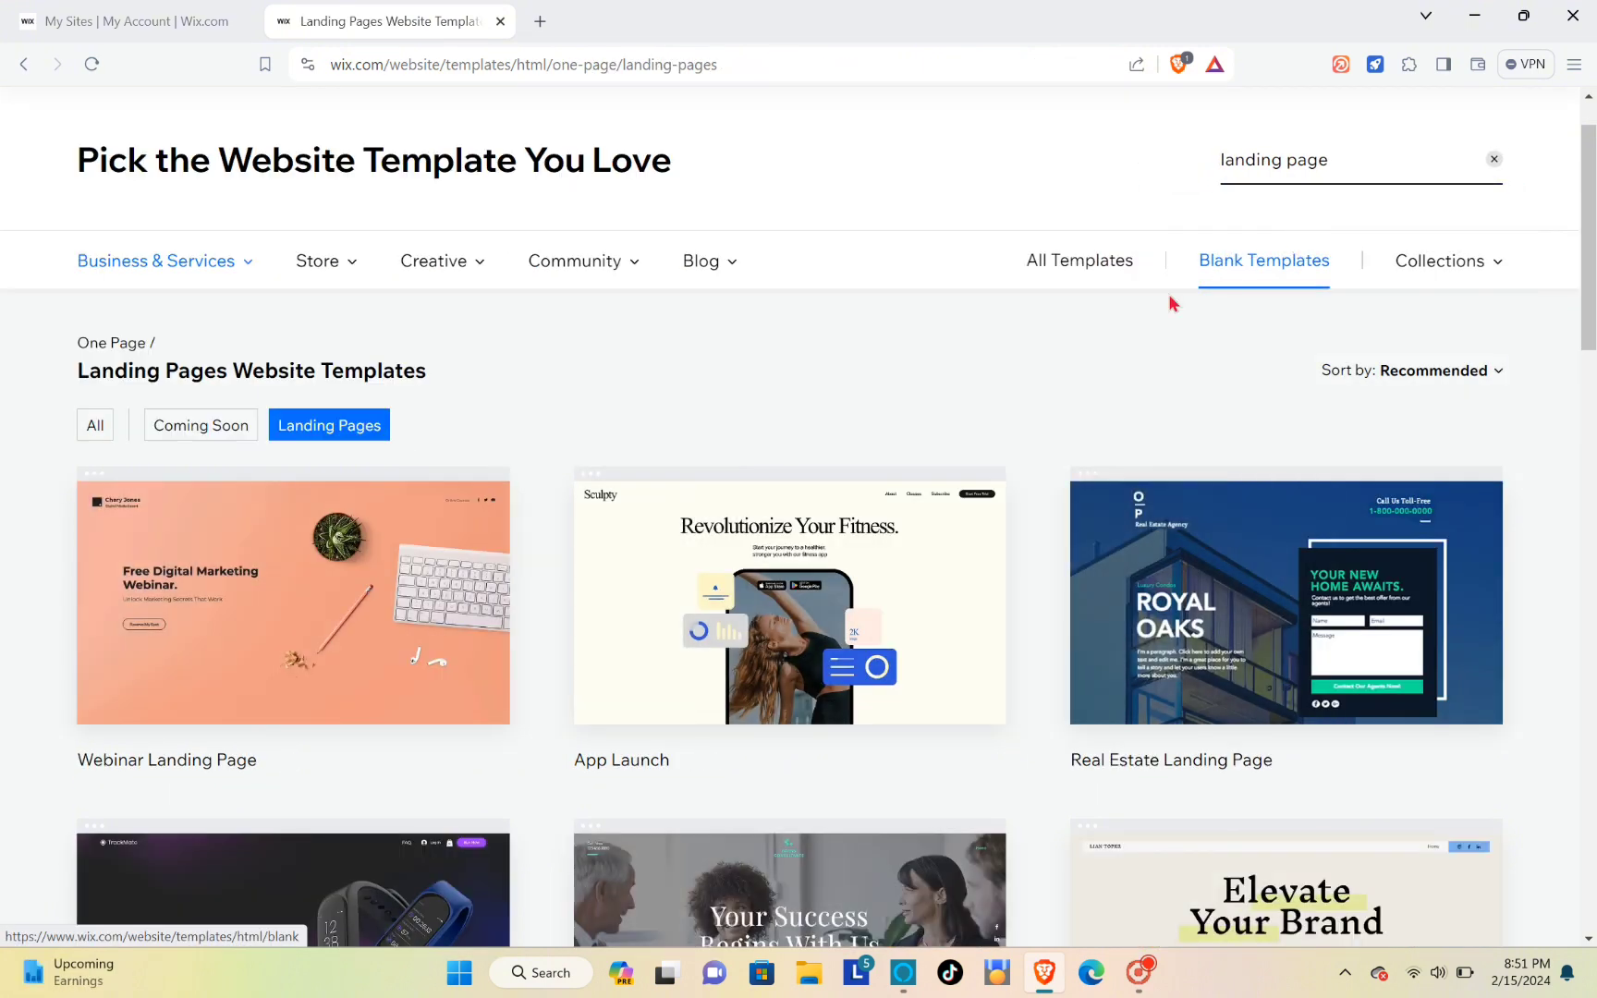
Step: Browse the landing page templates and compare designs such as App Launch, Real Estate and Corporate Landing Page
scroll(510, 570, down, 5)
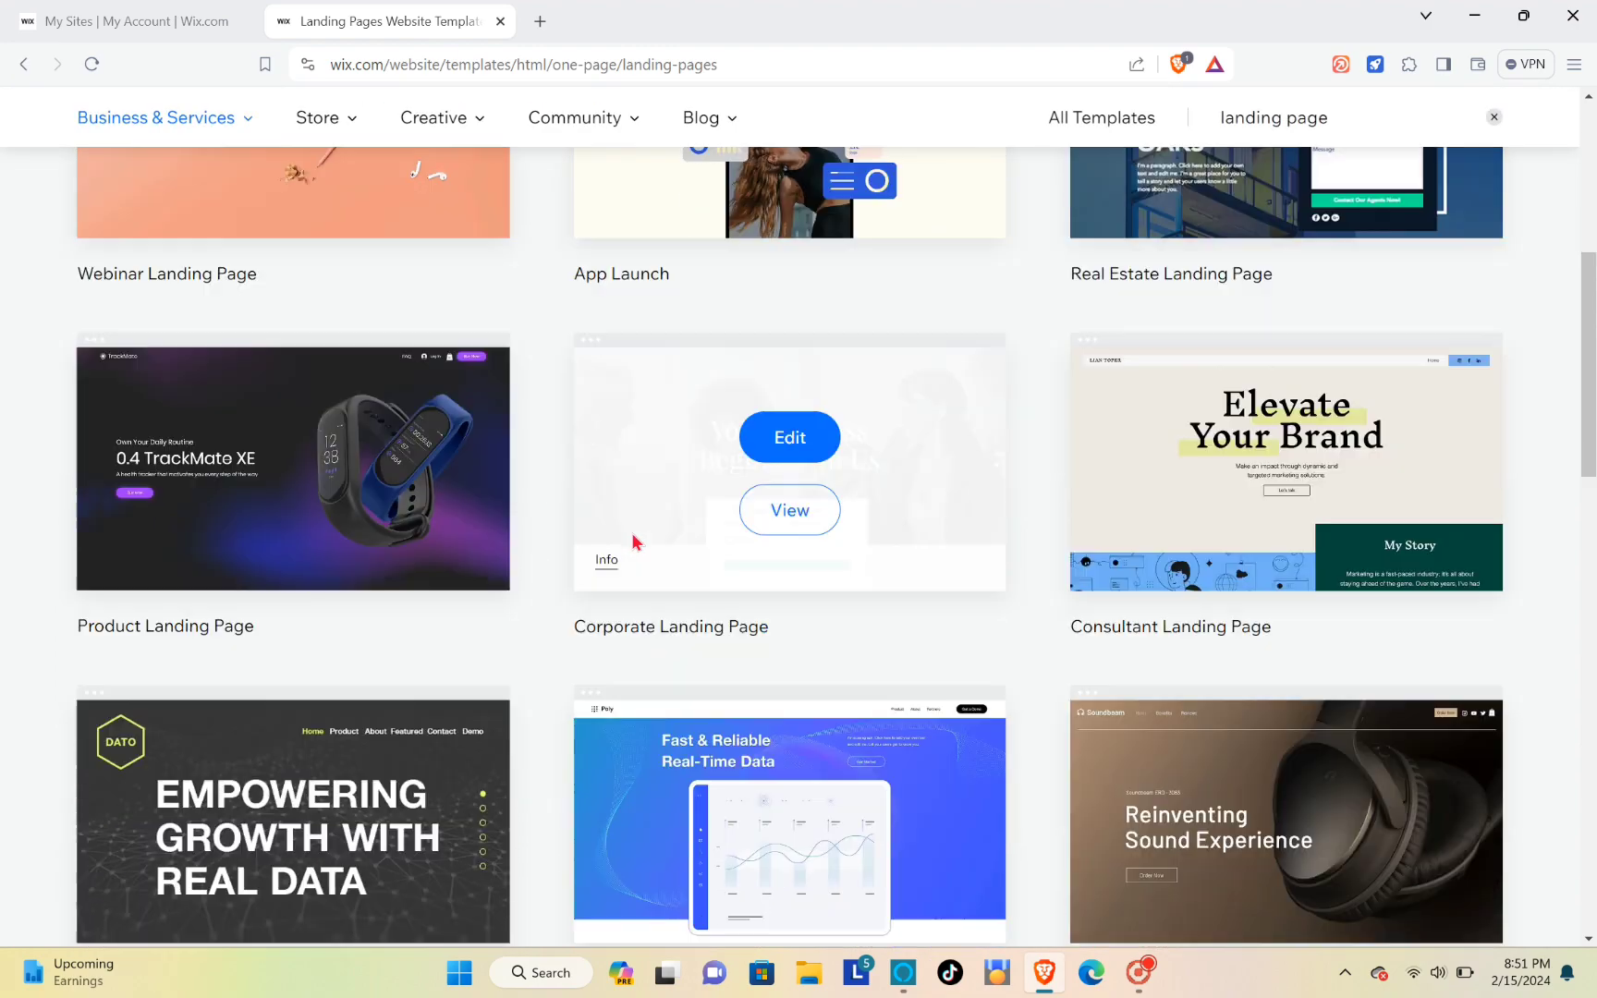
scroll(681, 542, down, 5)
scroll(762, 528, up, 8)
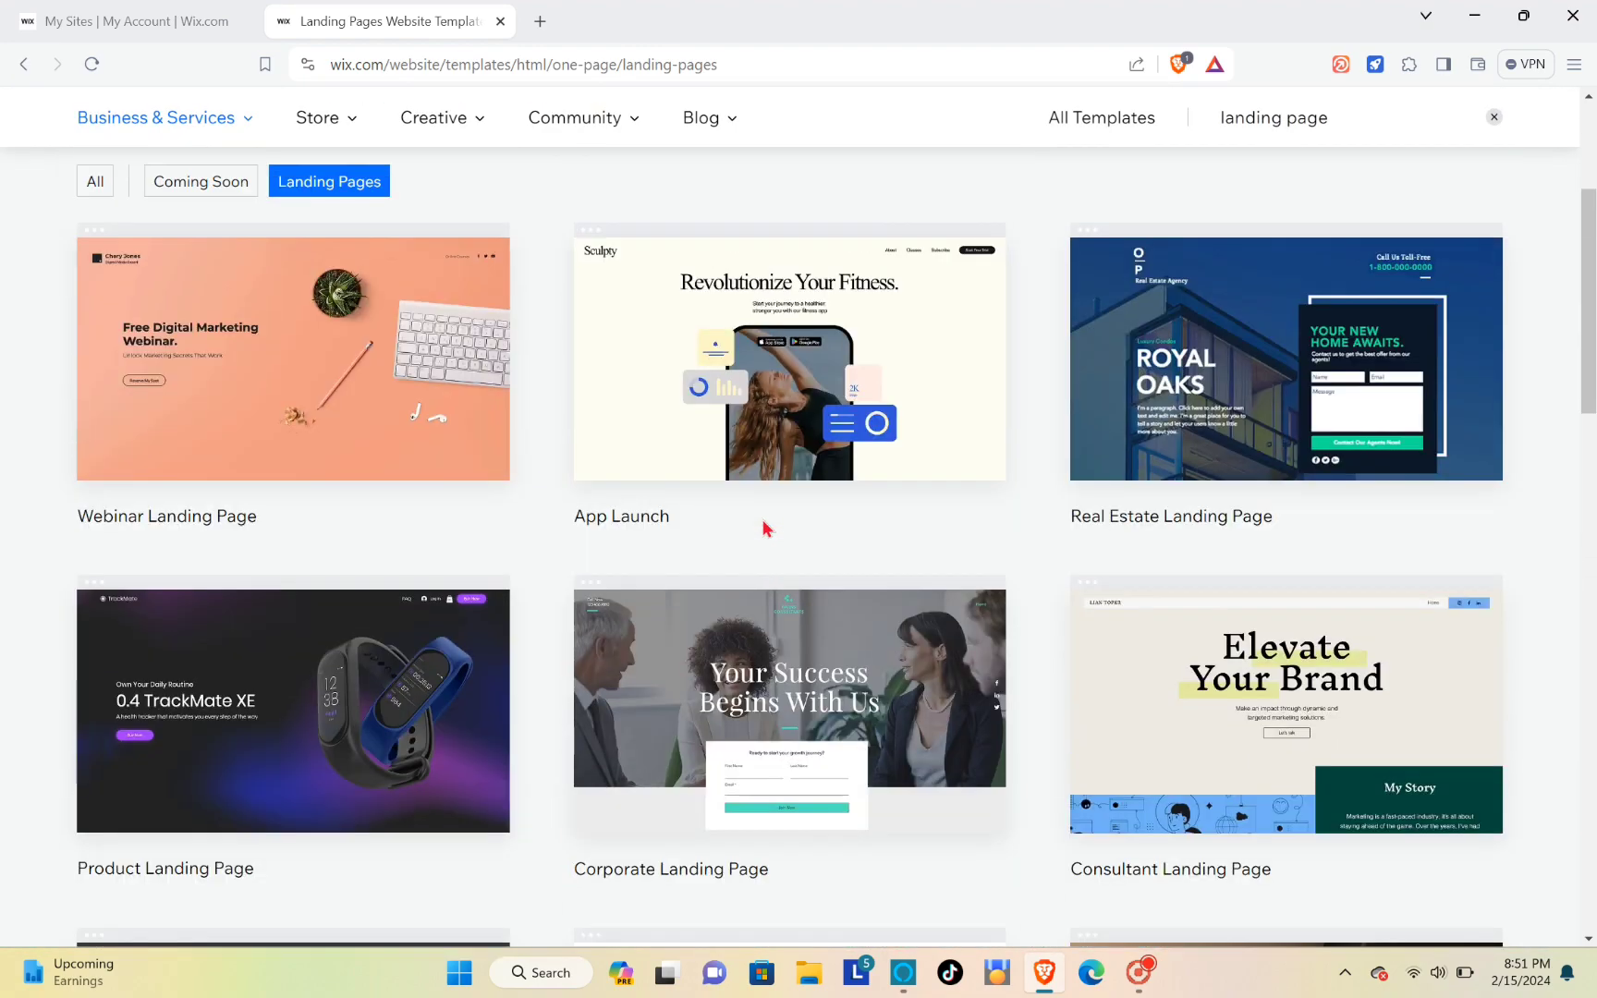
scroll(762, 527, up, 4)
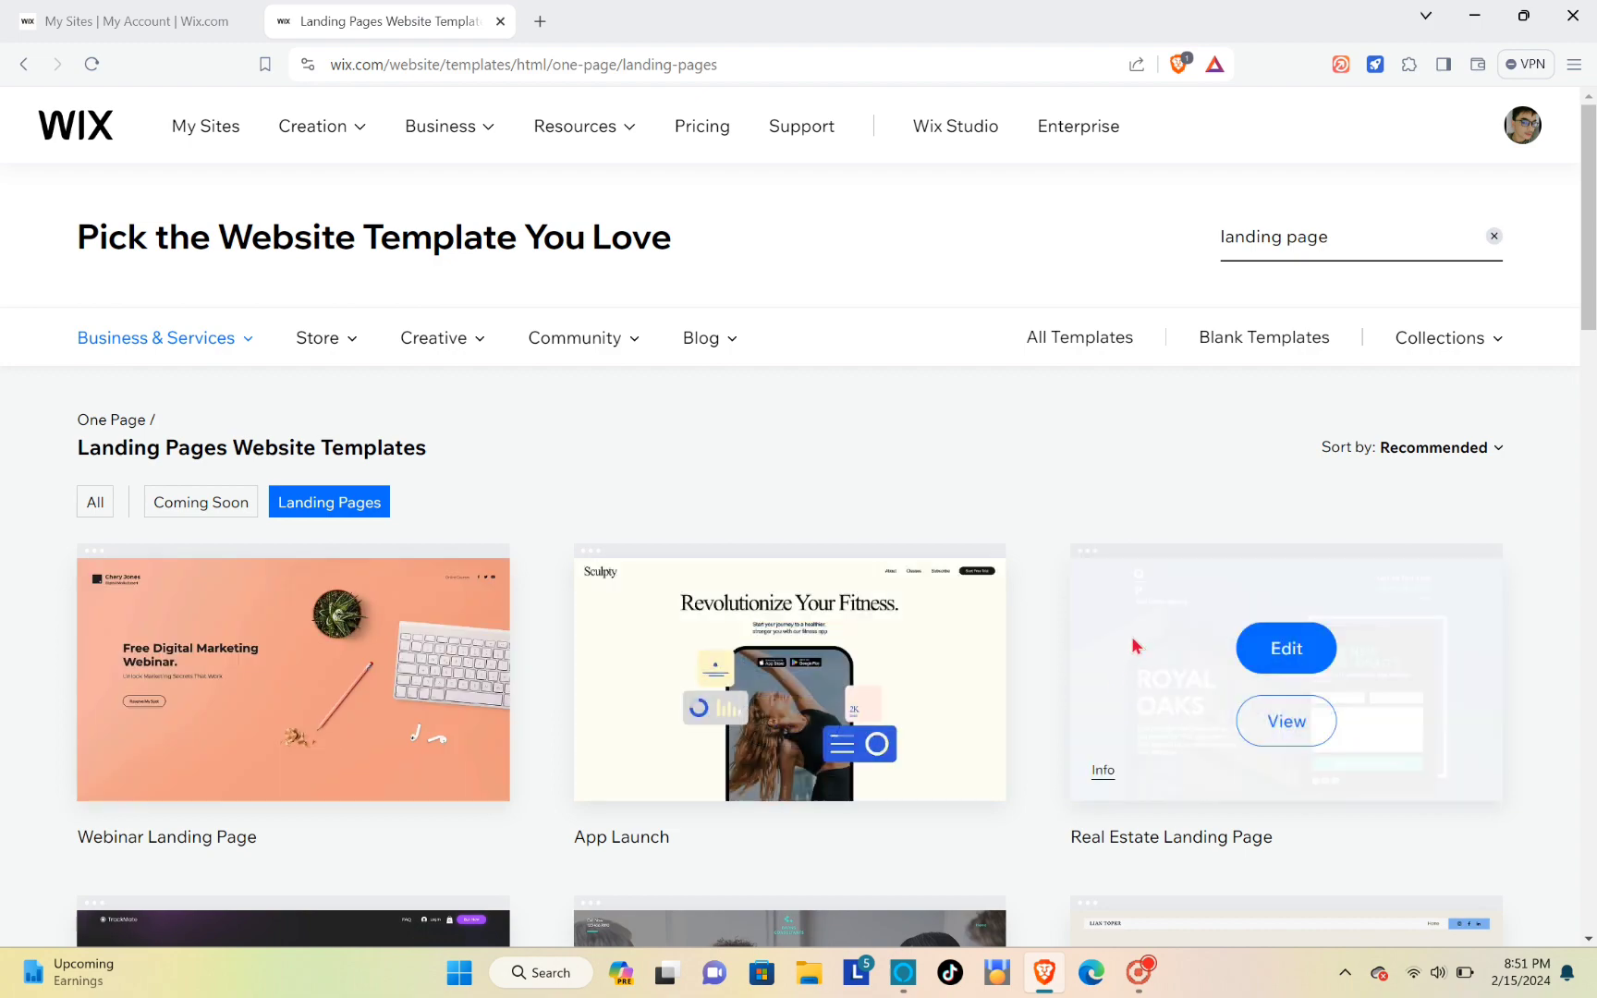
scroll(913, 565, down, 3)
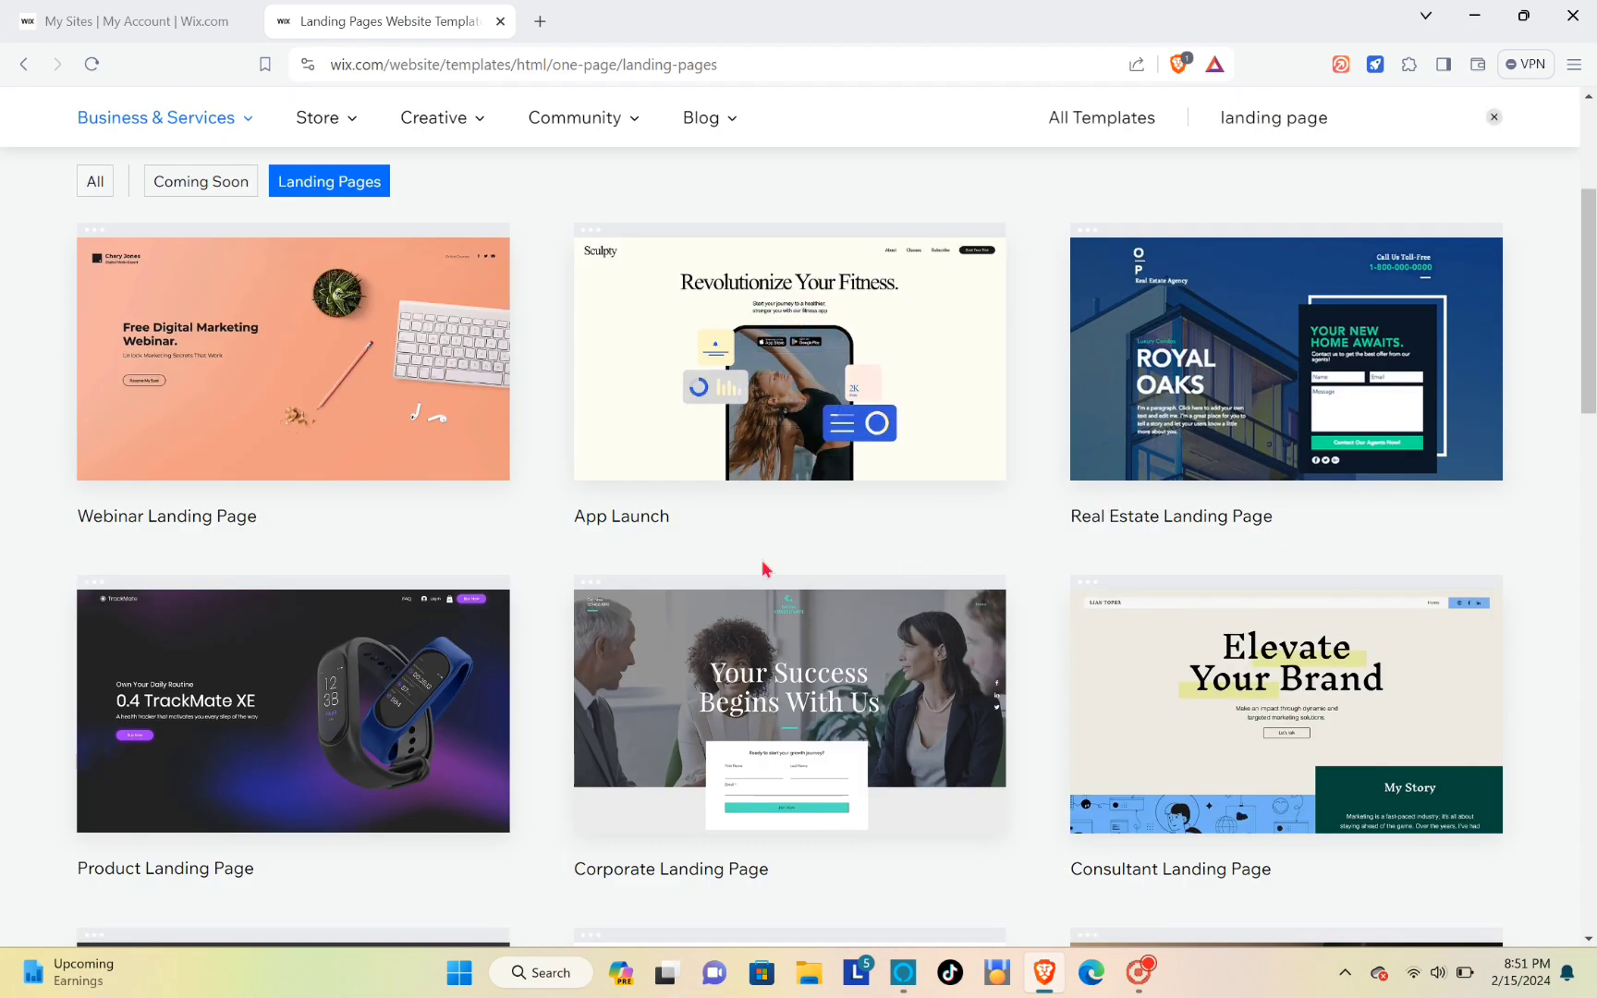
scroll(698, 618, up, 2)
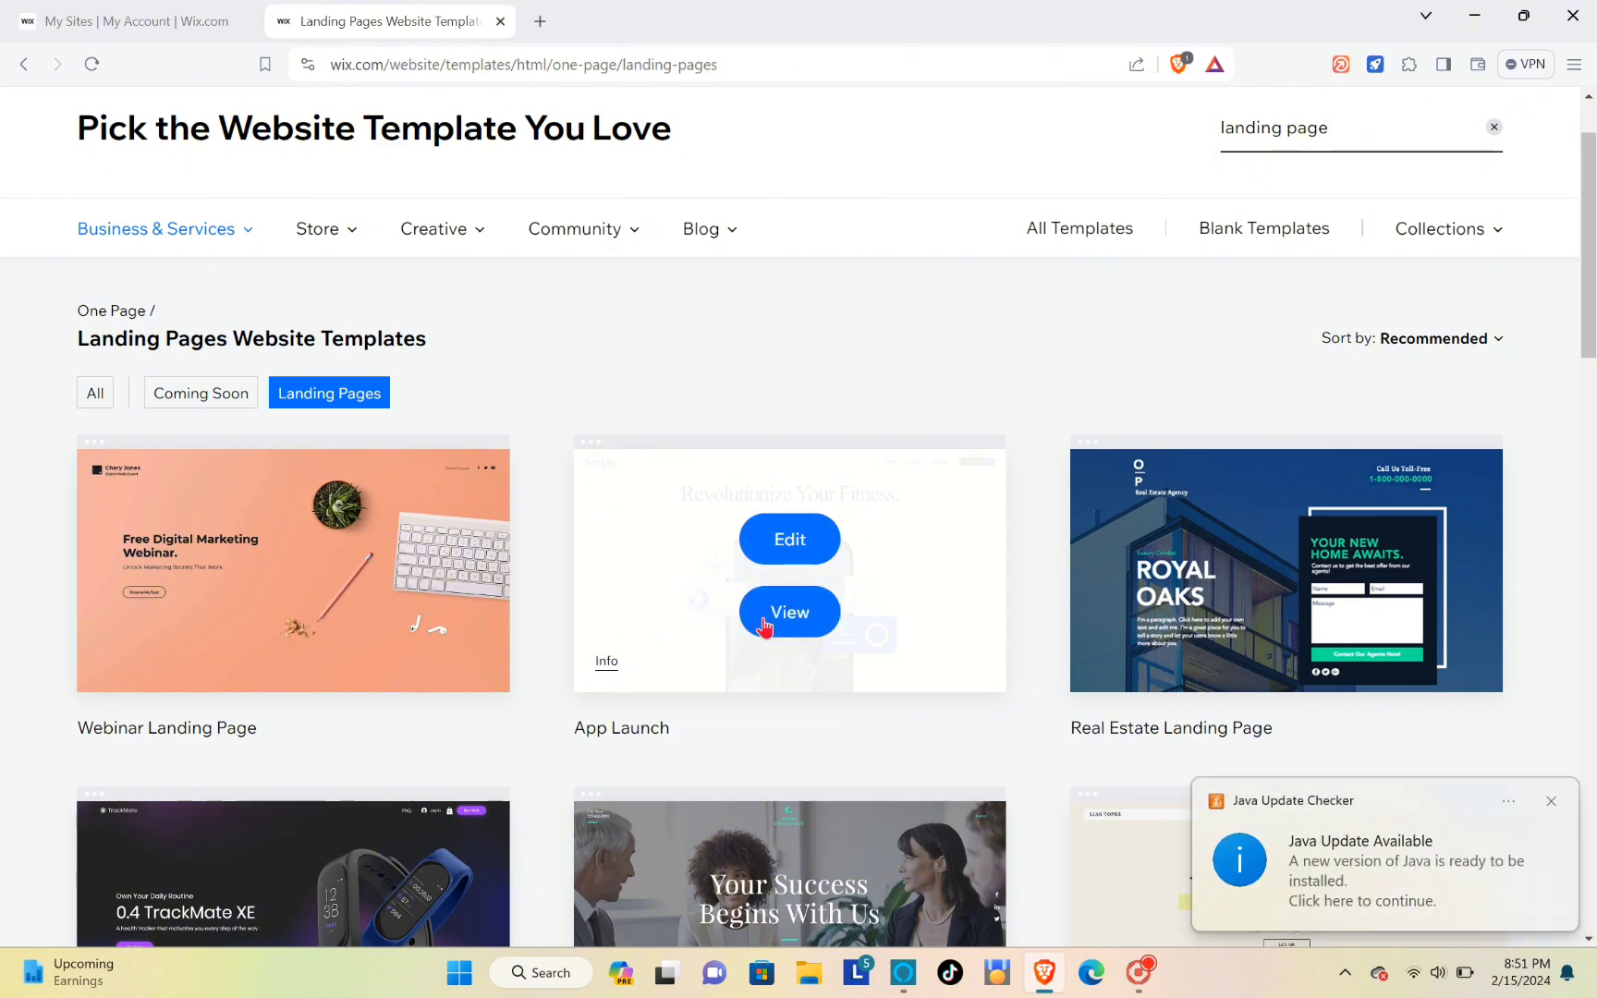
mouse_move(1141, 534)
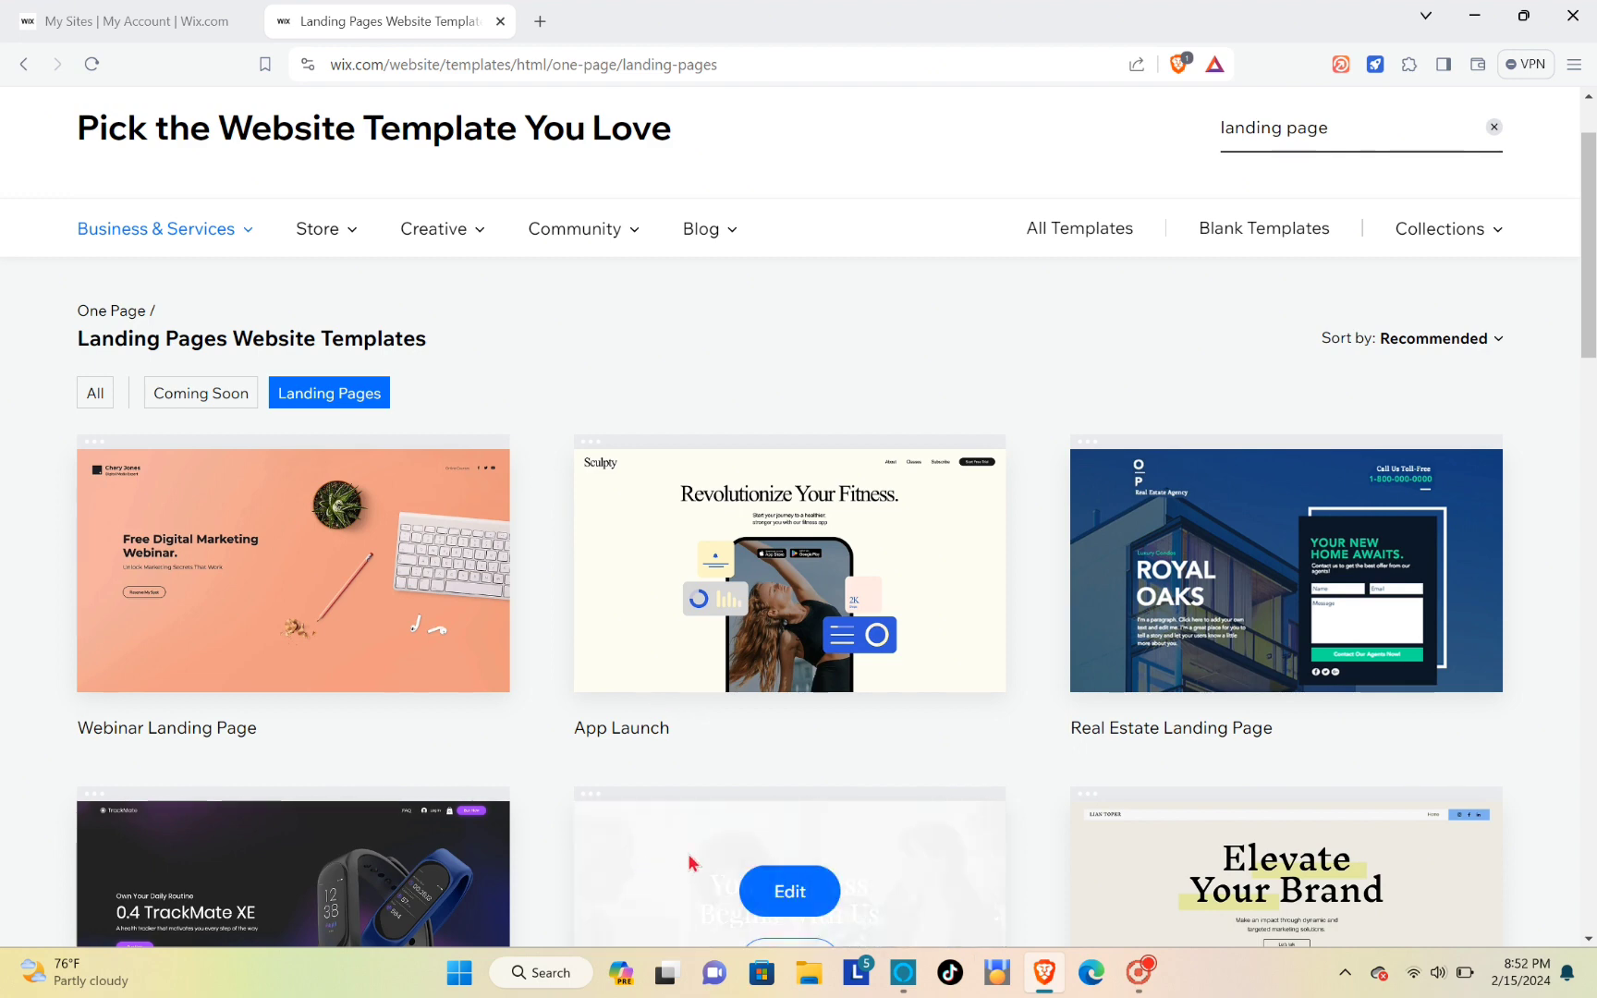
mouse_move(748, 638)
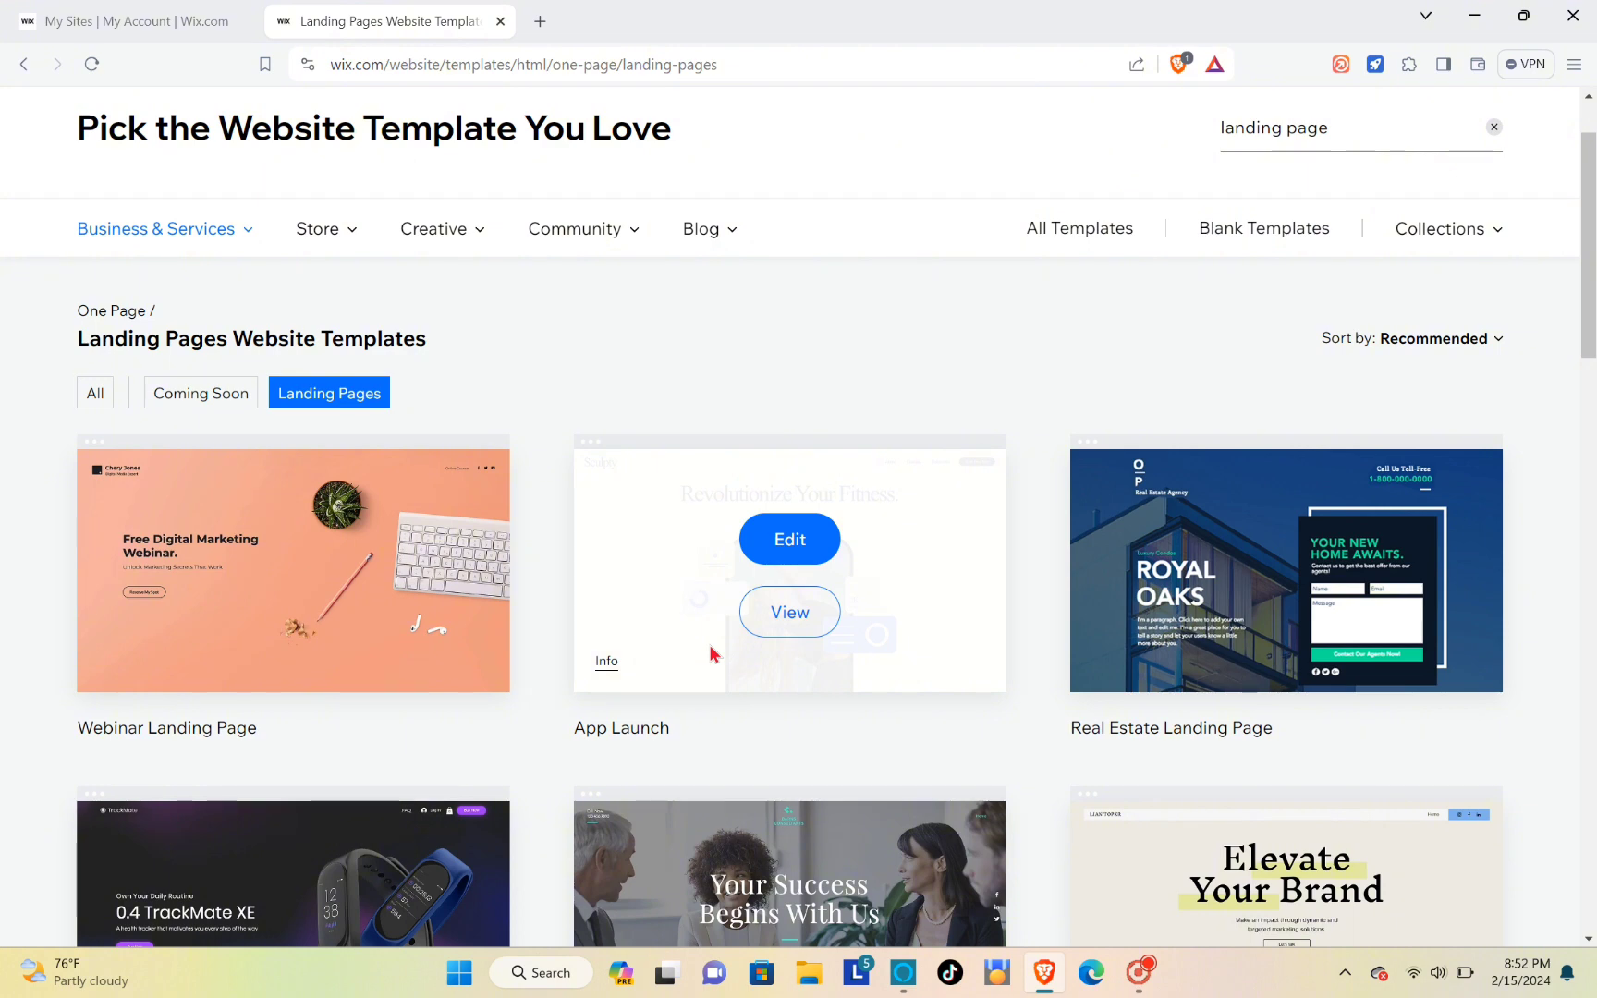
Step: Show the blank templates and open Start from Scratch for editing
click(1271, 231)
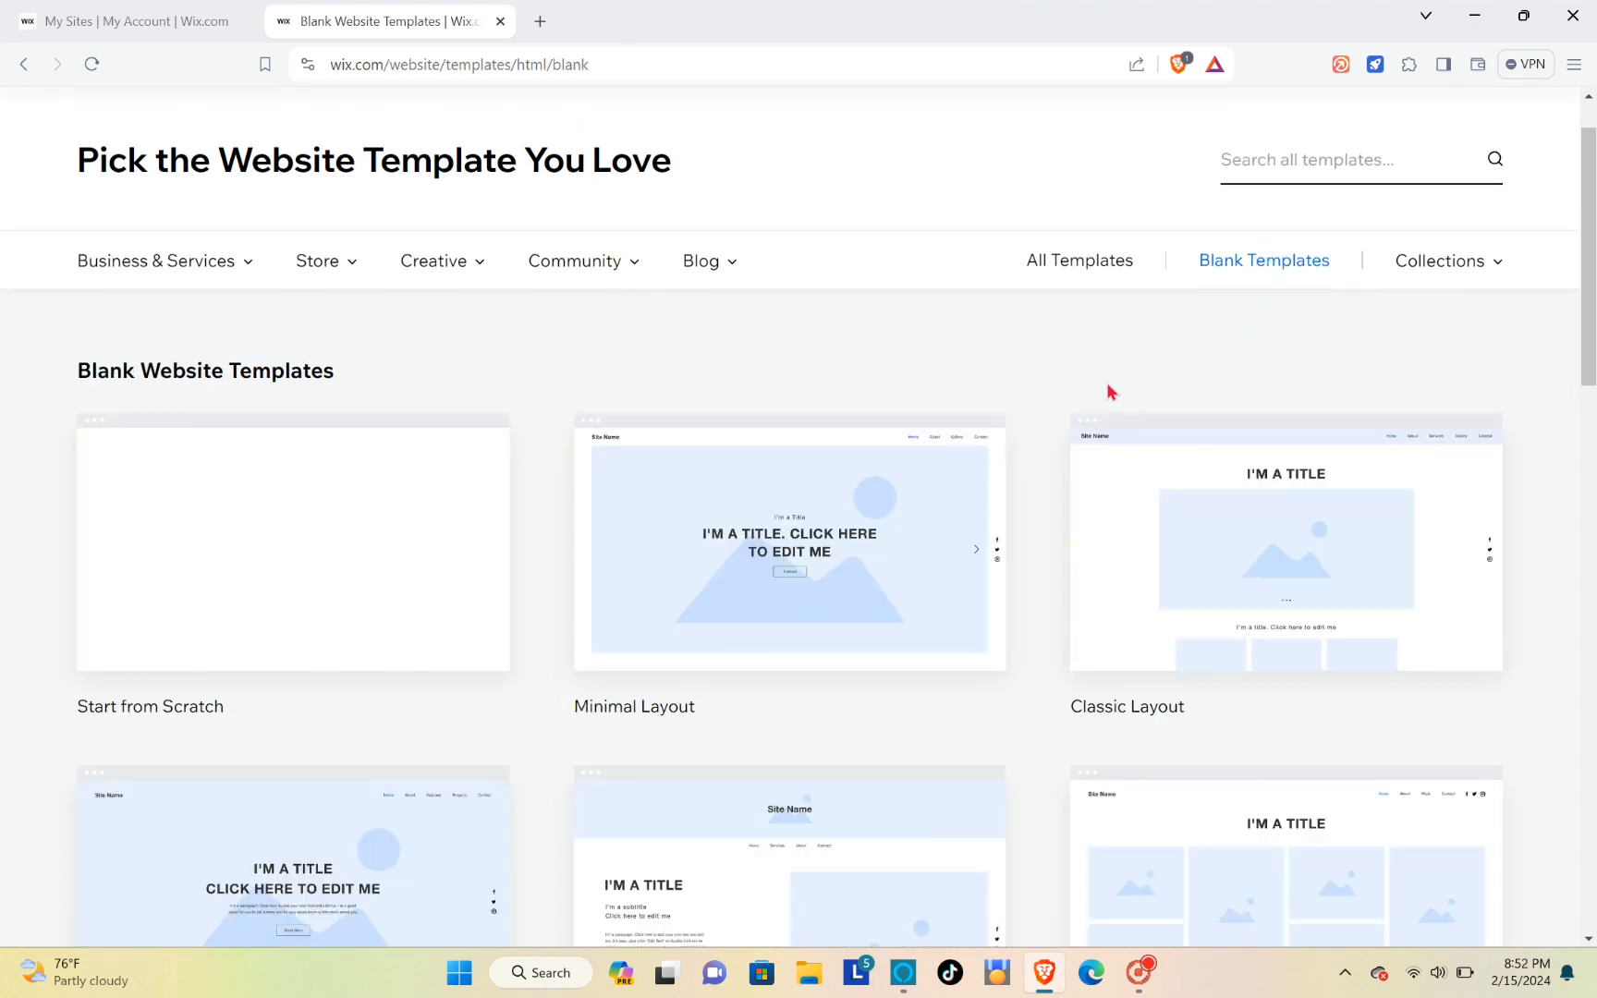
mouse_move(857, 605)
mouse_move(442, 545)
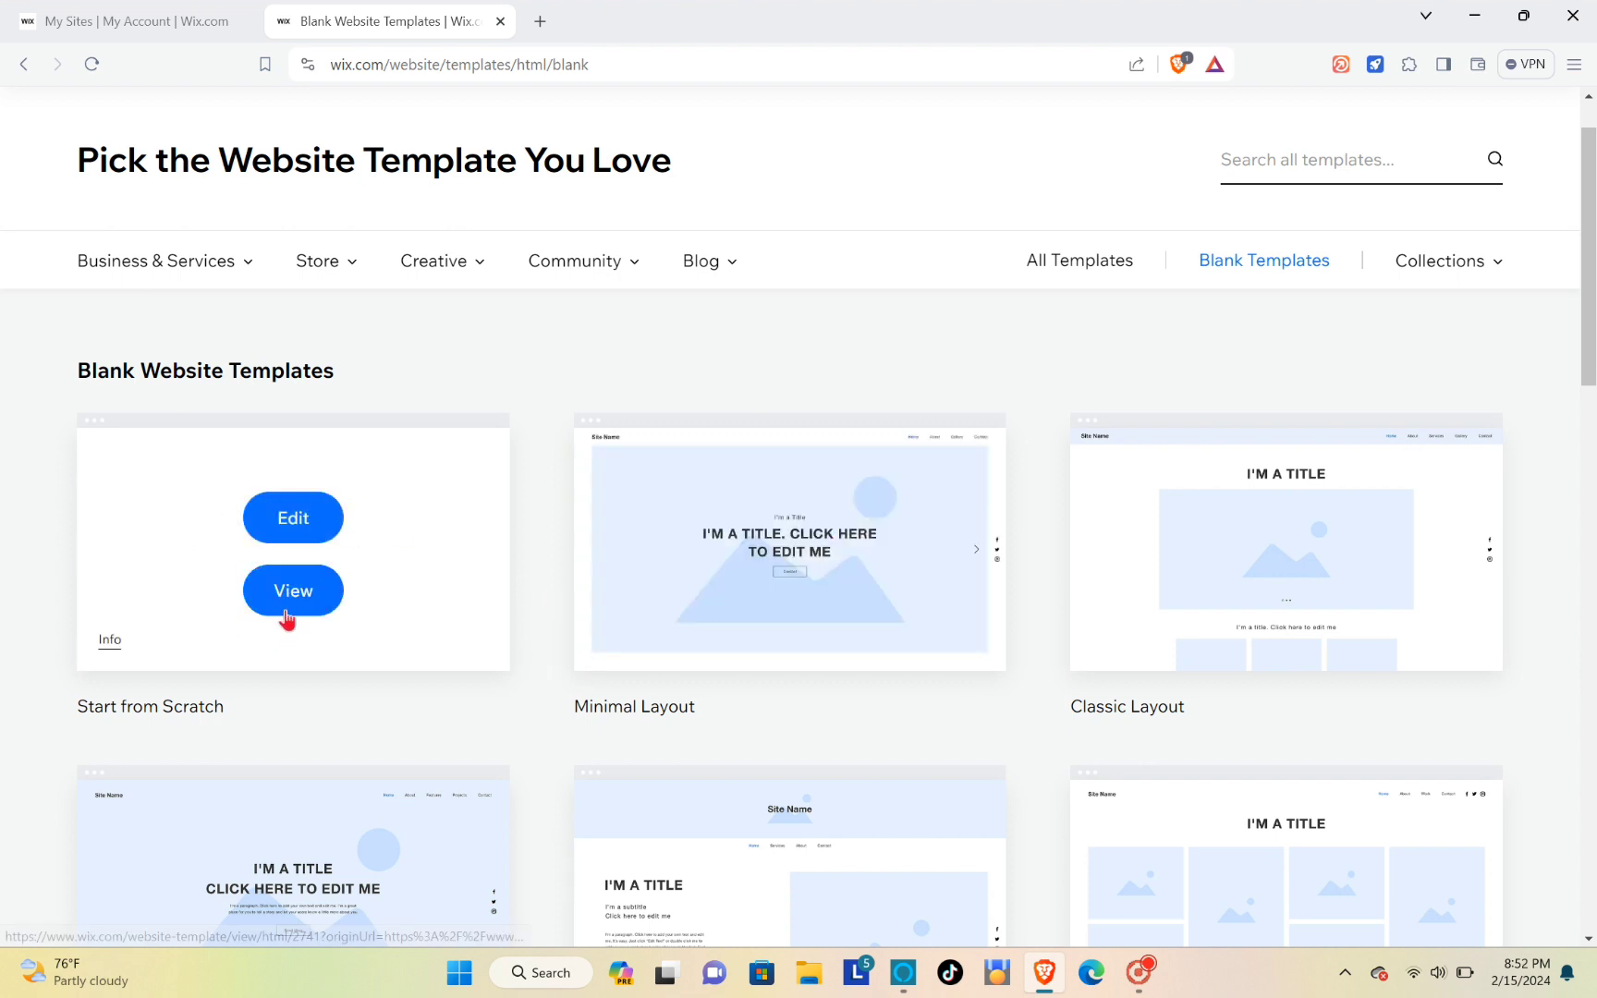
click(304, 539)
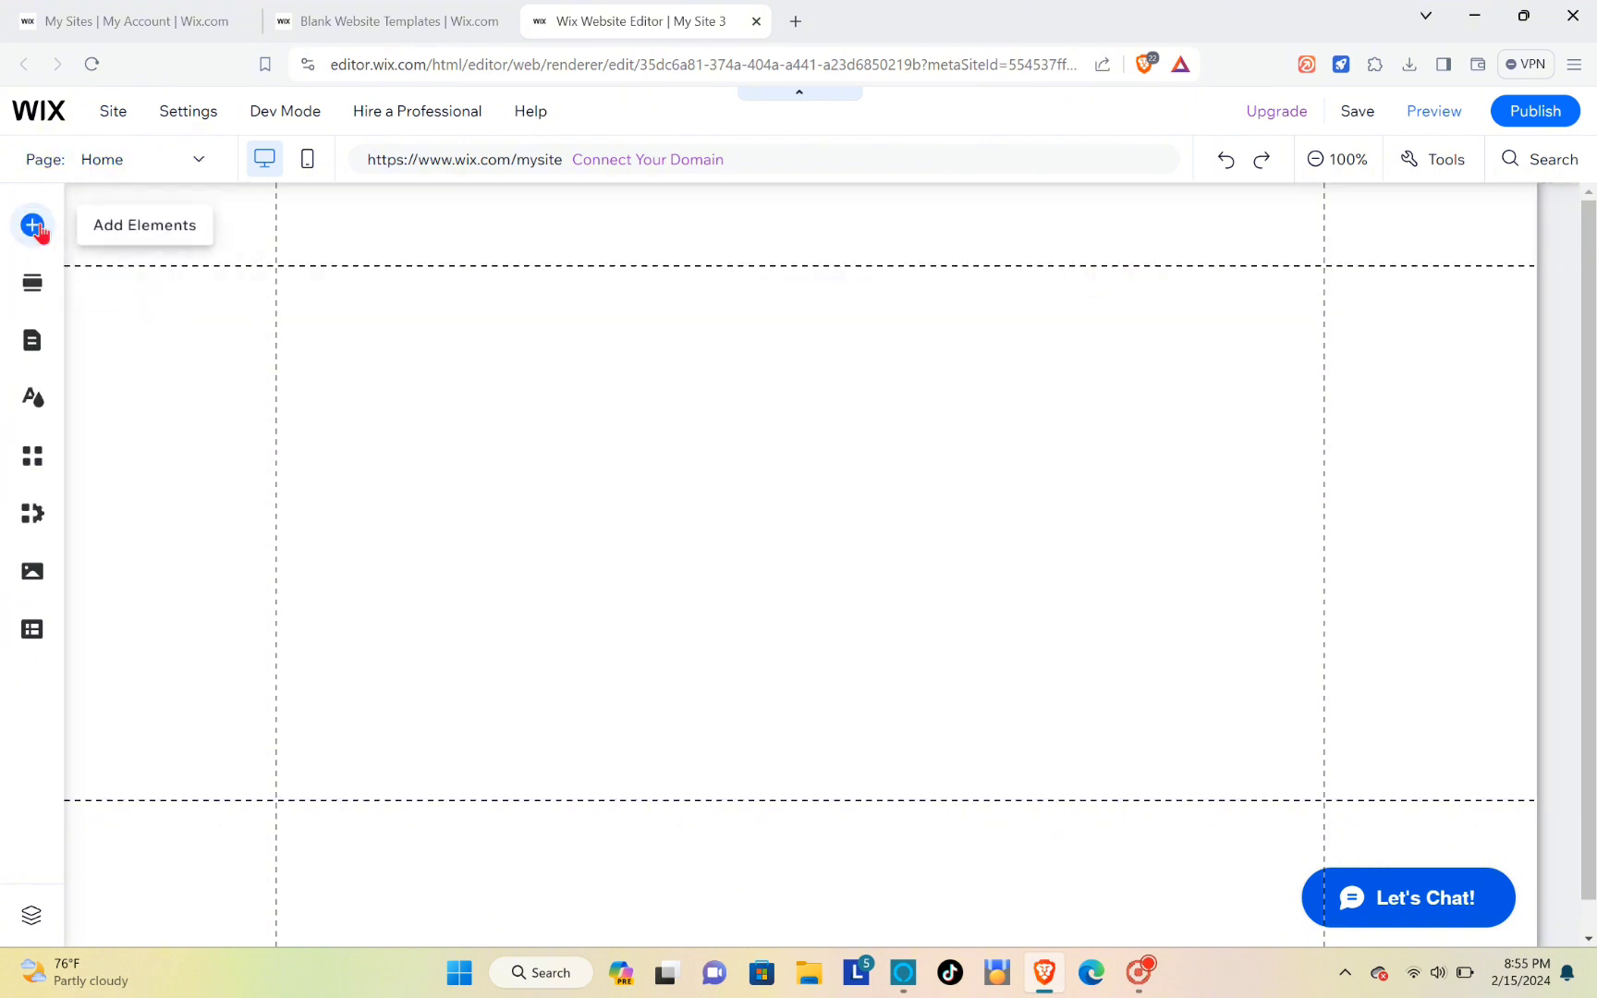
Step: Add a Heading 3 themed text to the empty page section and place it slightly left of the centre
click(33, 229)
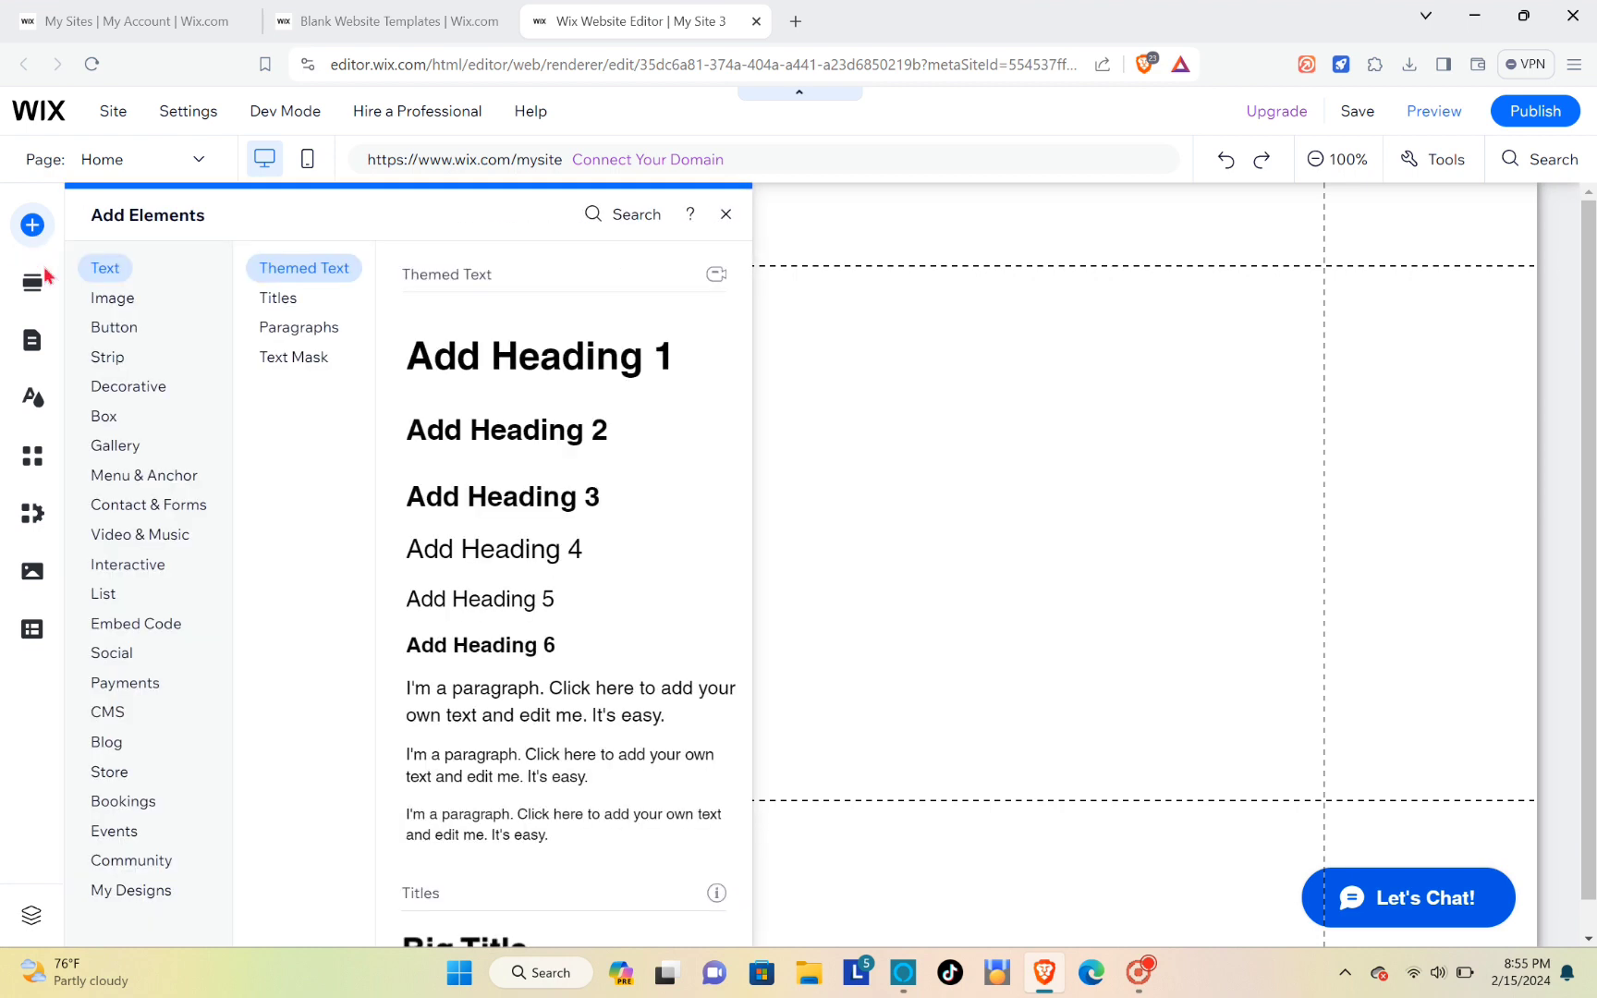
click(112, 327)
click(107, 269)
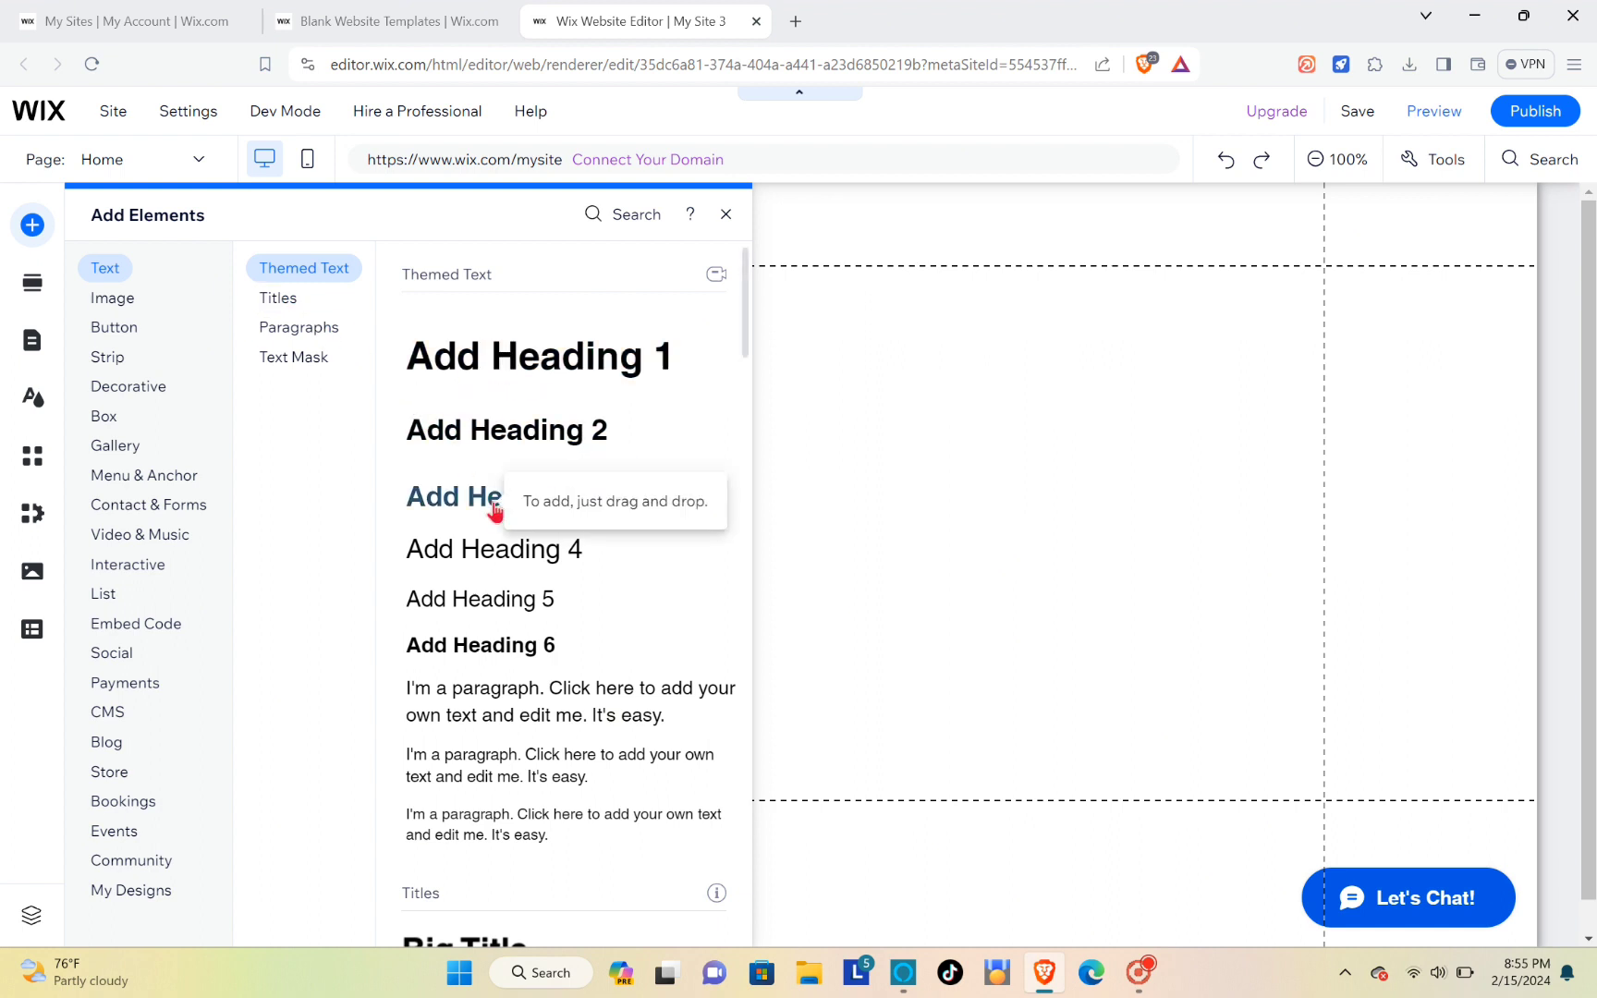
drag(494, 506, 688, 528)
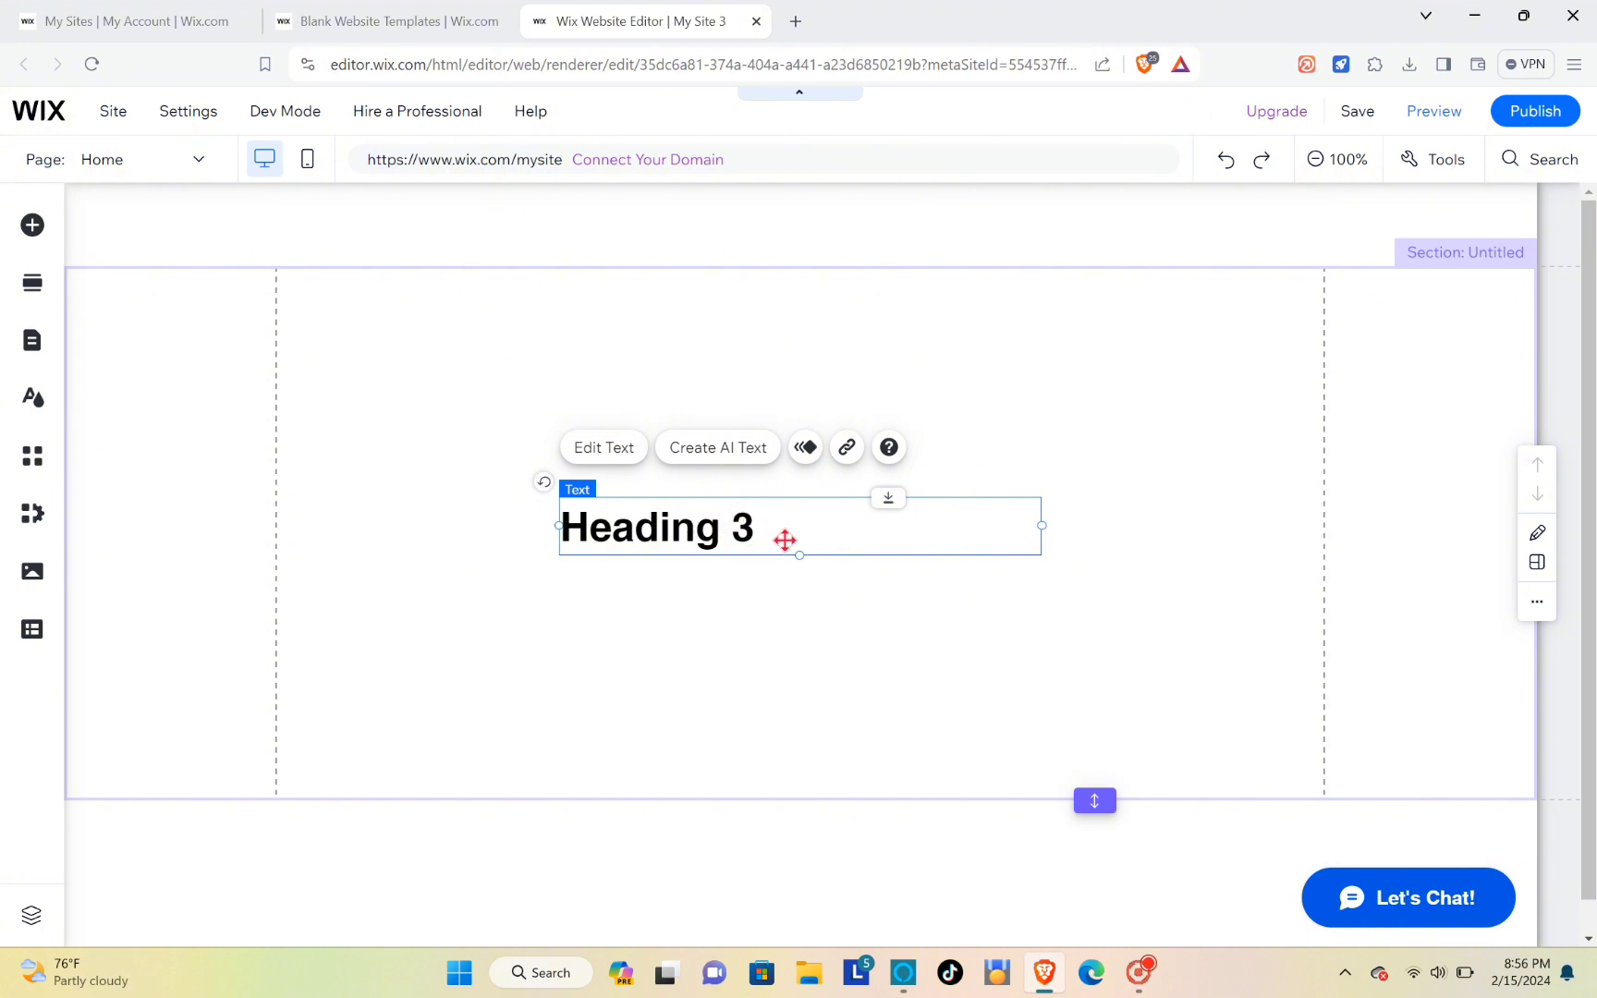
drag(713, 531, 652, 524)
Step: Replace the heading's placeholder text with "THE VINTAGE", with its text settings open
double_click(654, 523)
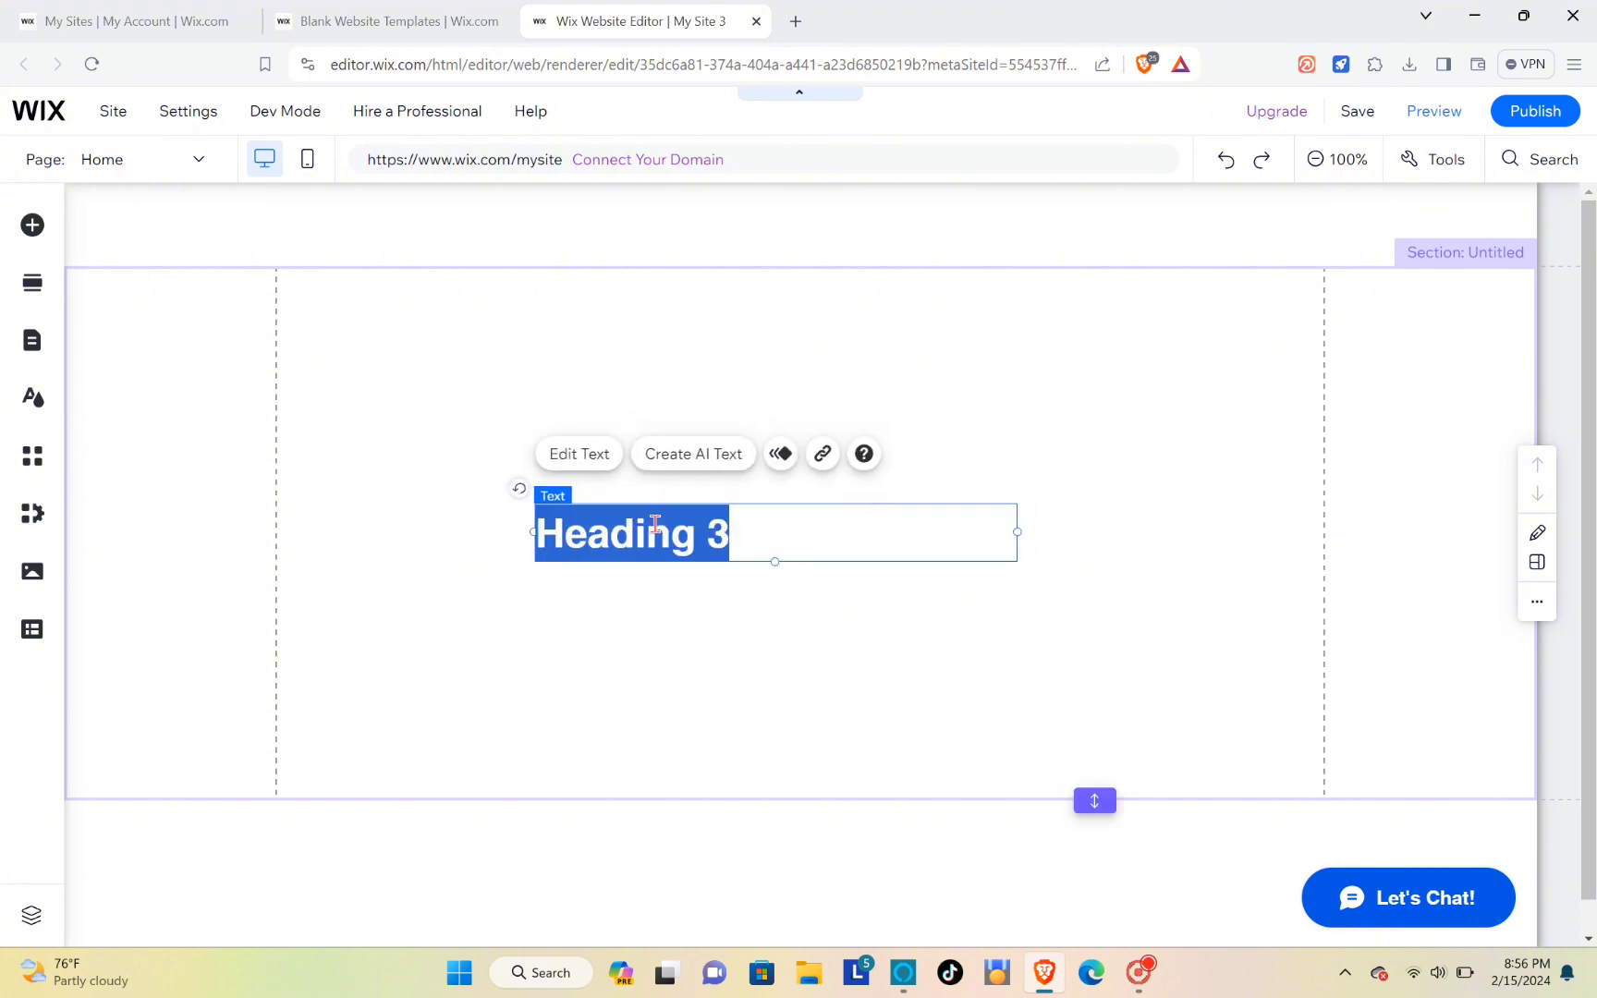
click(594, 462)
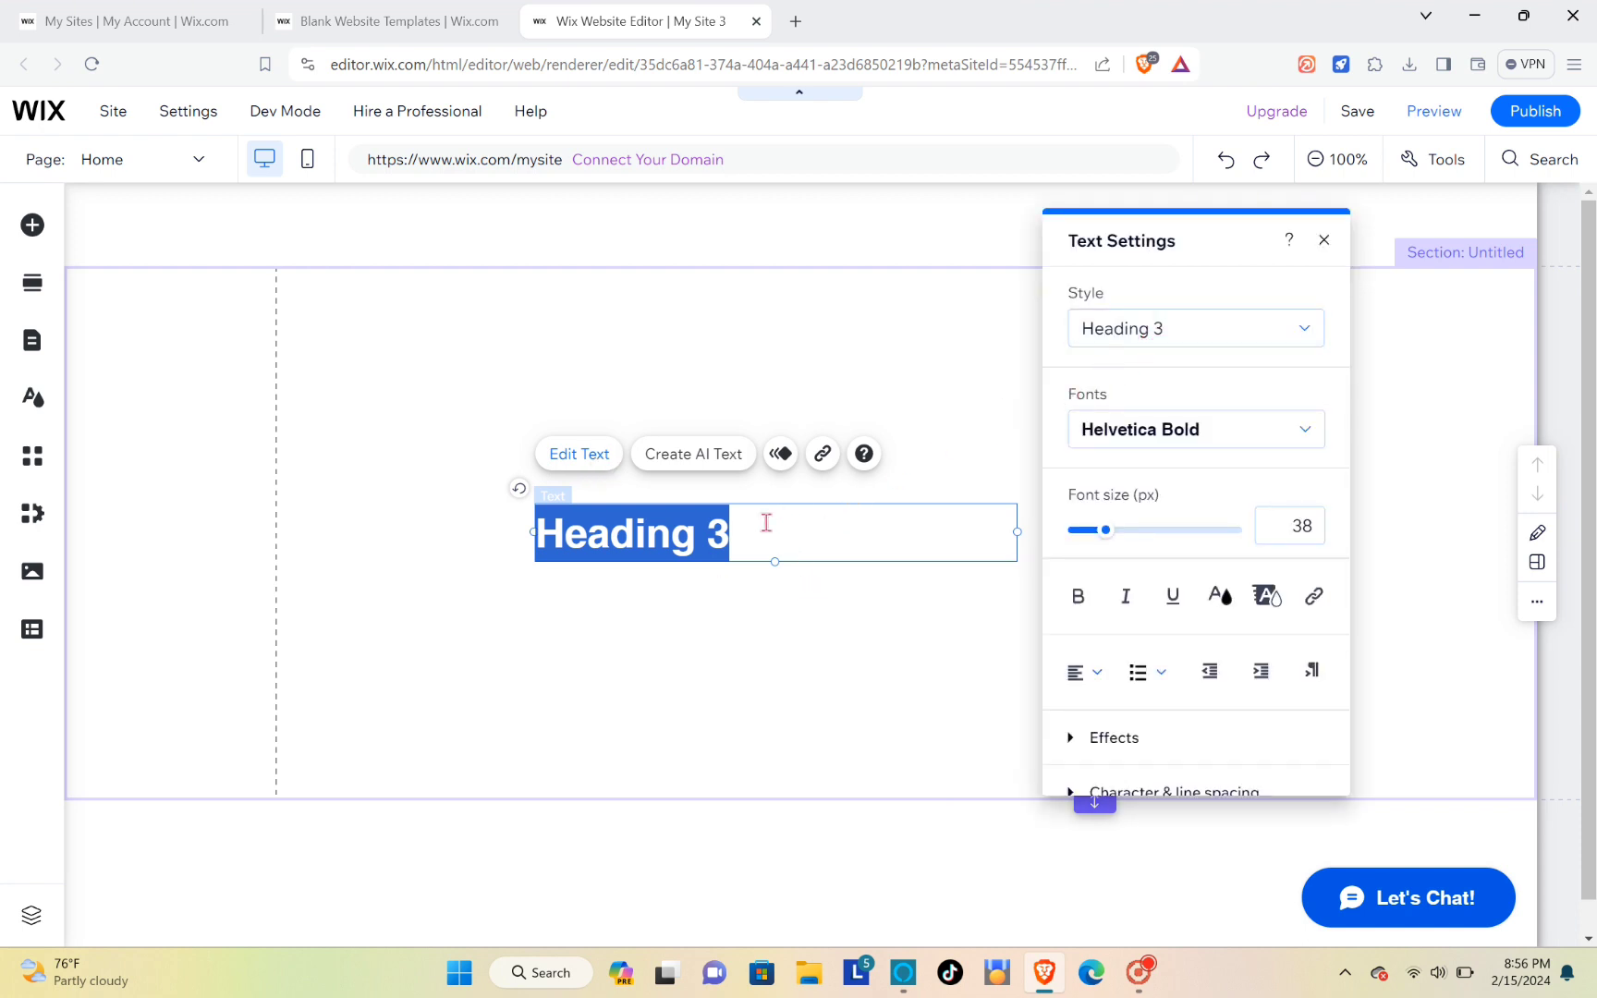
key(BackSpace)
key(Caps_Lock)
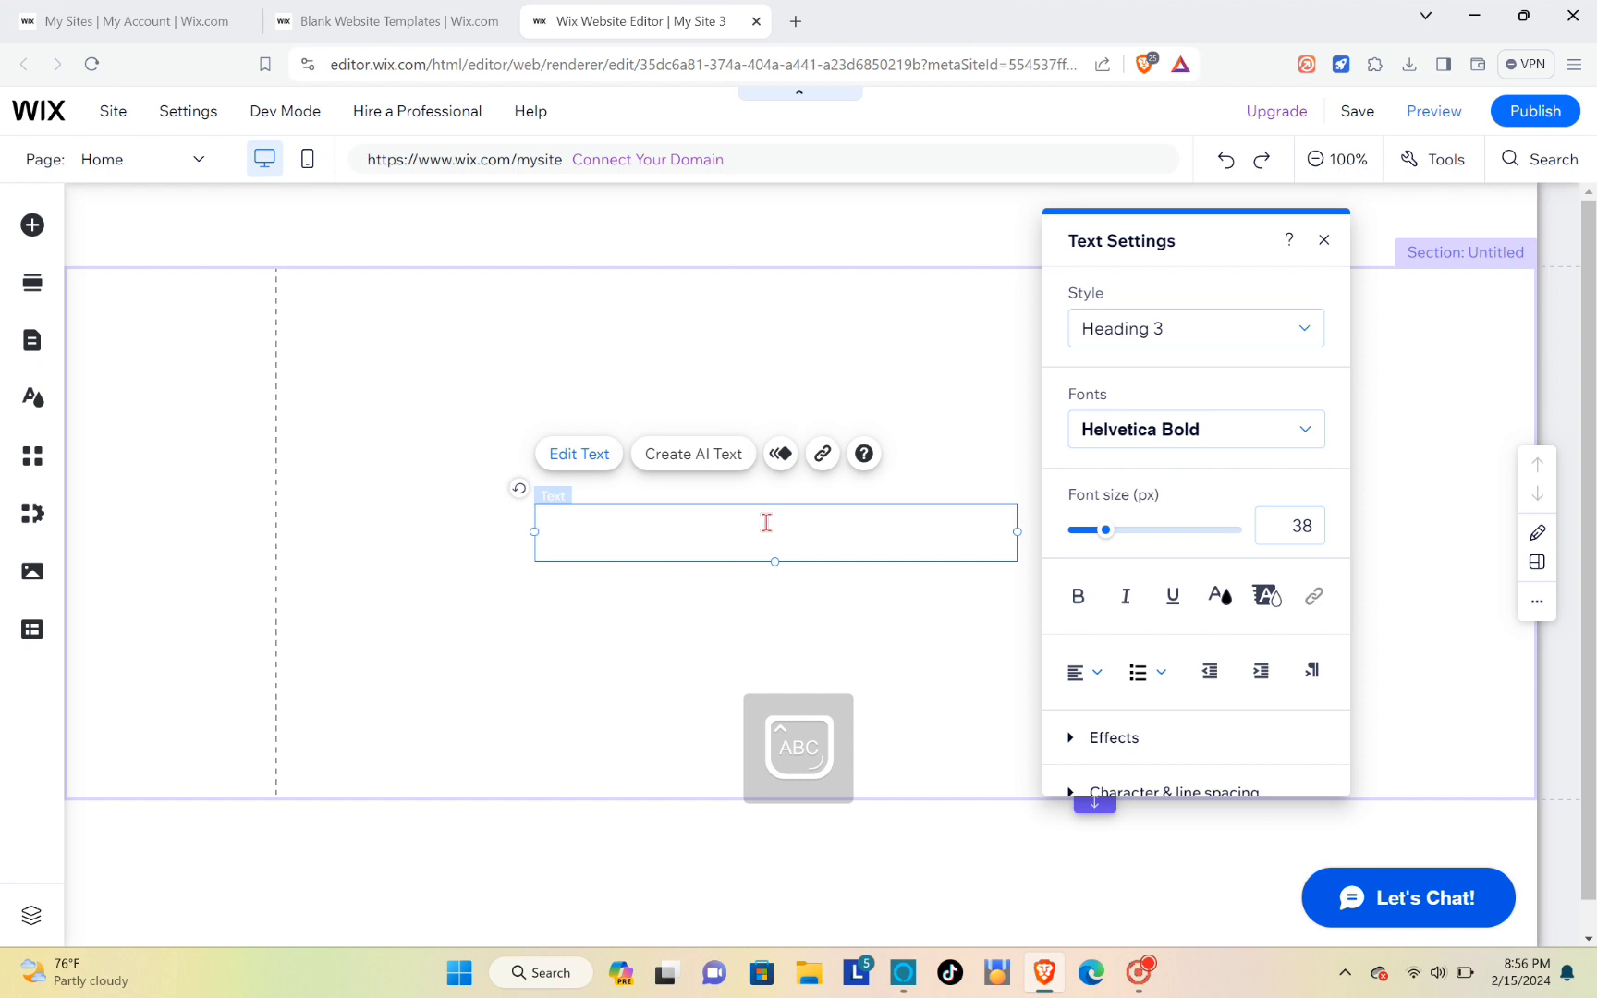
text(THE )
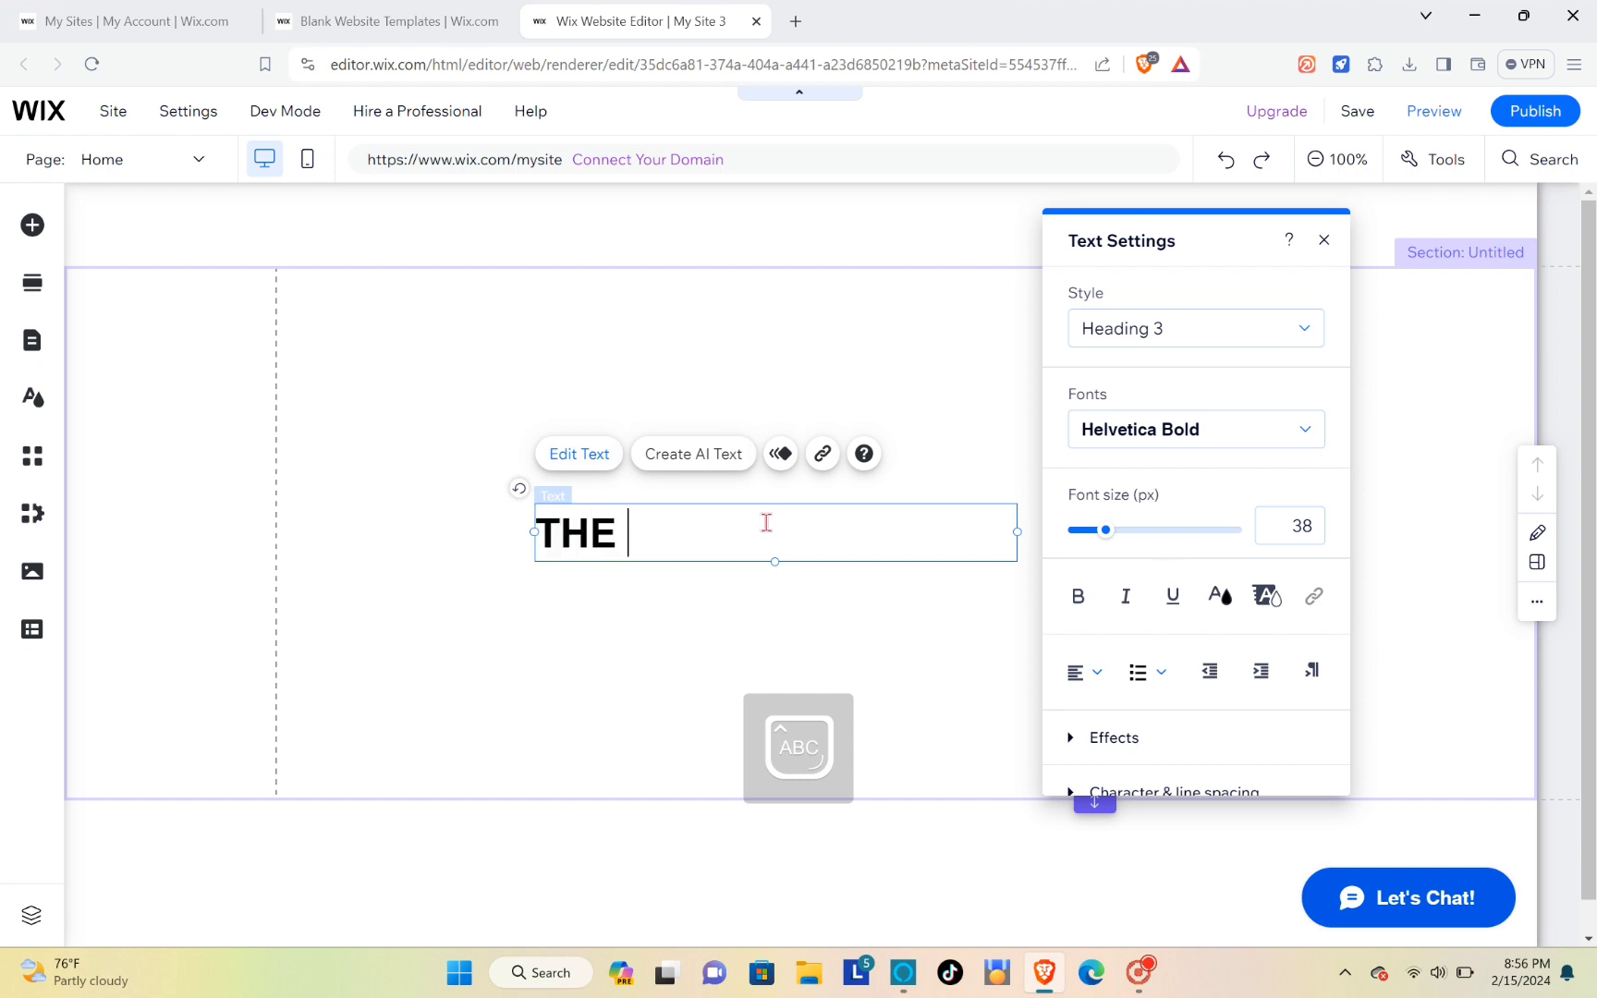
text(VINTAGE)
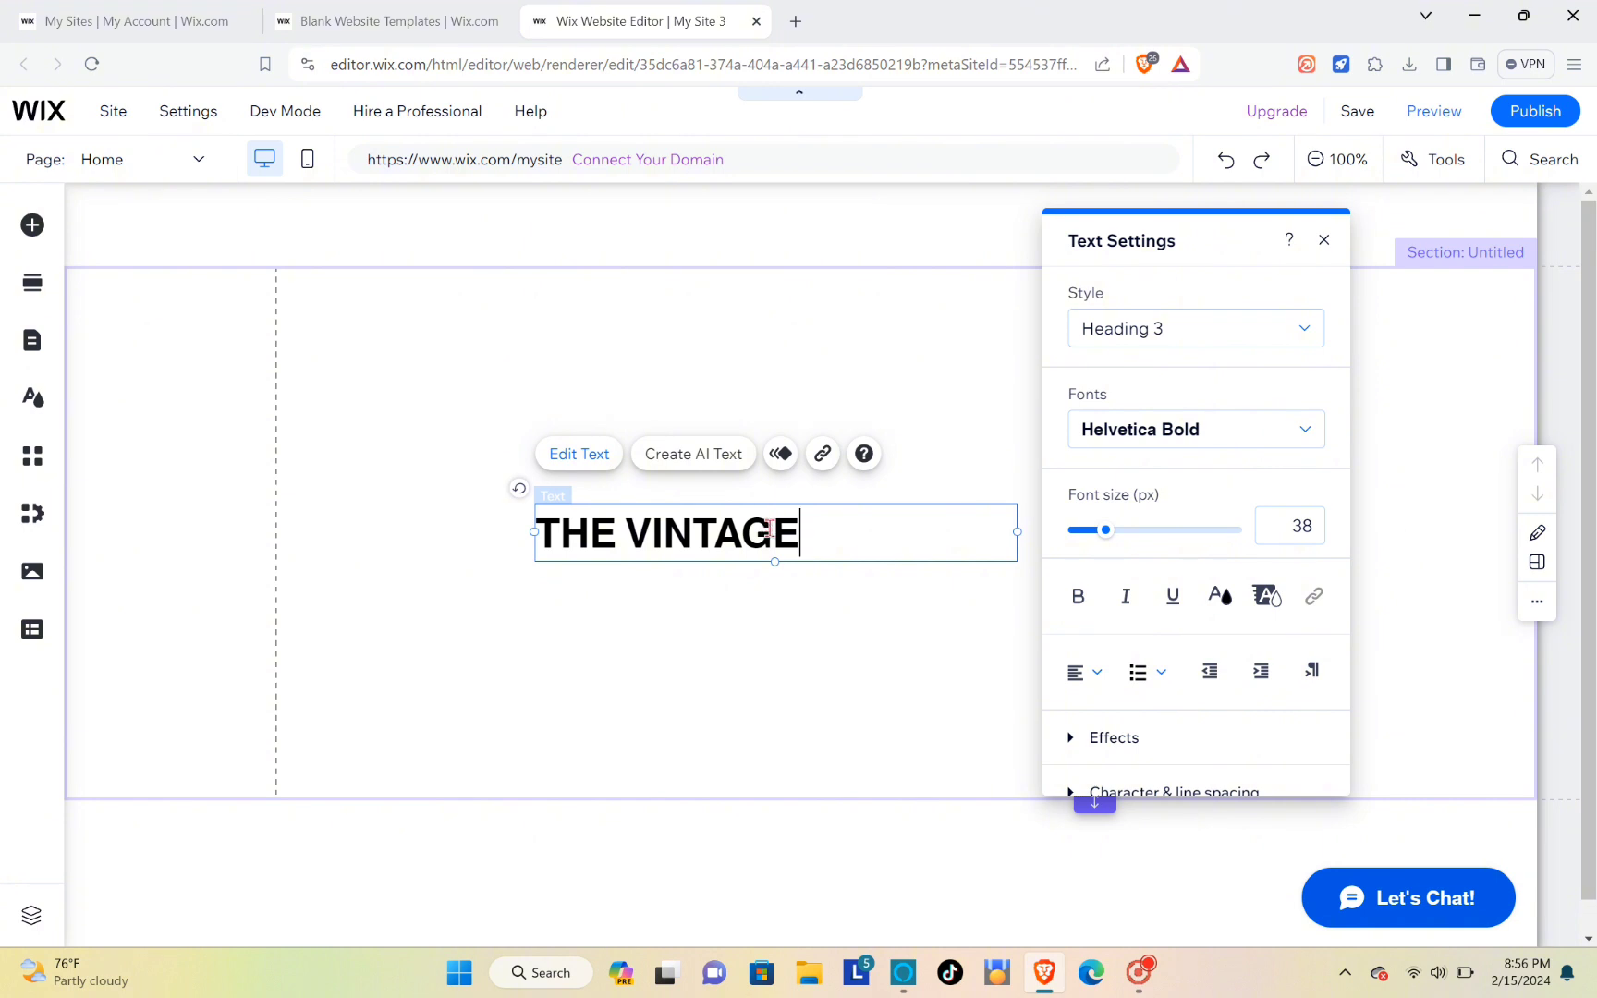
Step: Try to change the heading's font to Heebo Medium without selecting its text
click(1252, 439)
scroll(1179, 601, down, 4)
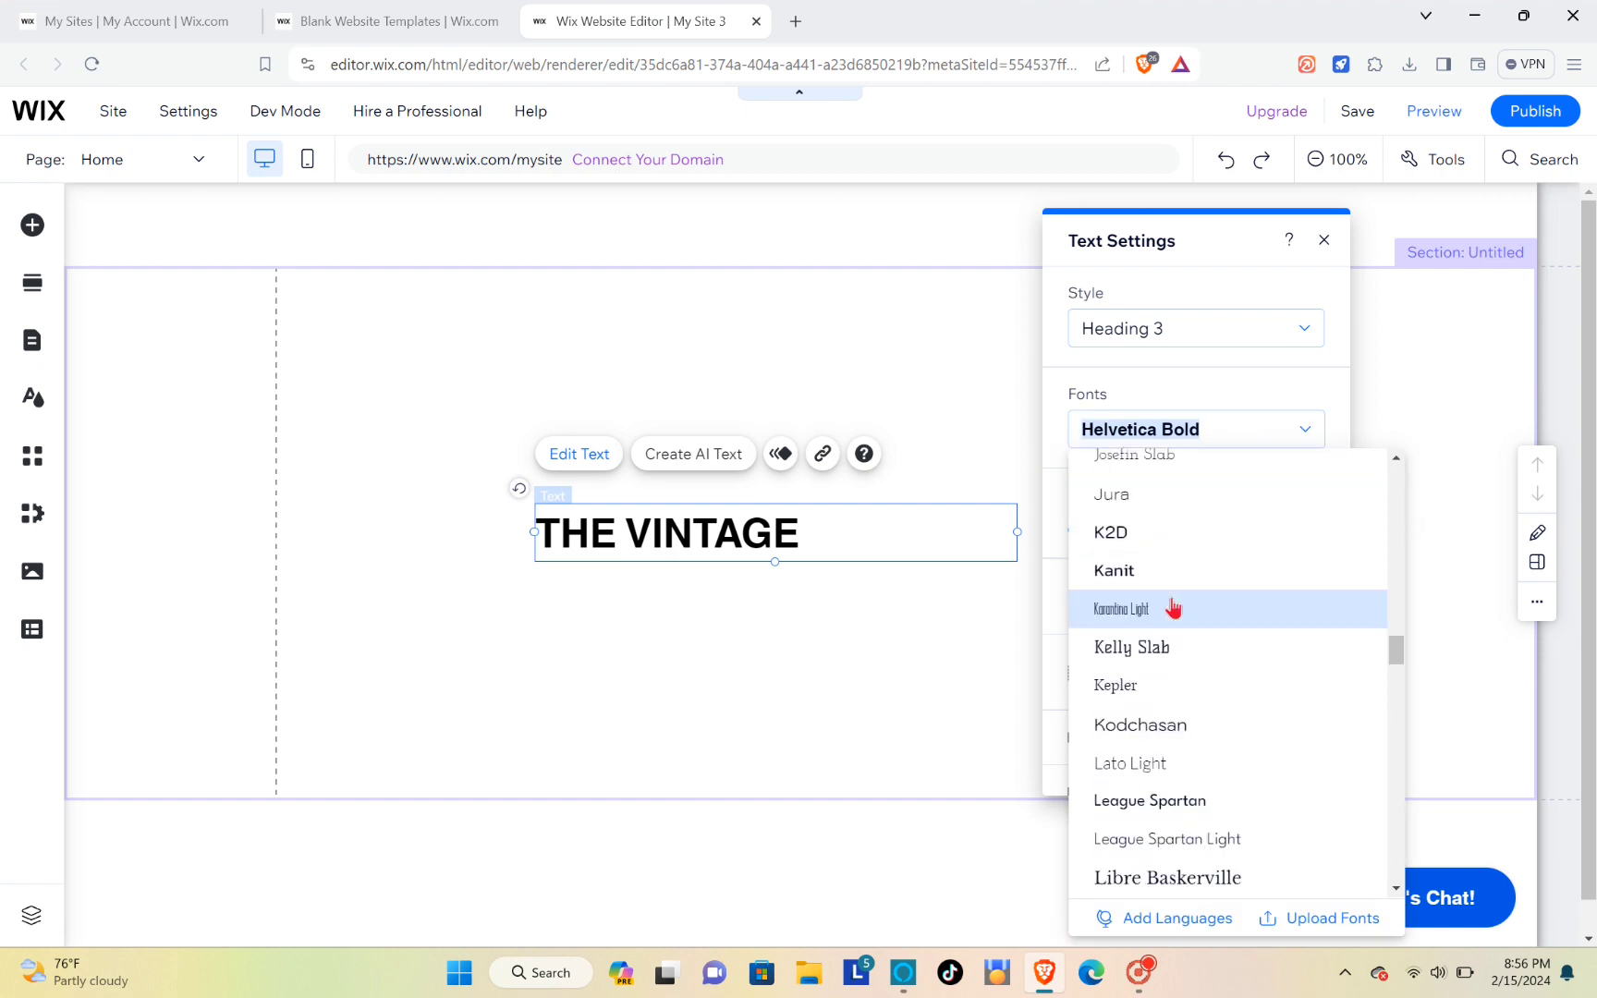
scroll(1187, 524, up, 4)
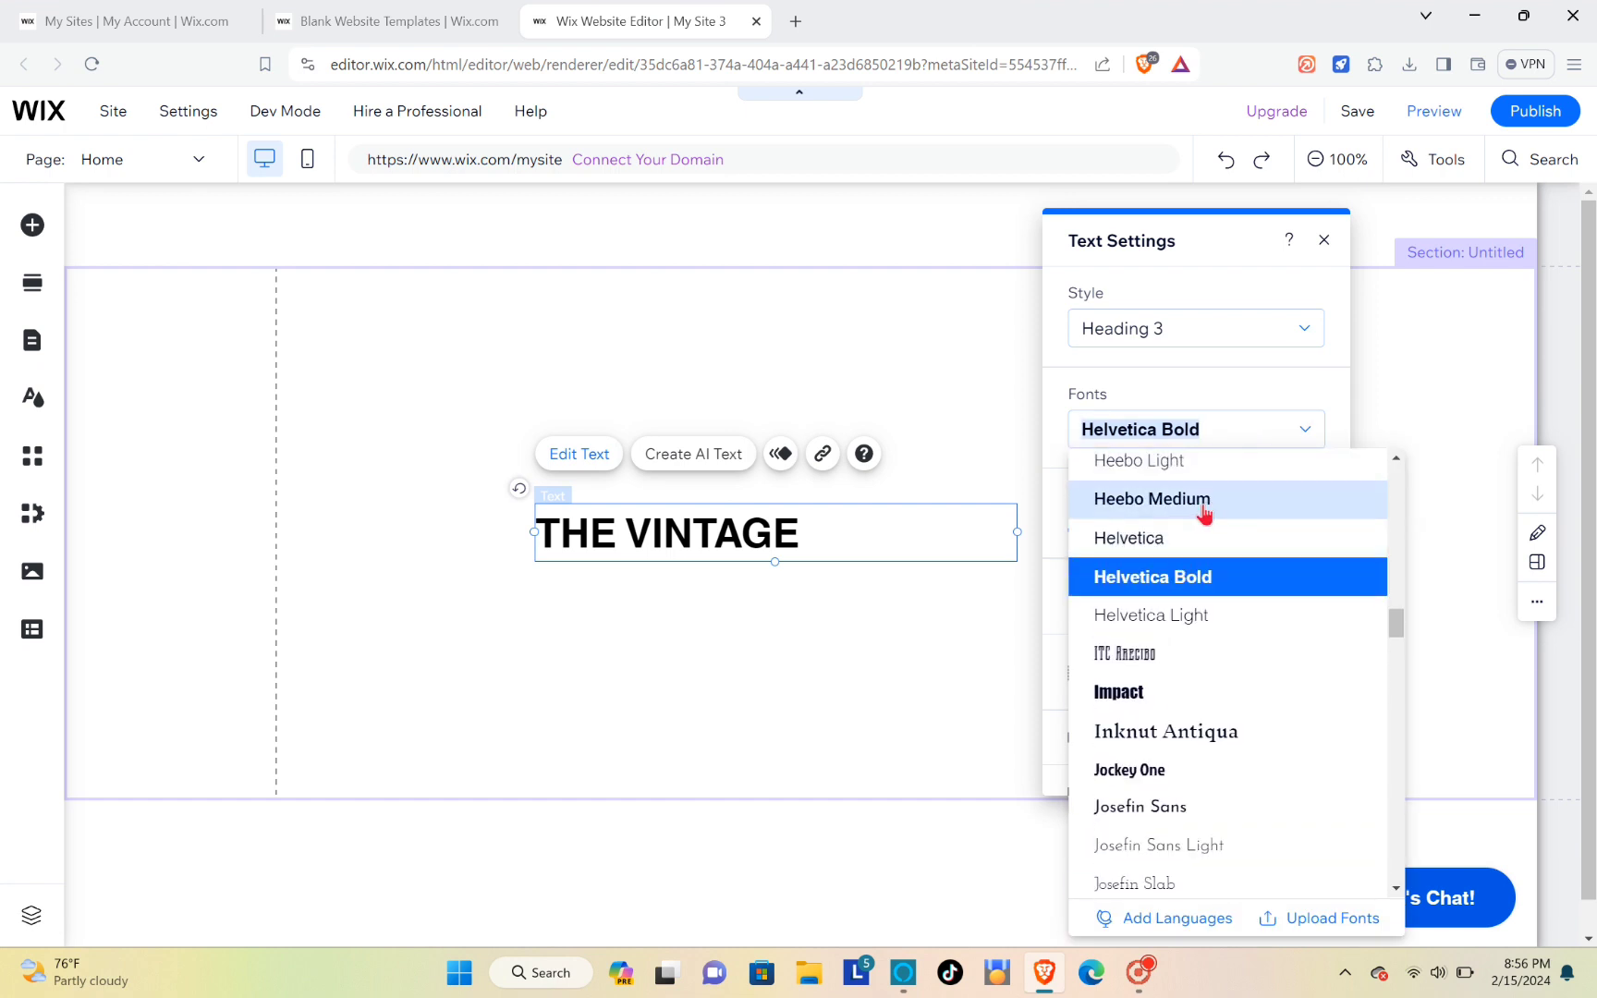
click(1202, 511)
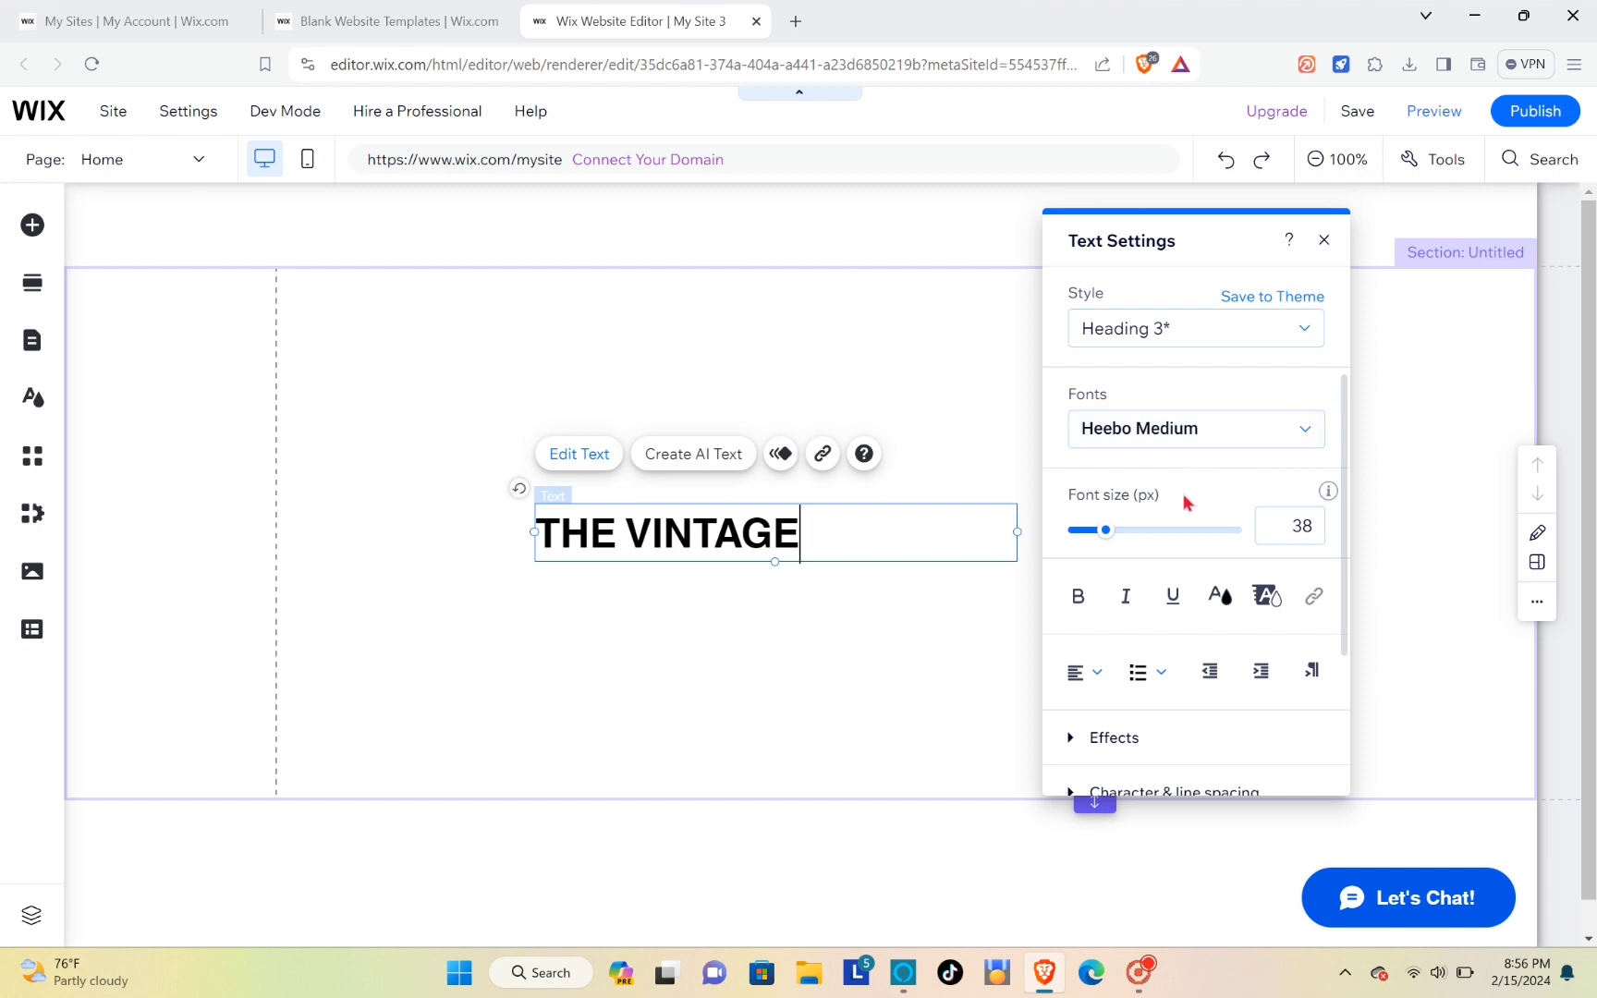
Step: Select the whole "THE VINTAGE" heading text and set its font to Gloock
drag(800, 534, 536, 534)
click(1176, 440)
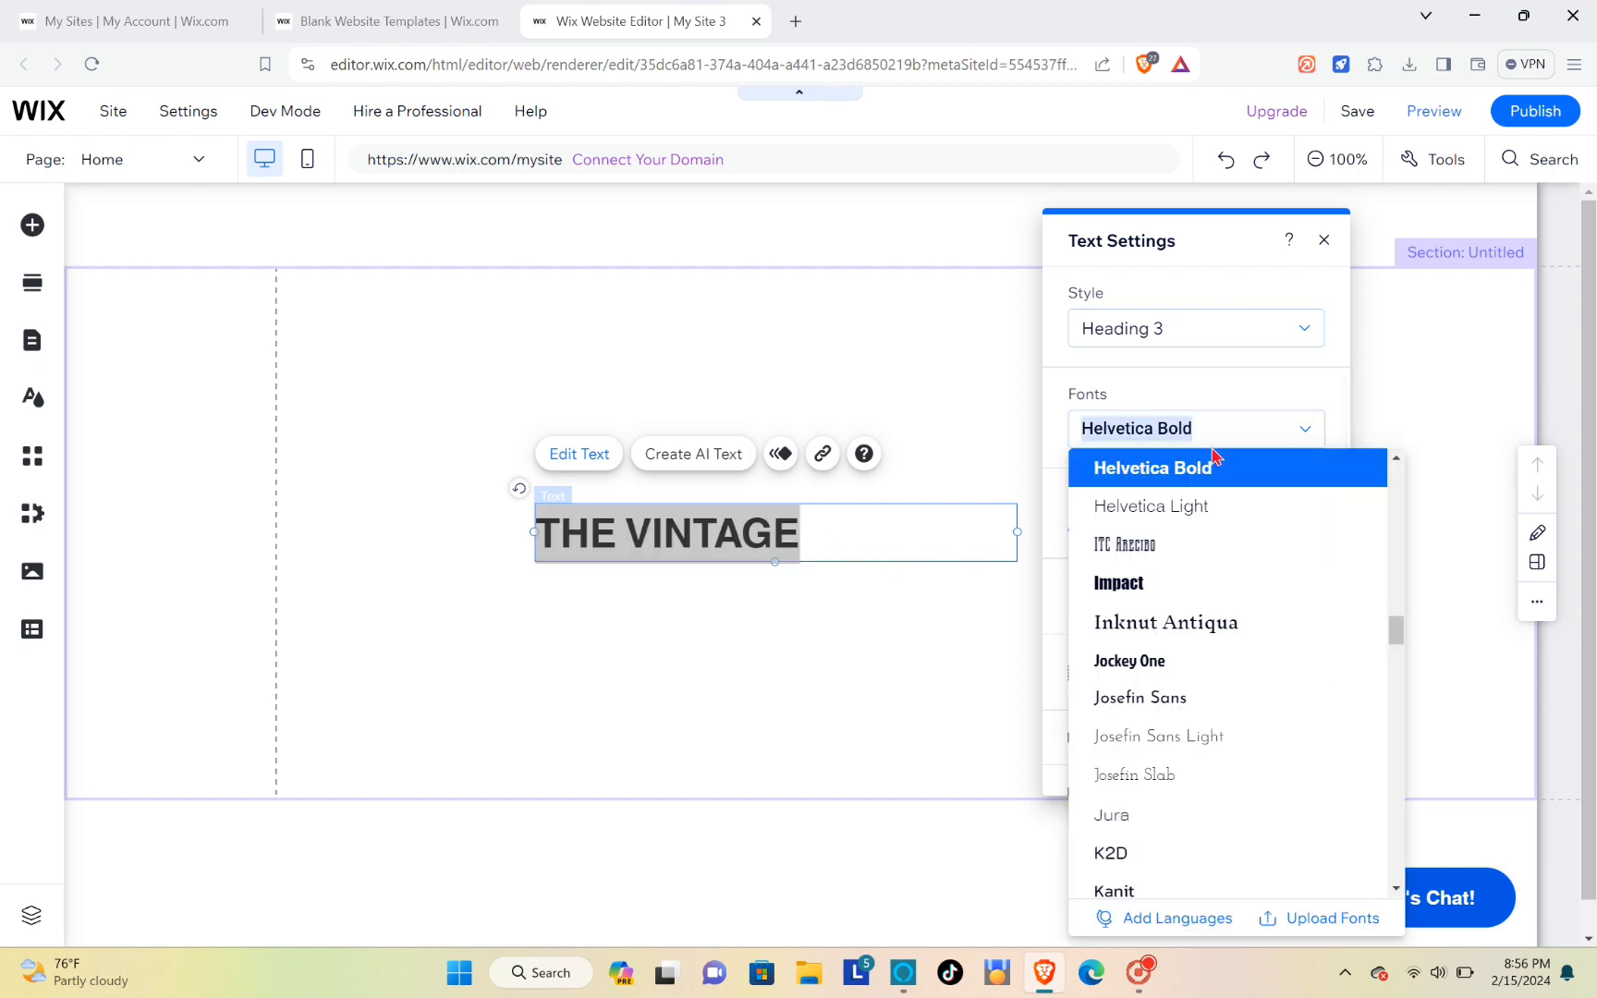
scroll(1155, 545, up, 1)
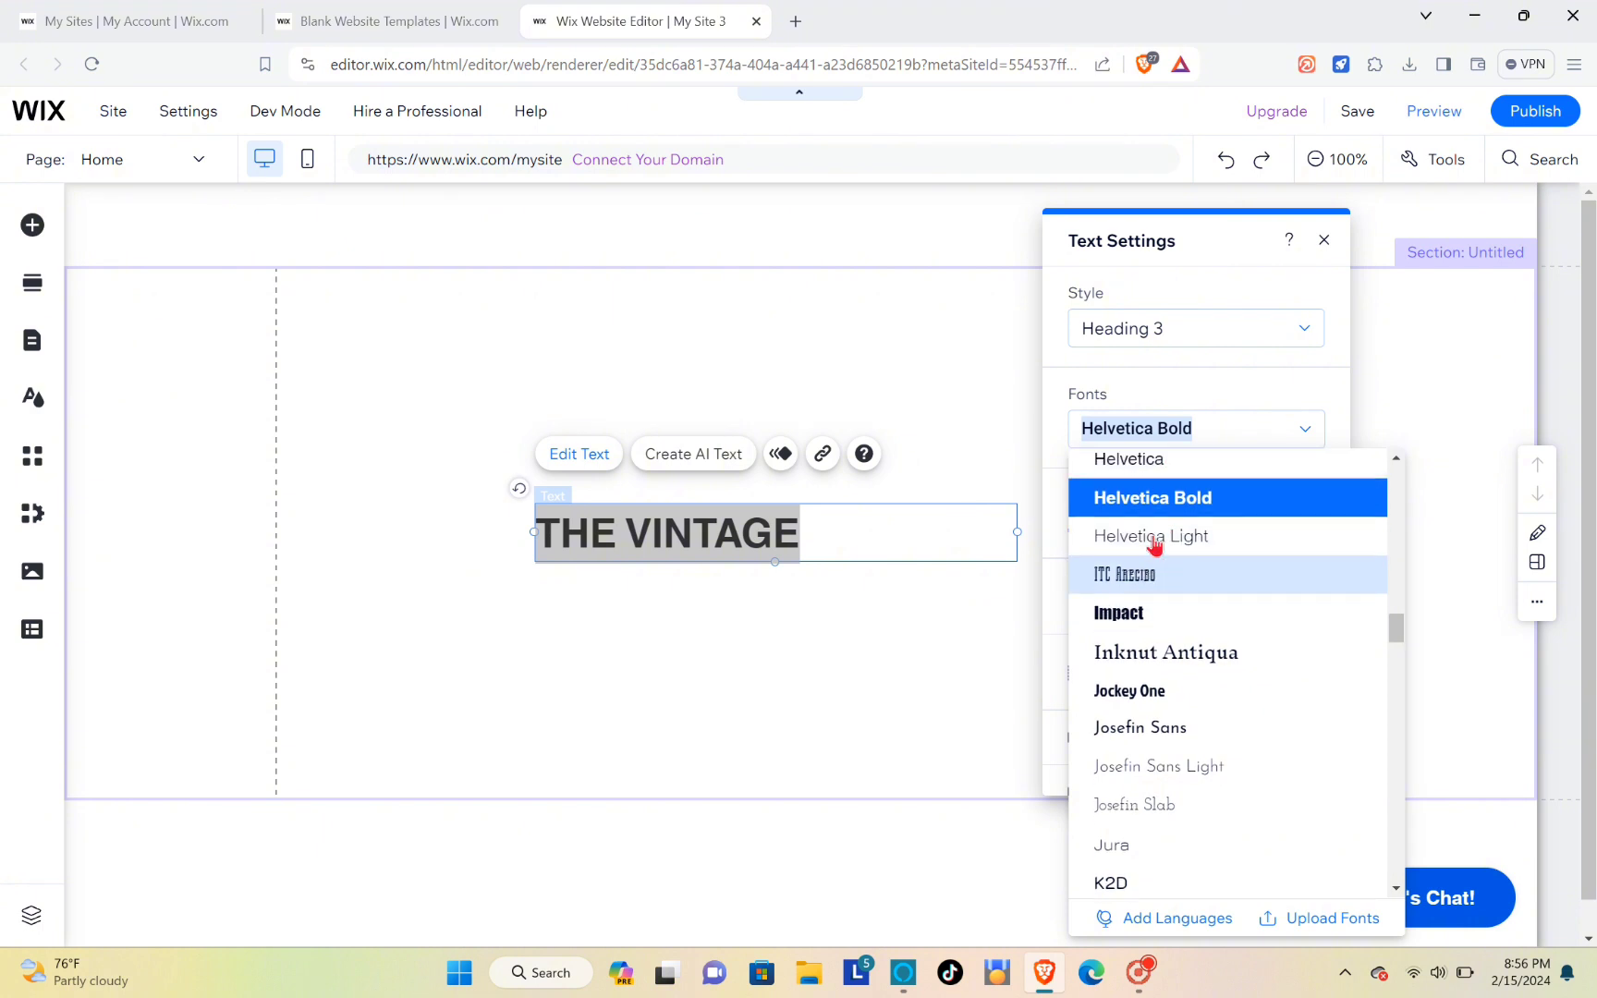
scroll(1151, 544, up, 5)
scroll(1155, 675, down, 3)
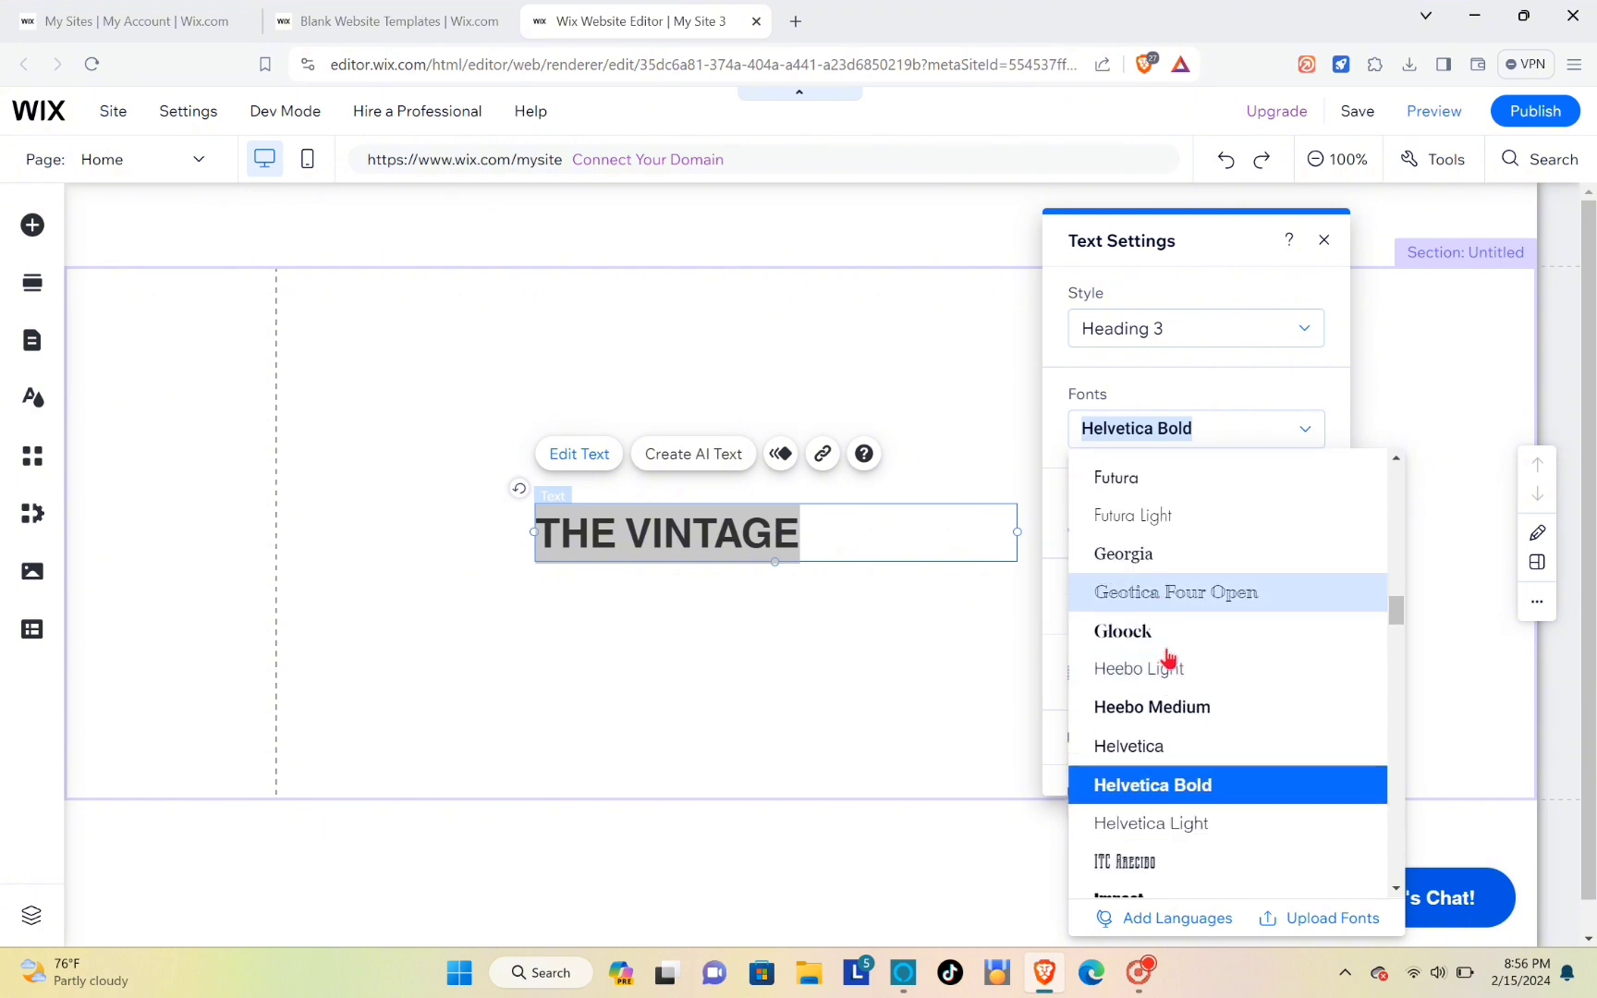
click(1155, 640)
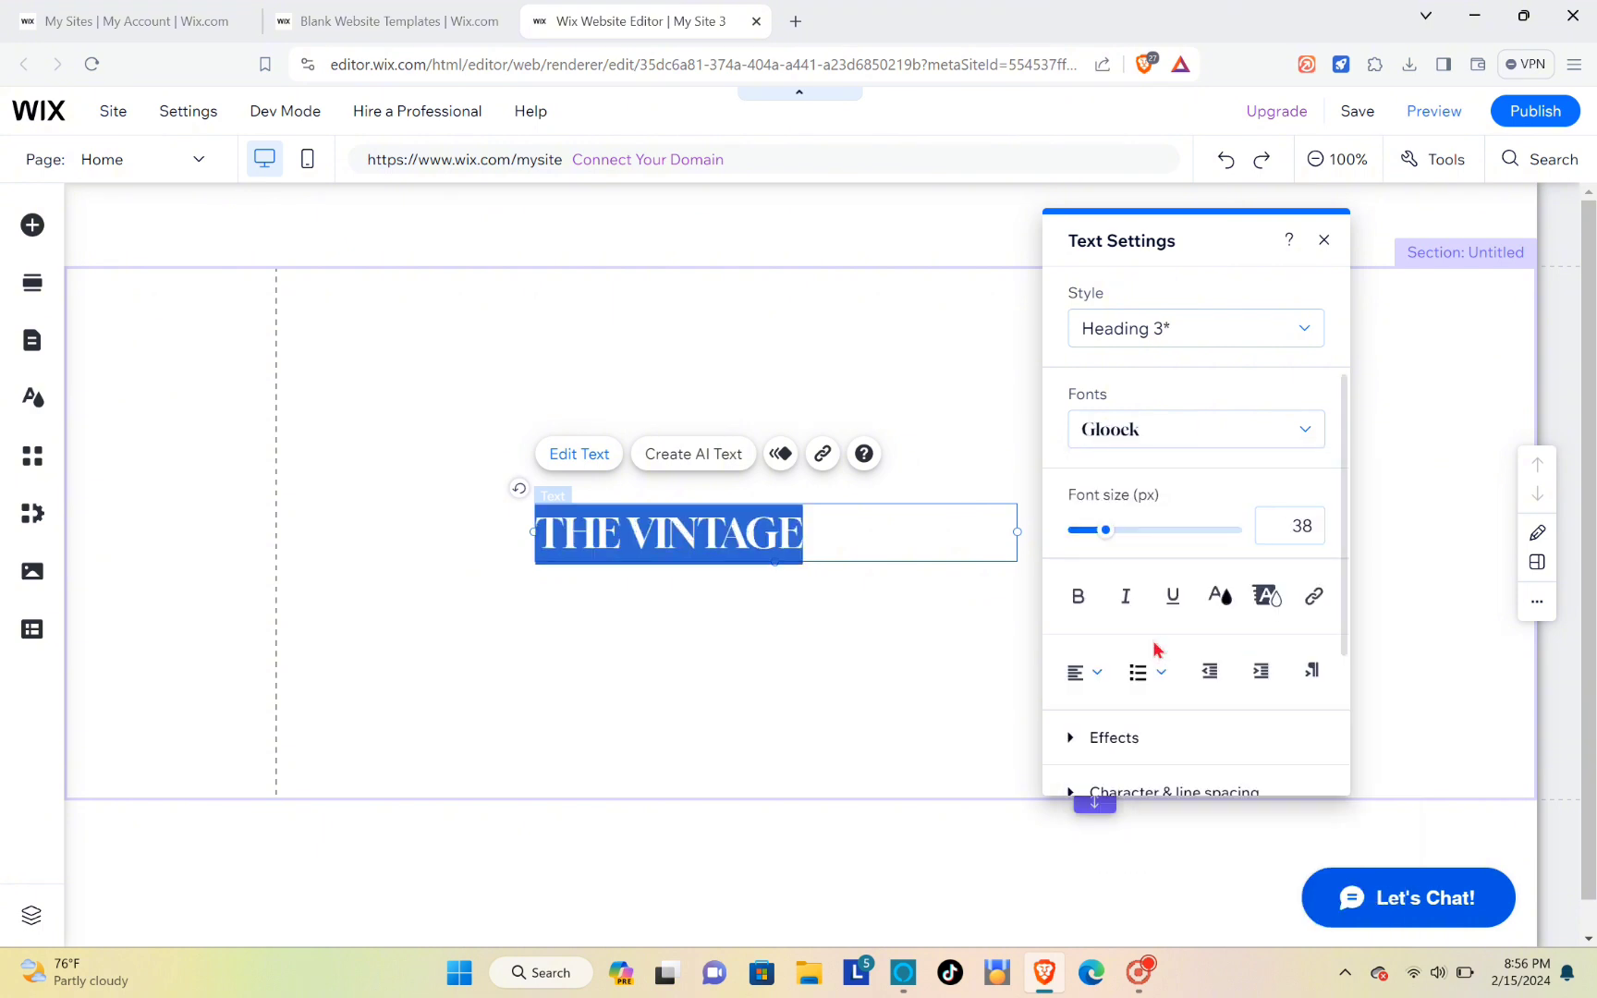
Step: Set the heading's text color to a custom dark red, #4C0F12, and apply it
click(1218, 595)
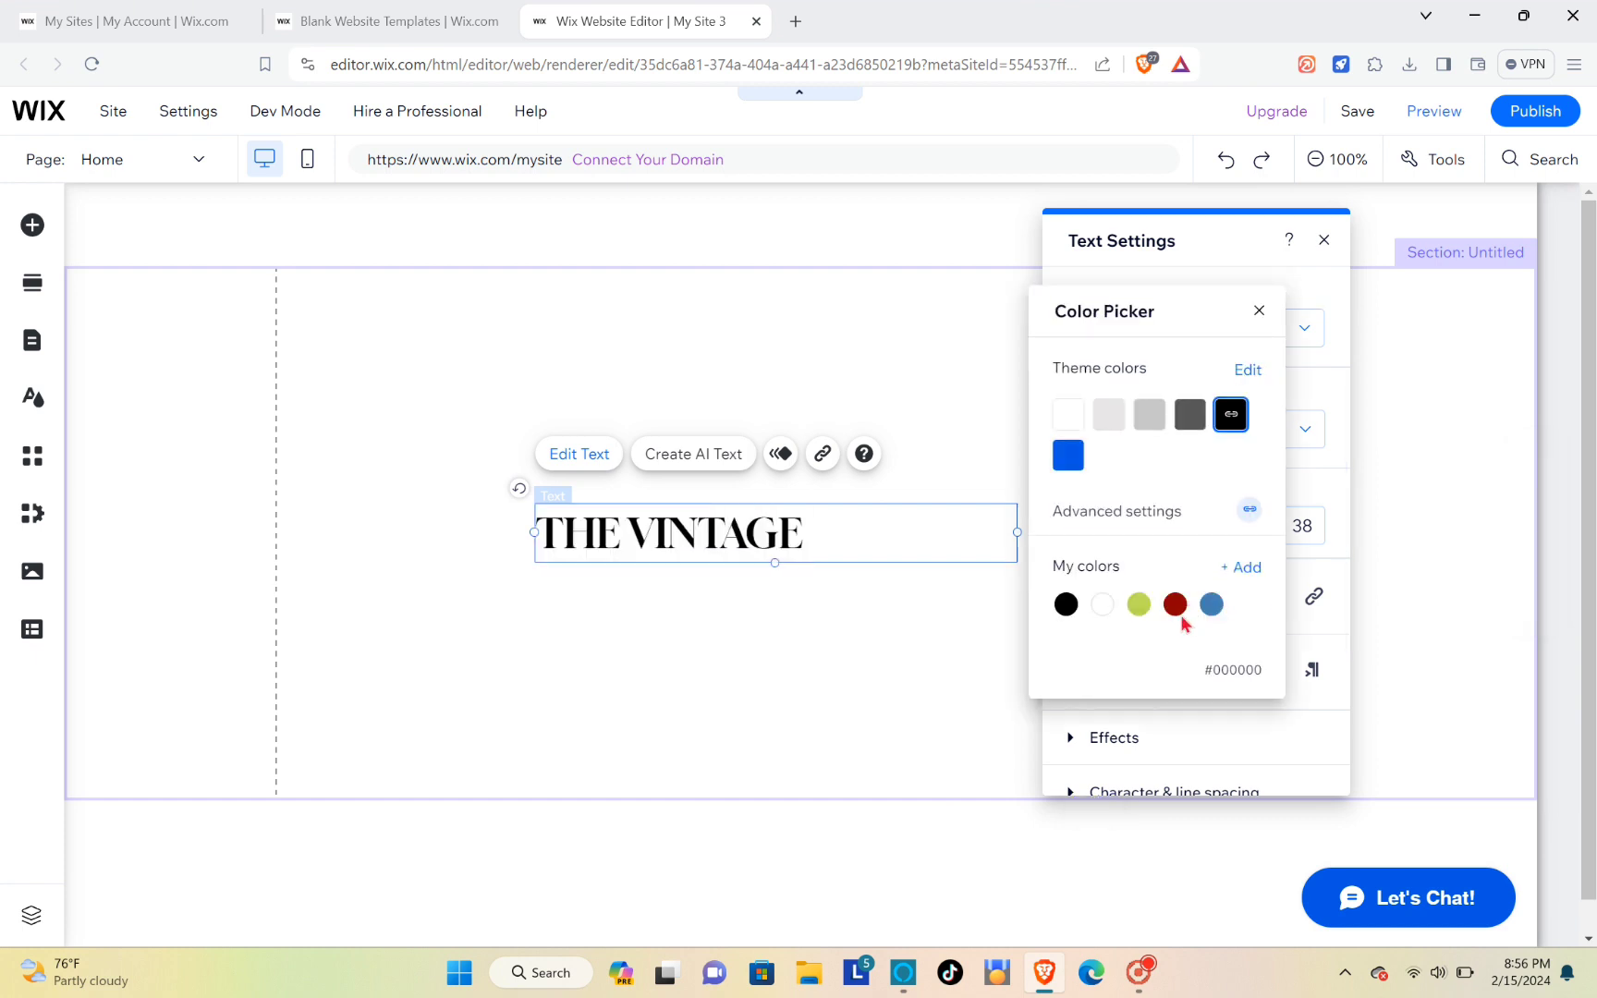
click(1241, 567)
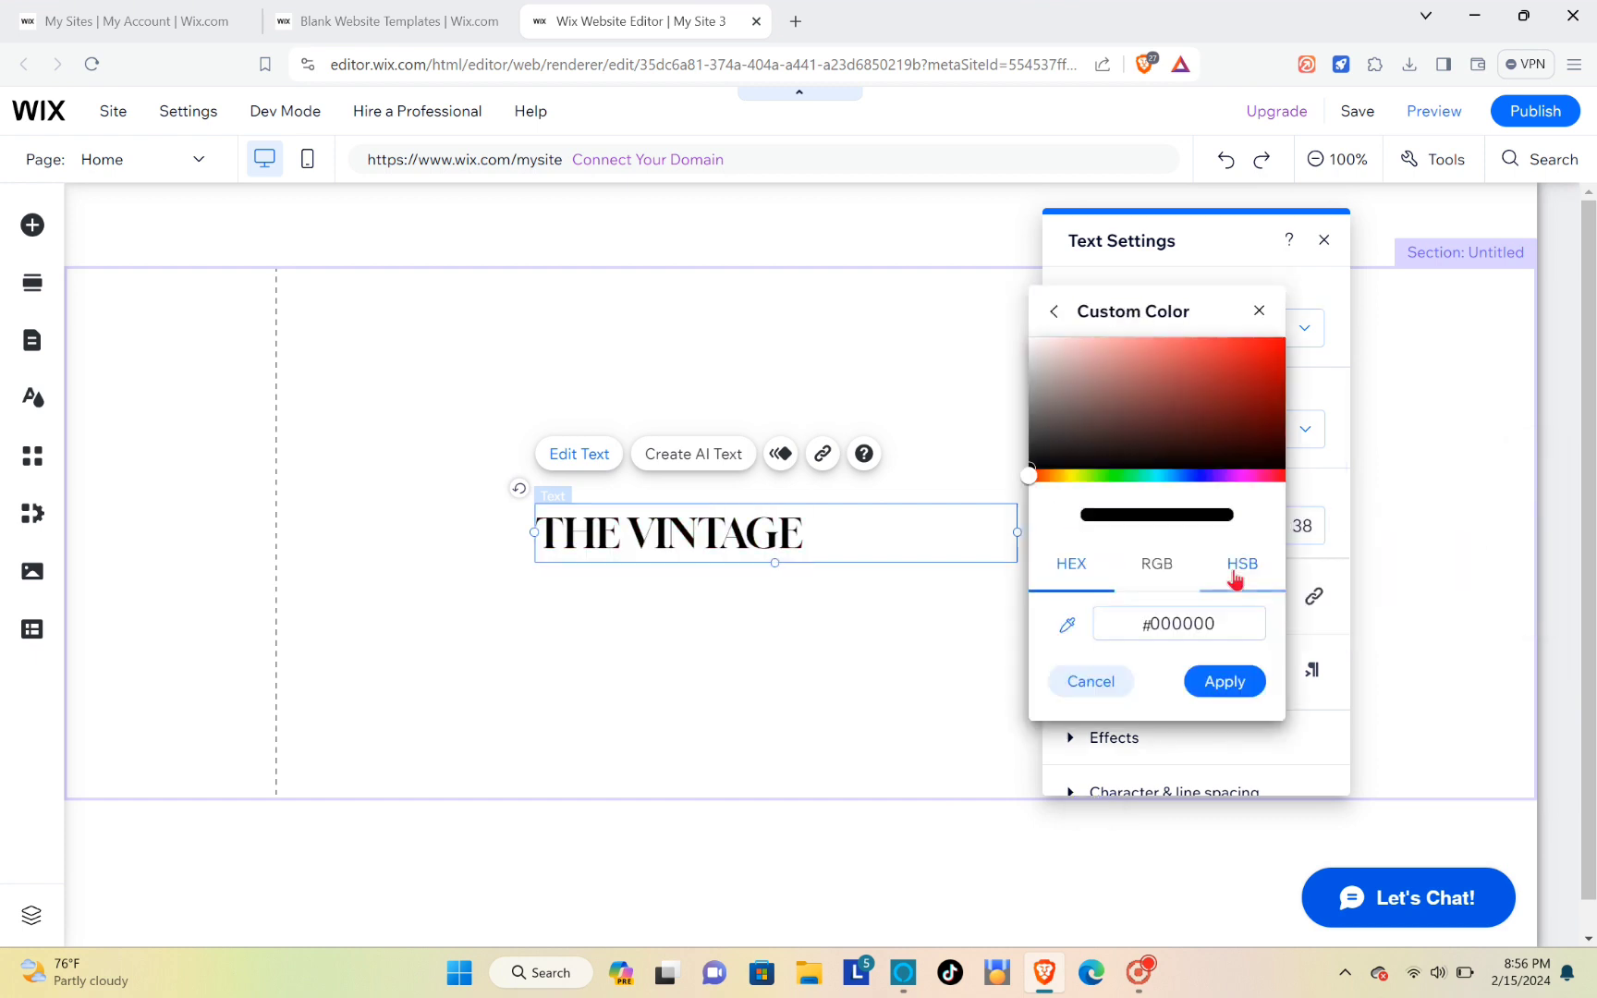
click(790, 545)
click(1229, 598)
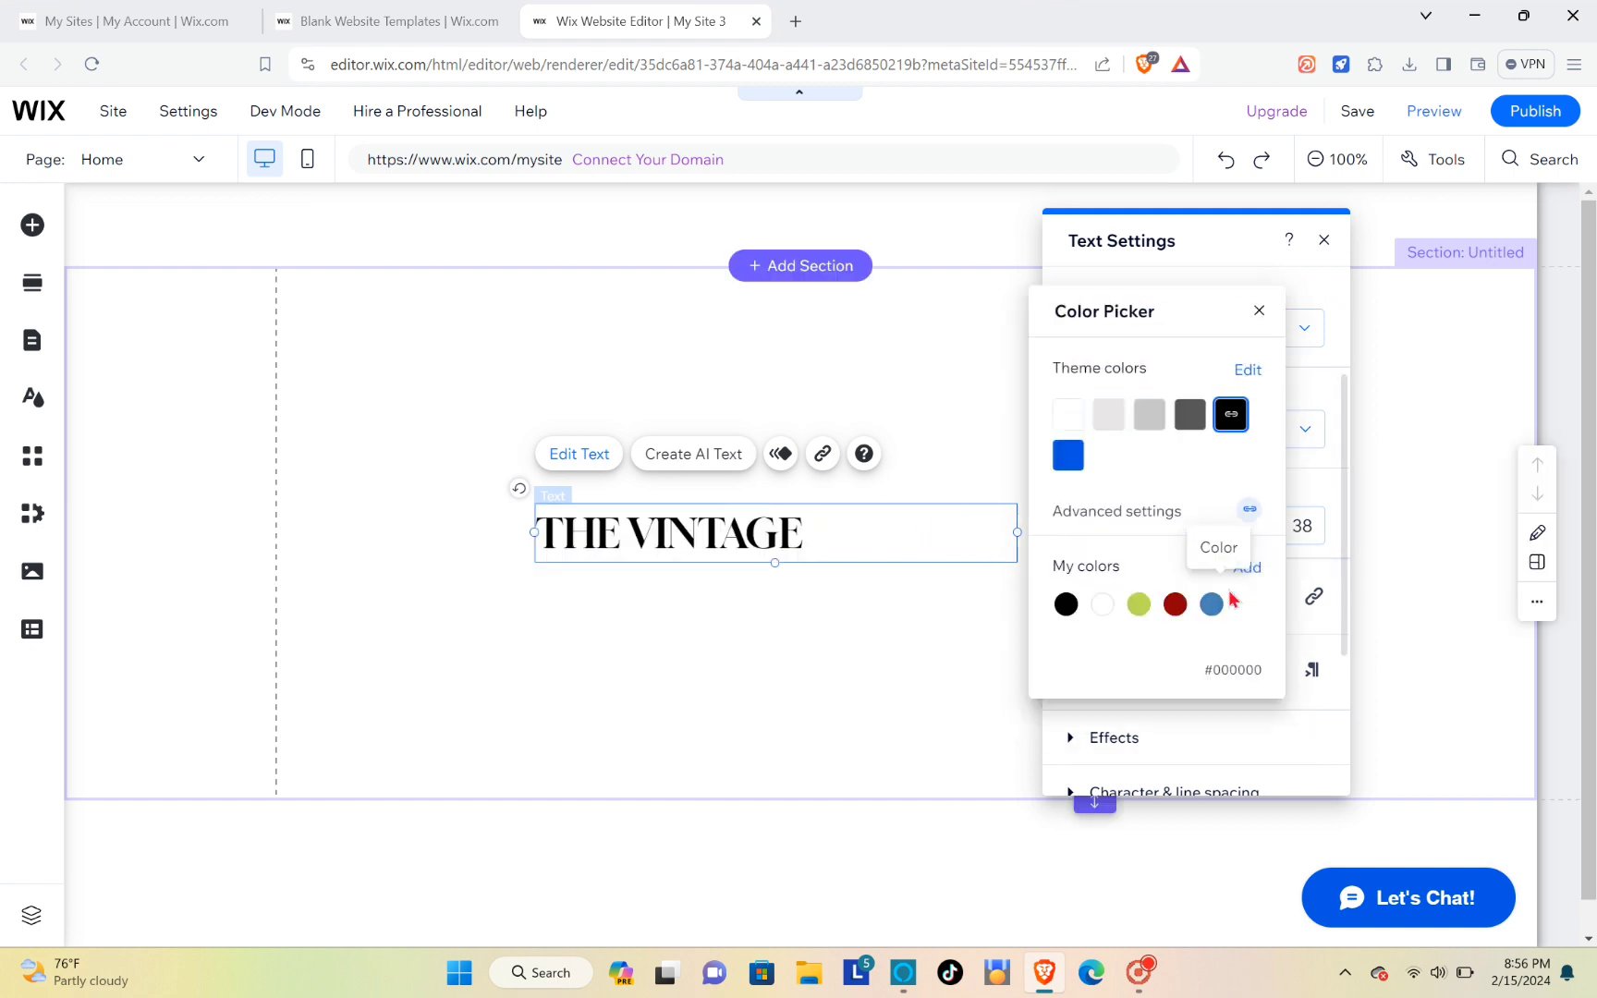
click(1247, 567)
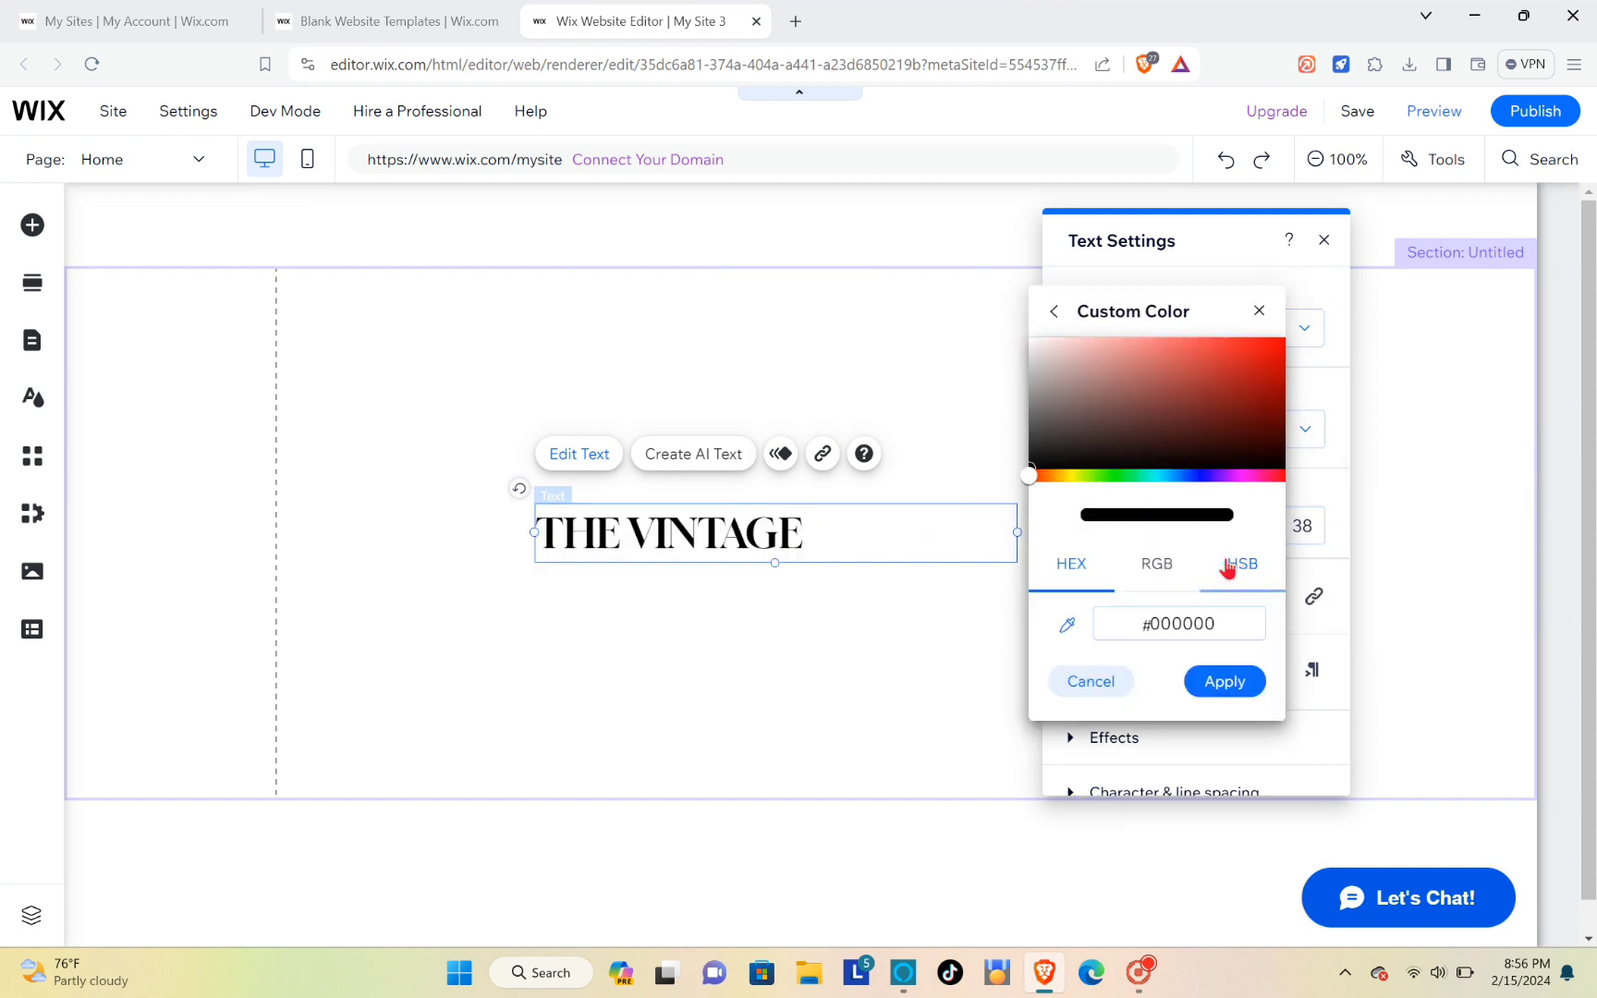
click(1220, 464)
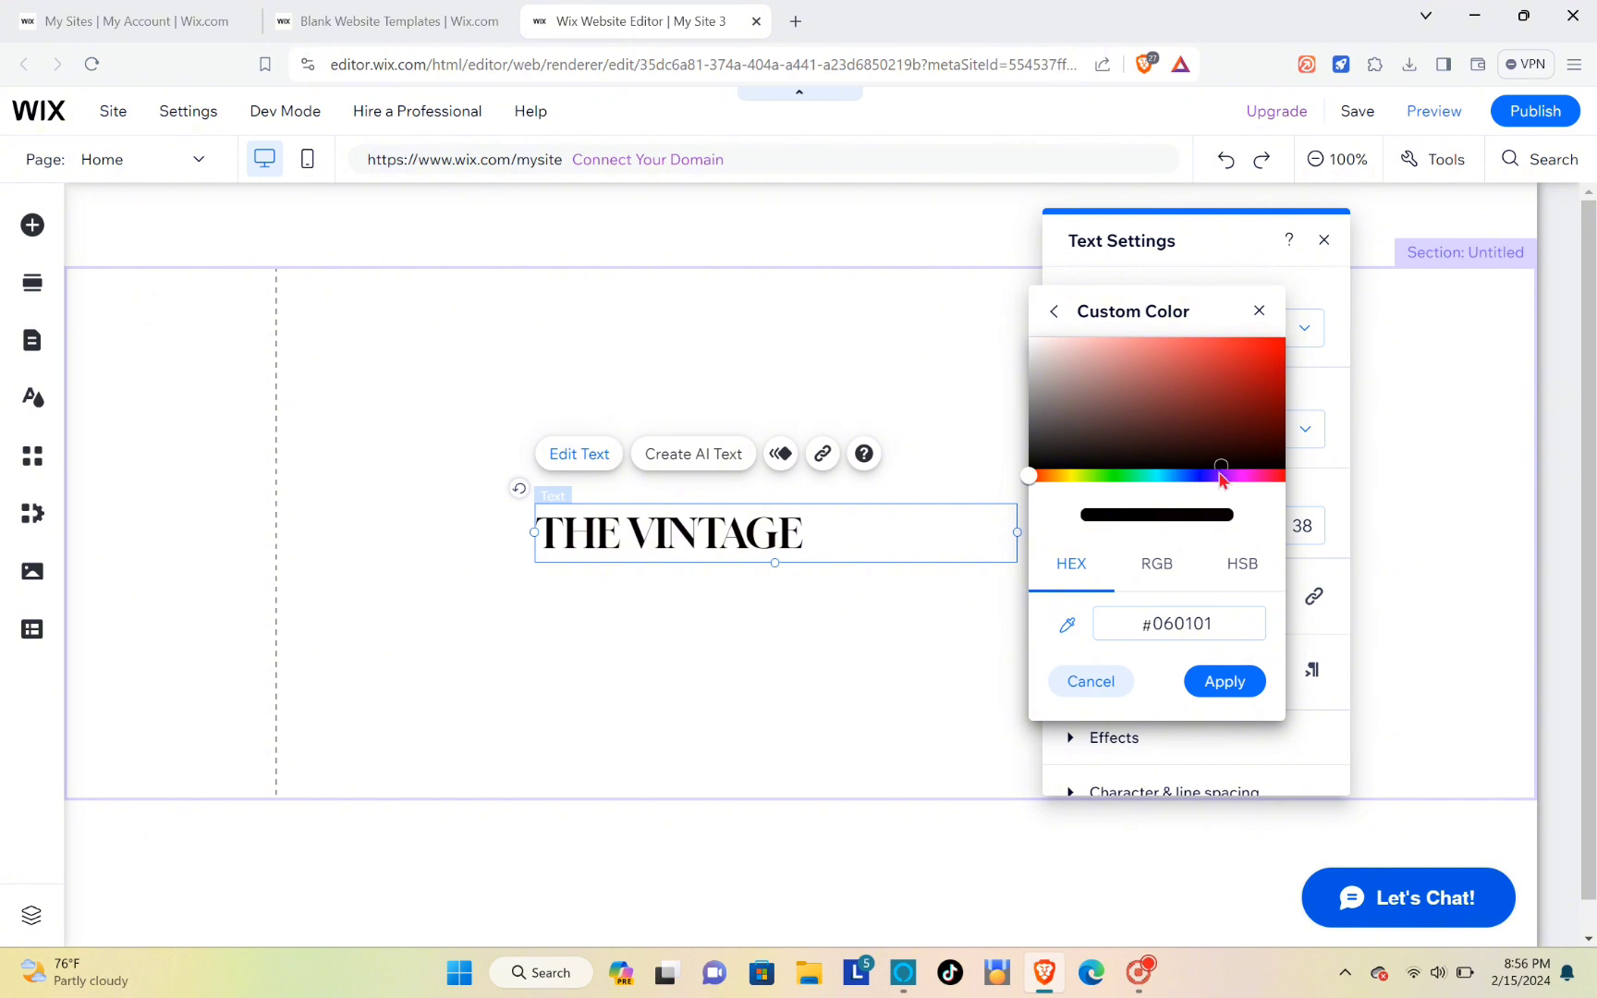
click(1220, 475)
drag(1221, 476, 1236, 442)
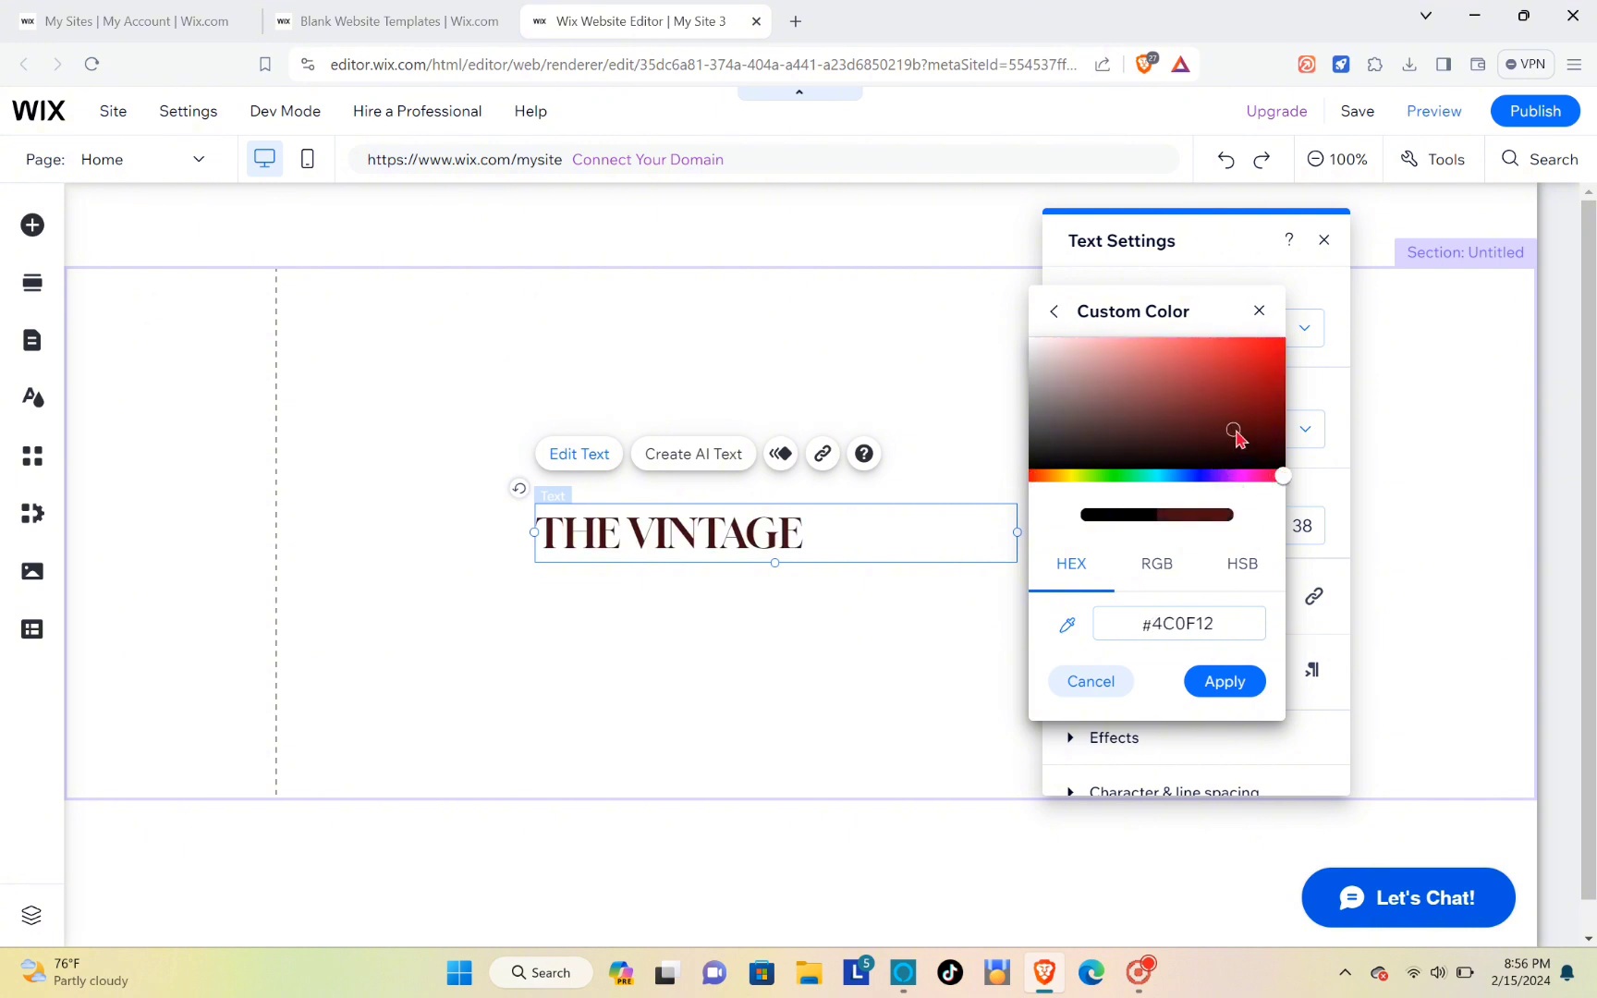
click(1225, 681)
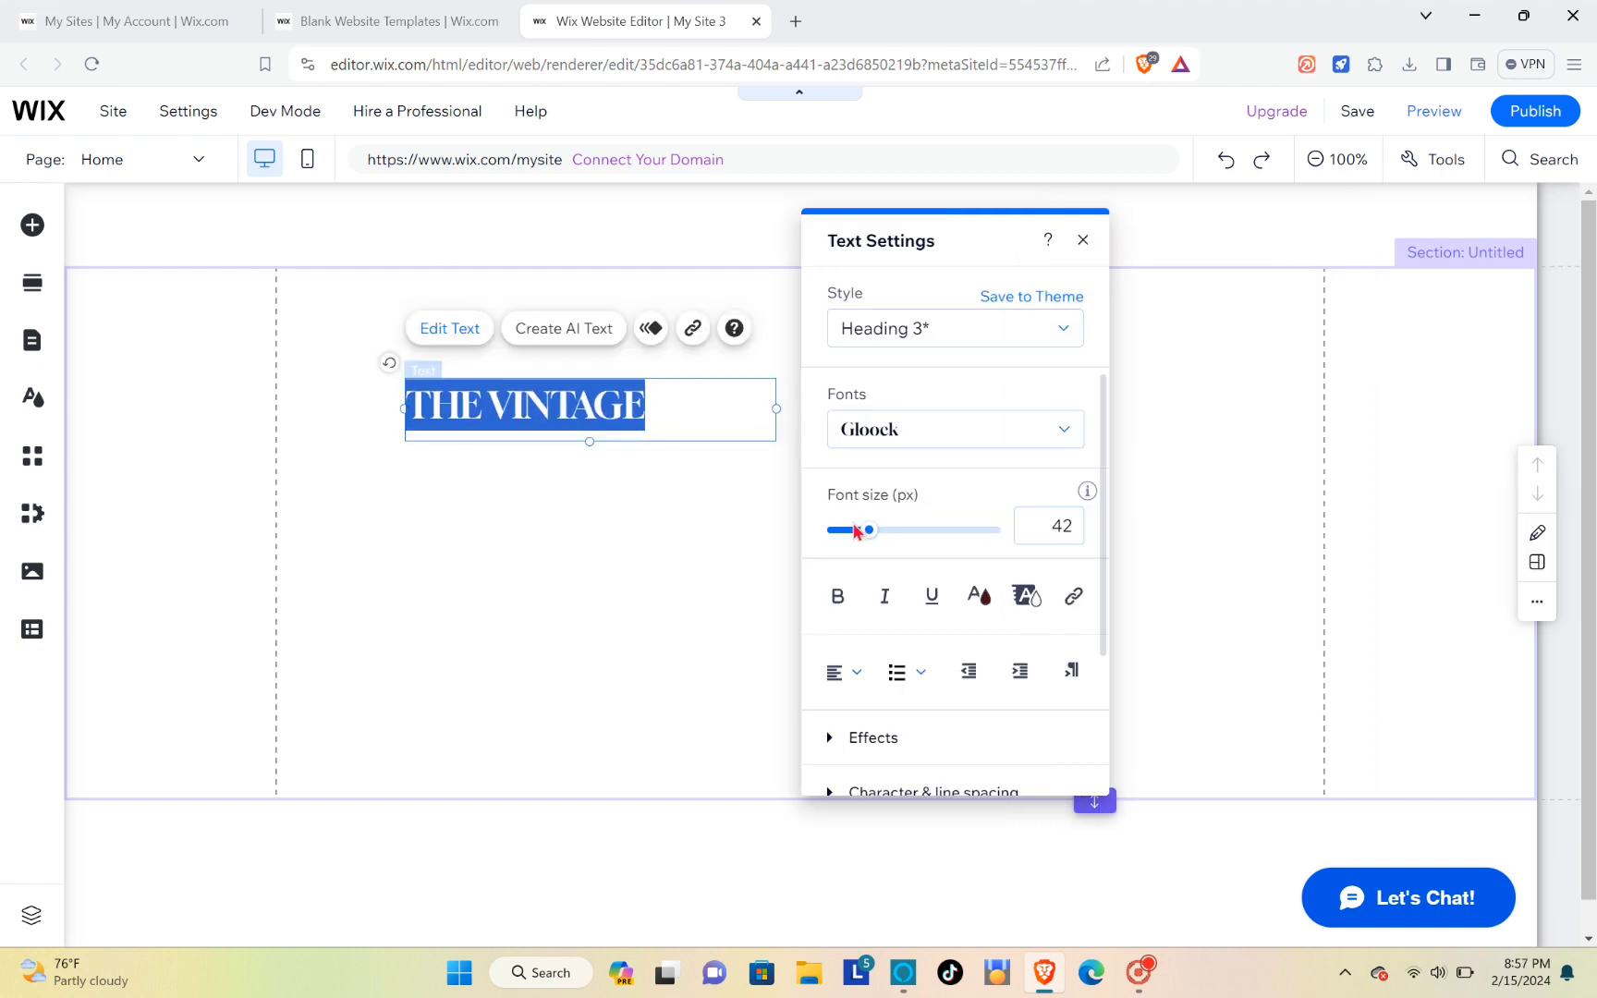
Step: Reduce the heading's font size slightly and move the heading into the page header, starting at the left gridline
drag(863, 528, 851, 529)
click(645, 446)
drag(566, 416, 425, 241)
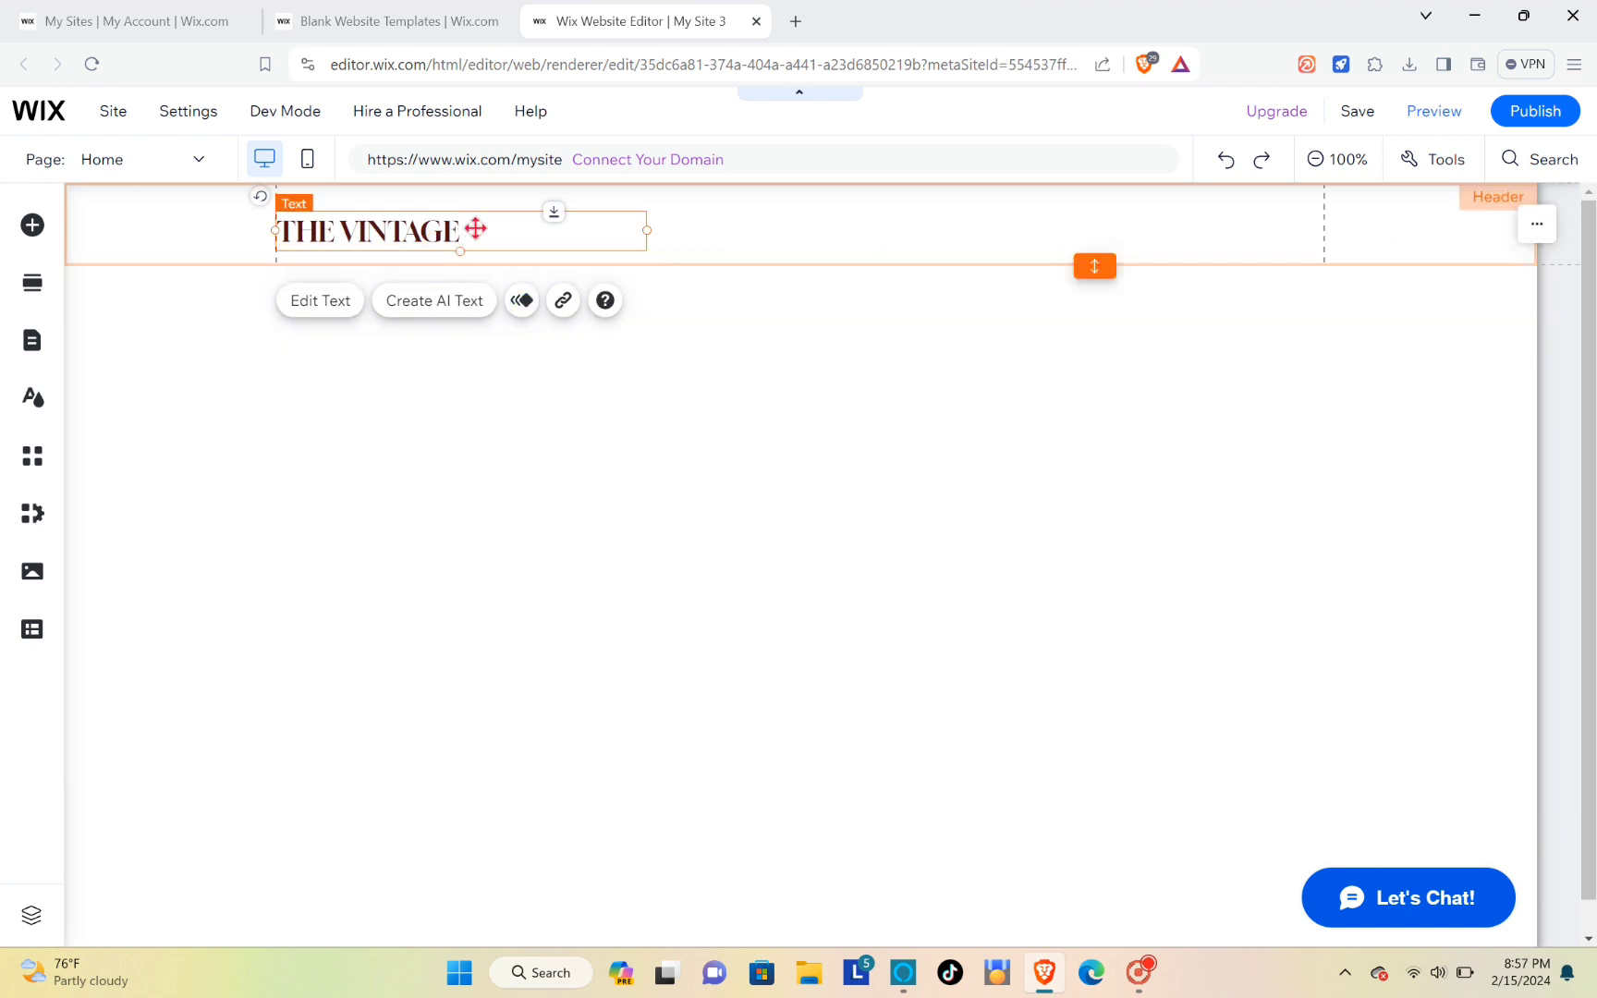
drag(475, 229, 477, 221)
click(616, 616)
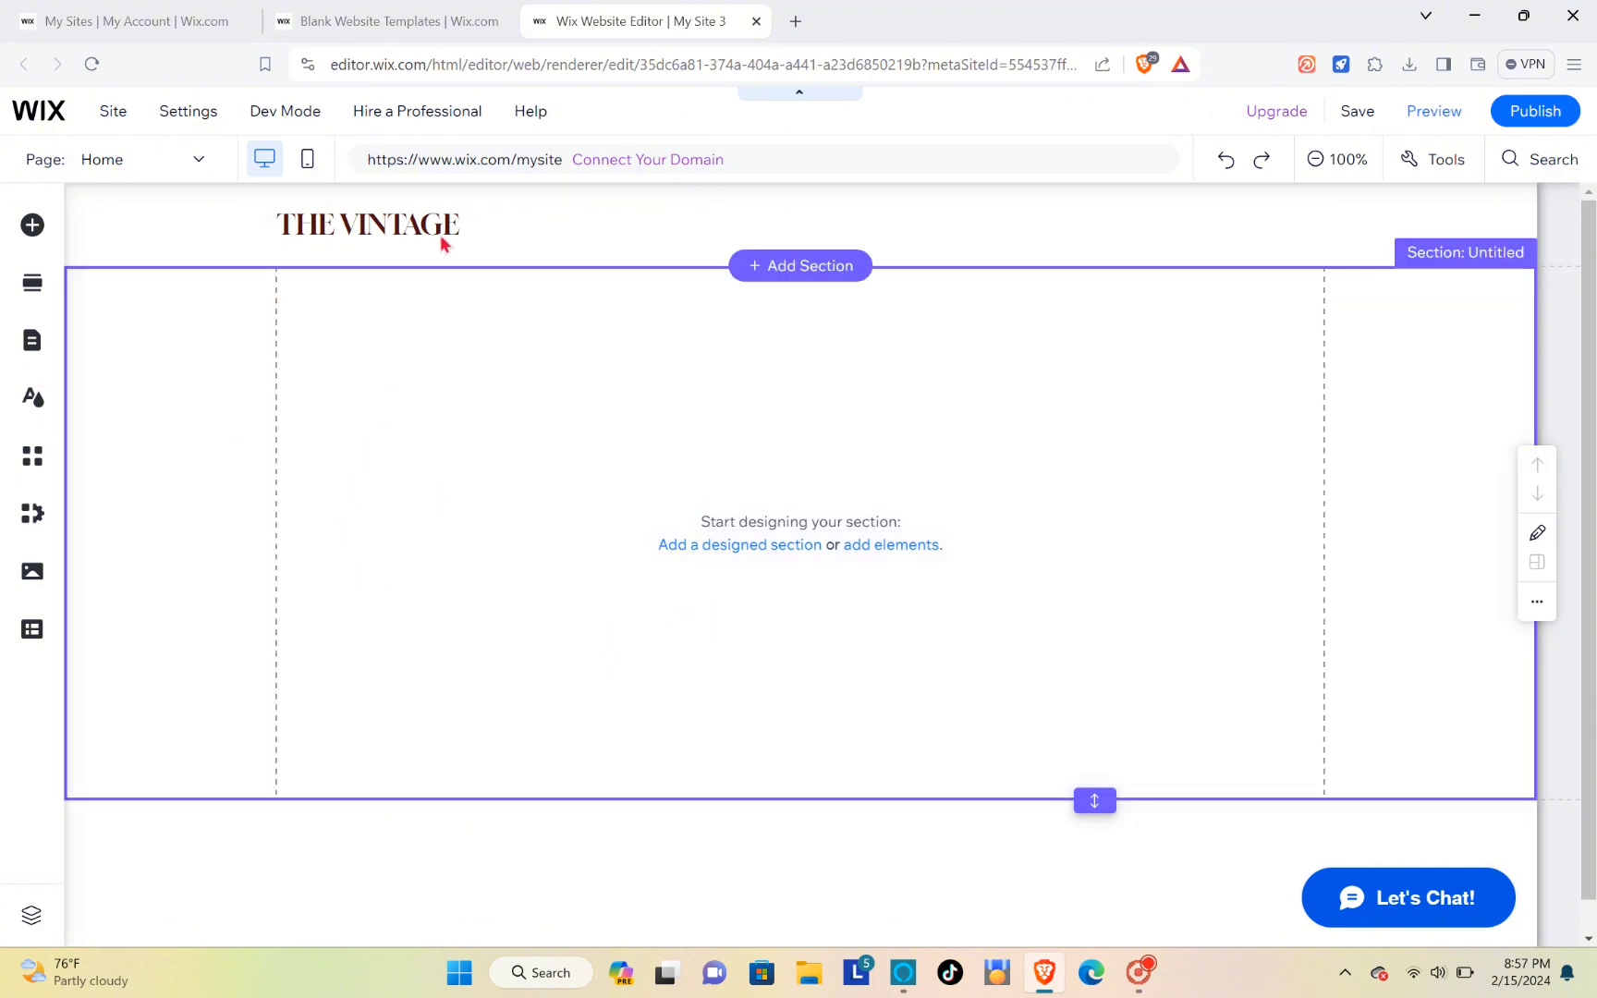
Step: Customize the header design by trying several presets and keeping the one with a centre panel and a drop shadow
right_click(462, 260)
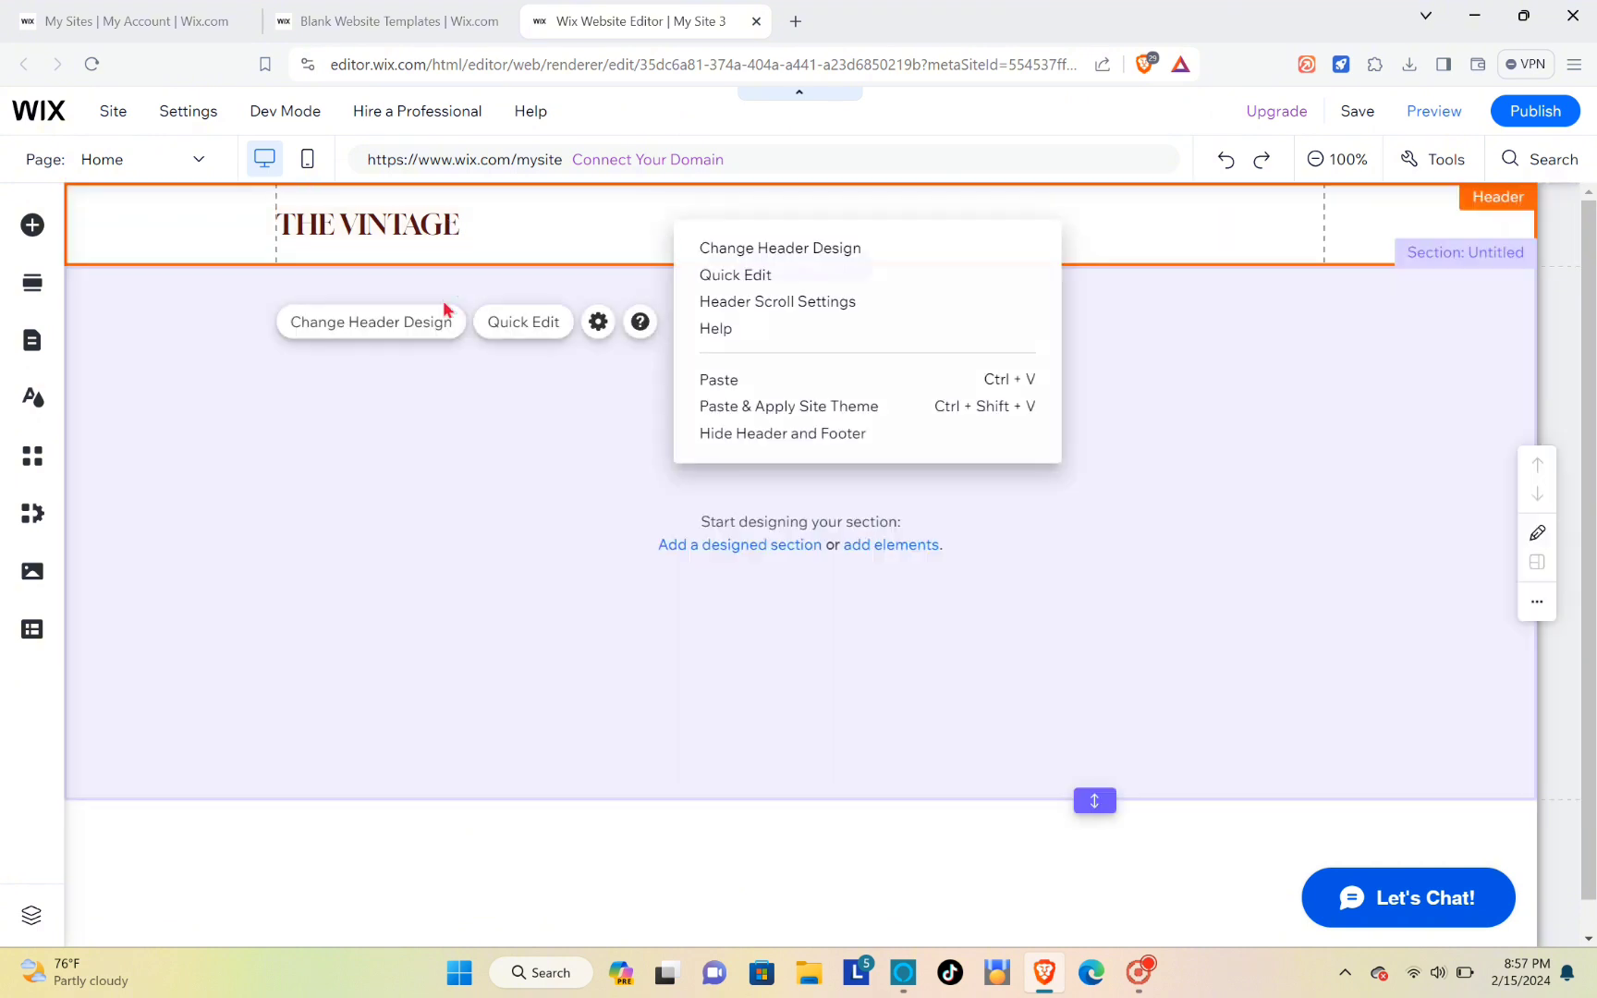
click(380, 324)
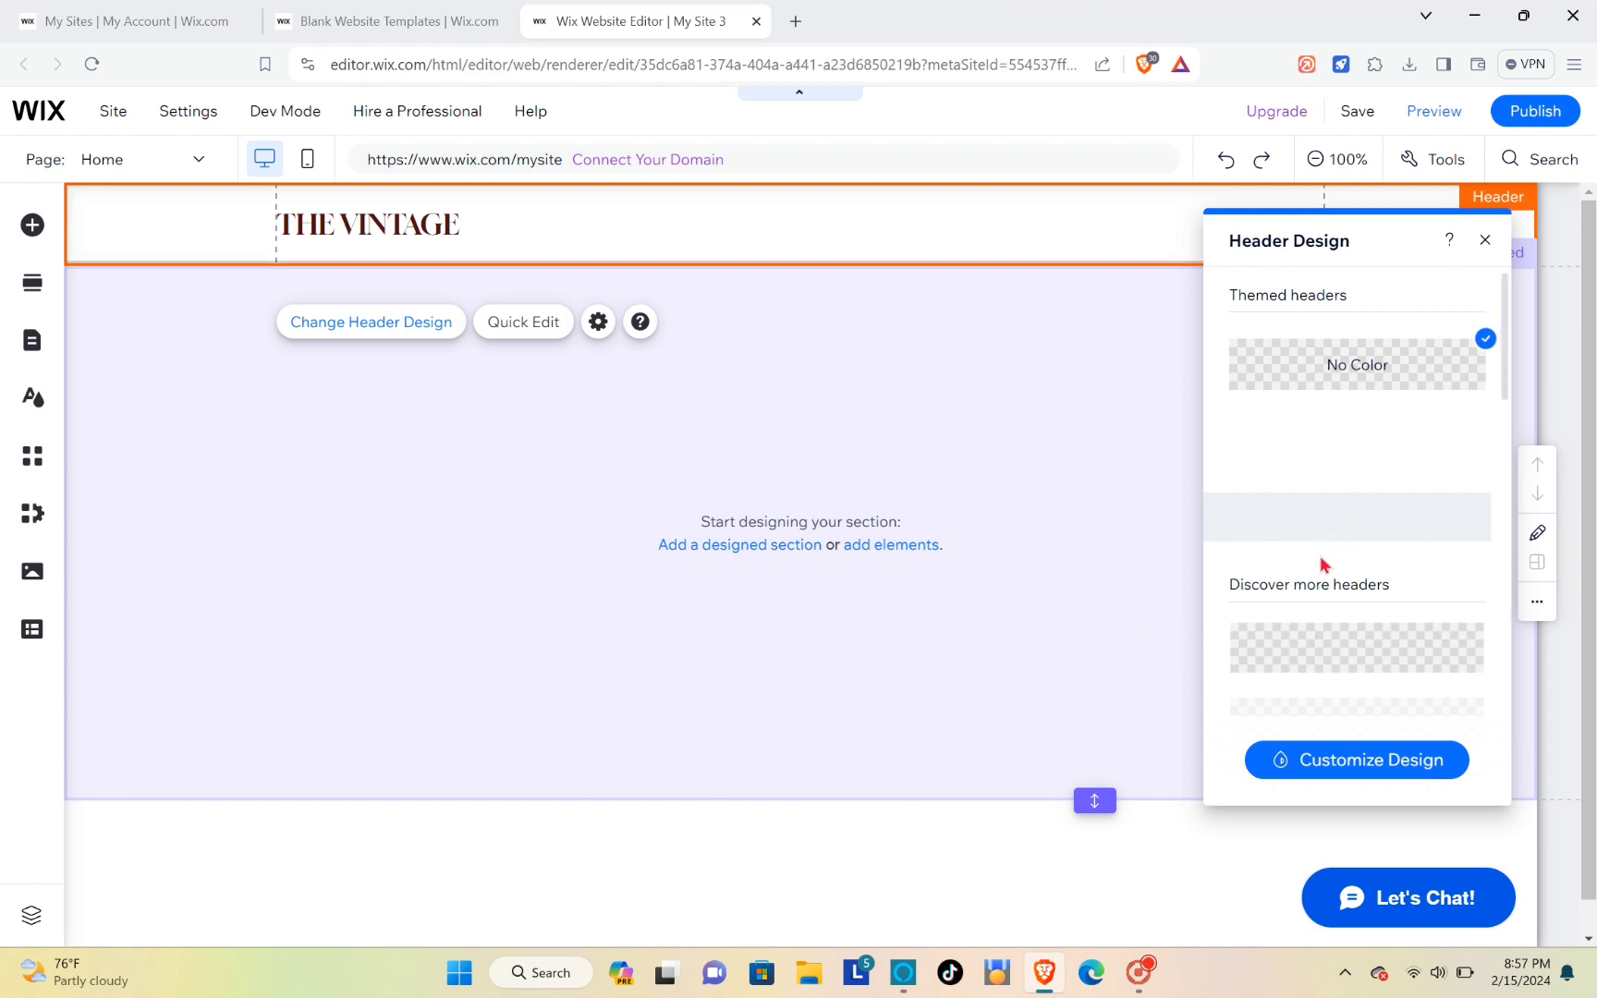
scroll(1347, 554, down, 3)
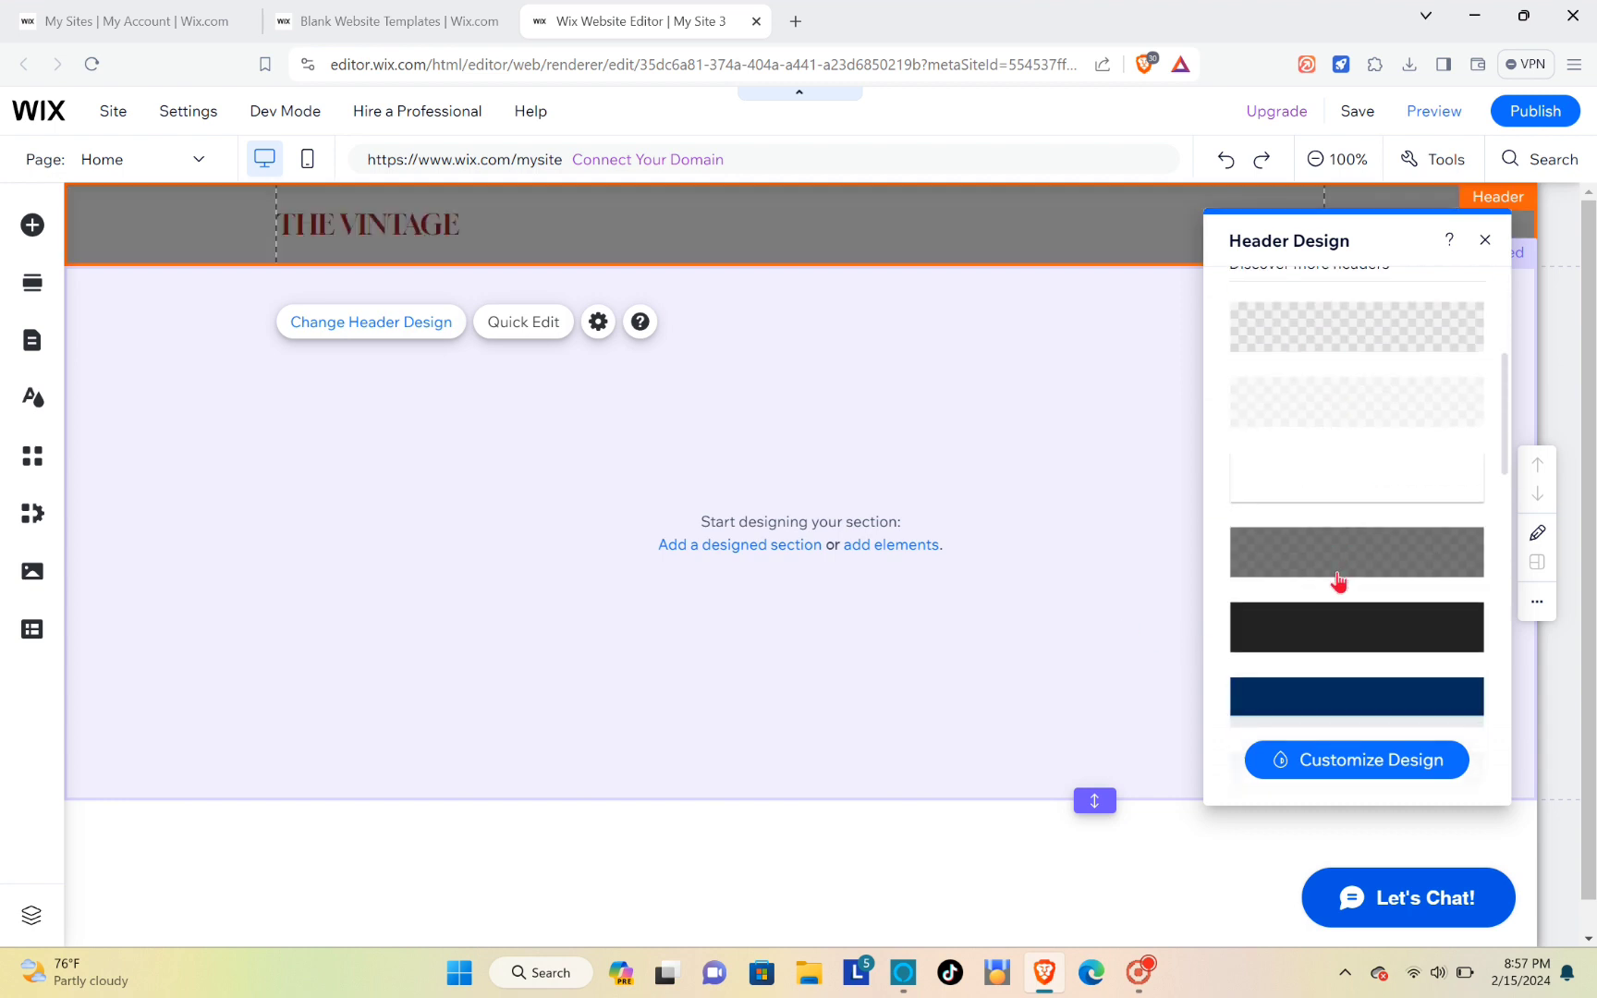
click(1329, 762)
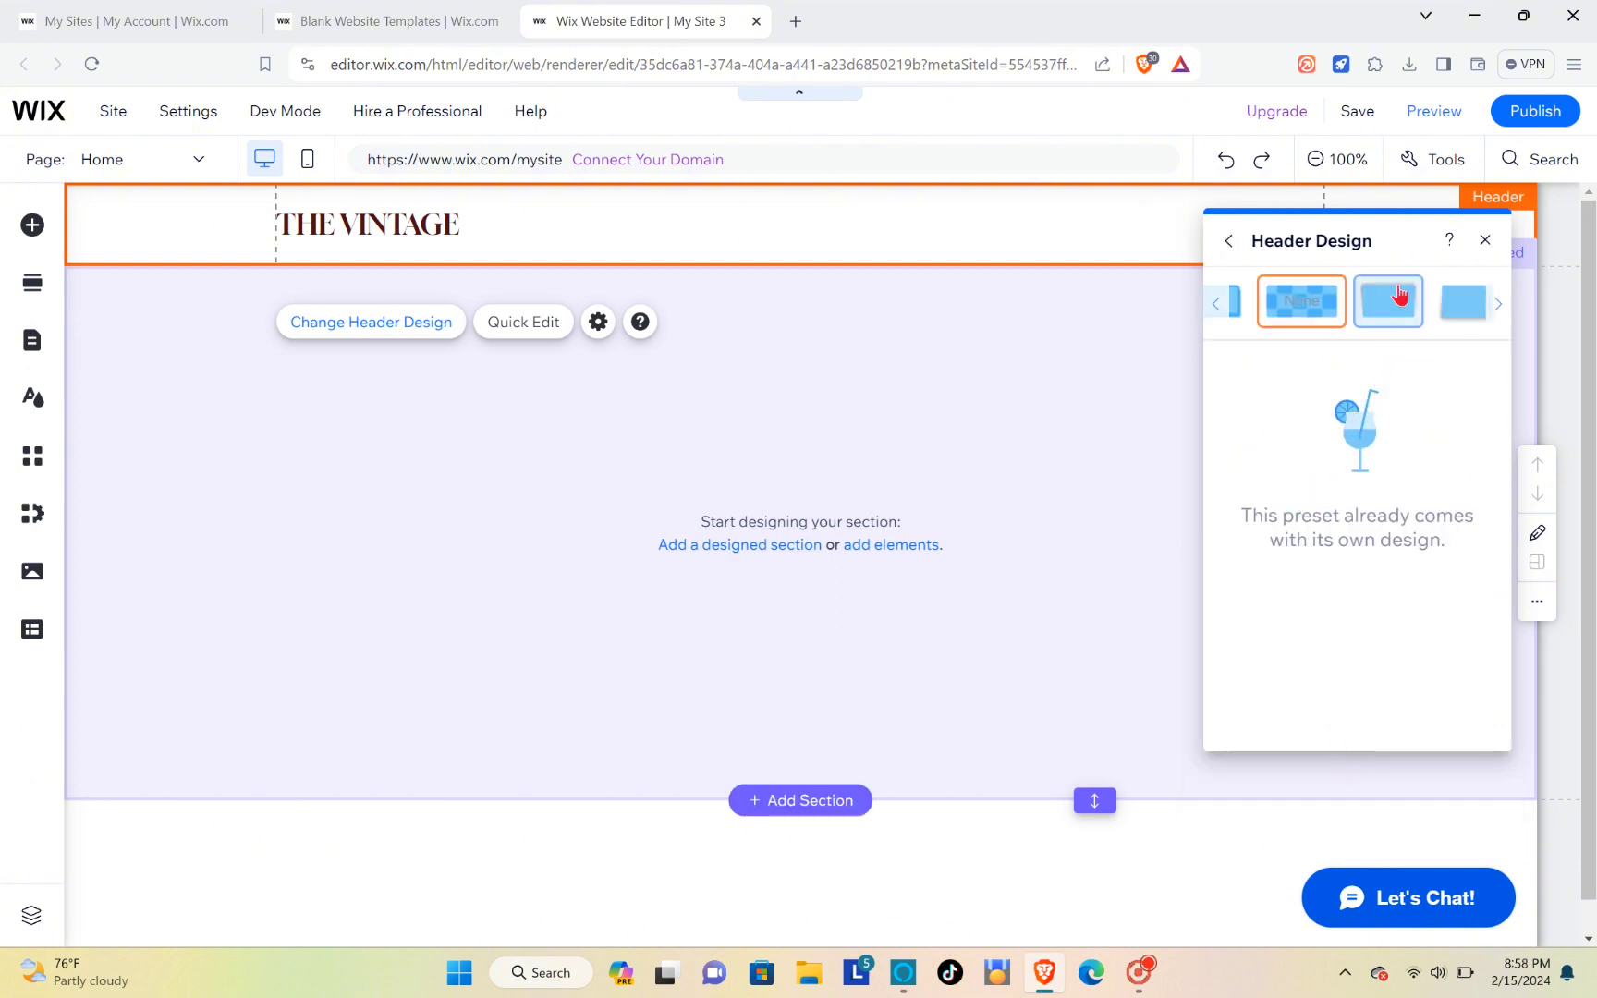
click(1494, 307)
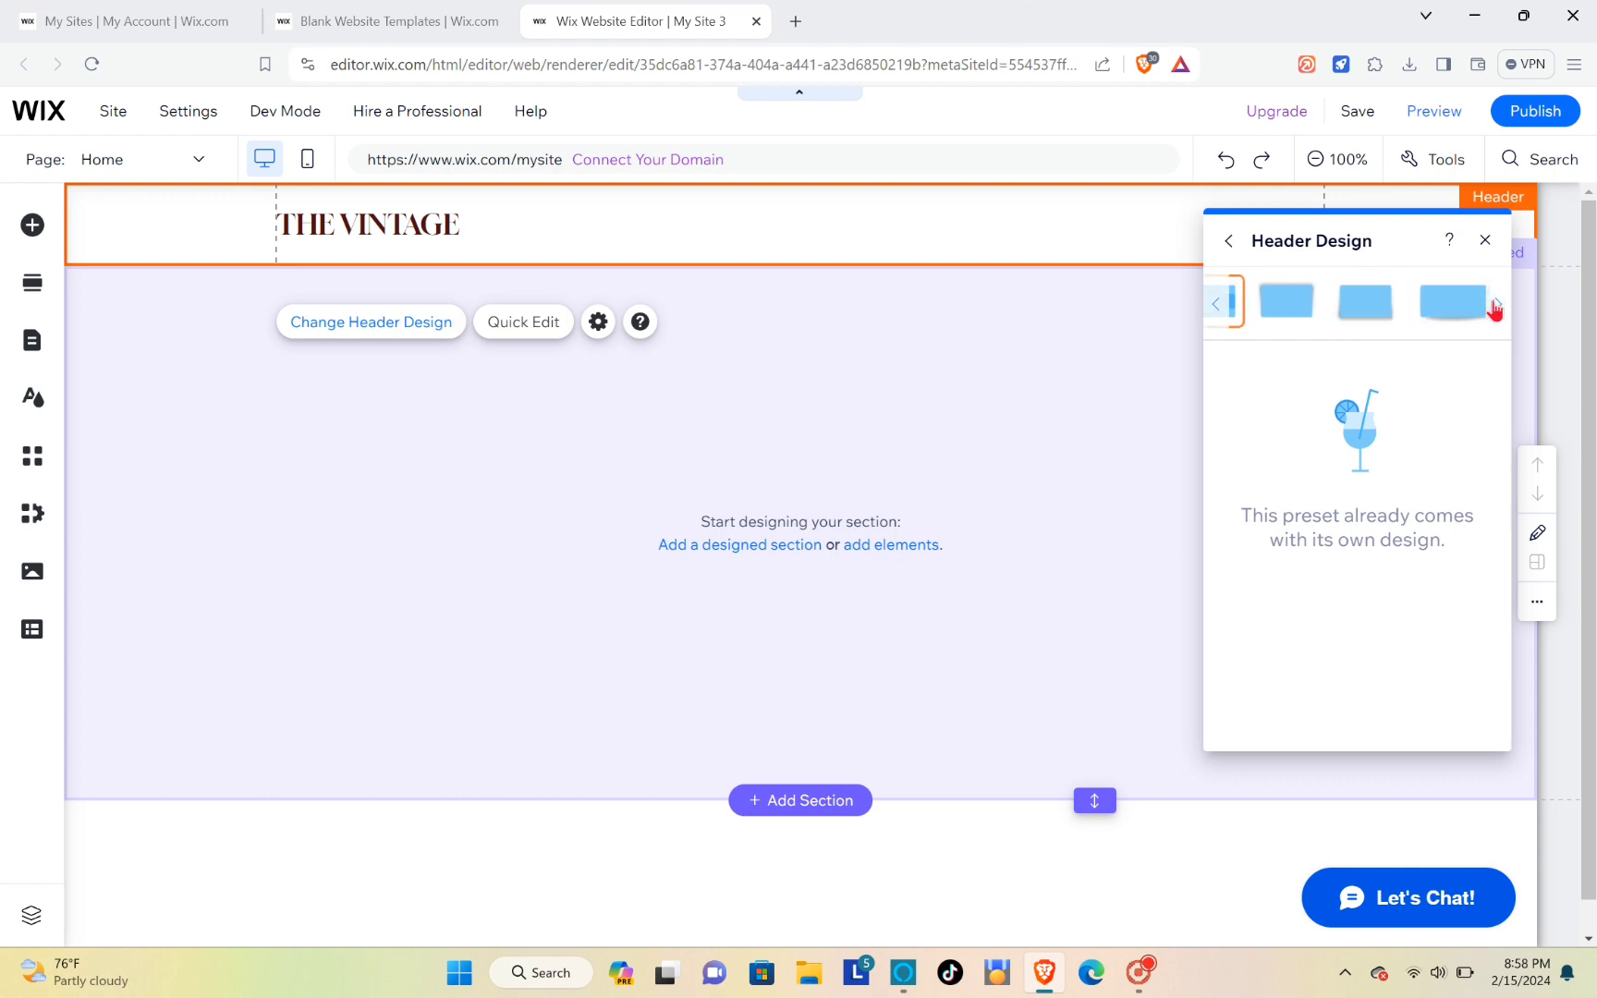
click(1420, 316)
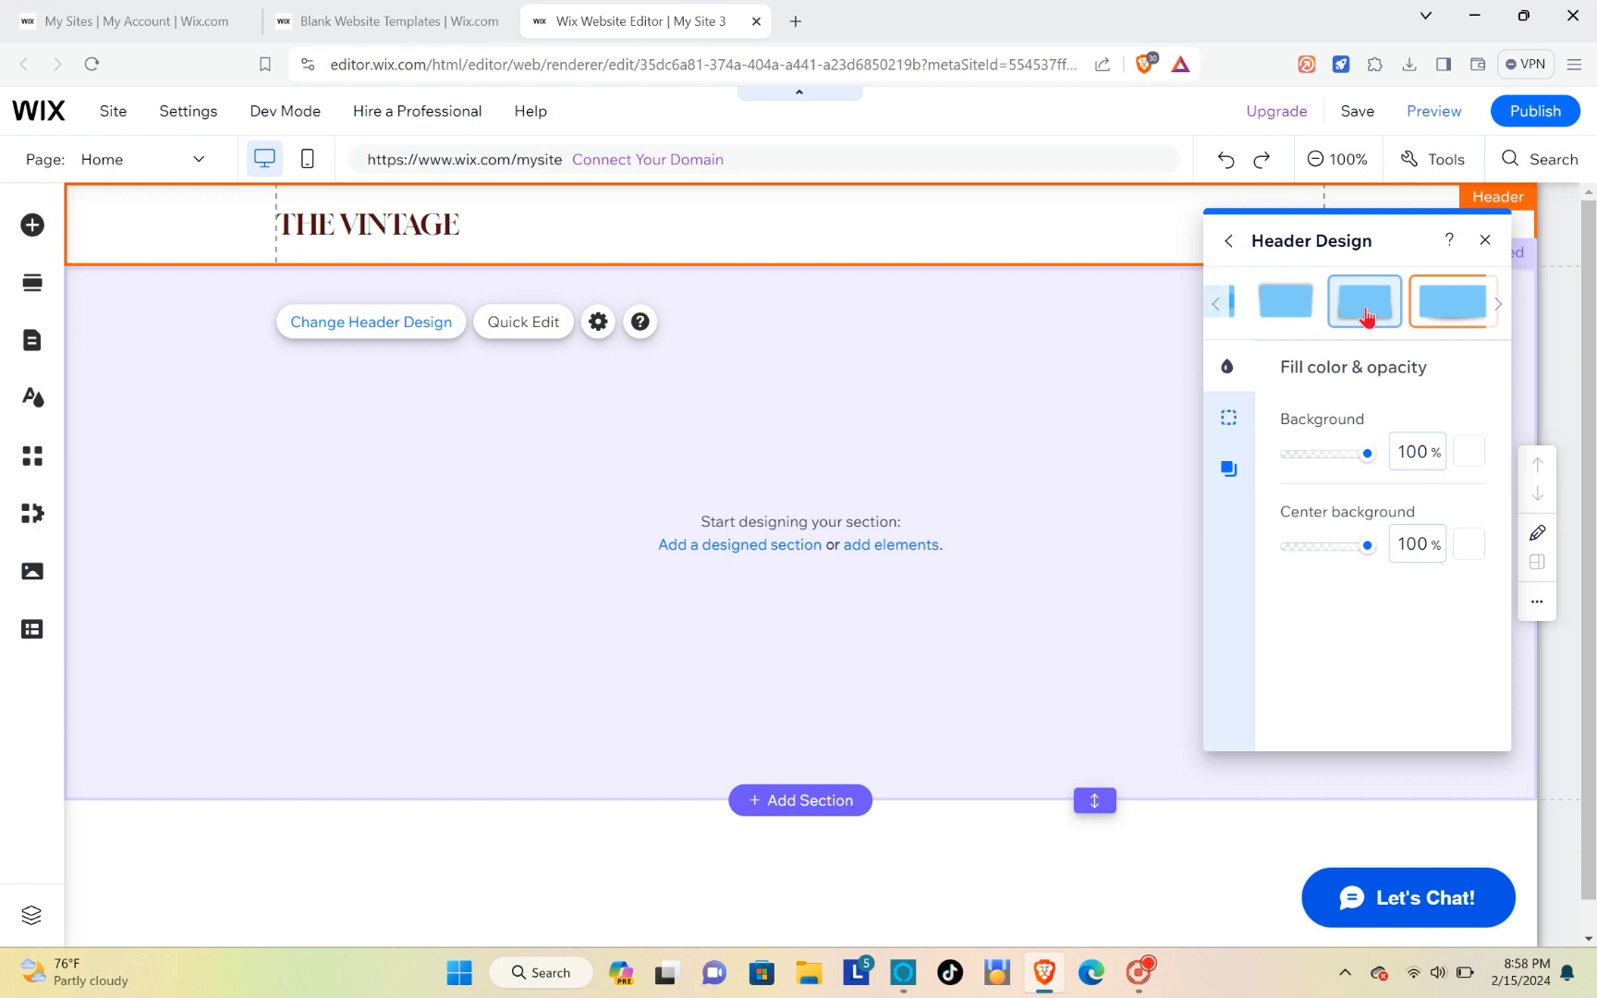
click(1294, 316)
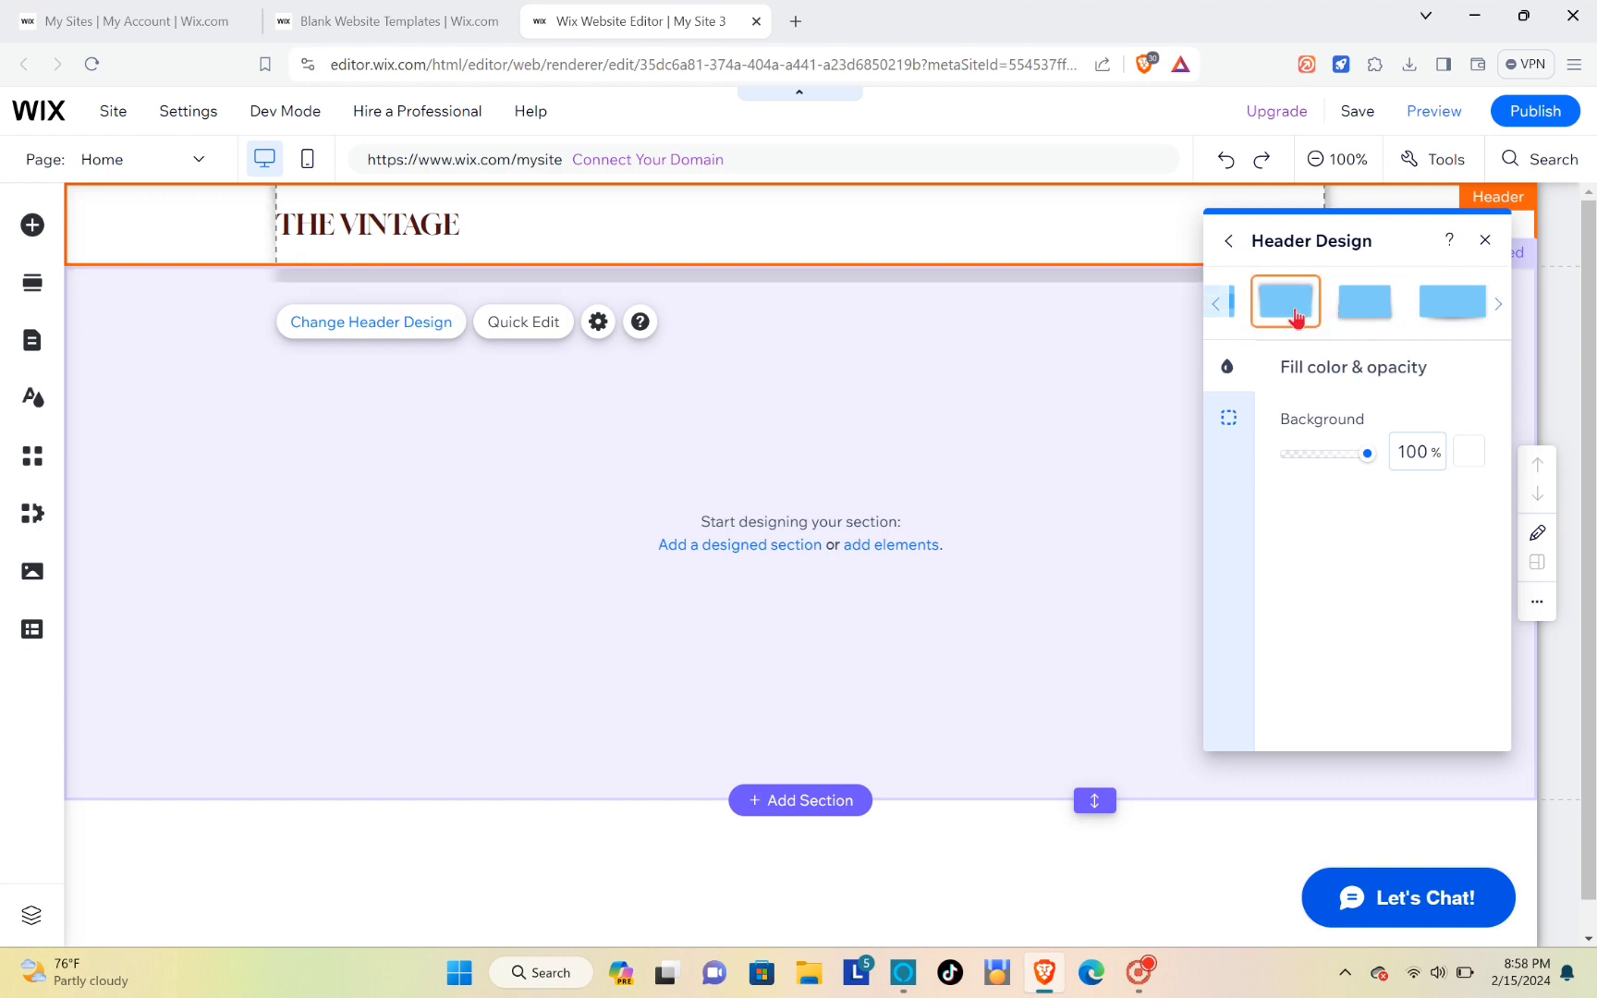
click(1218, 304)
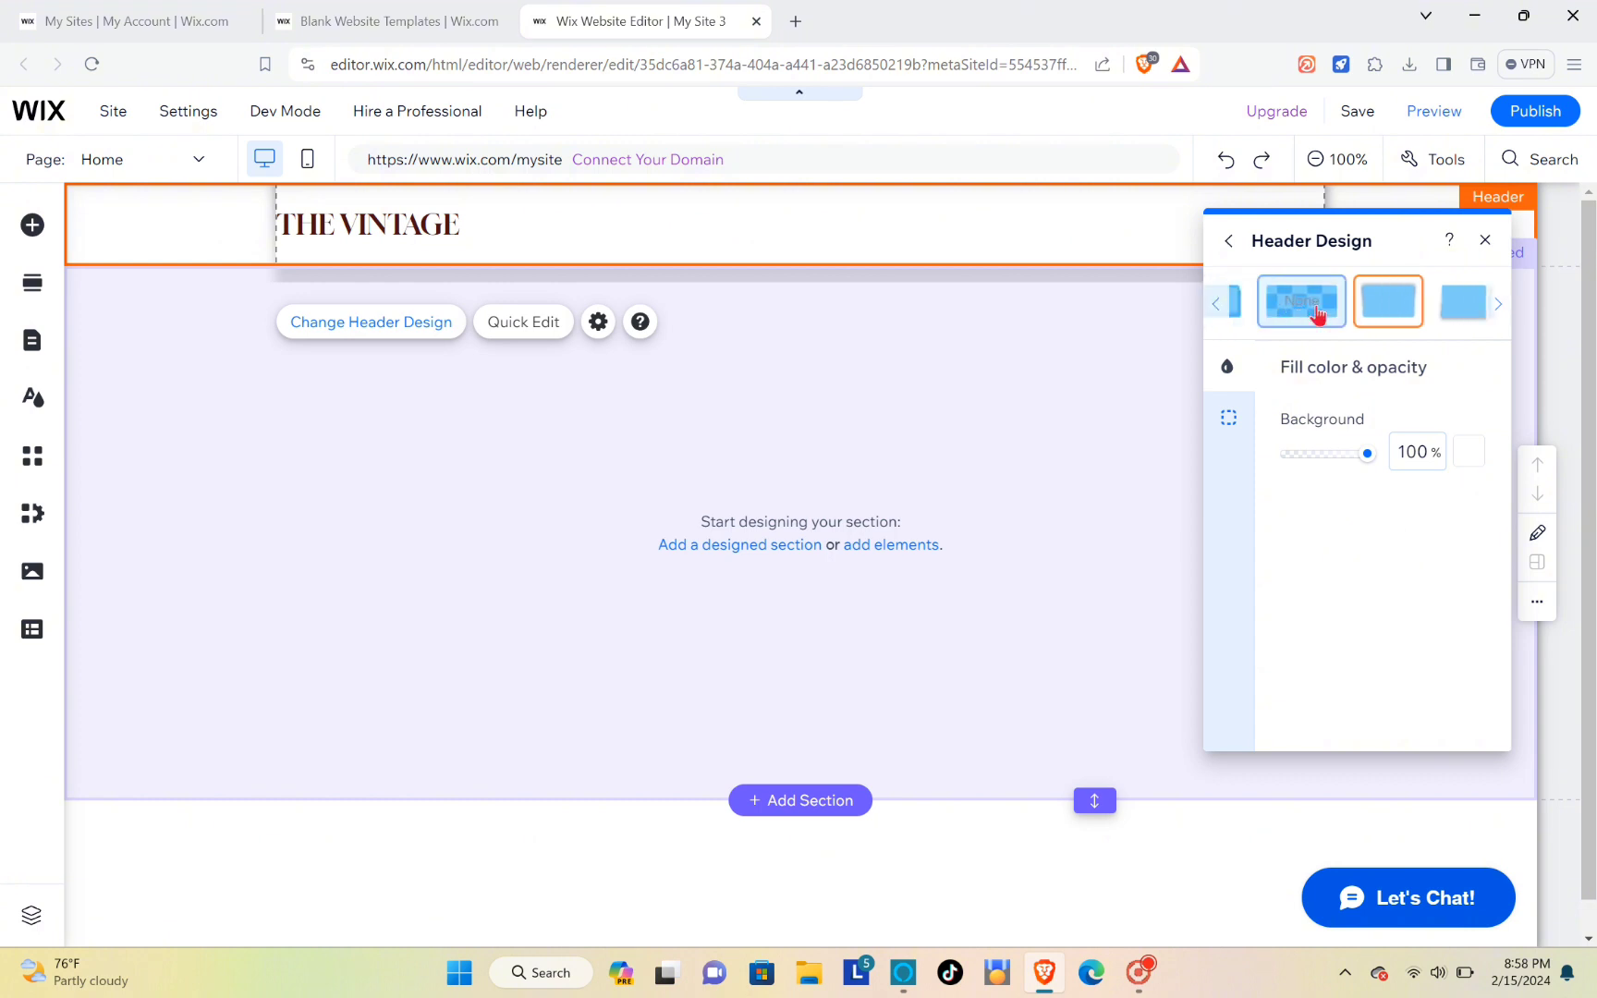
click(1317, 316)
click(1450, 314)
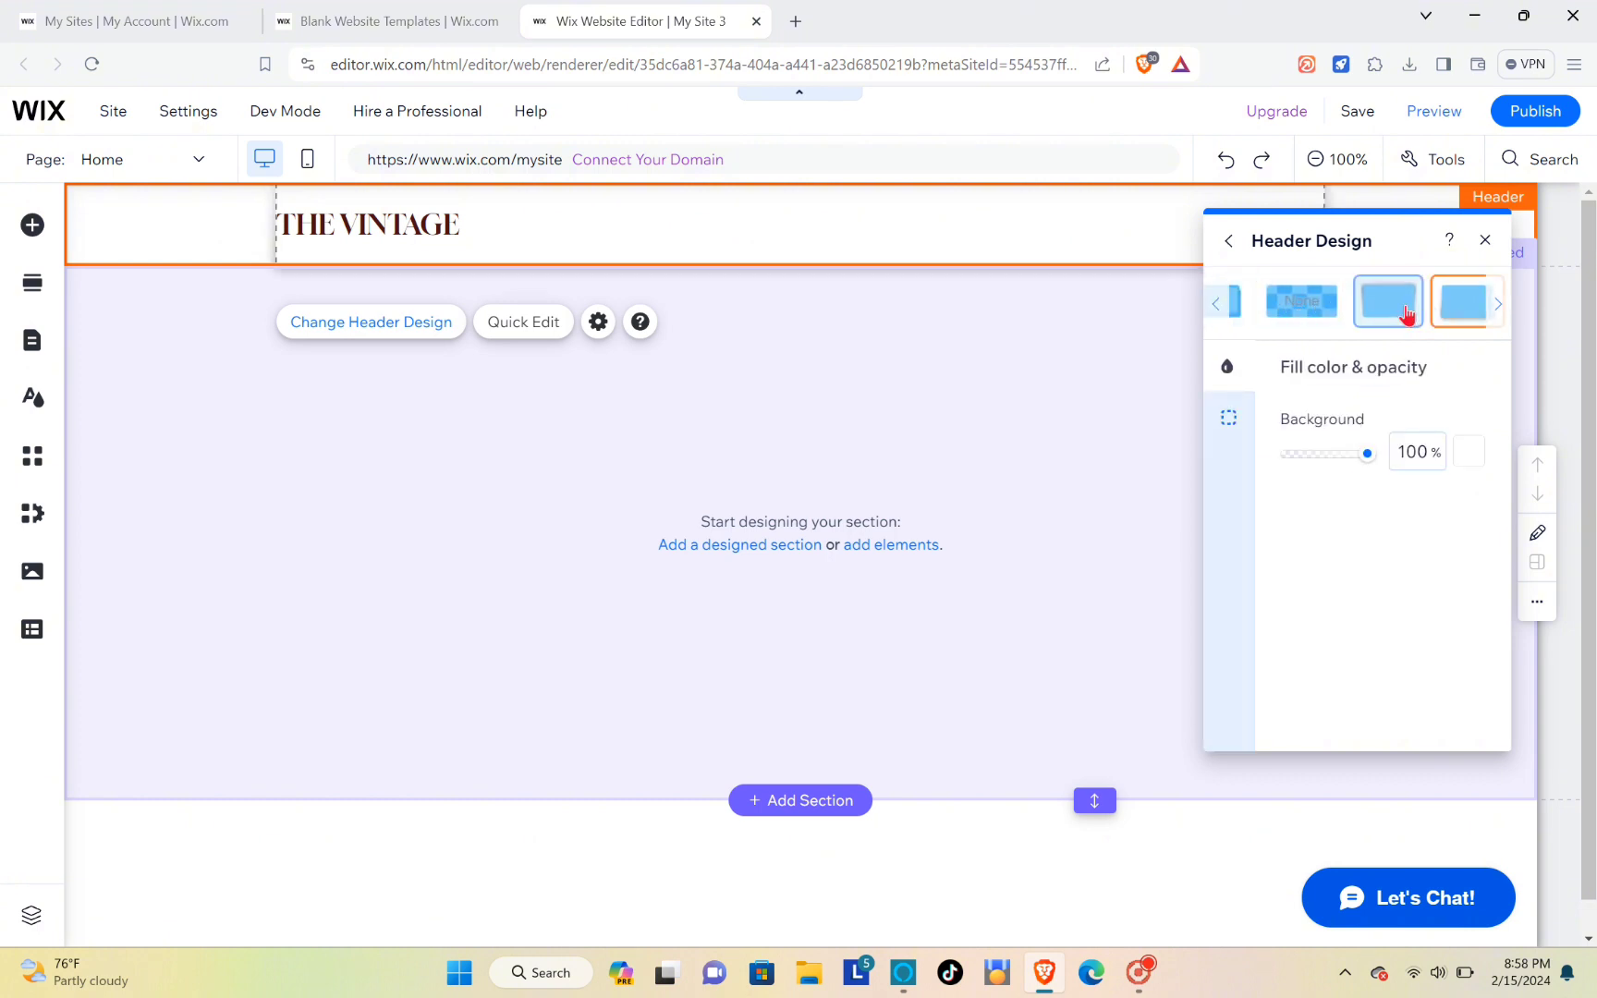
click(964, 448)
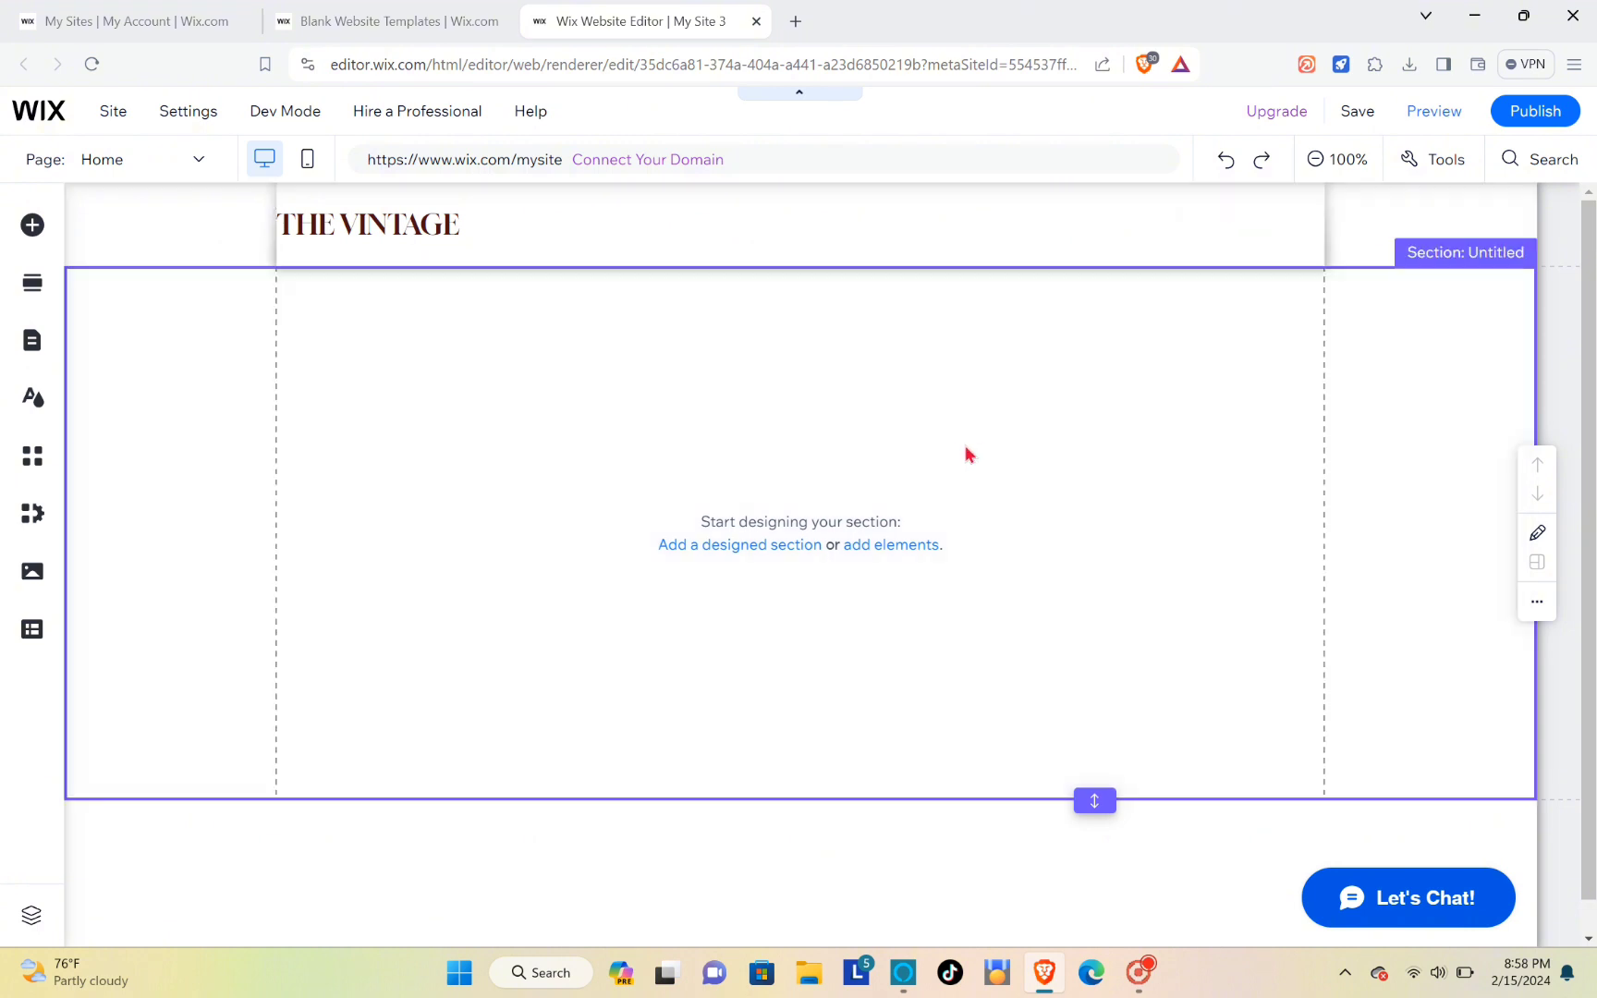
Step: Choose an image background for the empty section below the header and search Wix media for "vintage"
click(955, 395)
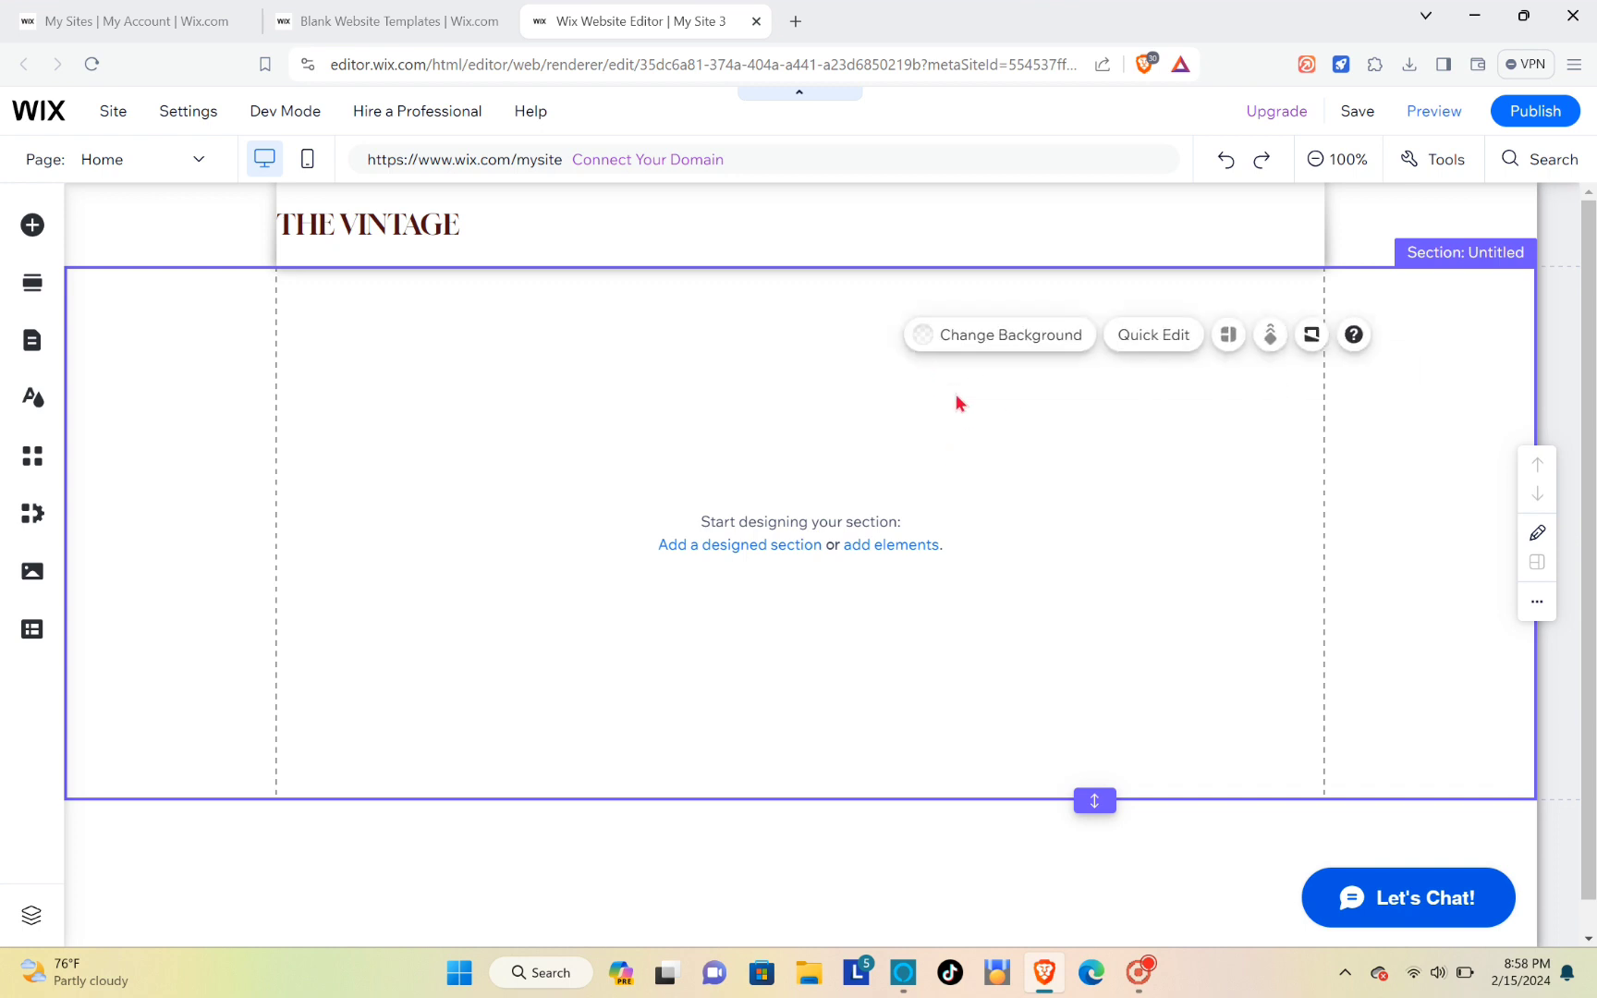
click(1005, 344)
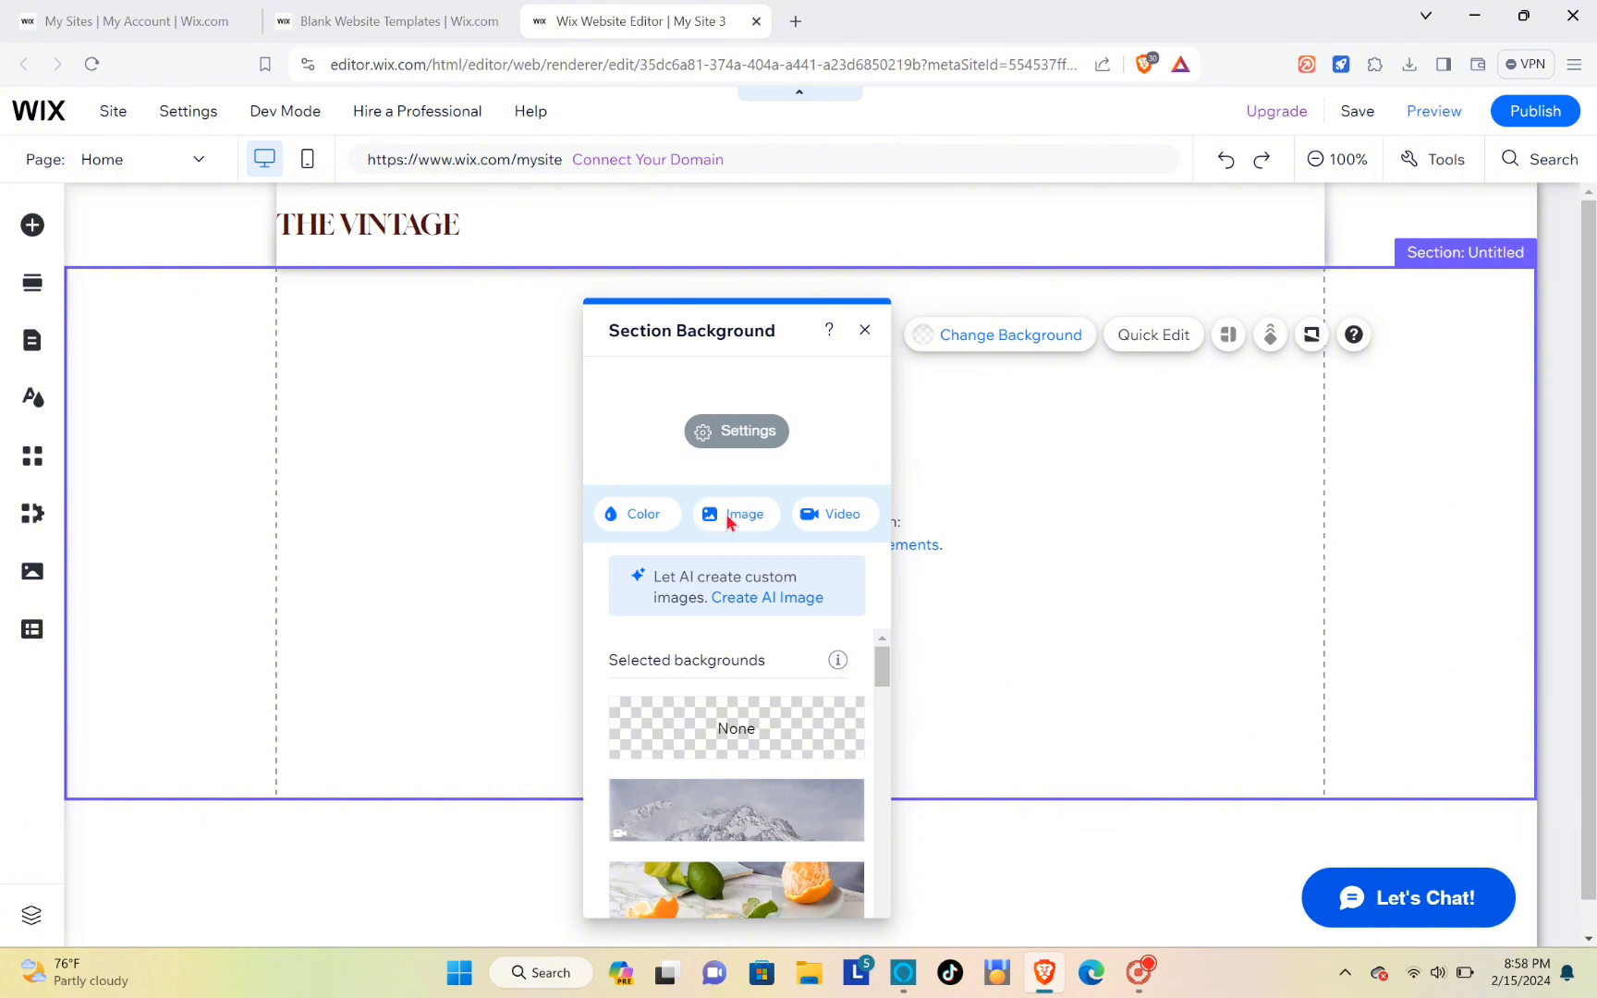
click(726, 517)
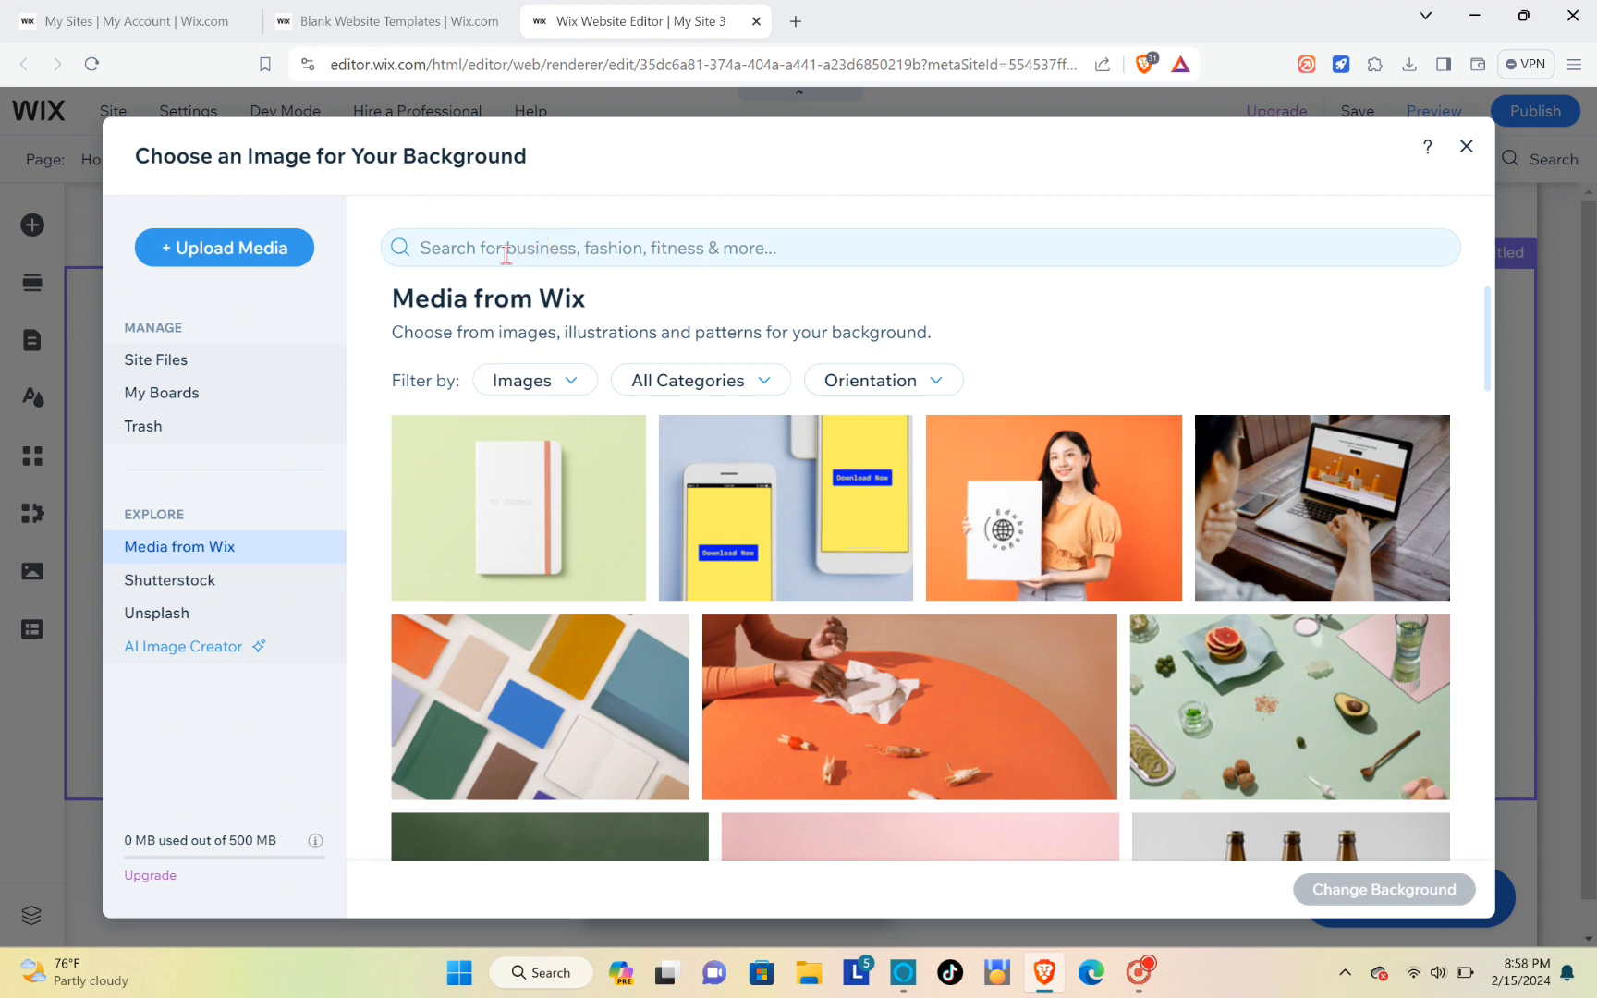
click(544, 243)
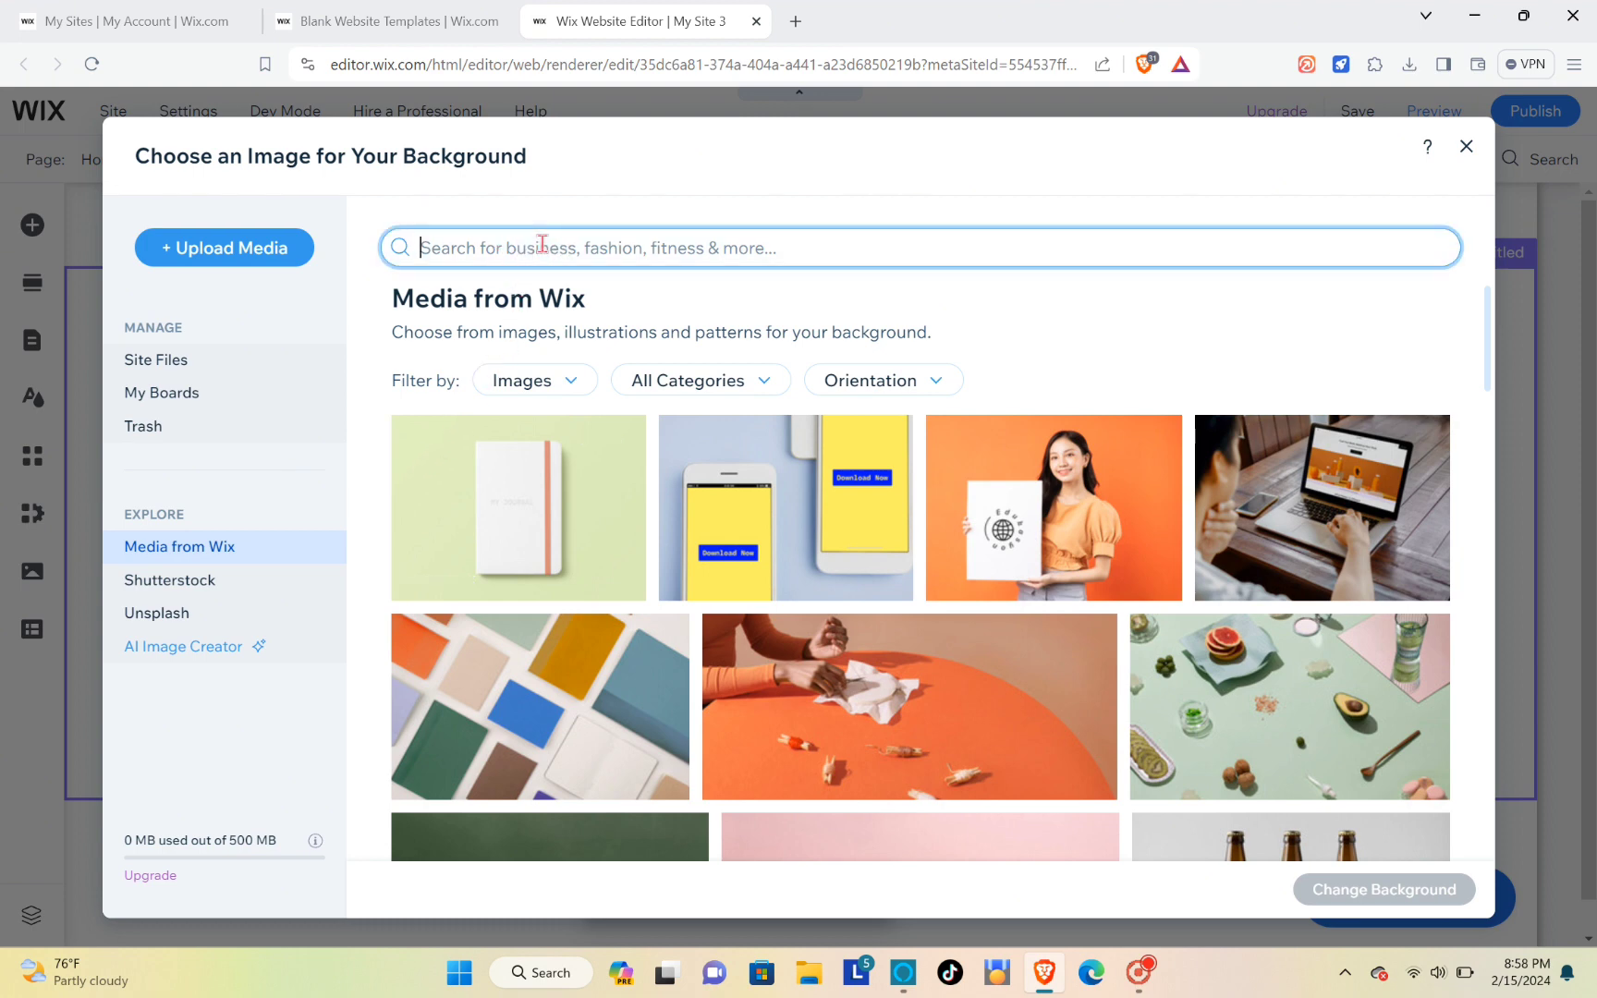
text(vintage)
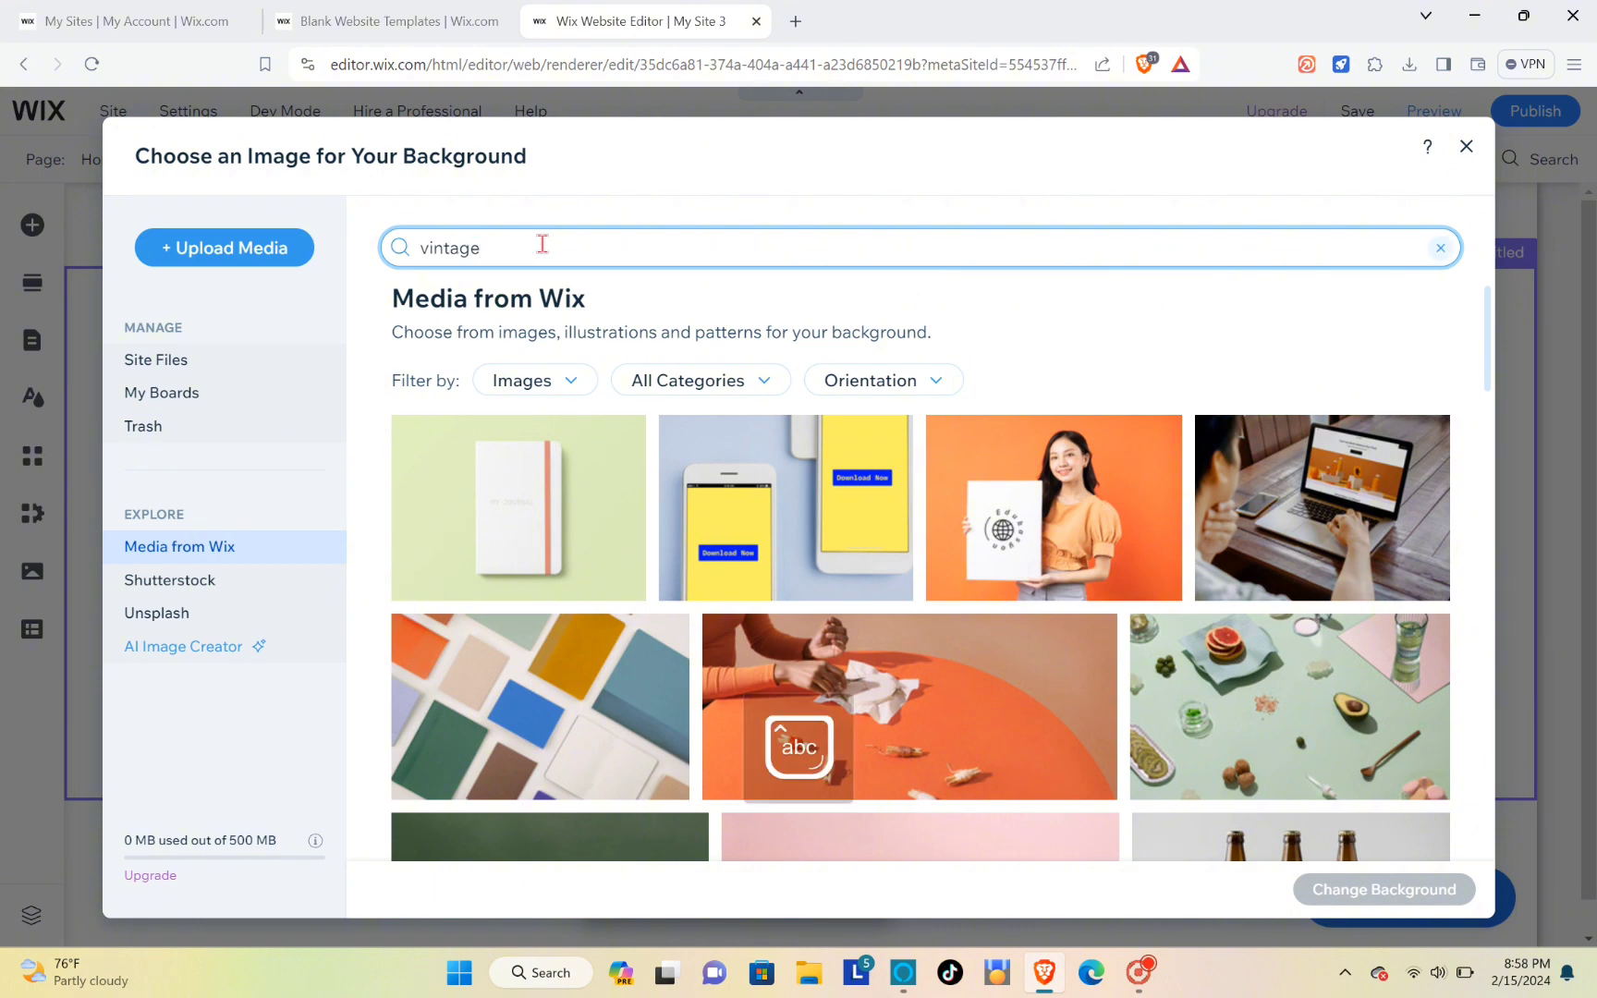
key(Return)
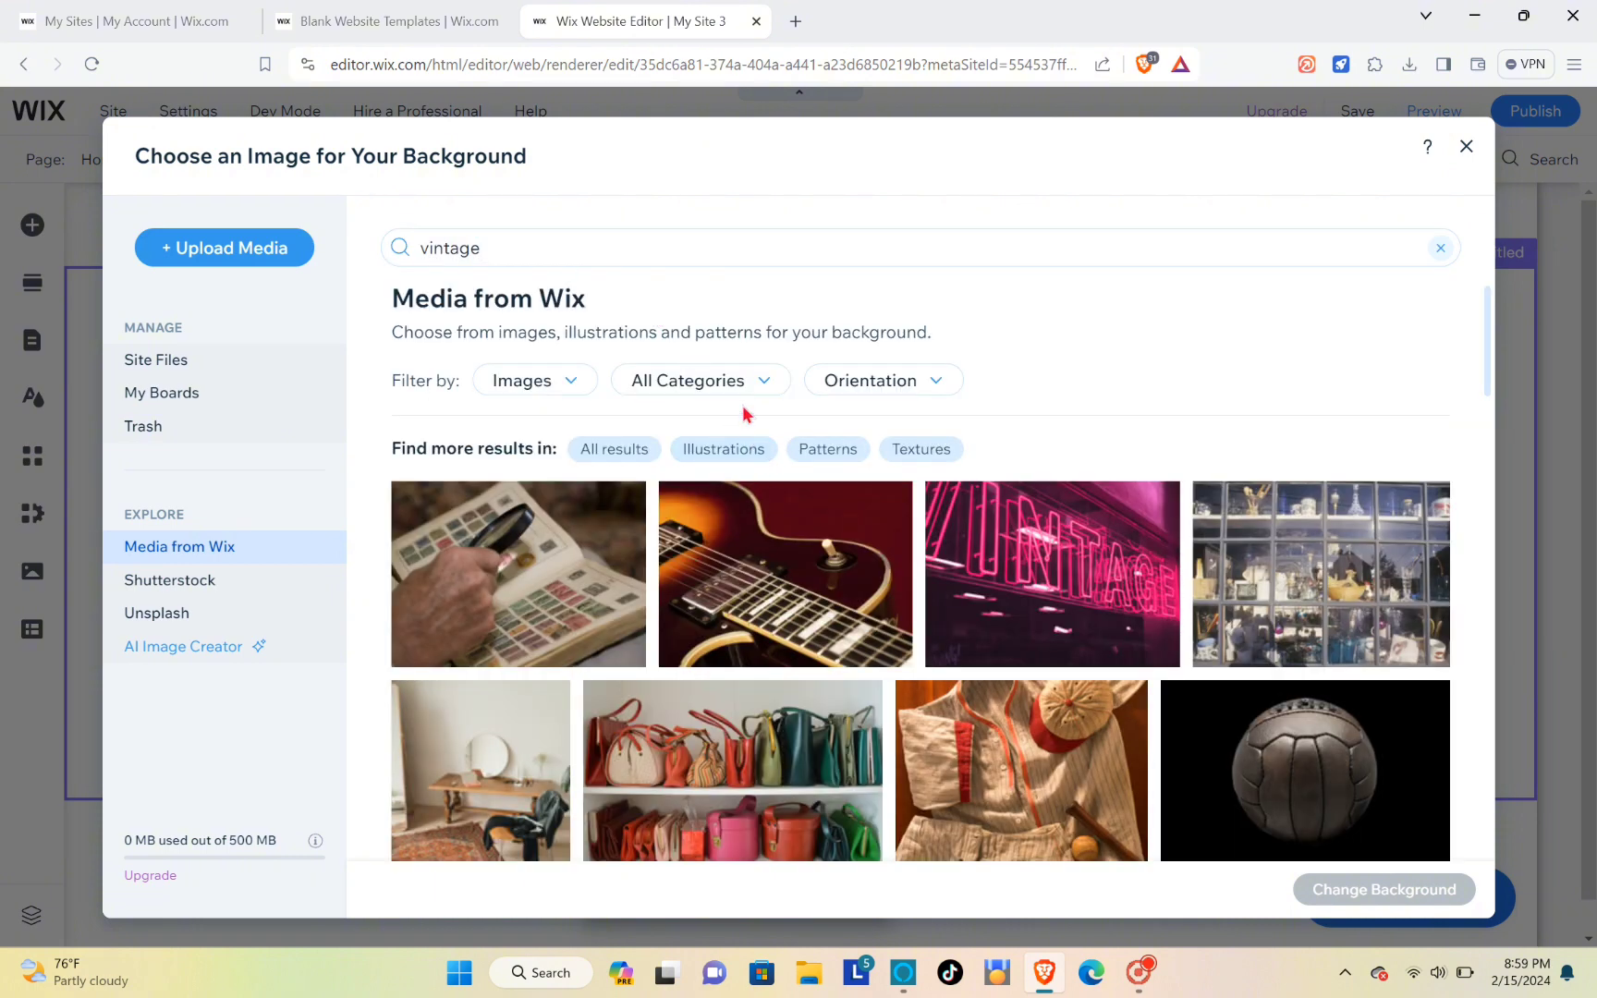
Step: Apply the dark wooden vintage piano photo as the section's background and close the background settings
scroll(743, 413, down, 6)
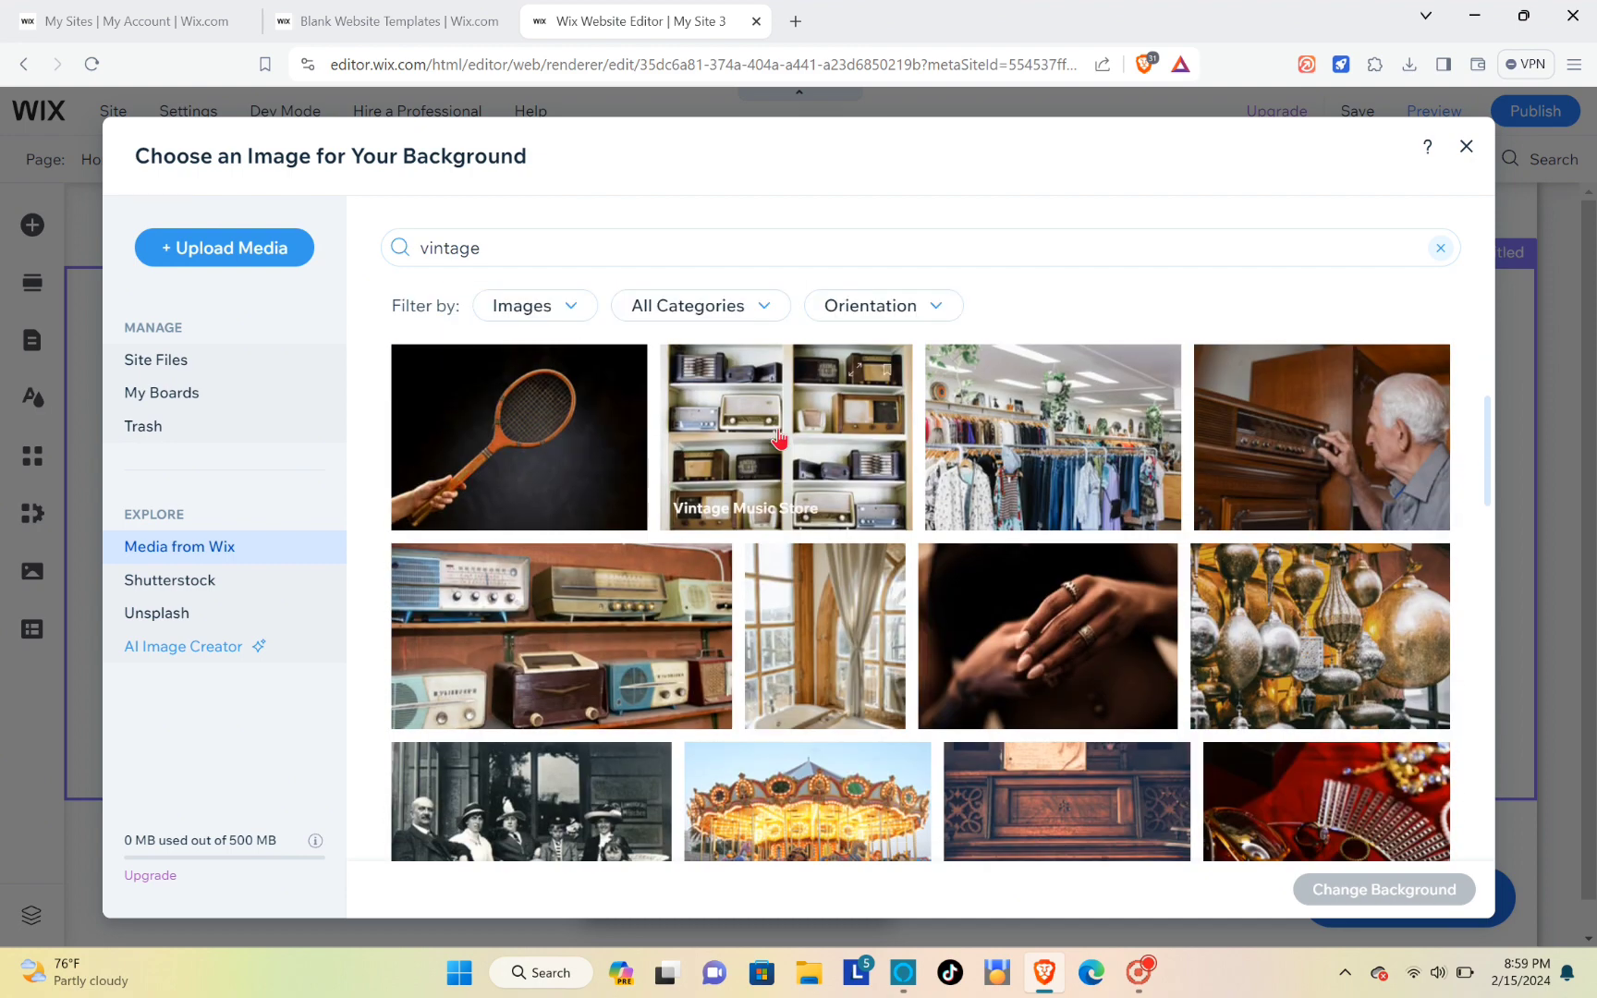
scroll(779, 439, down, 4)
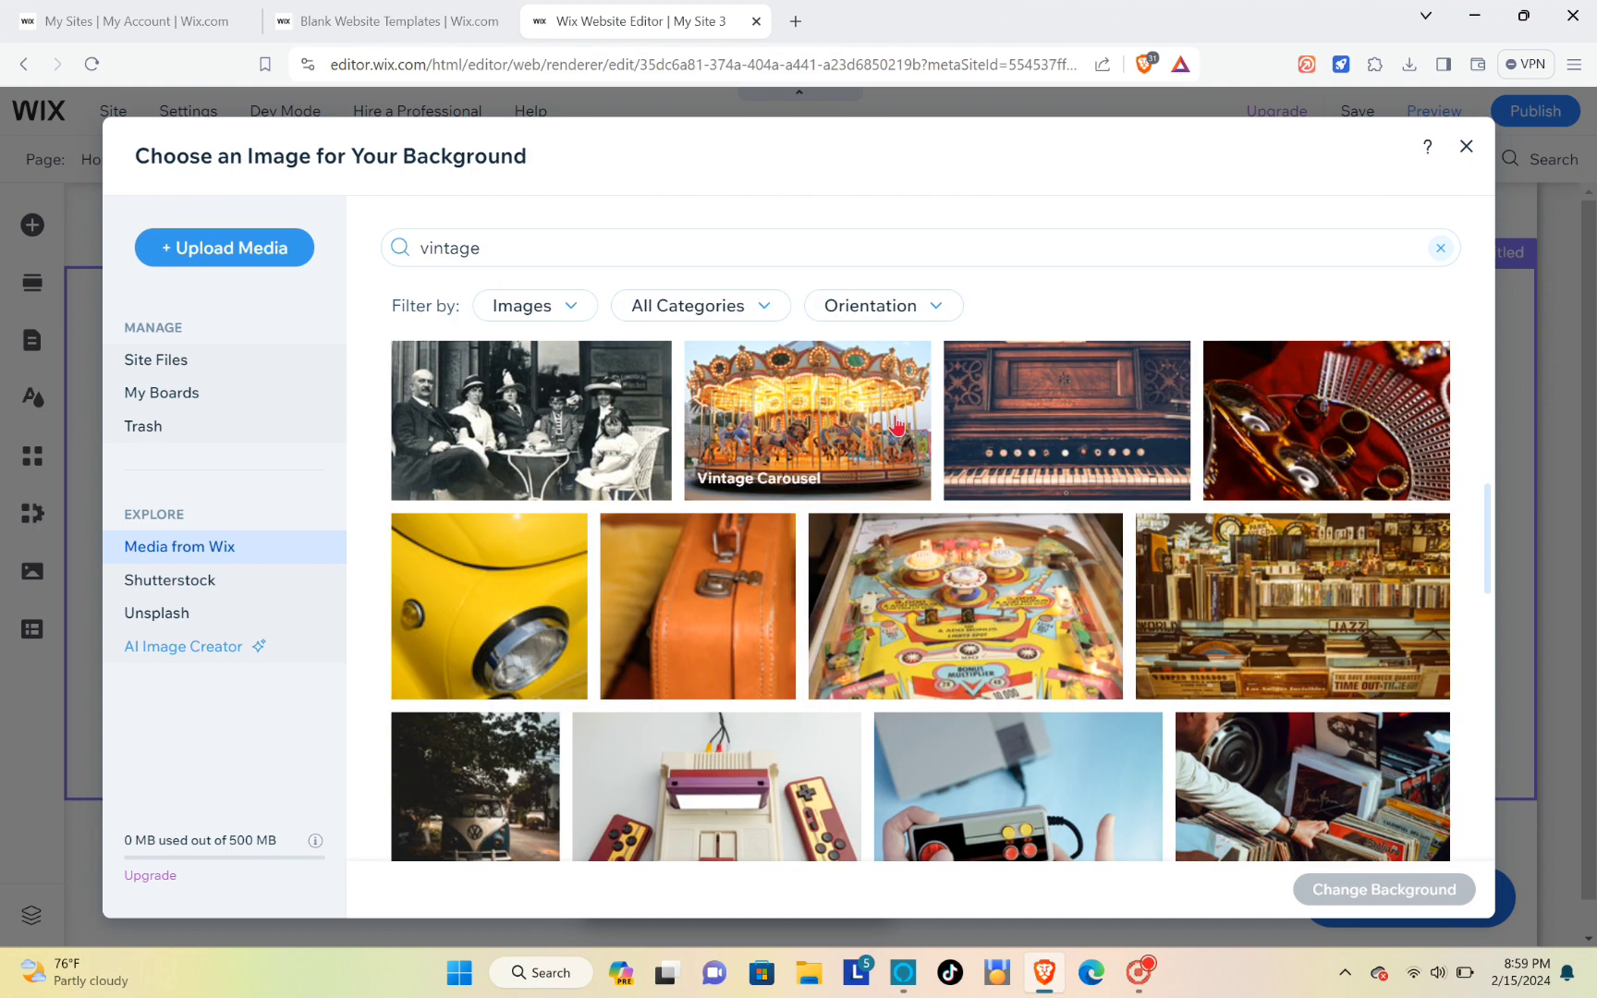
click(1051, 420)
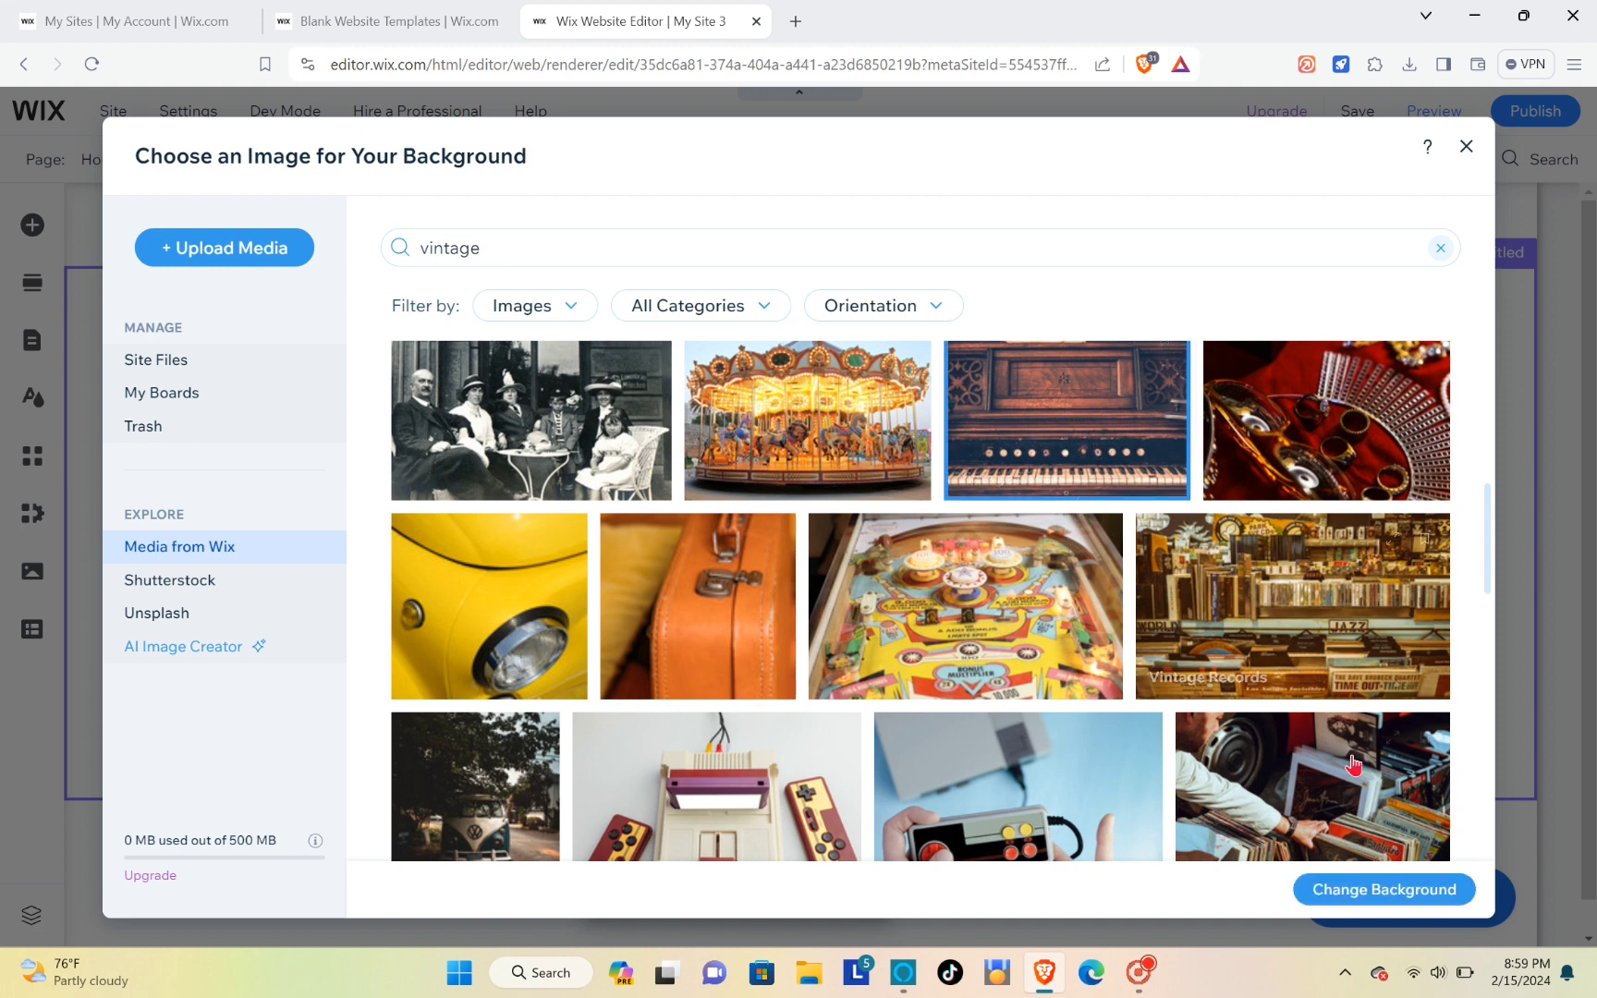
click(1349, 892)
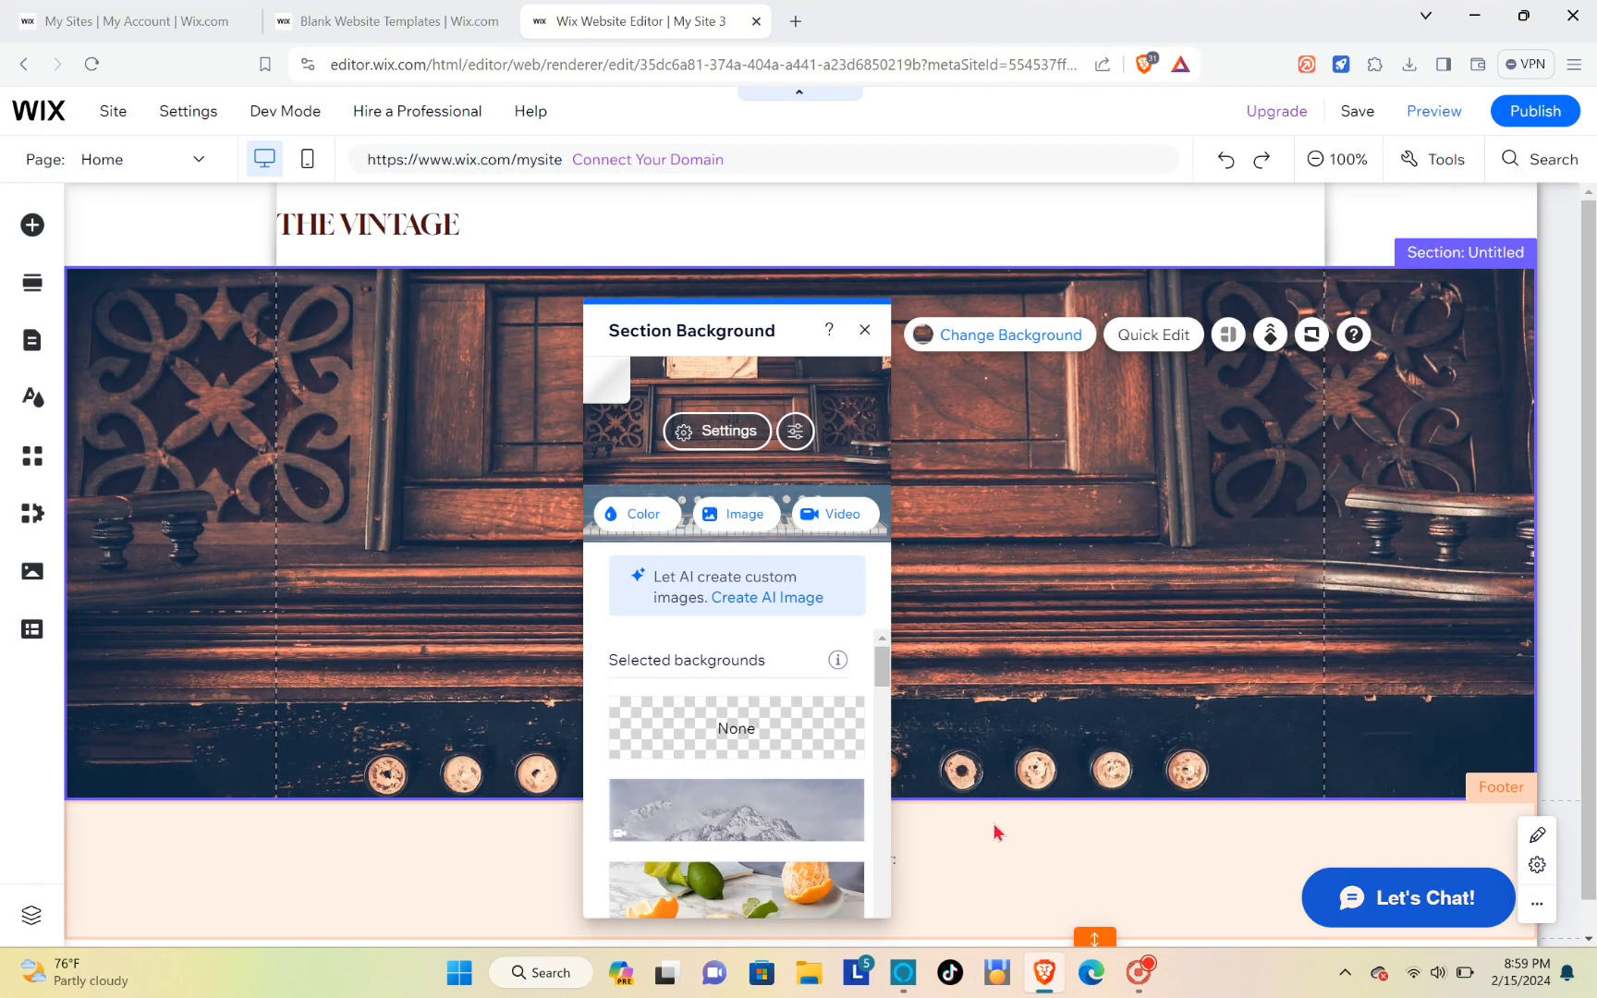
click(996, 831)
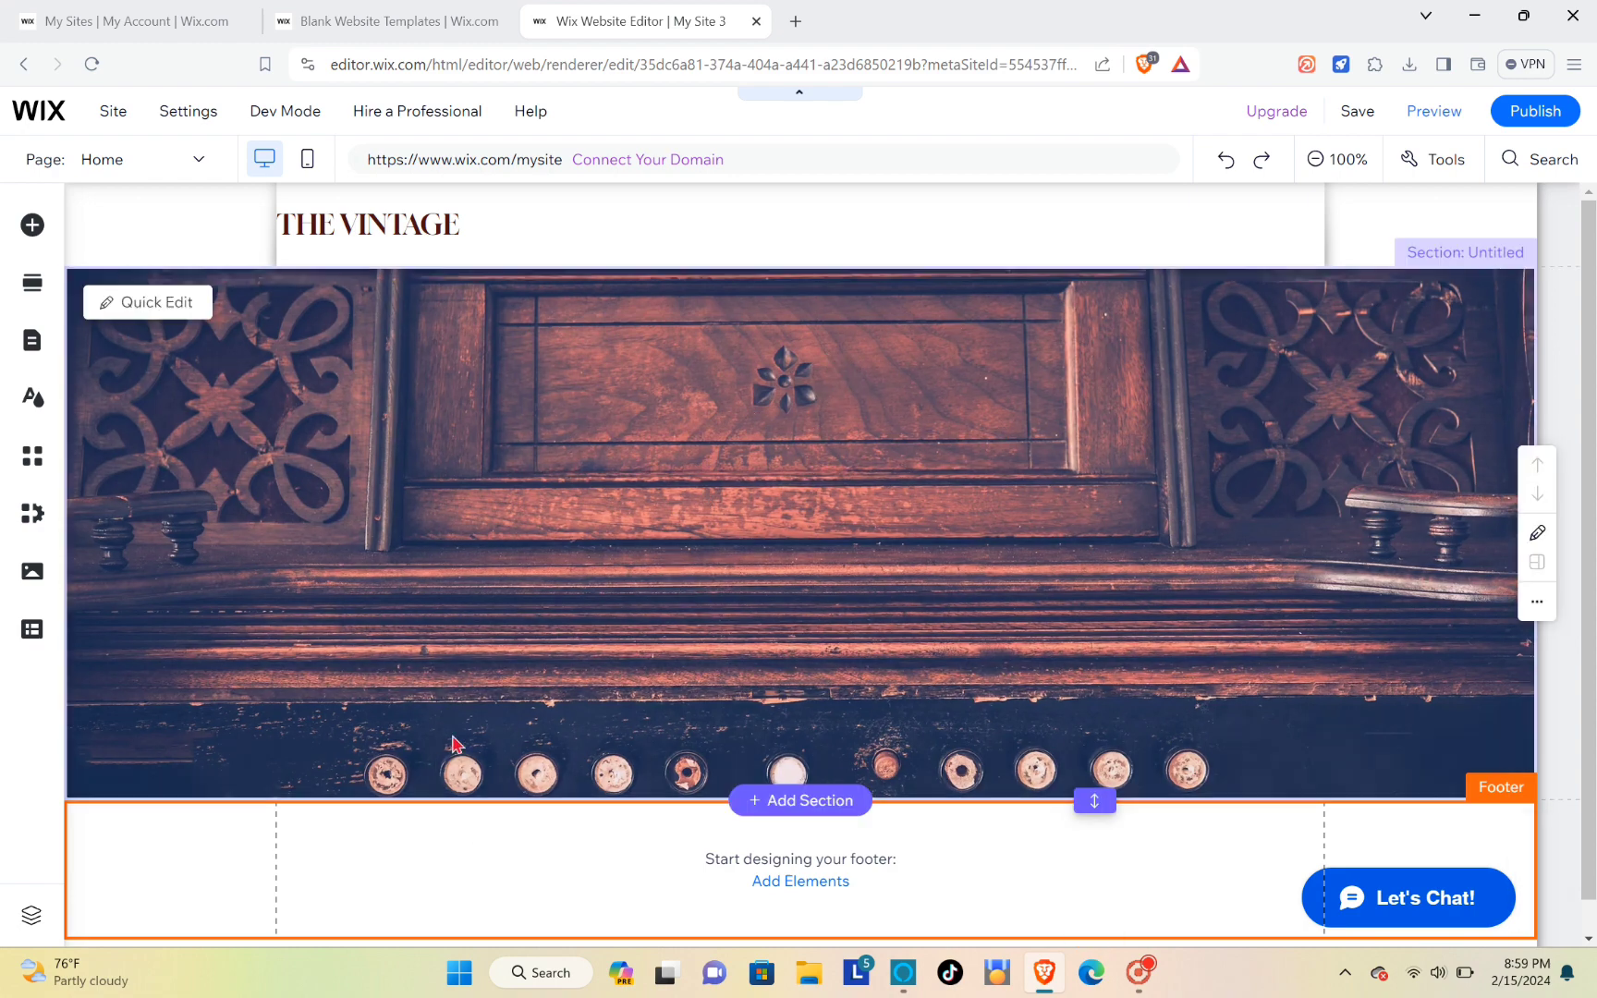
Step: Add the black Classic strip to the page and move it up from the footer over the lower part of the image section
click(30, 227)
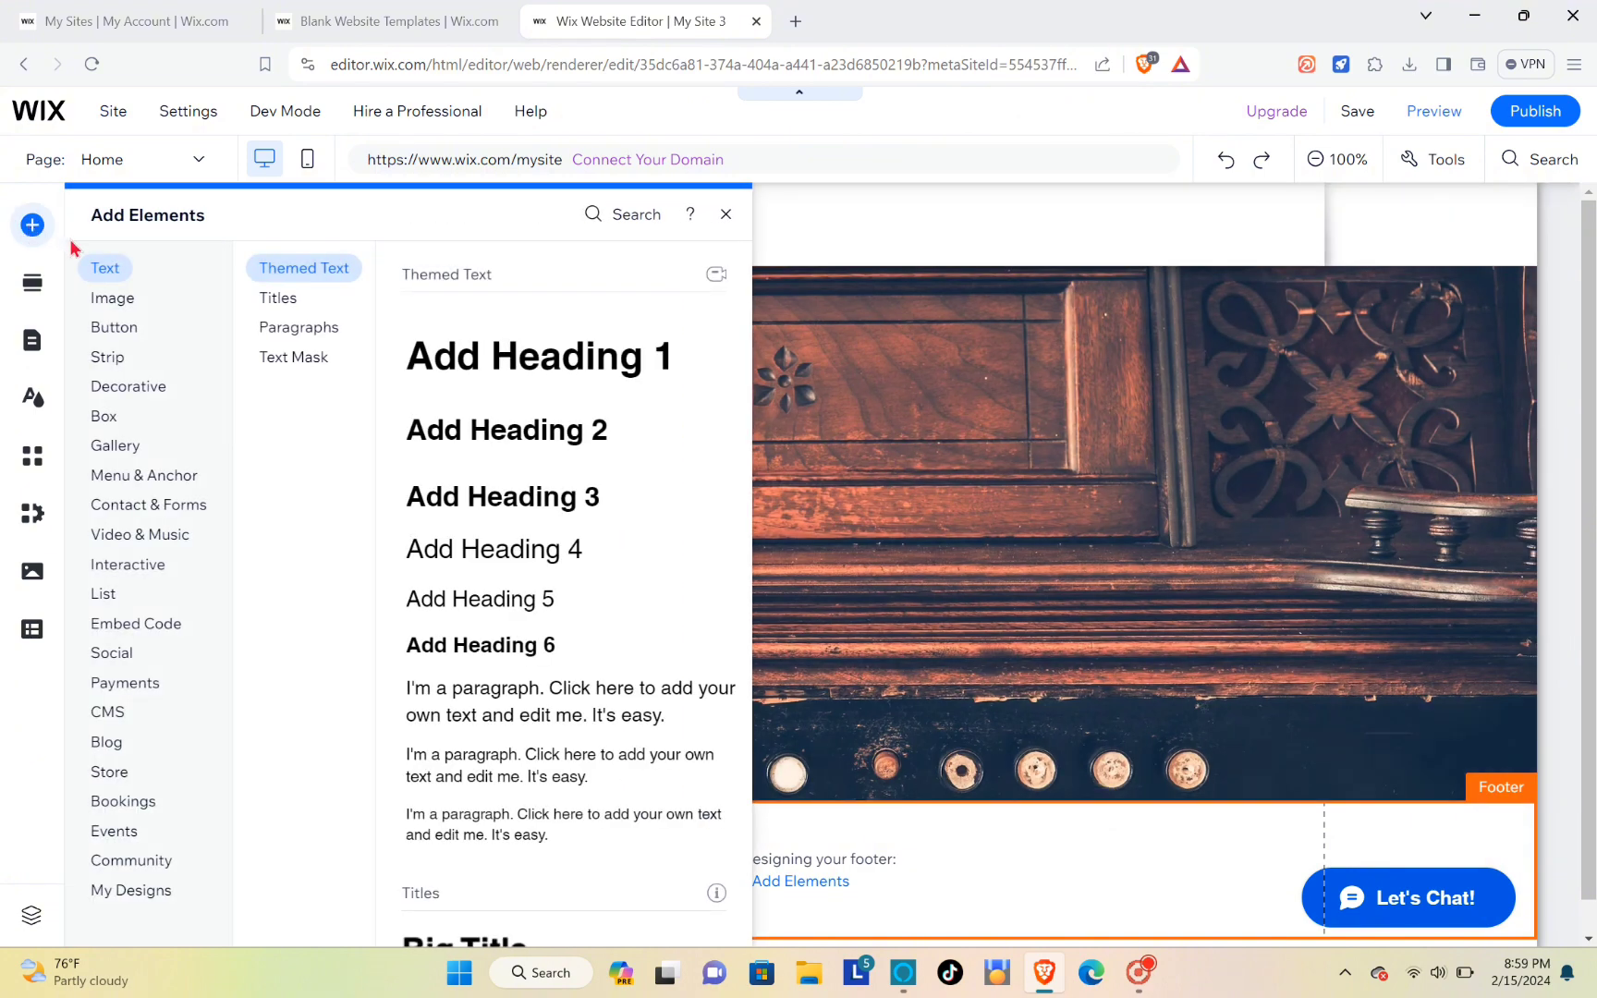
click(106, 298)
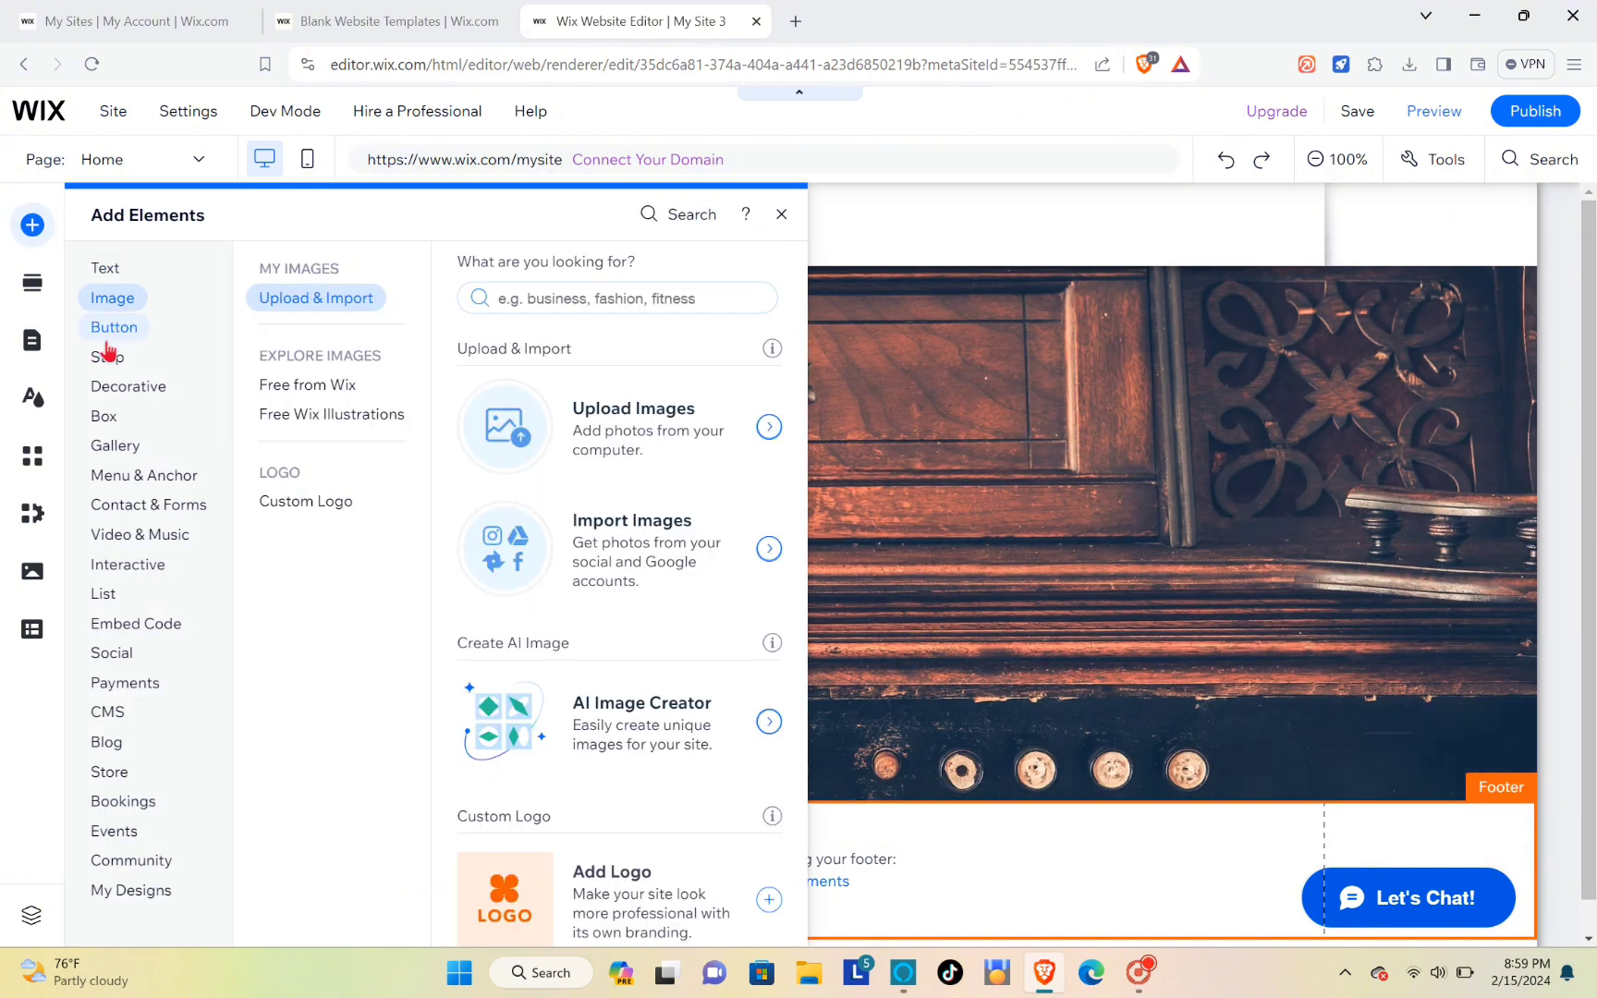
click(111, 328)
click(109, 358)
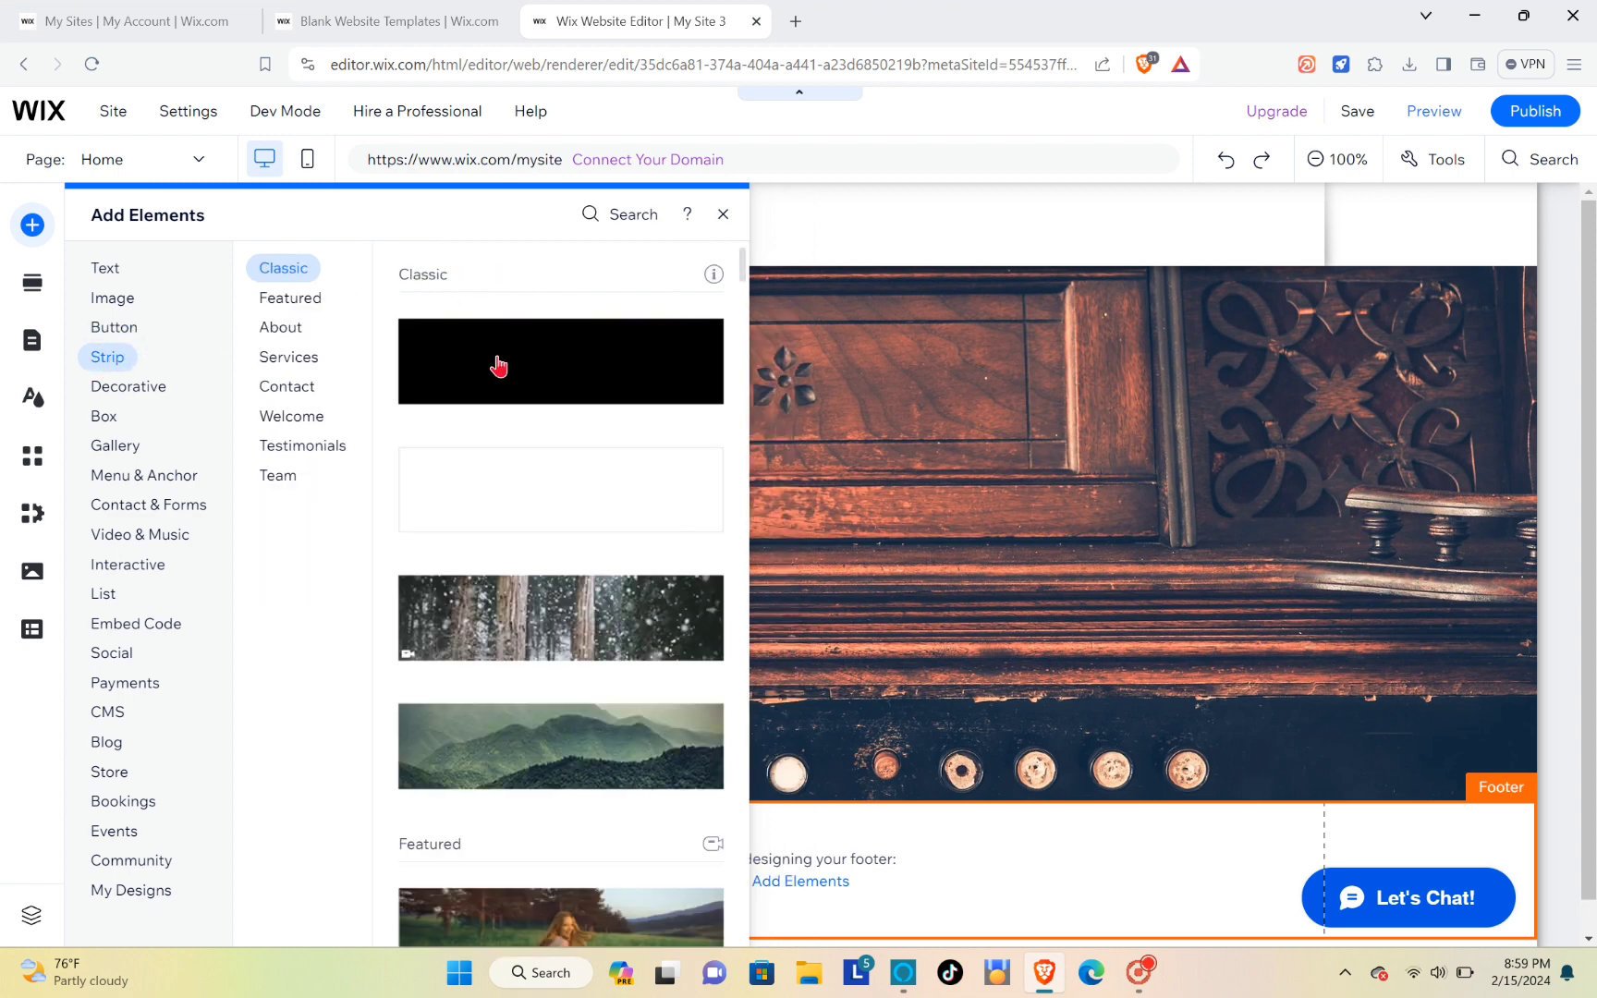
drag(497, 365, 661, 485)
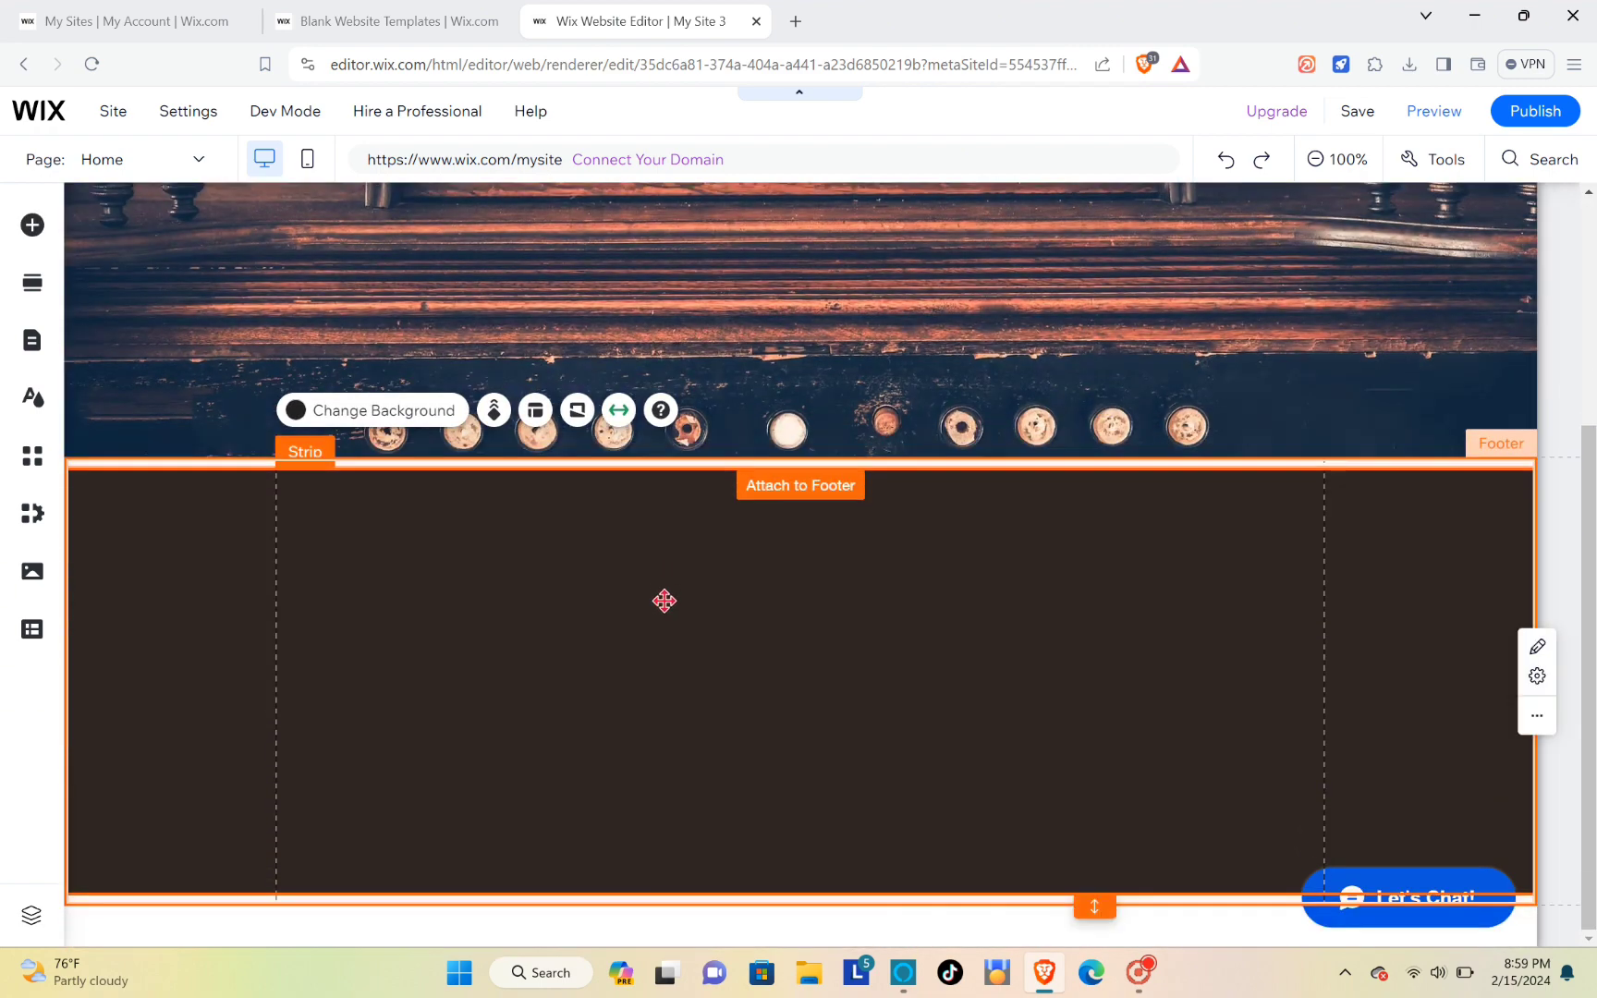
drag(655, 574, 645, 242)
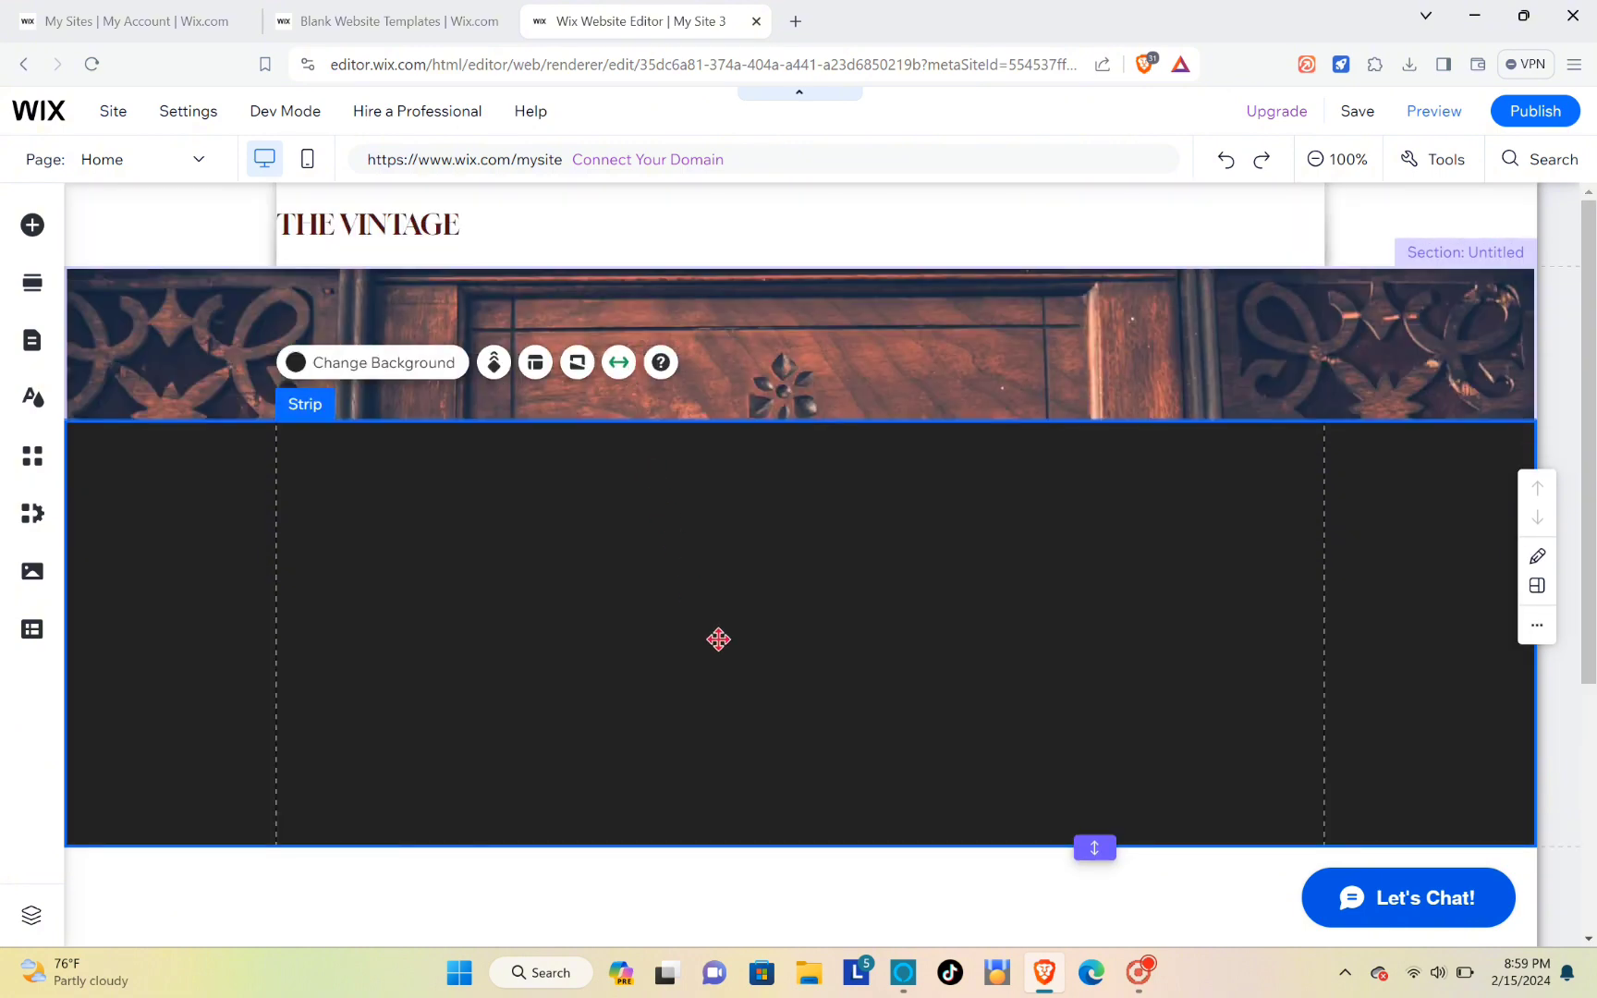
Step: Move the black strip further up over the image section and set its background to the dark grey theme color
drag(717, 638, 717, 554)
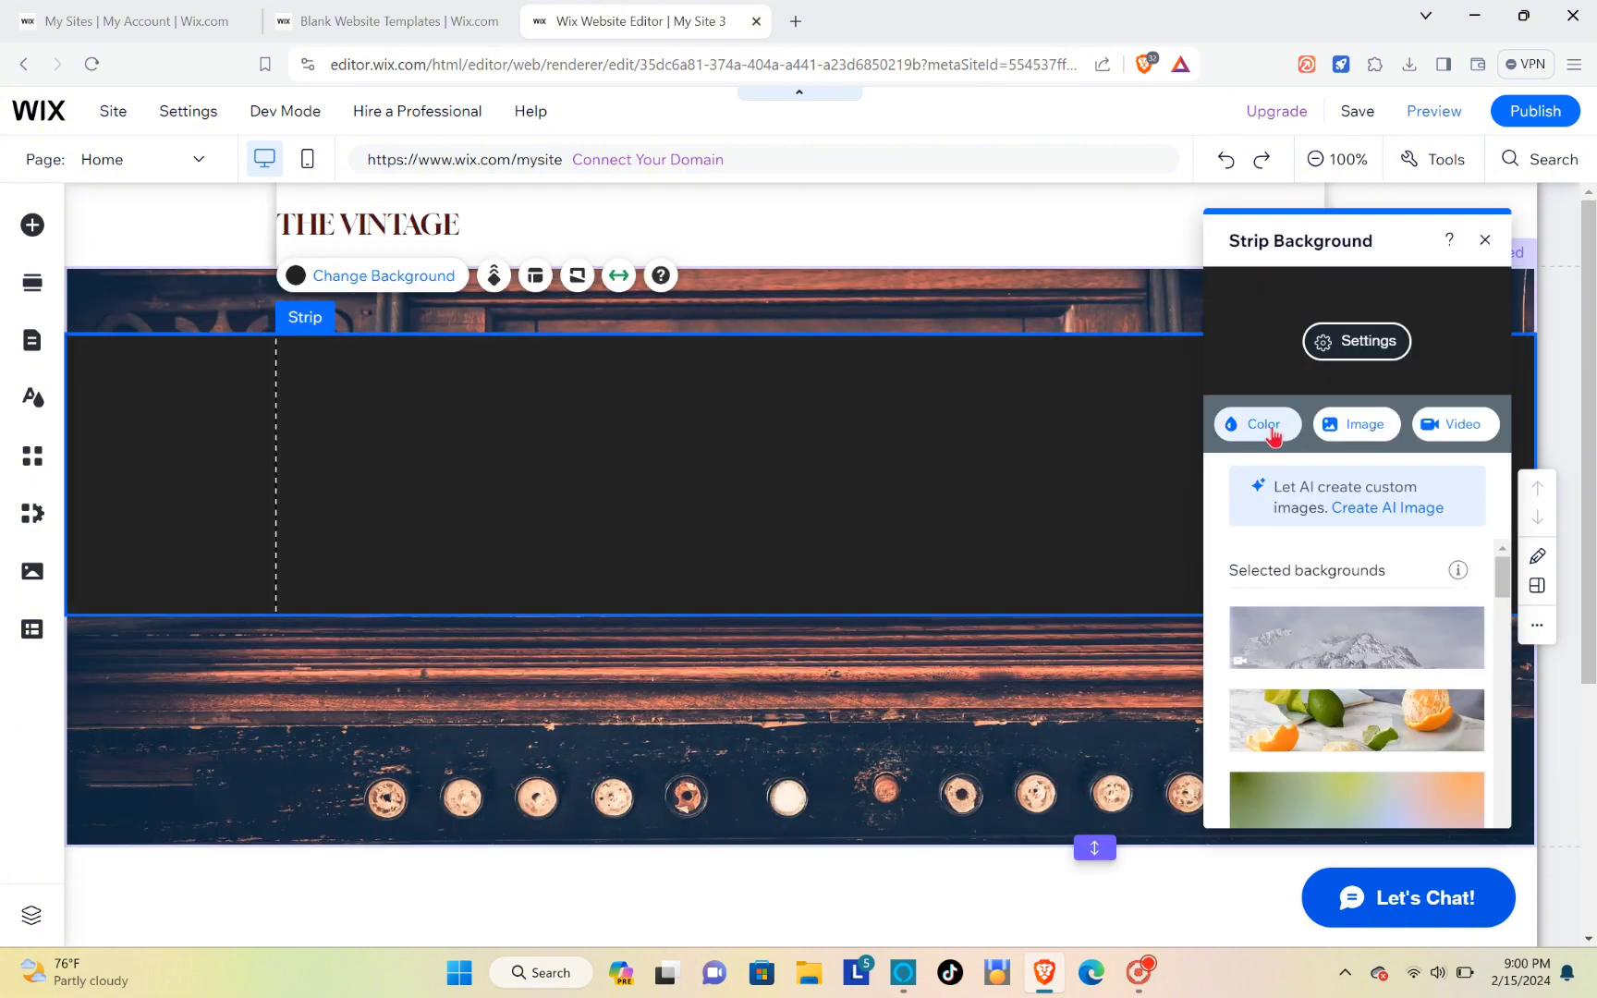
click(1266, 425)
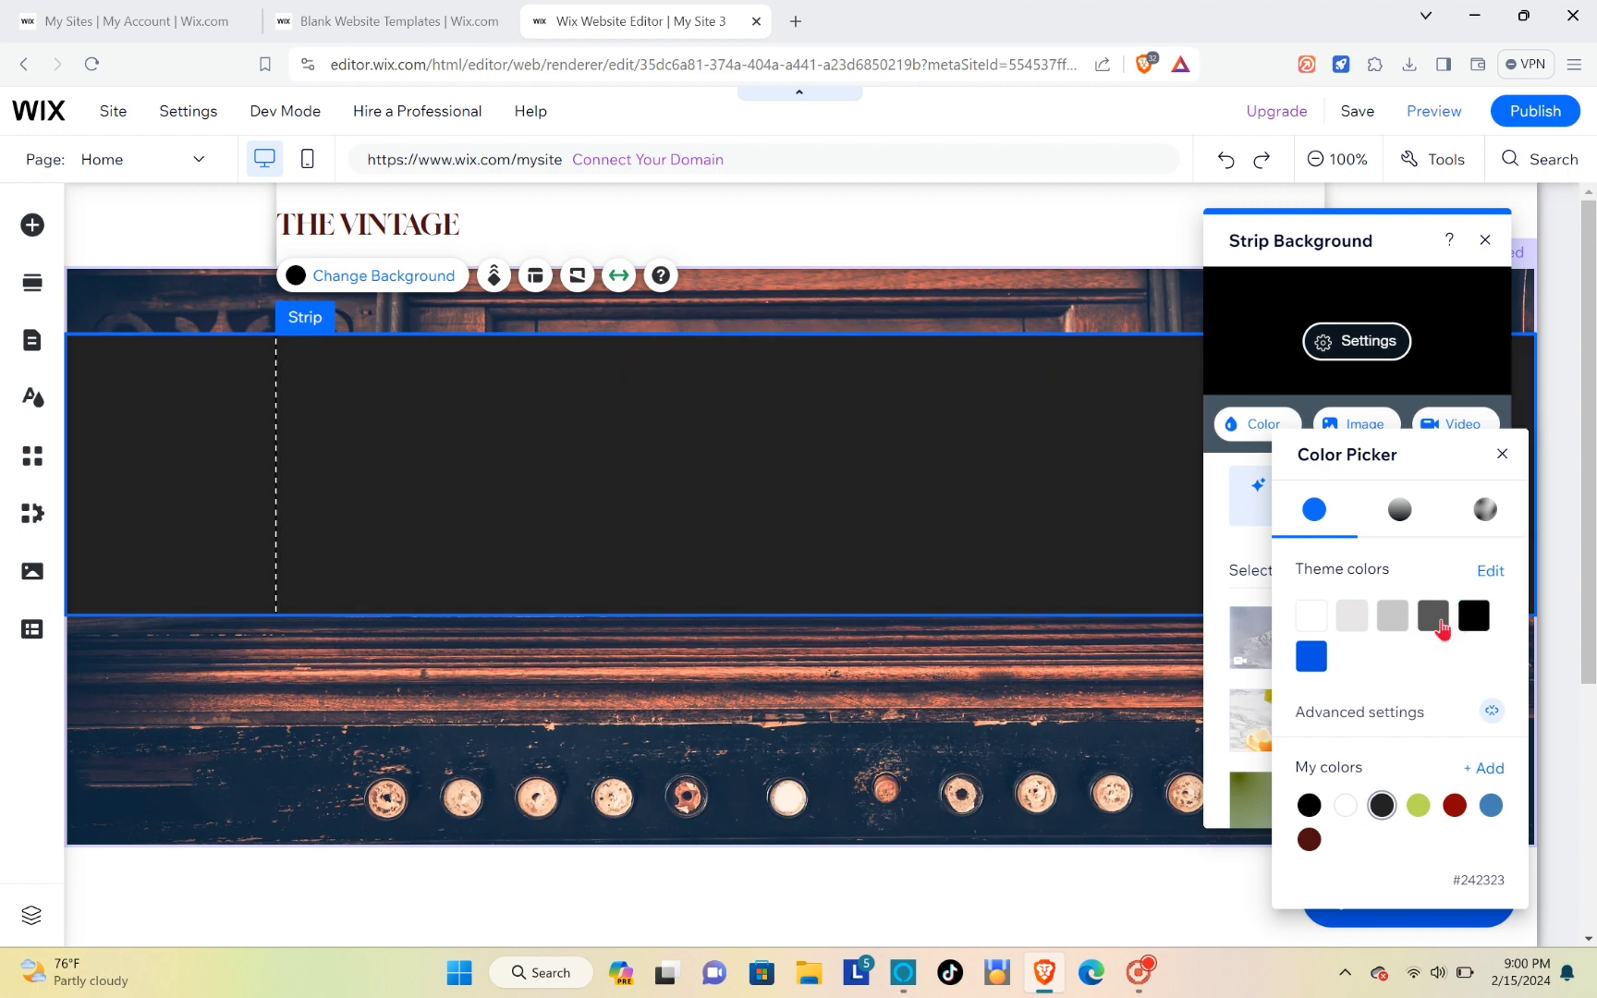
click(1433, 615)
click(1485, 240)
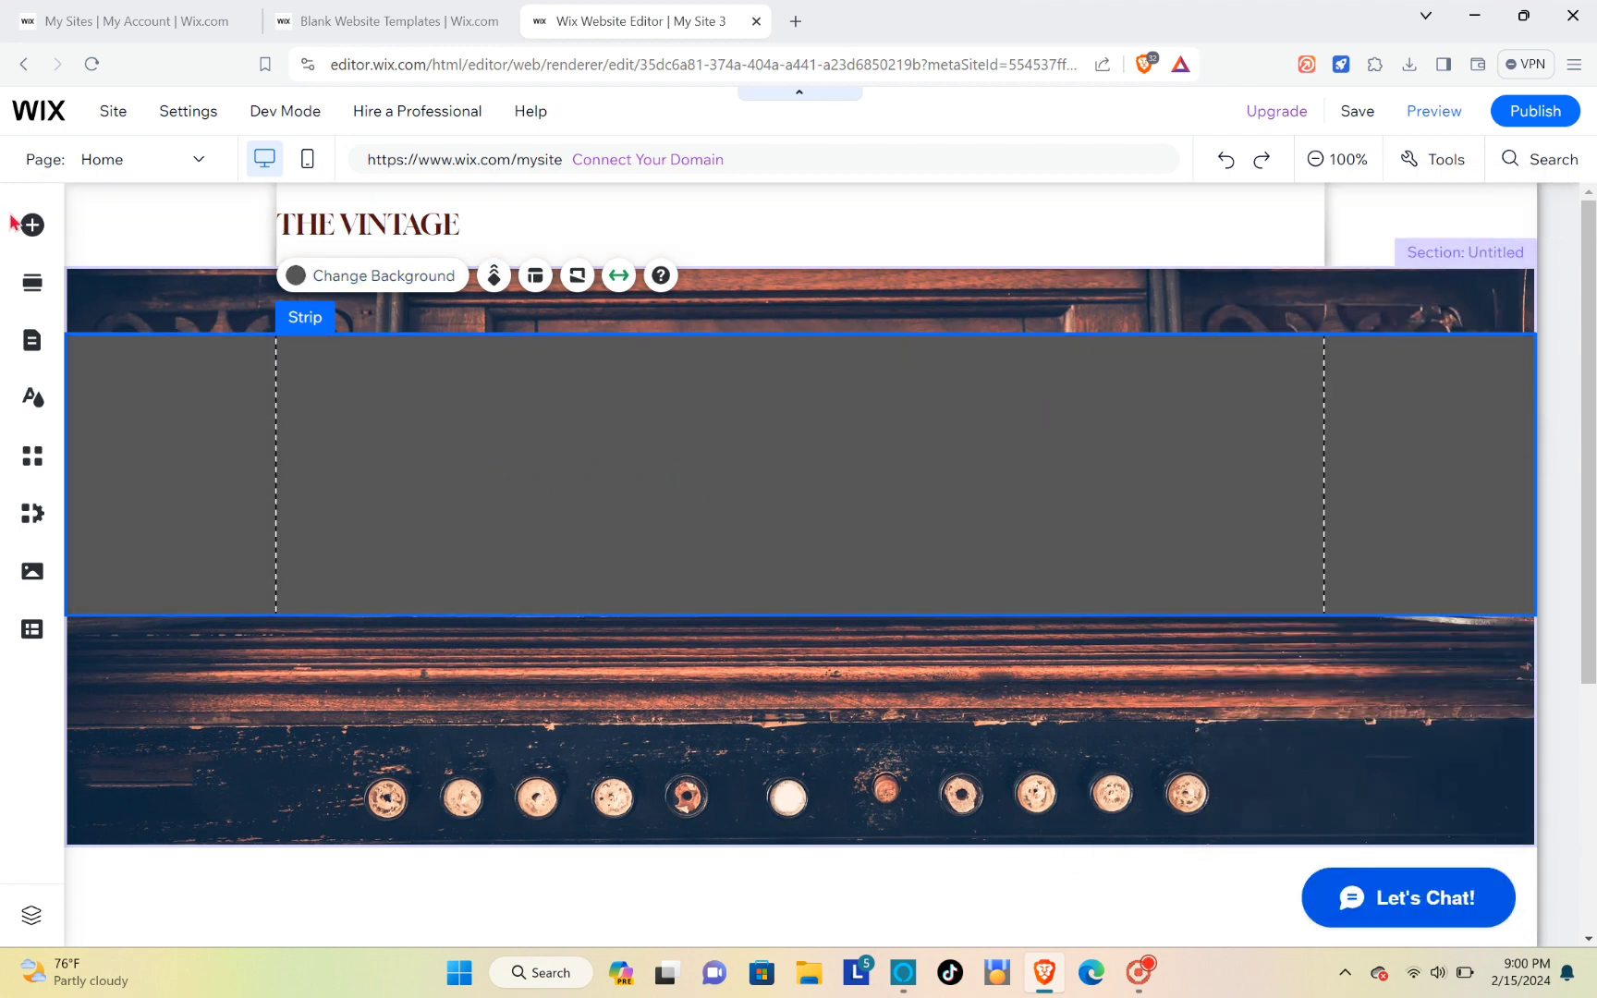
Step: Add a Heading 1 themed text element and position it on the grey strip
click(37, 237)
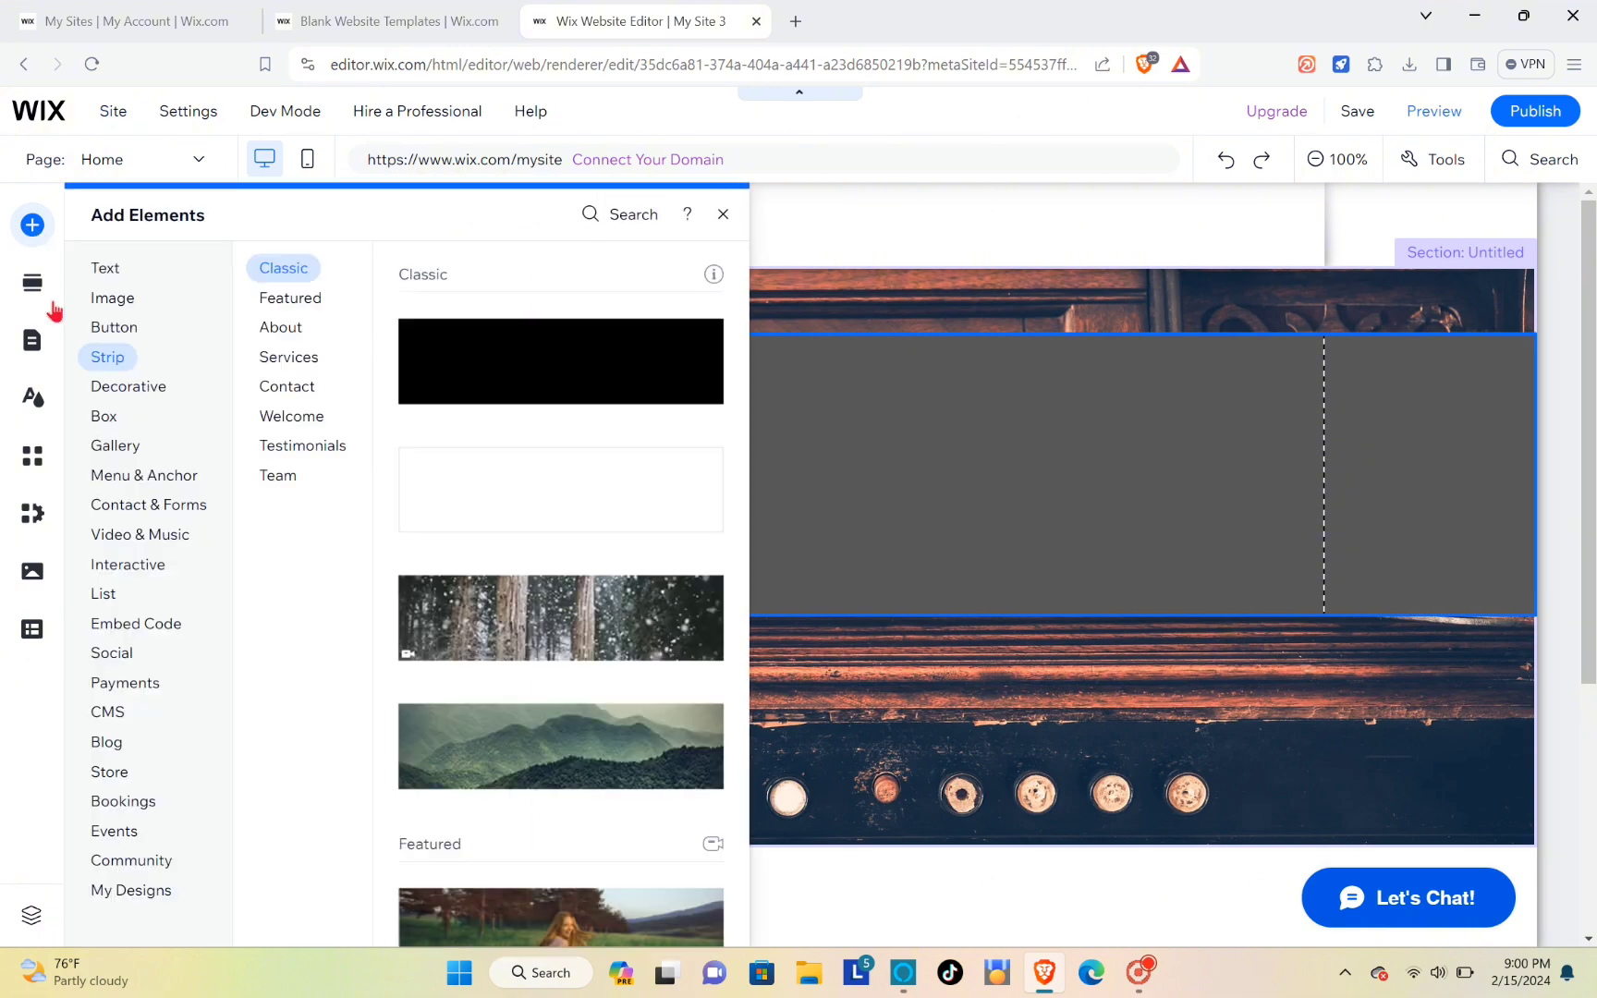
click(116, 383)
click(111, 282)
click(107, 267)
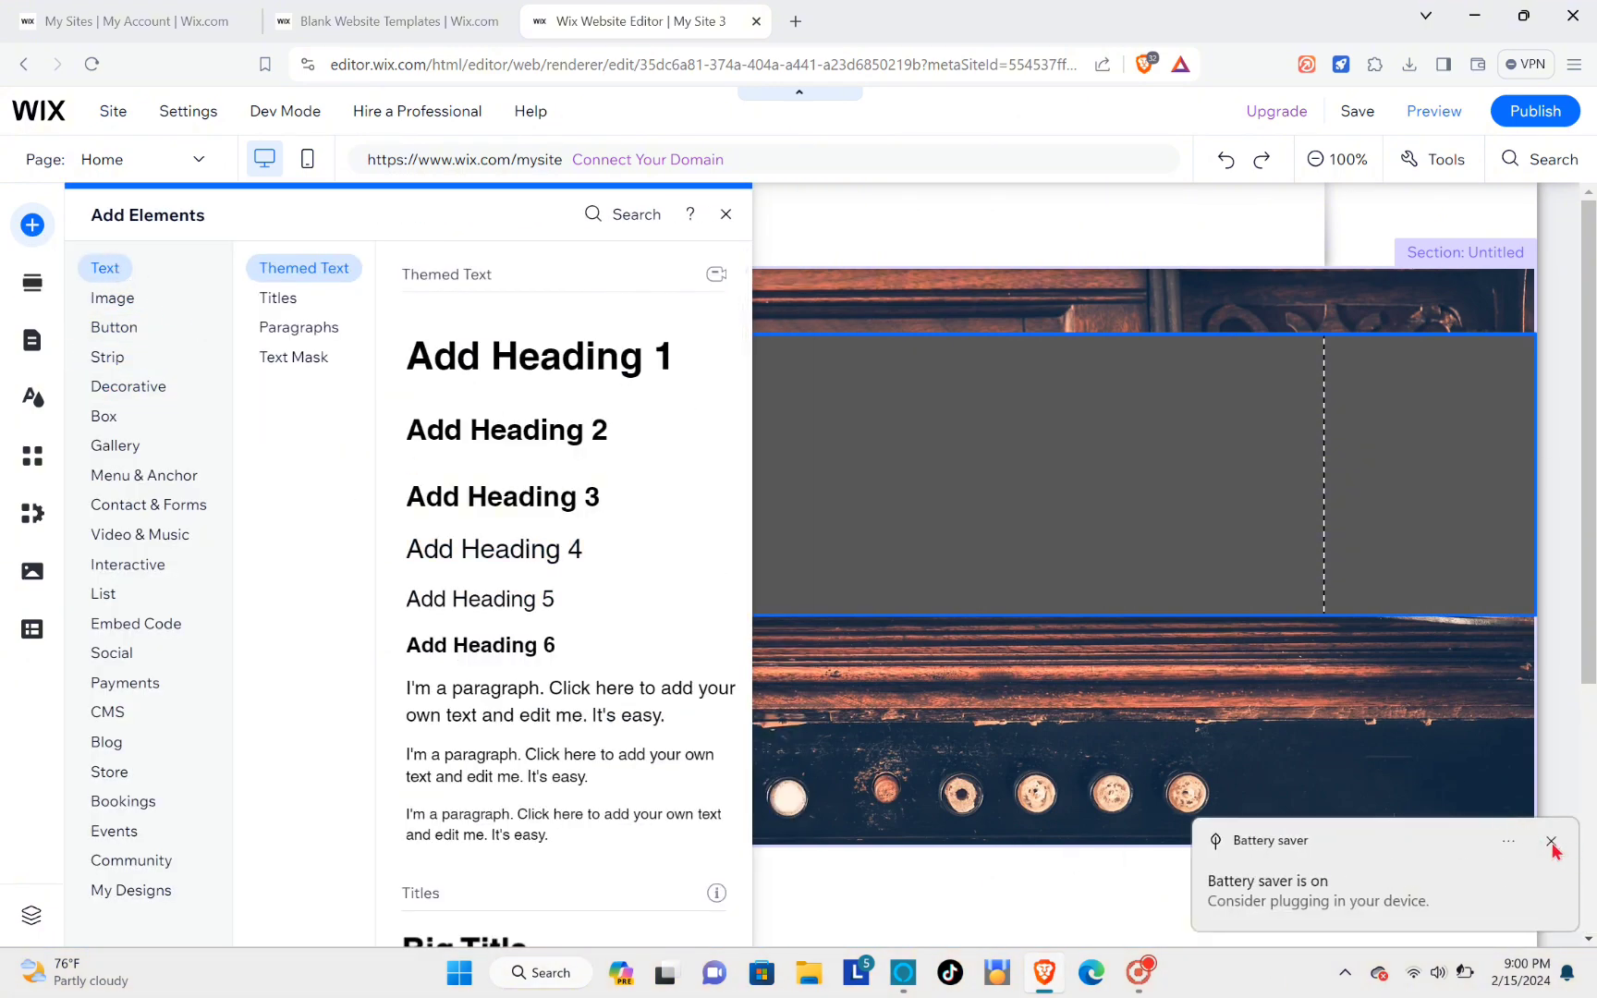
click(1551, 842)
click(264, 301)
scroll(494, 513, up, 5)
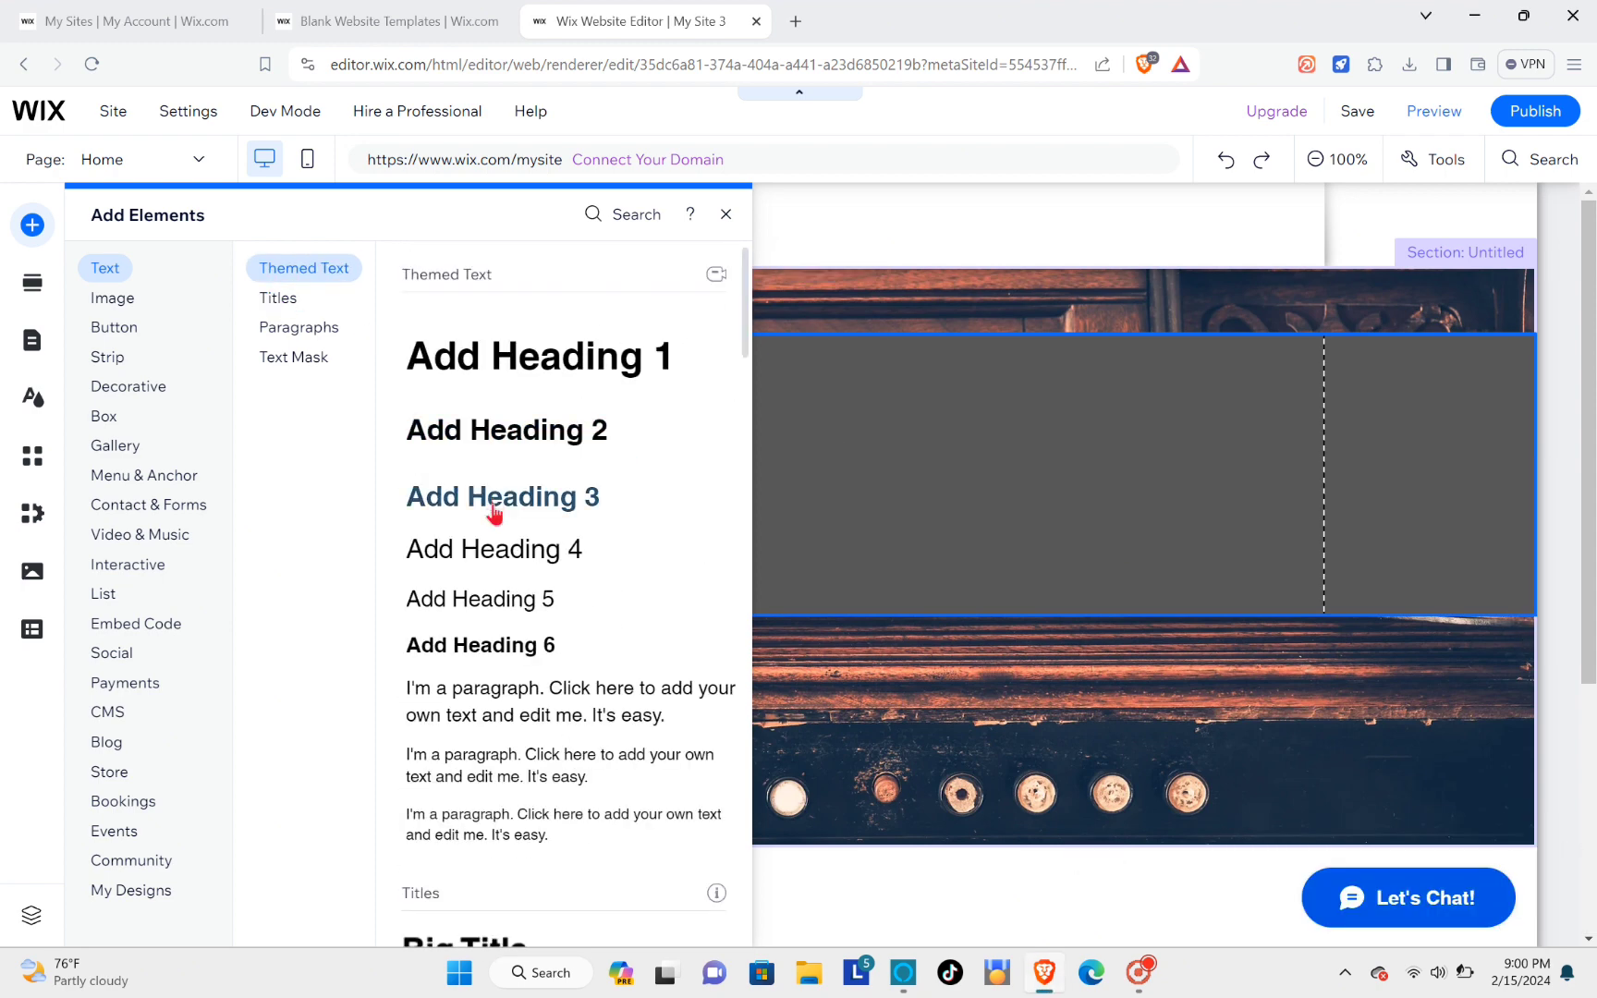
click(514, 375)
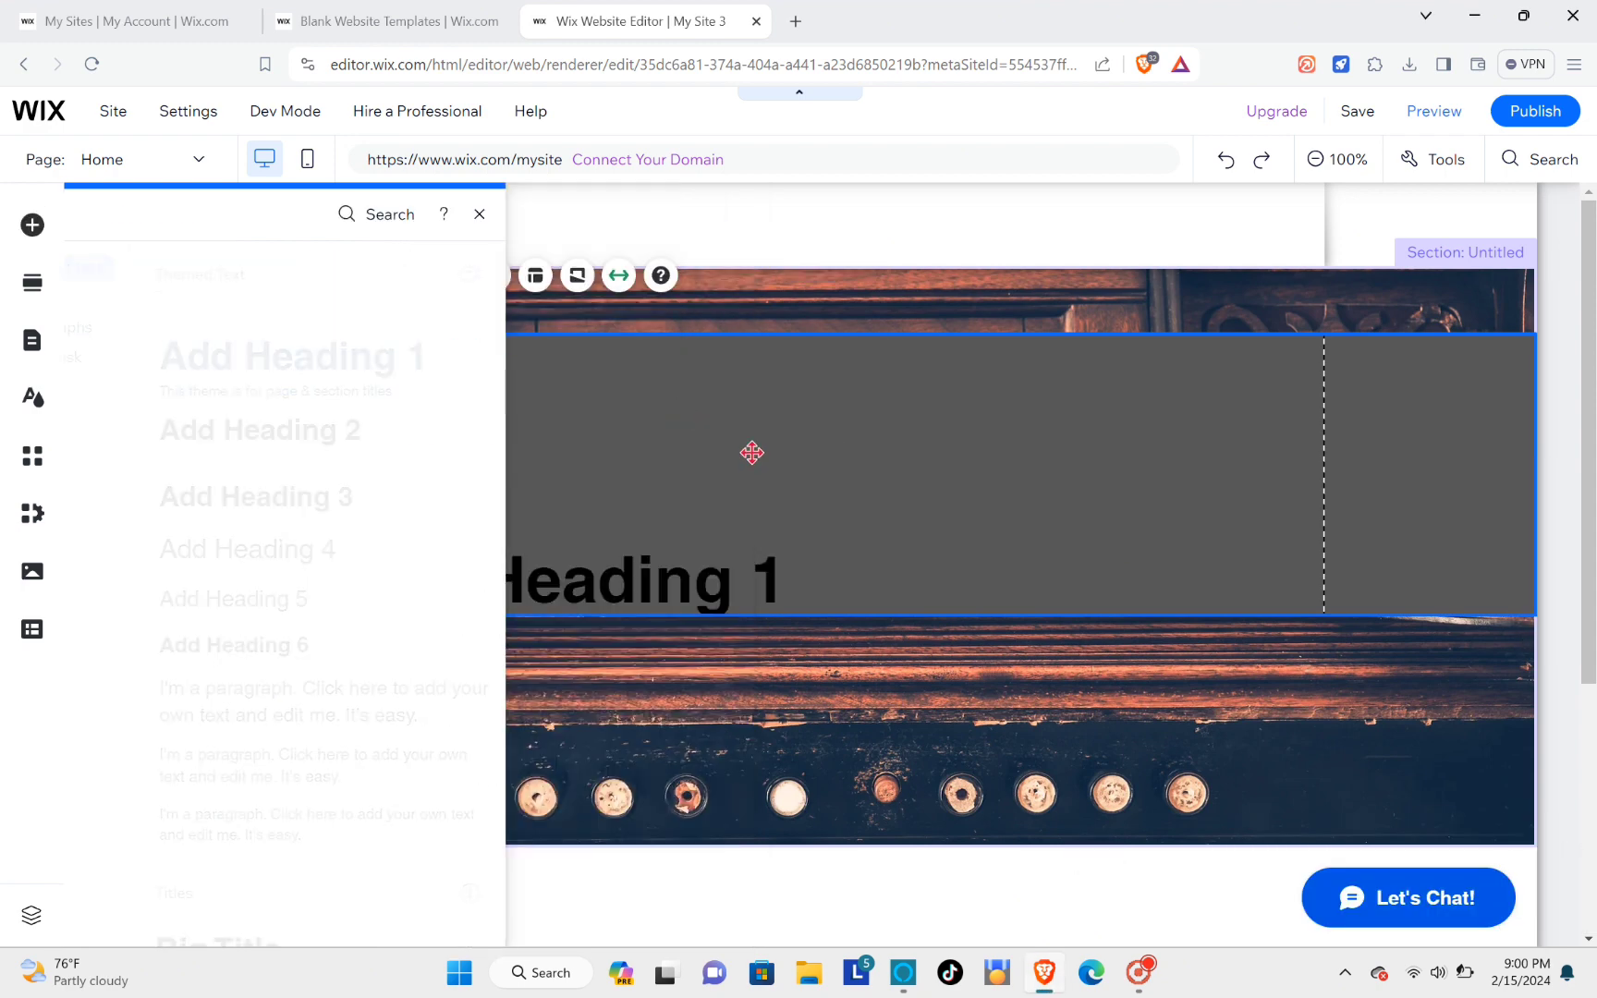
drag(698, 586, 727, 484)
Step: Replace the placeholder text of the heading on the grey strip with "Background and History"
double_click(725, 488)
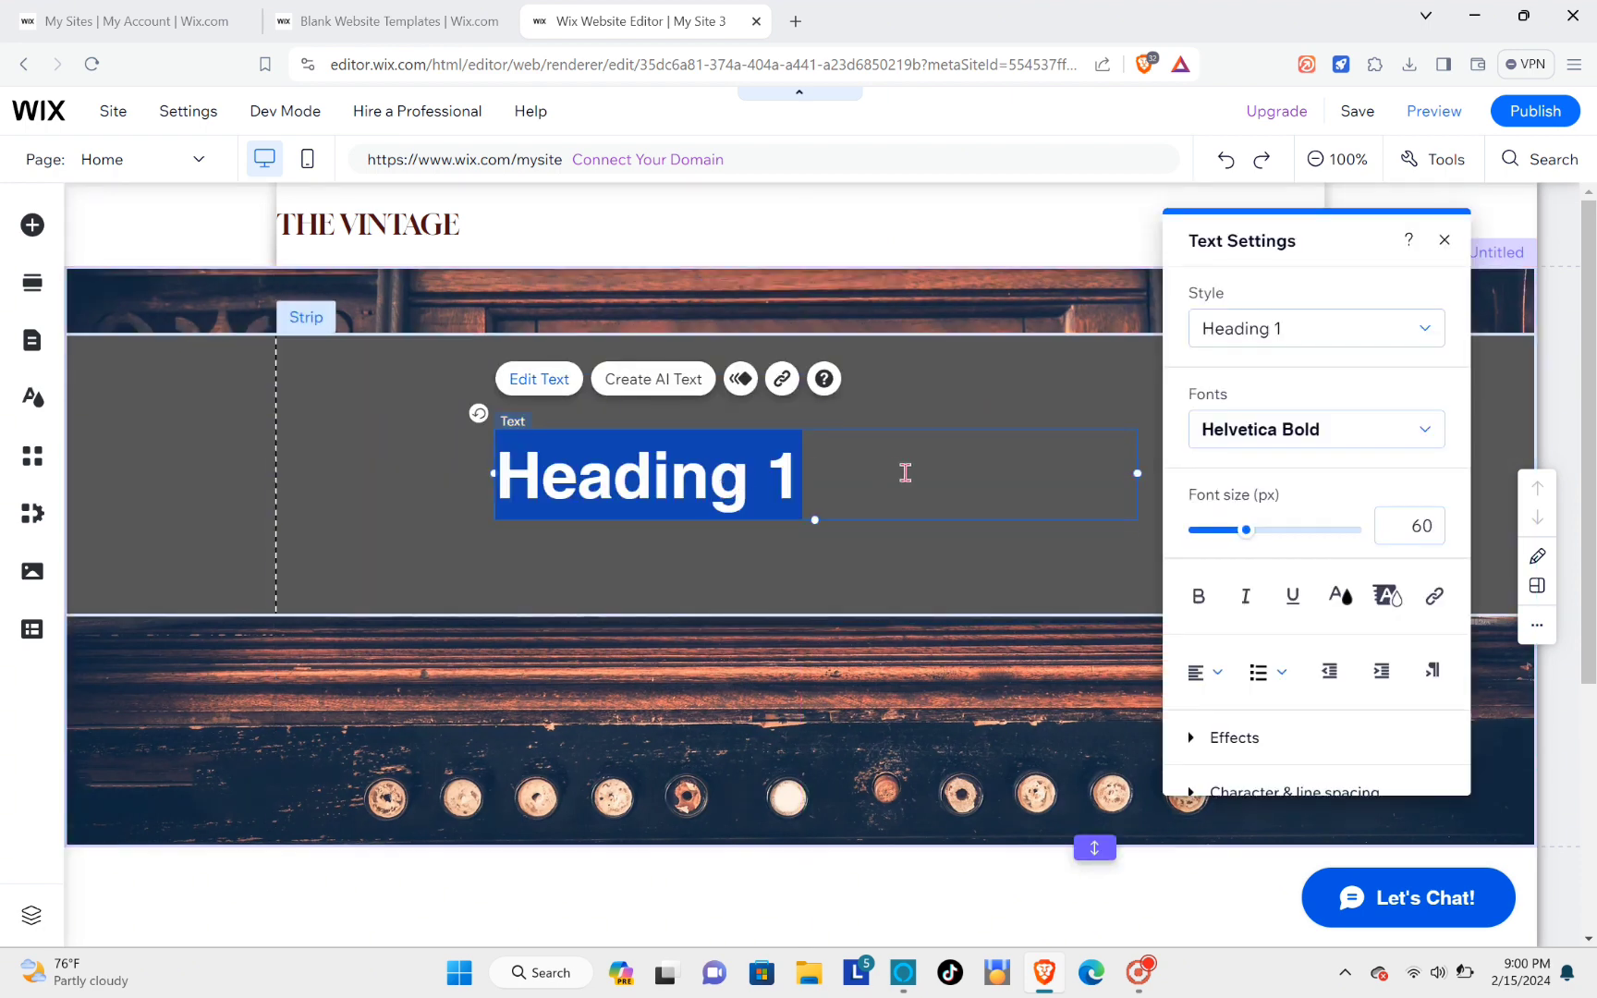
key(BackSpace)
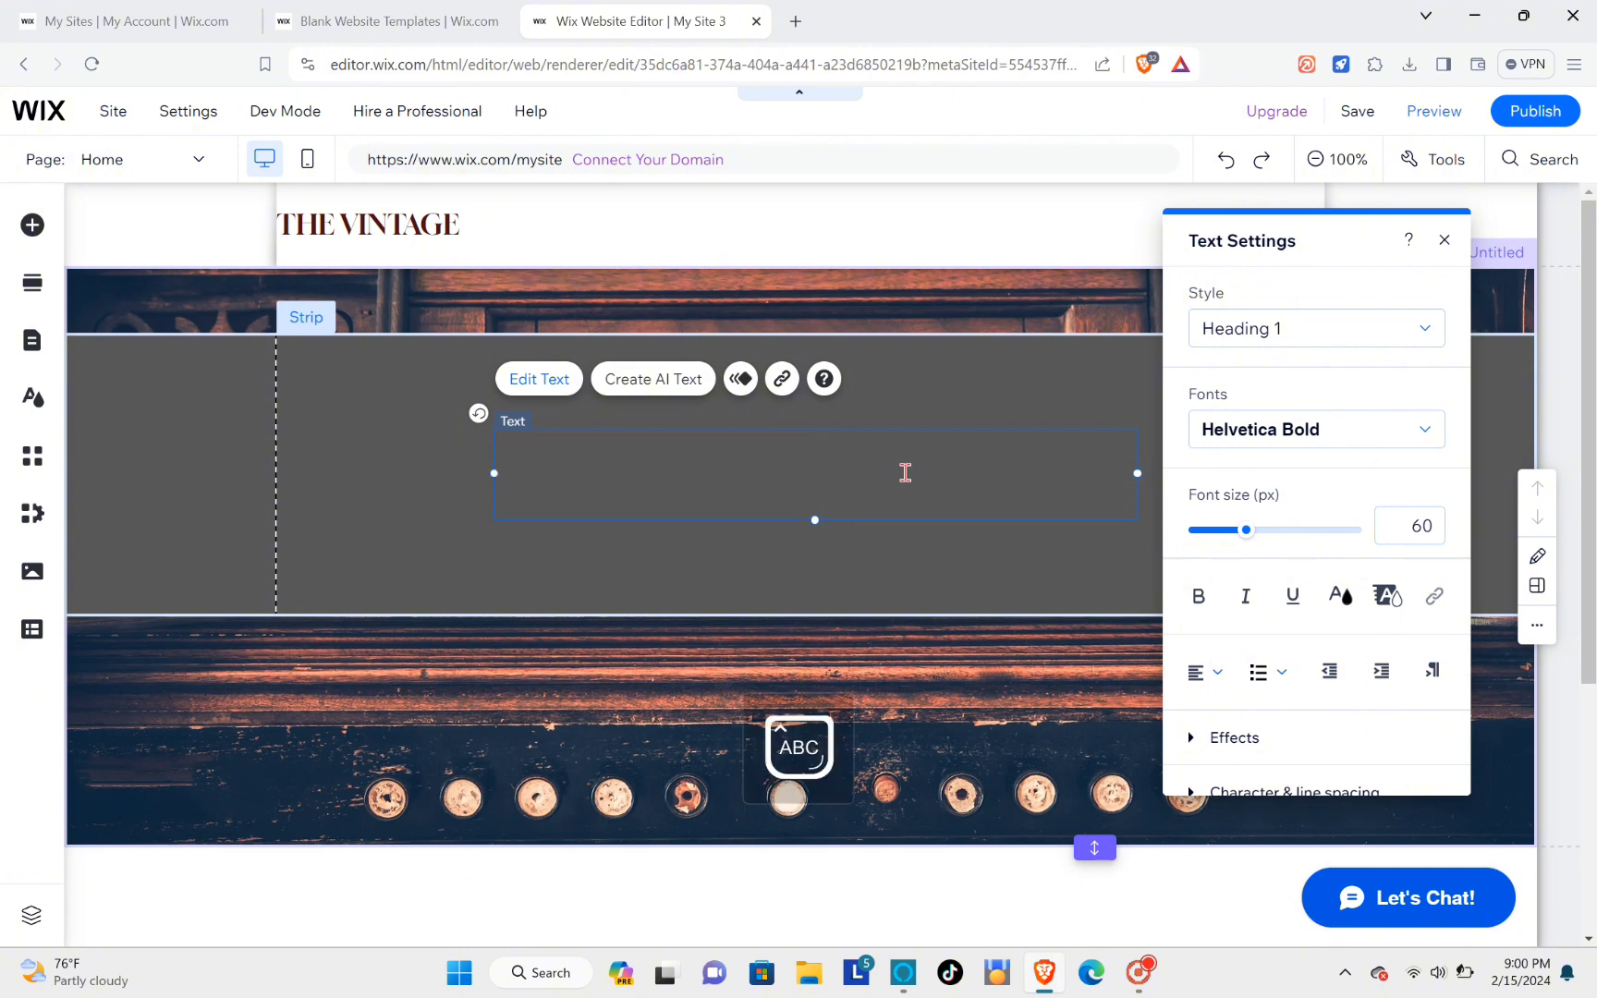
text(Bach)
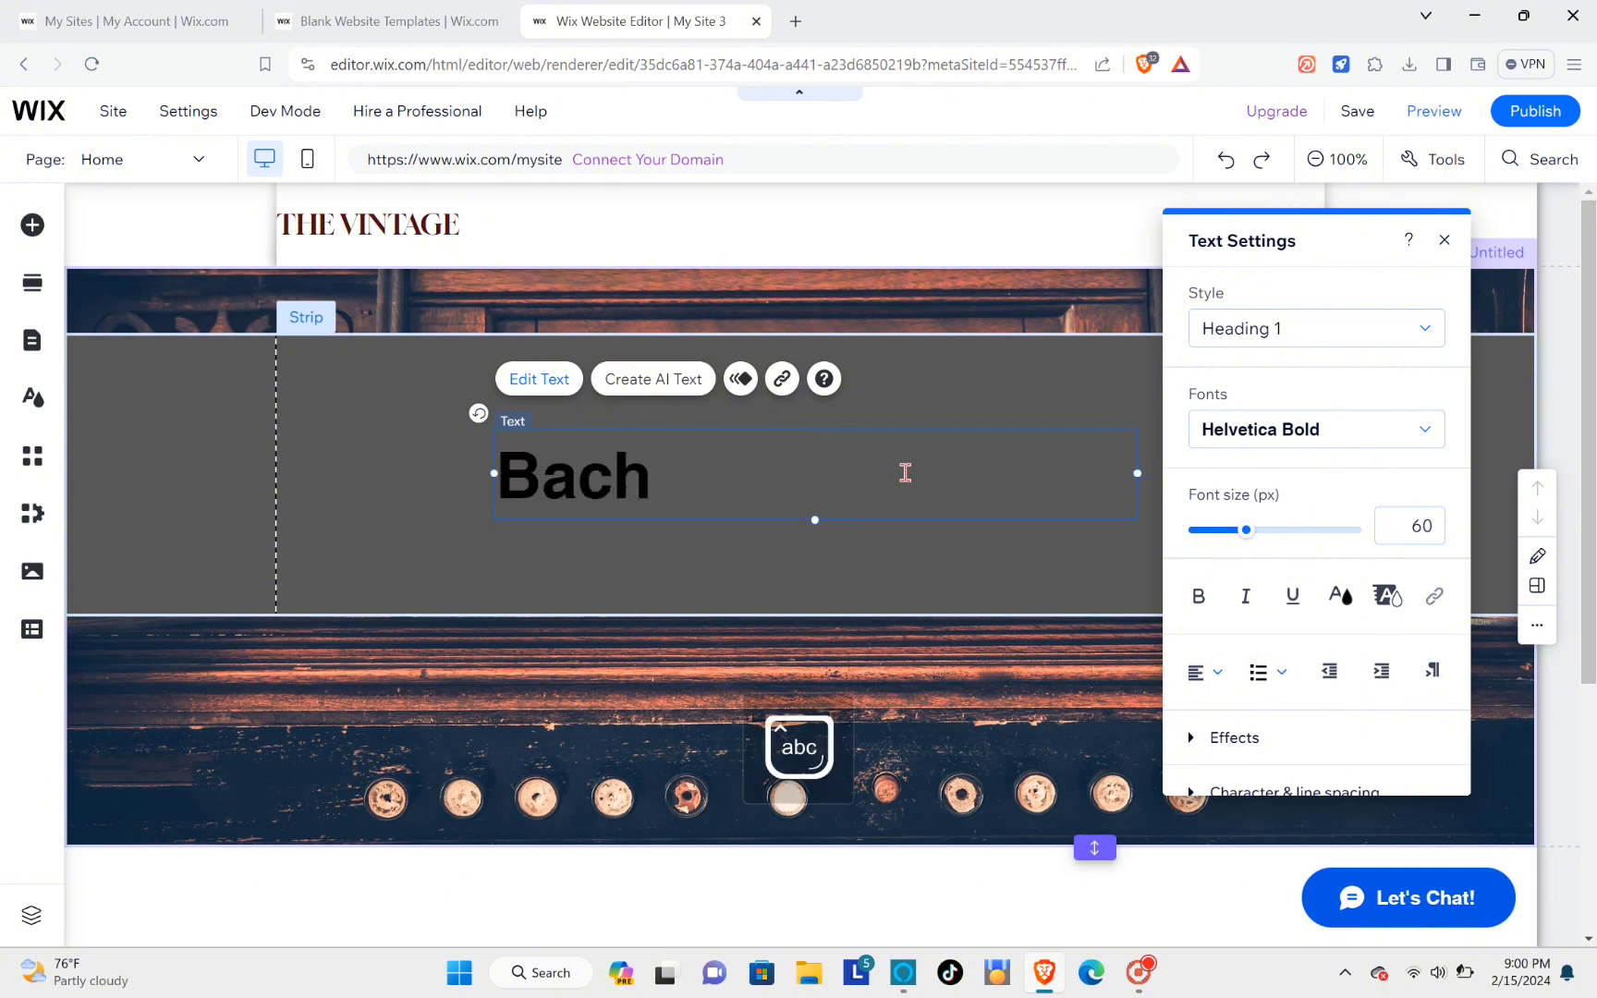
key(BackSpace)
text(kg)
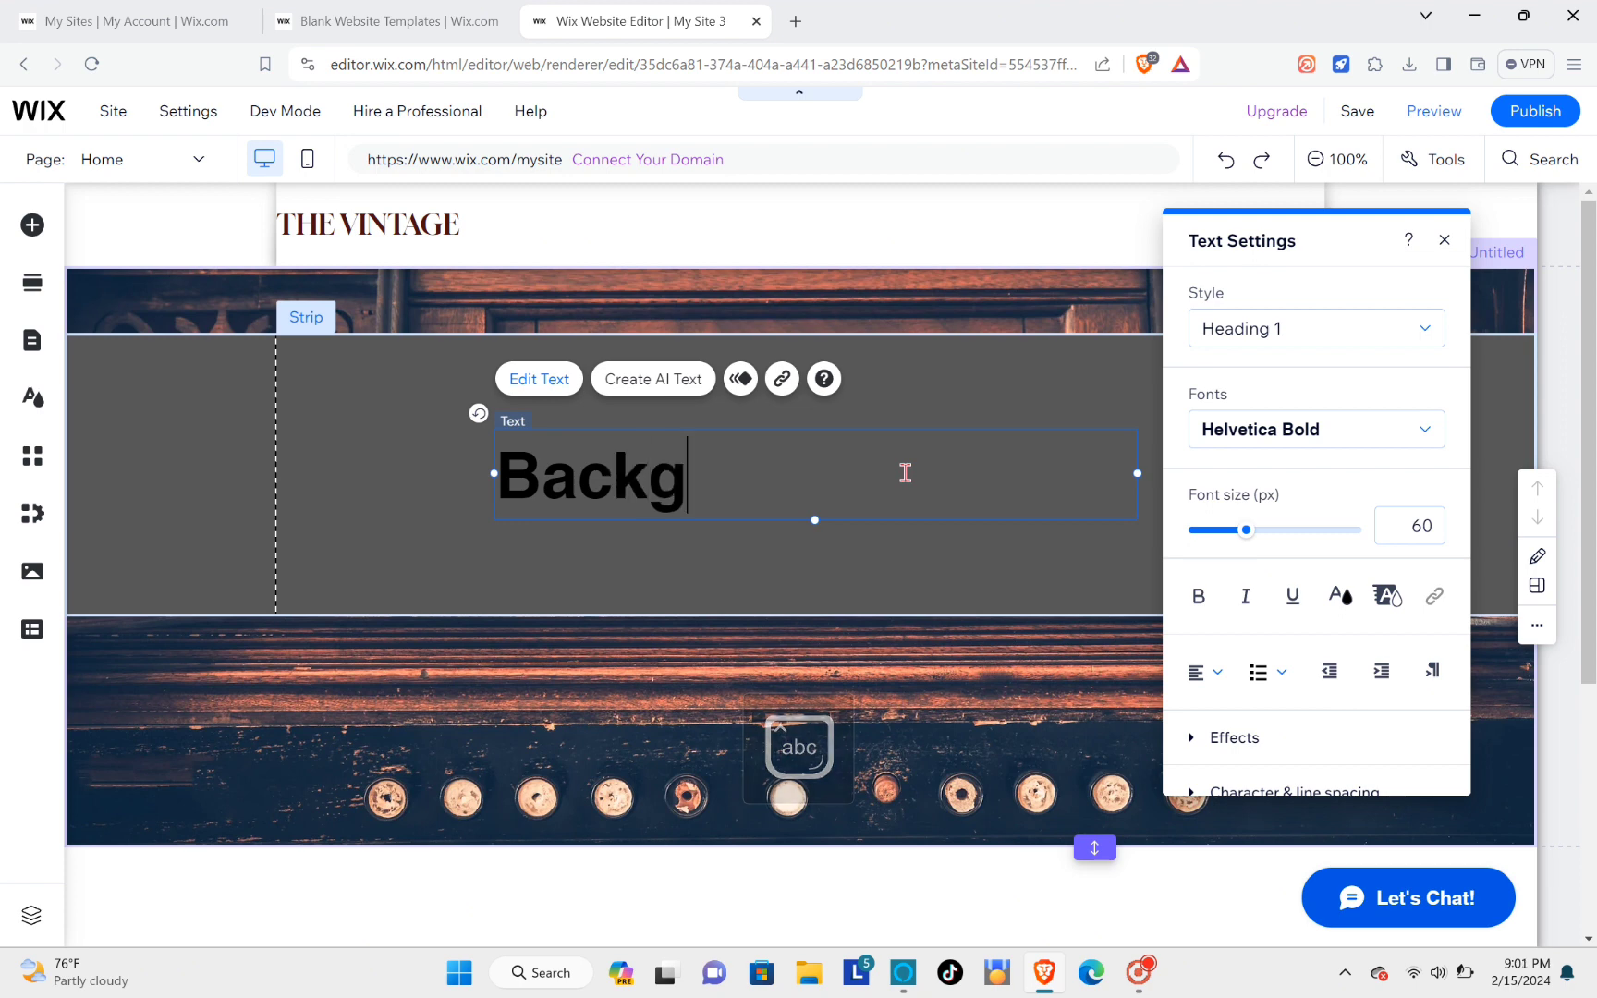
text(round)
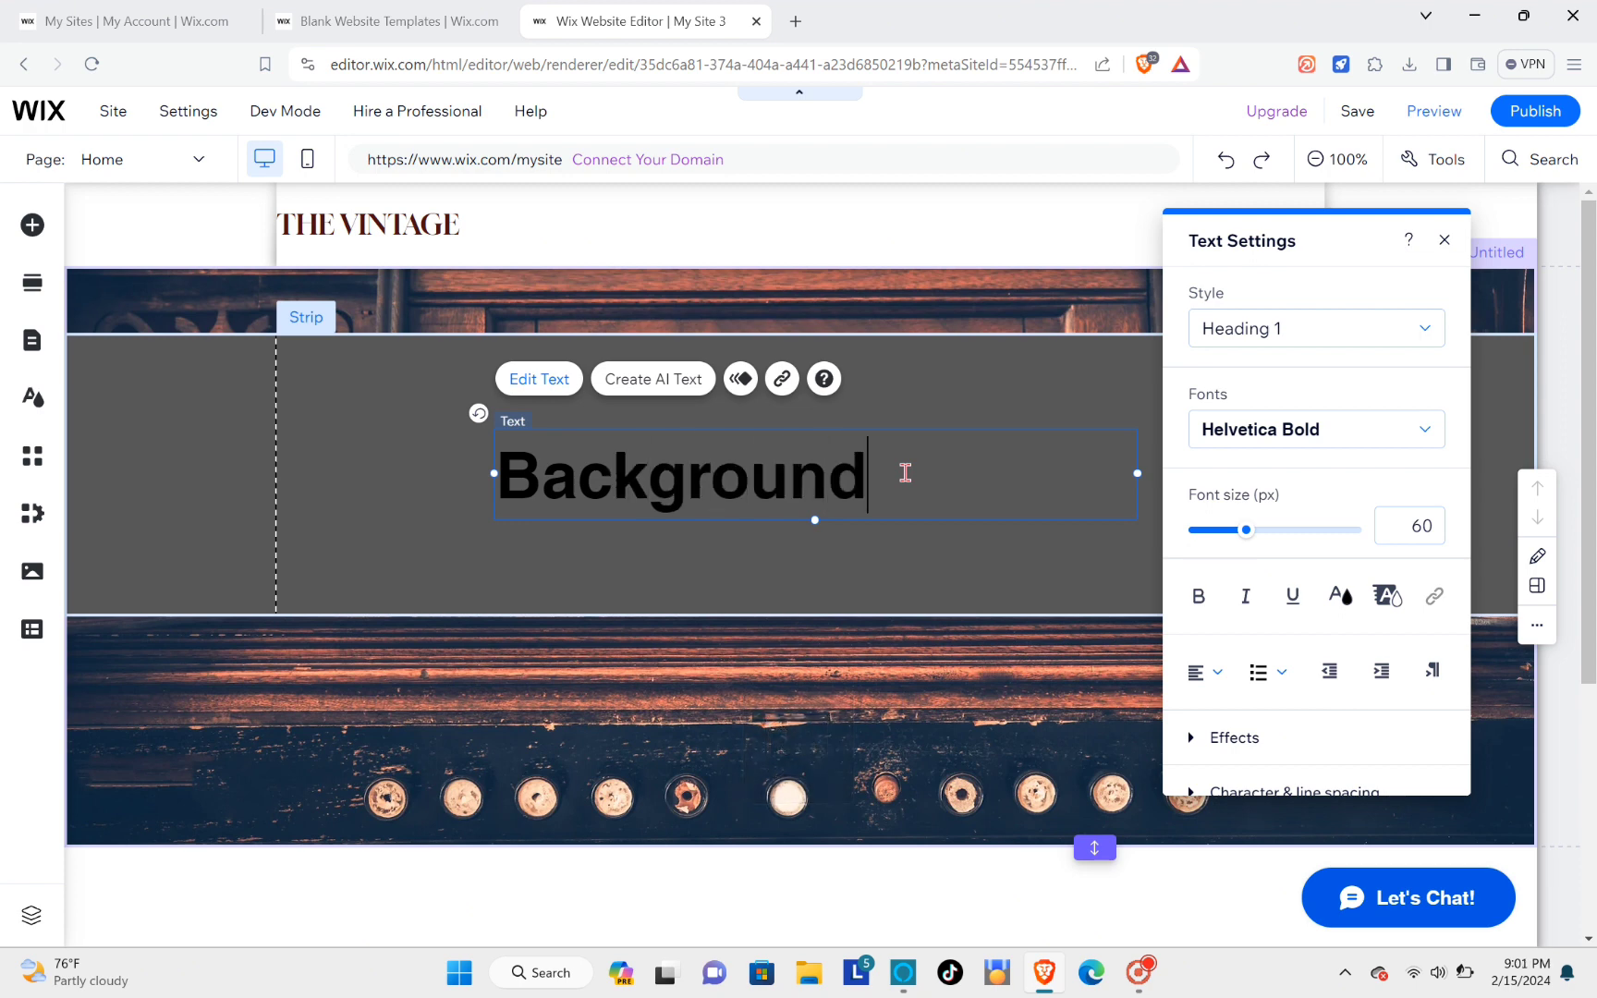
text(an)
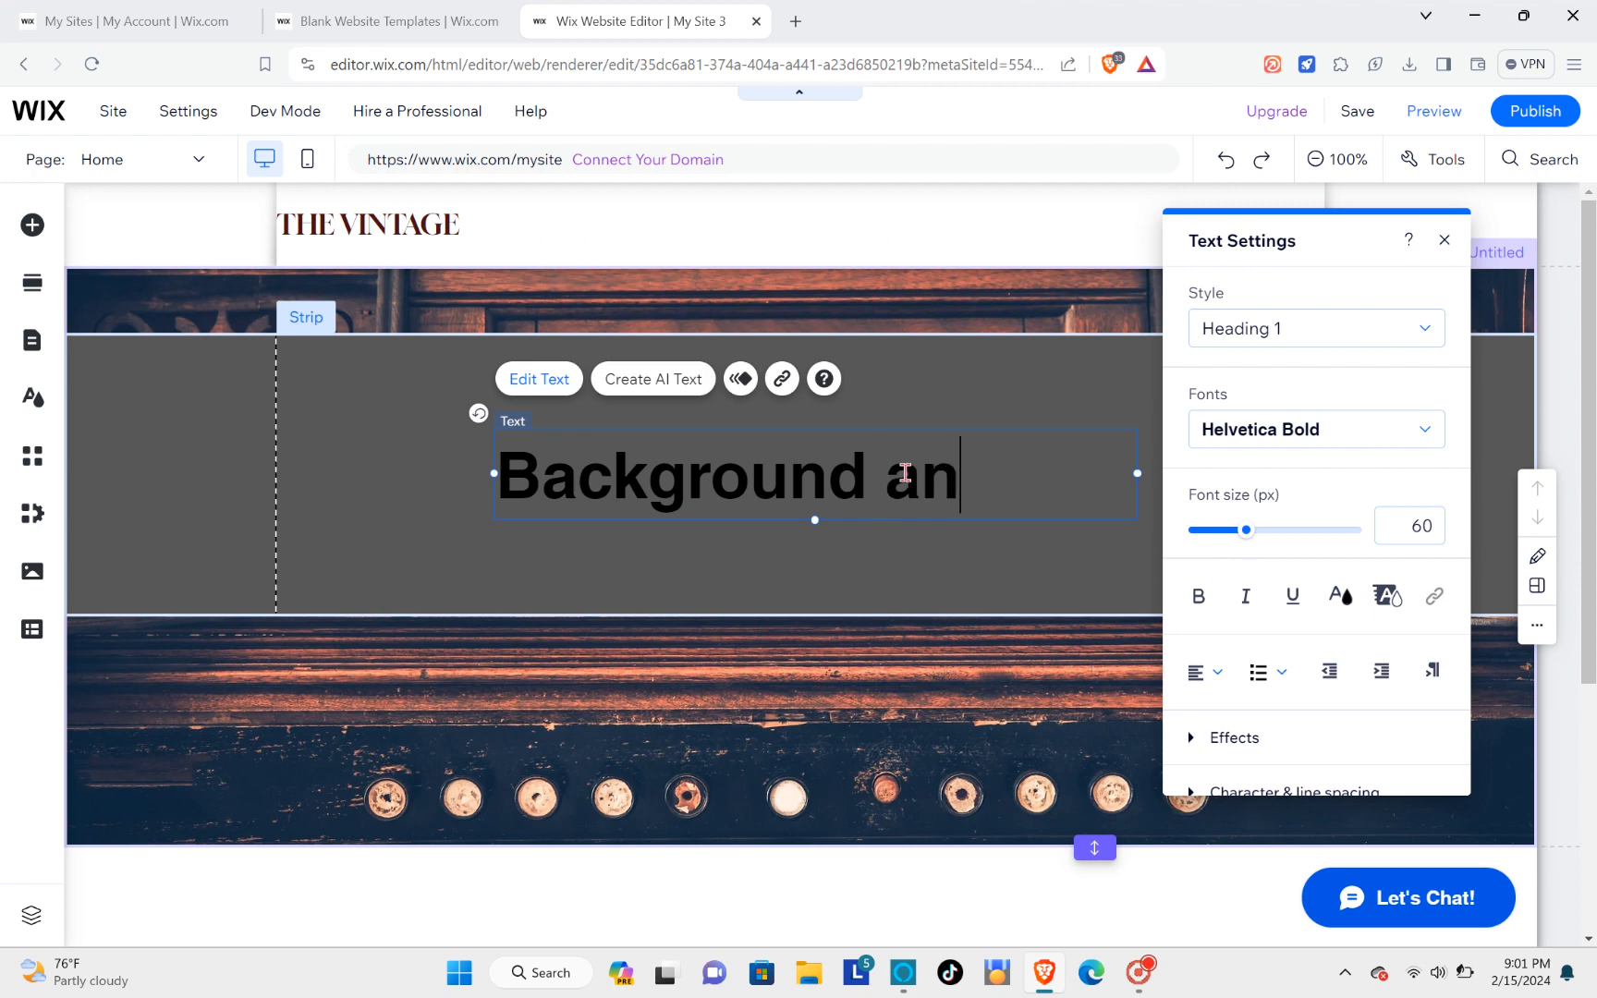
text(d History)
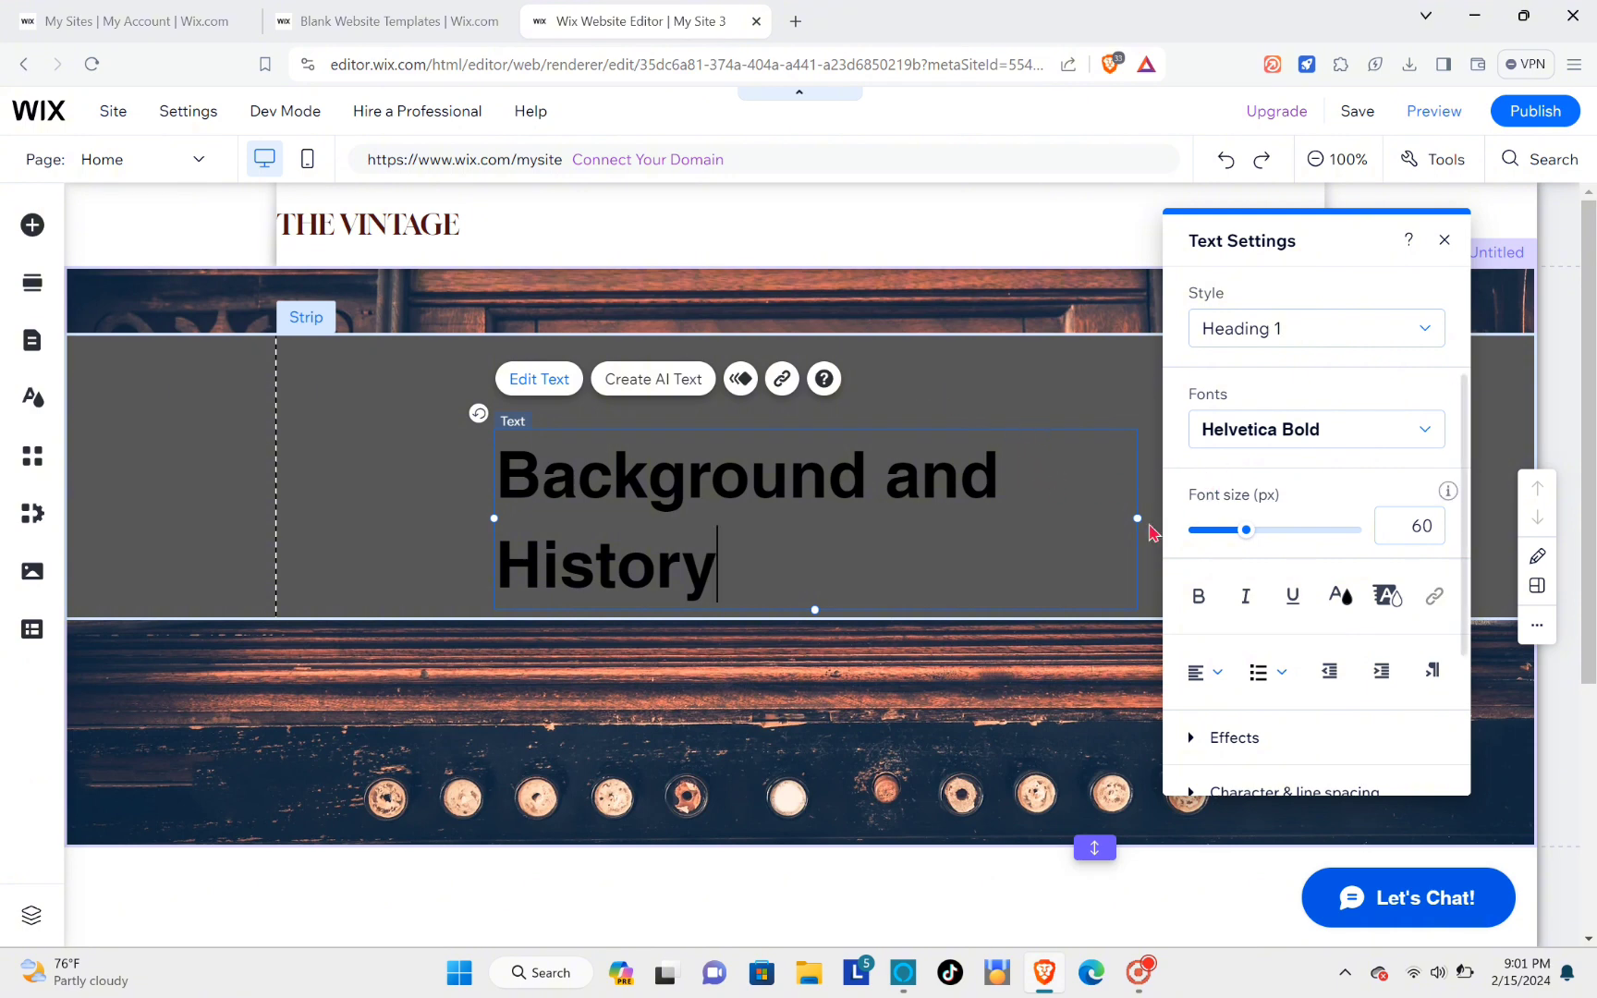
Step: Set the font size of the entire "Background and History" heading to 45 px
drag(1245, 531, 1212, 537)
triple_click(952, 489)
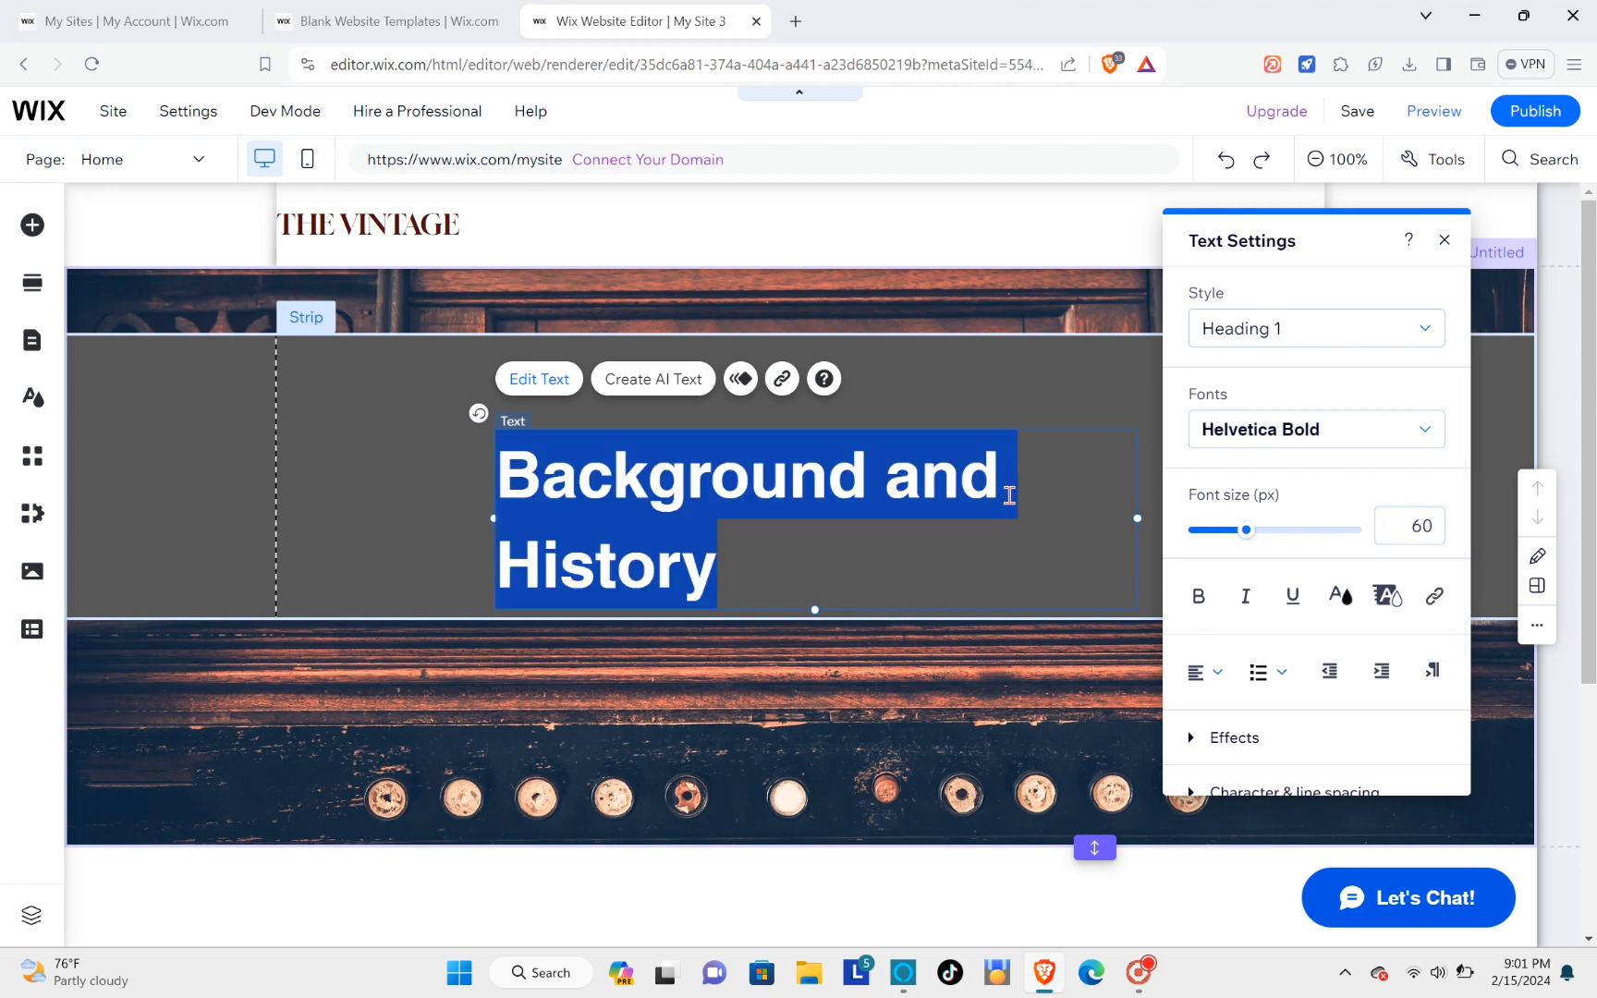
click(1231, 531)
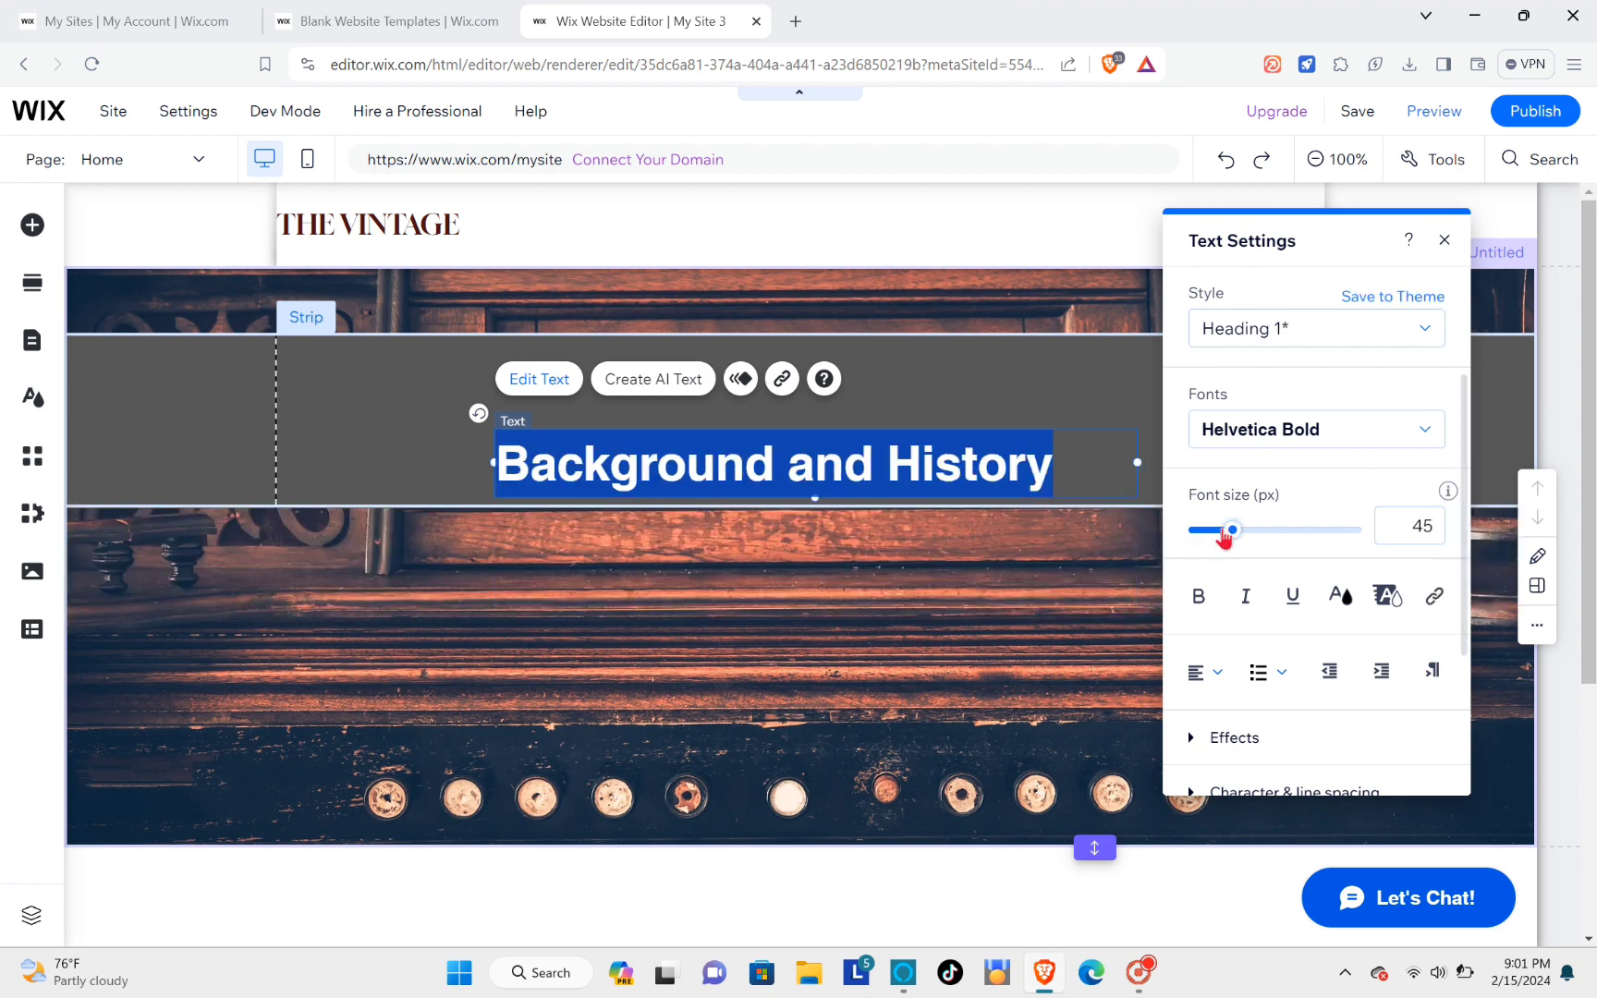
click(1219, 529)
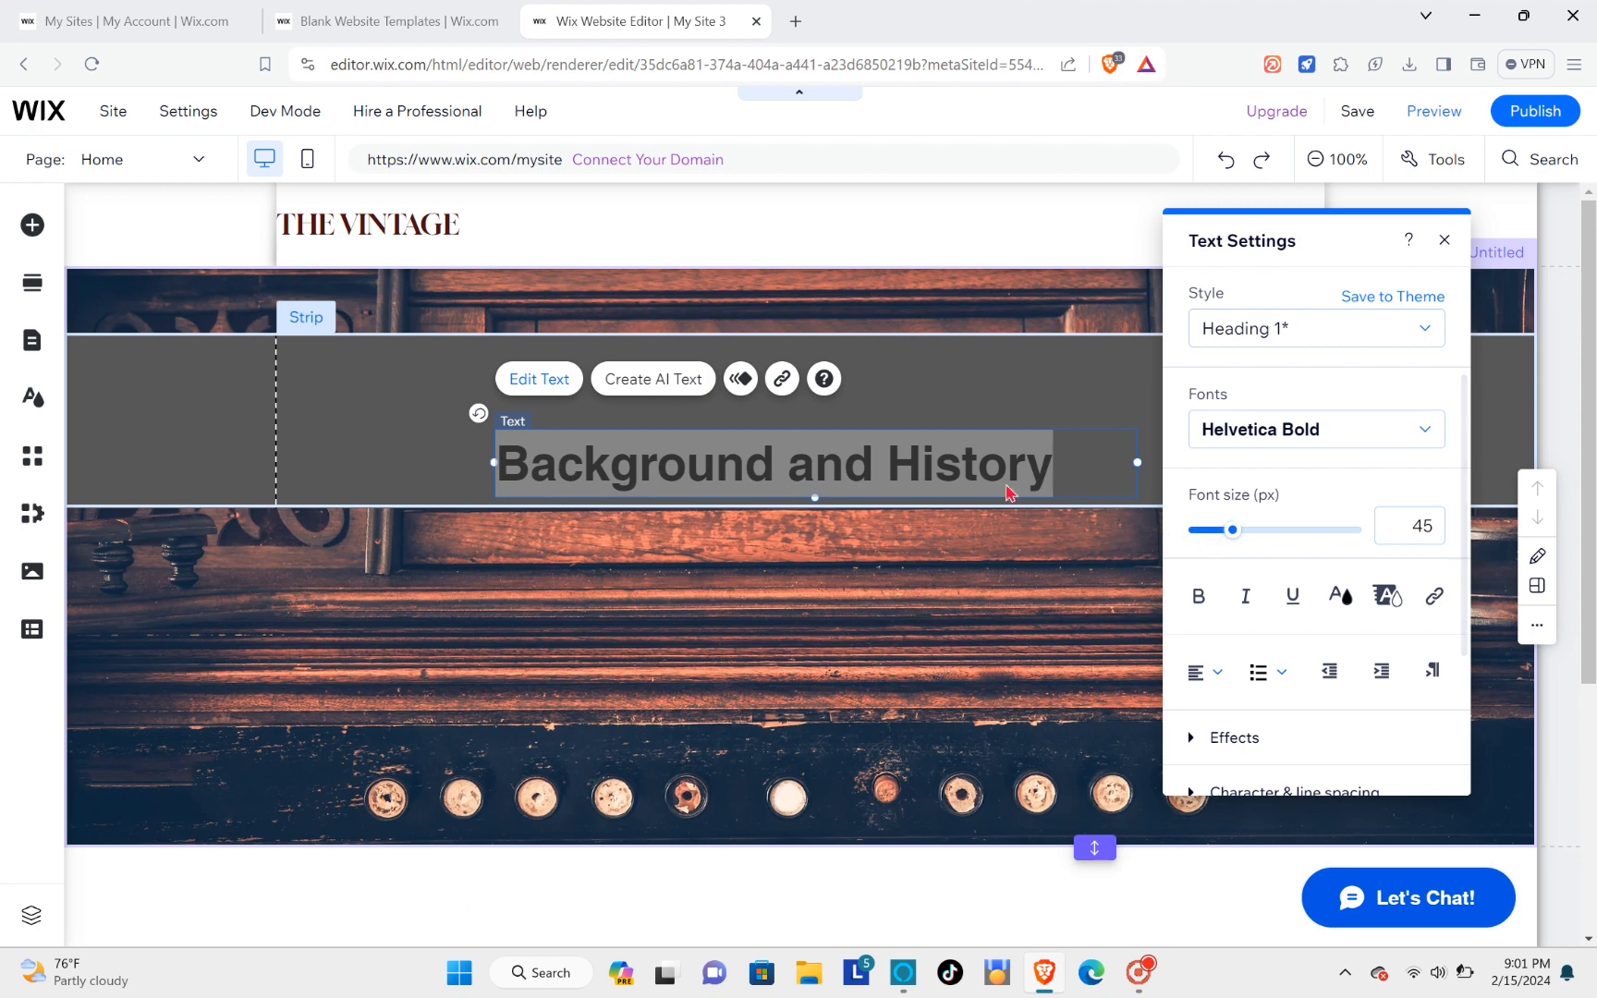
Step: Break the heading onto a second line before "and" and move it to the strip's upper-left corner inside the gridlines
click(815, 458)
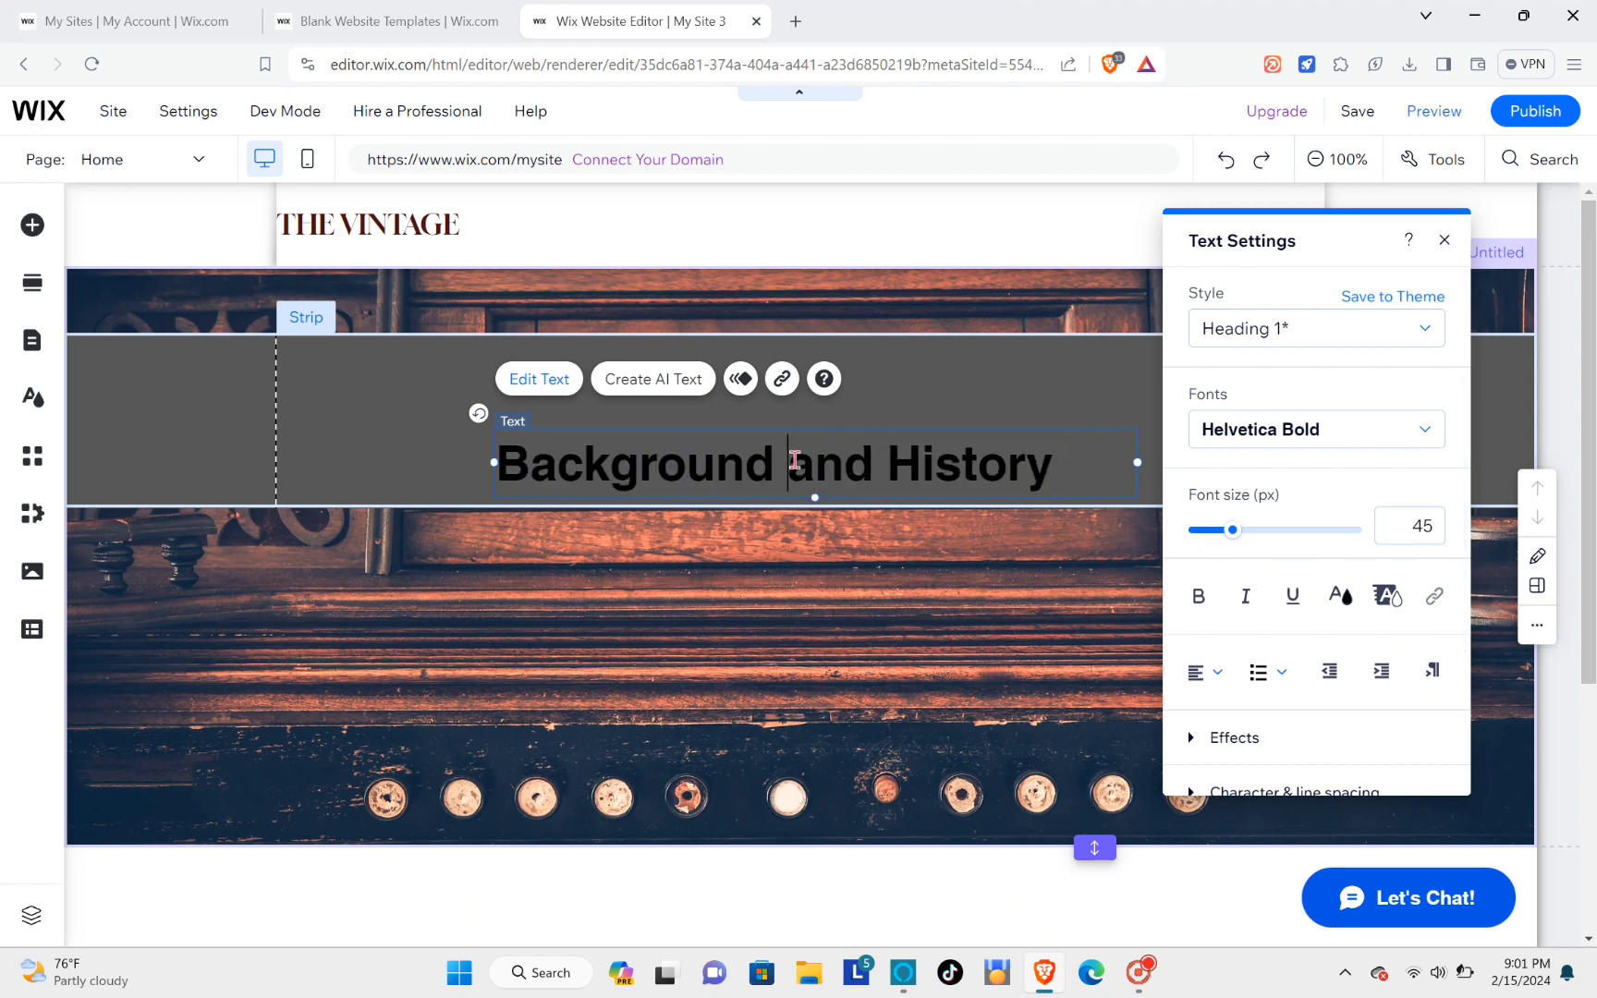
key(Return)
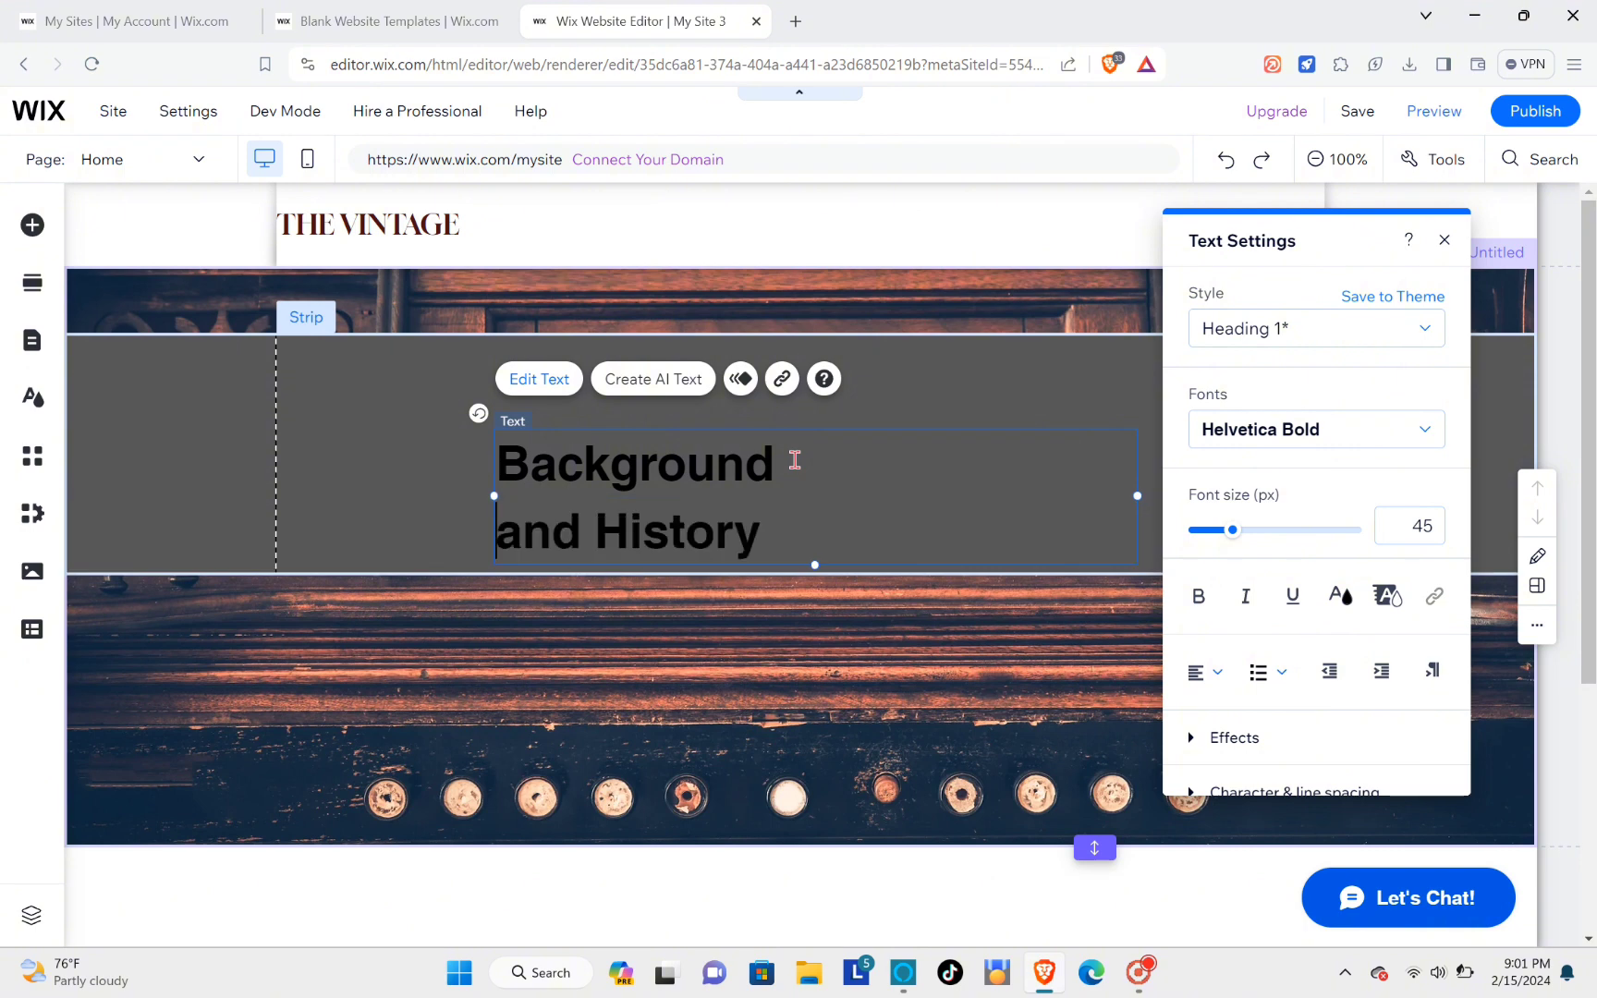
click(890, 571)
drag(762, 496, 556, 399)
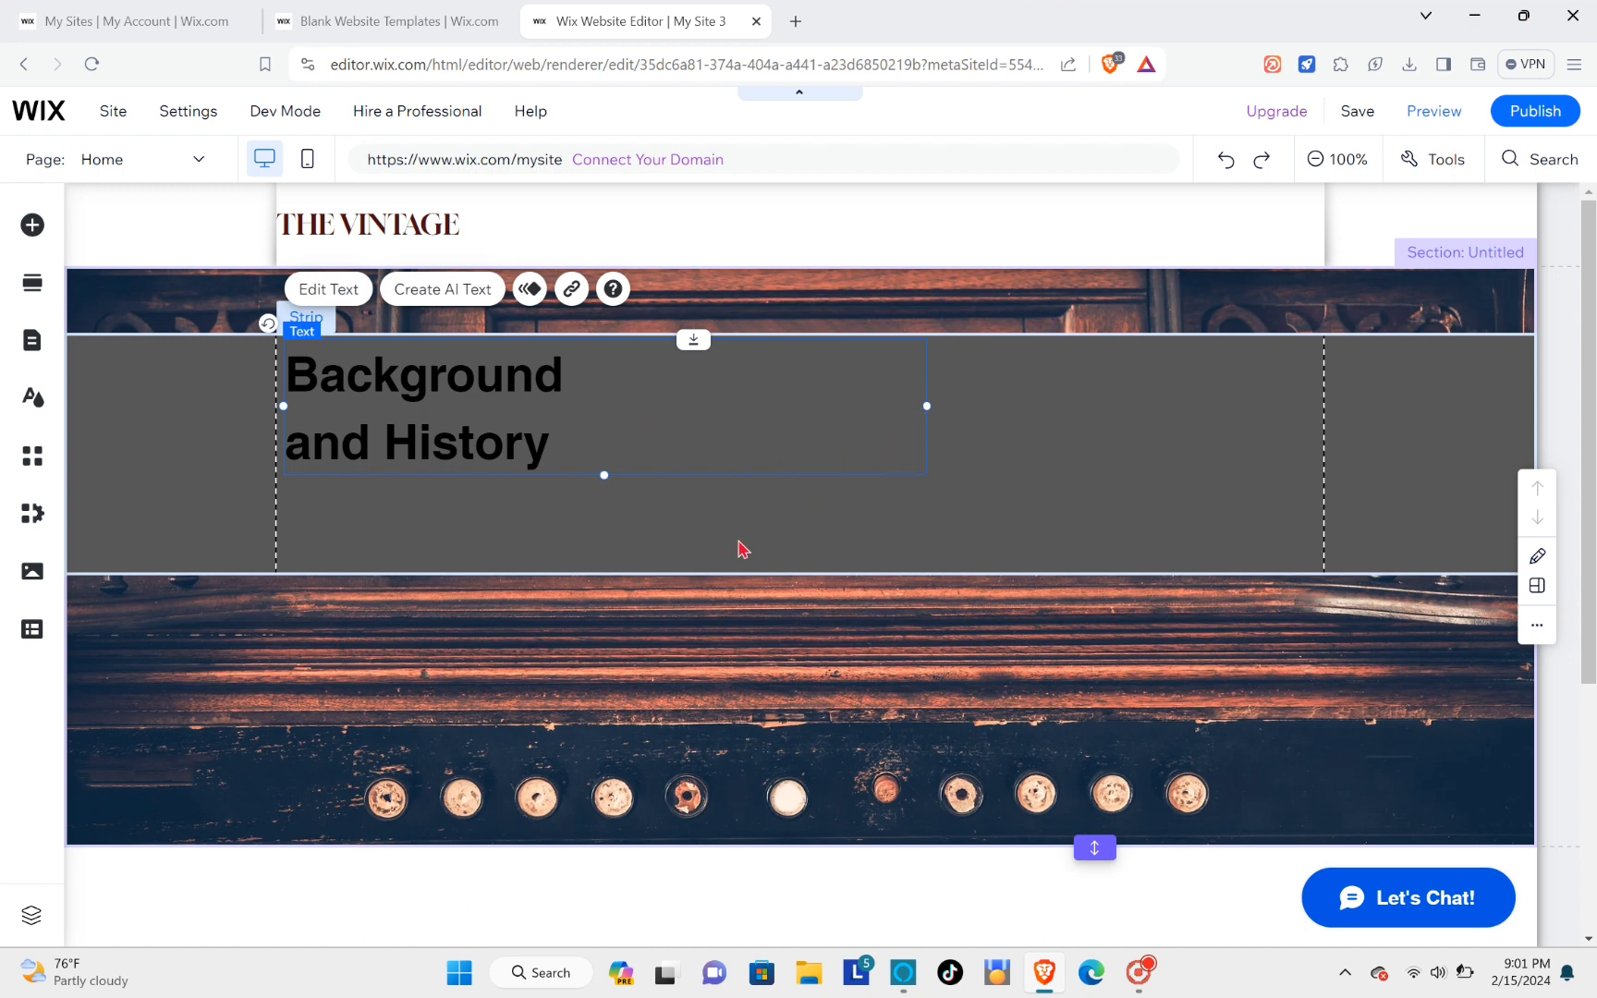
Step: Increase the grey strip's height by extending its lower edge further down over the image section
click(877, 553)
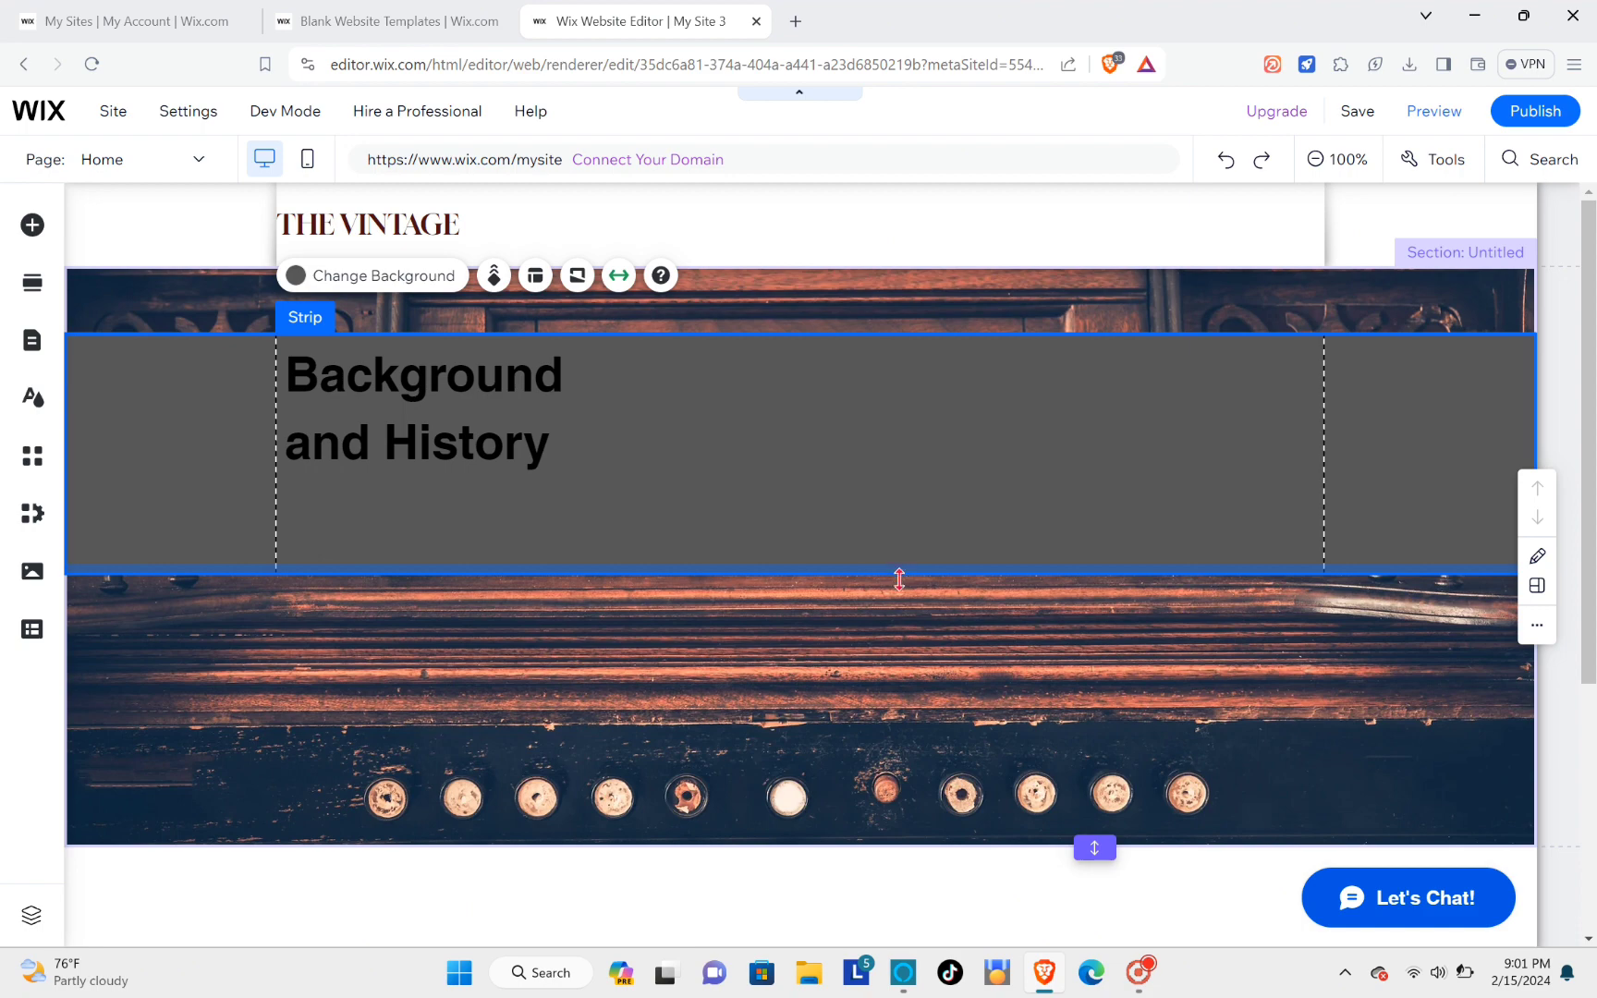
drag(898, 579, 891, 634)
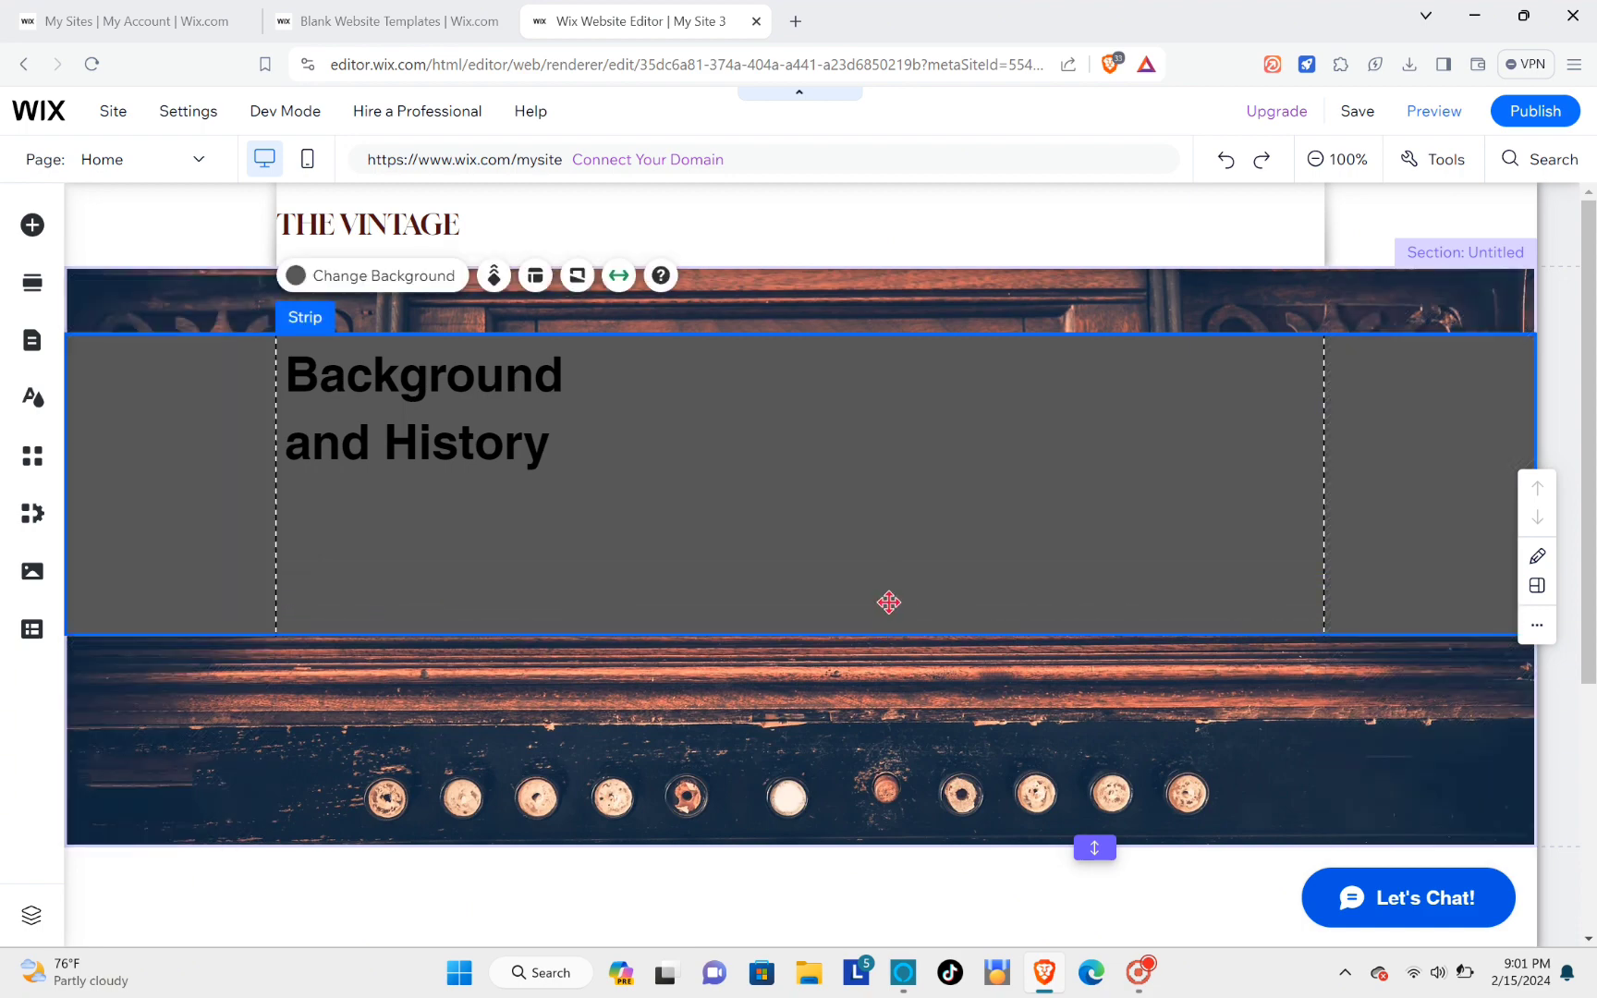
click(898, 682)
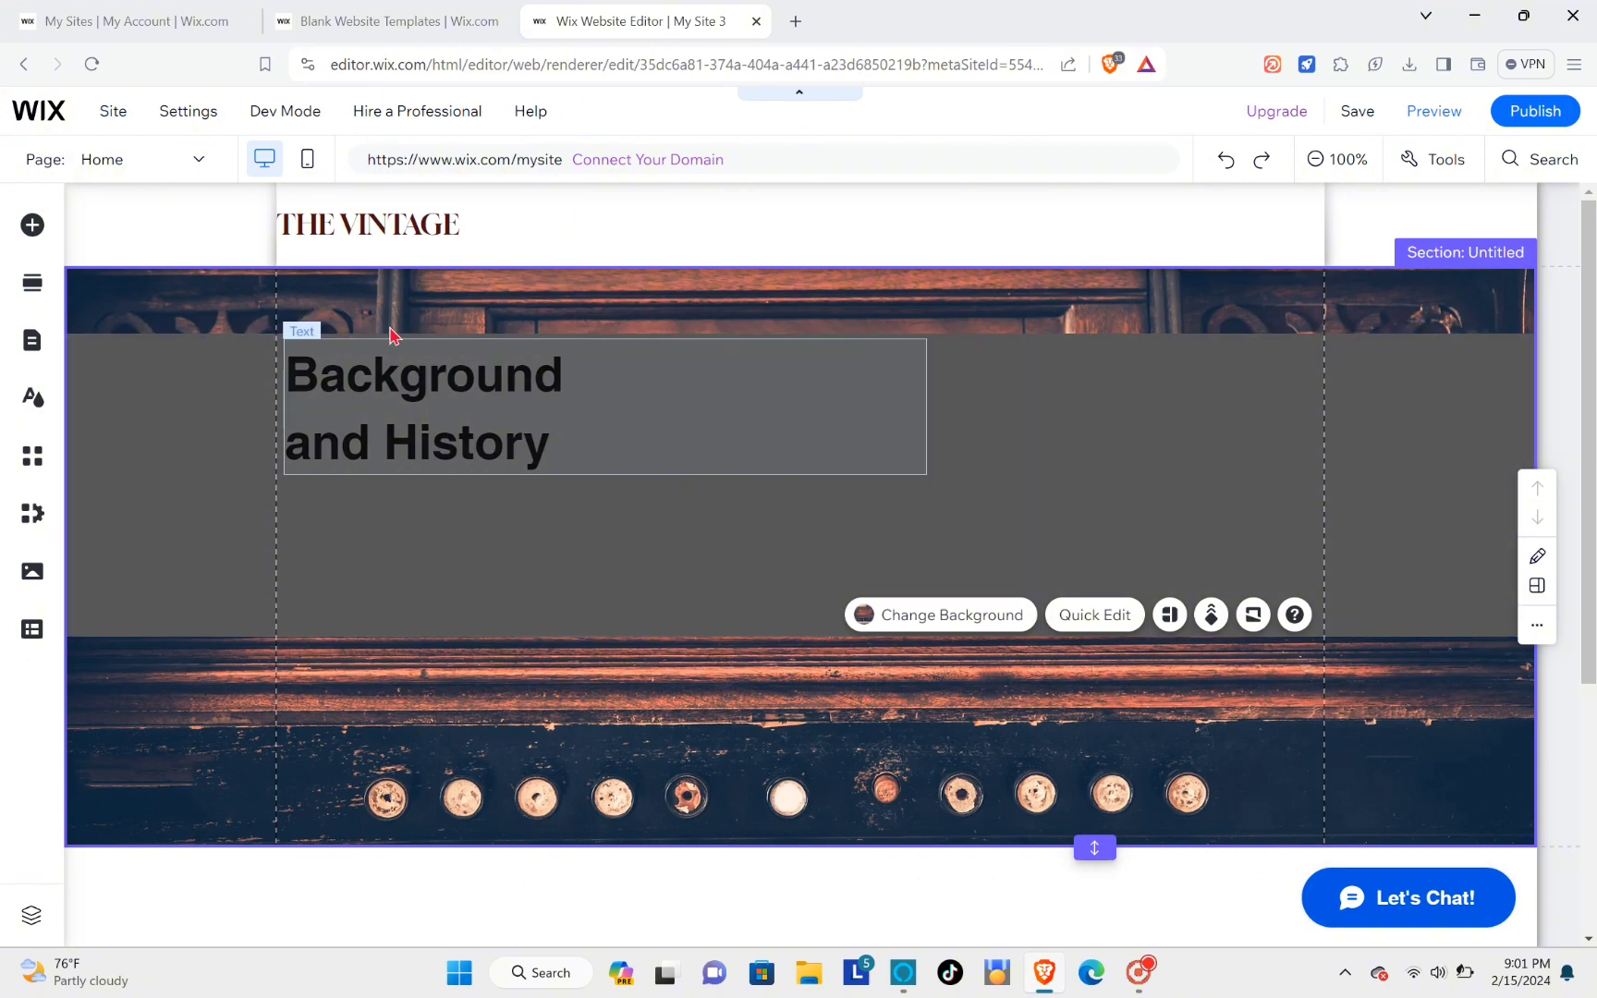
Step: Add a three-column Wix Pro Gallery below the grey strip and widen it past the section's right gridline
click(33, 227)
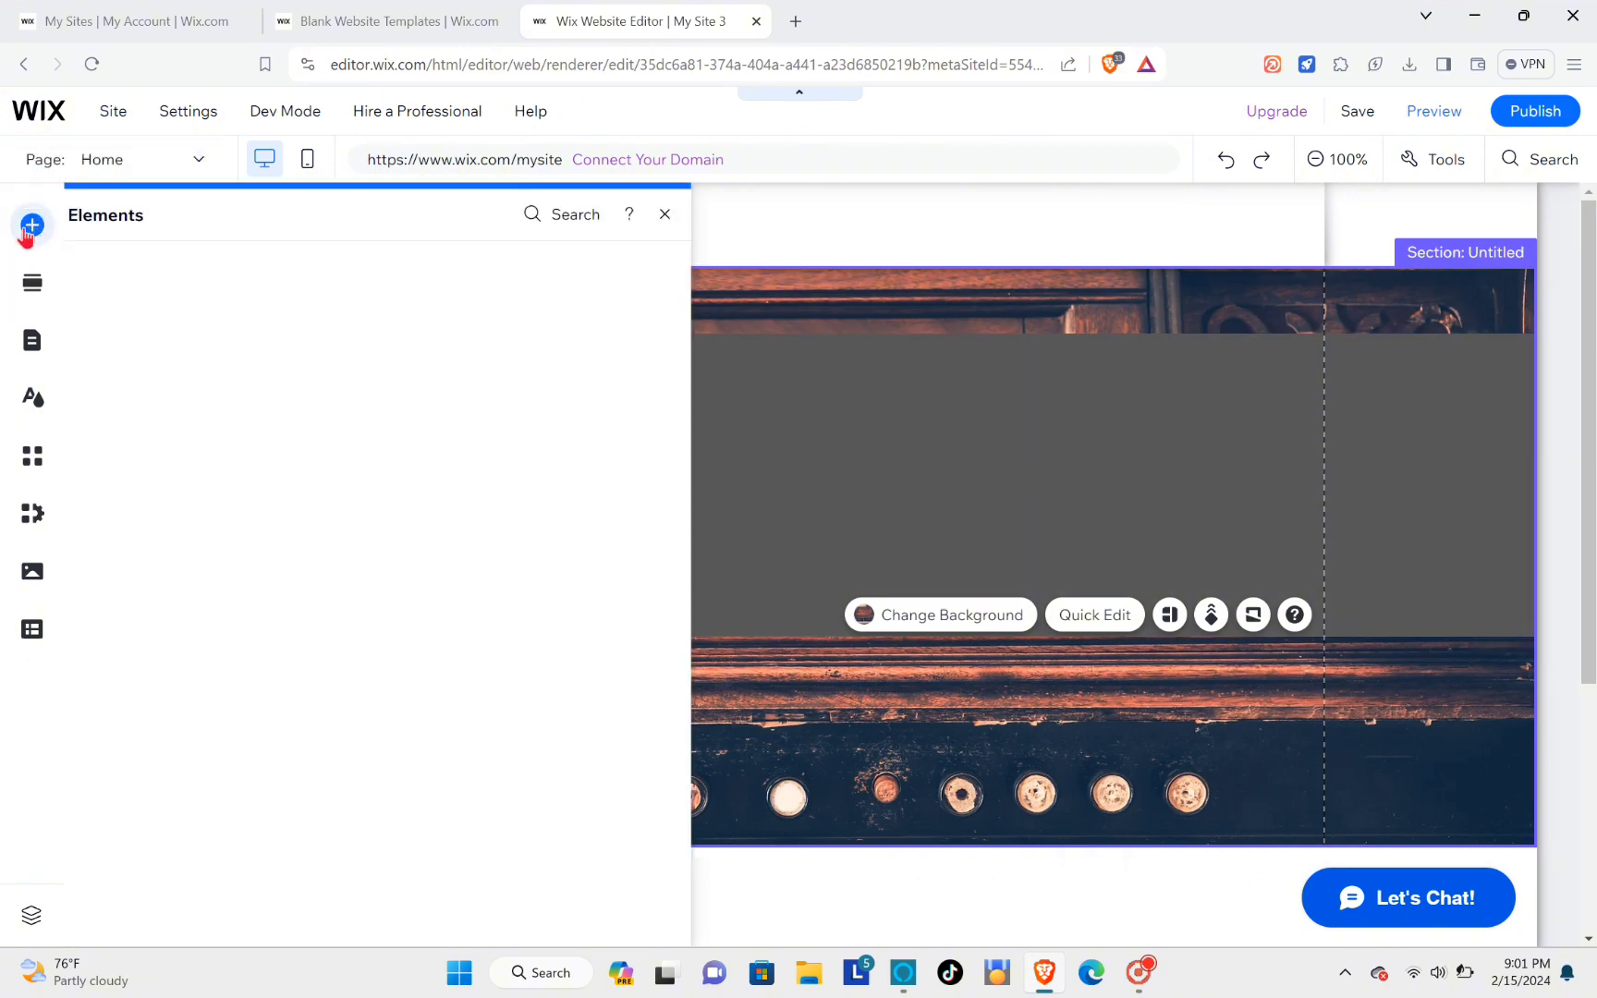
click(125, 447)
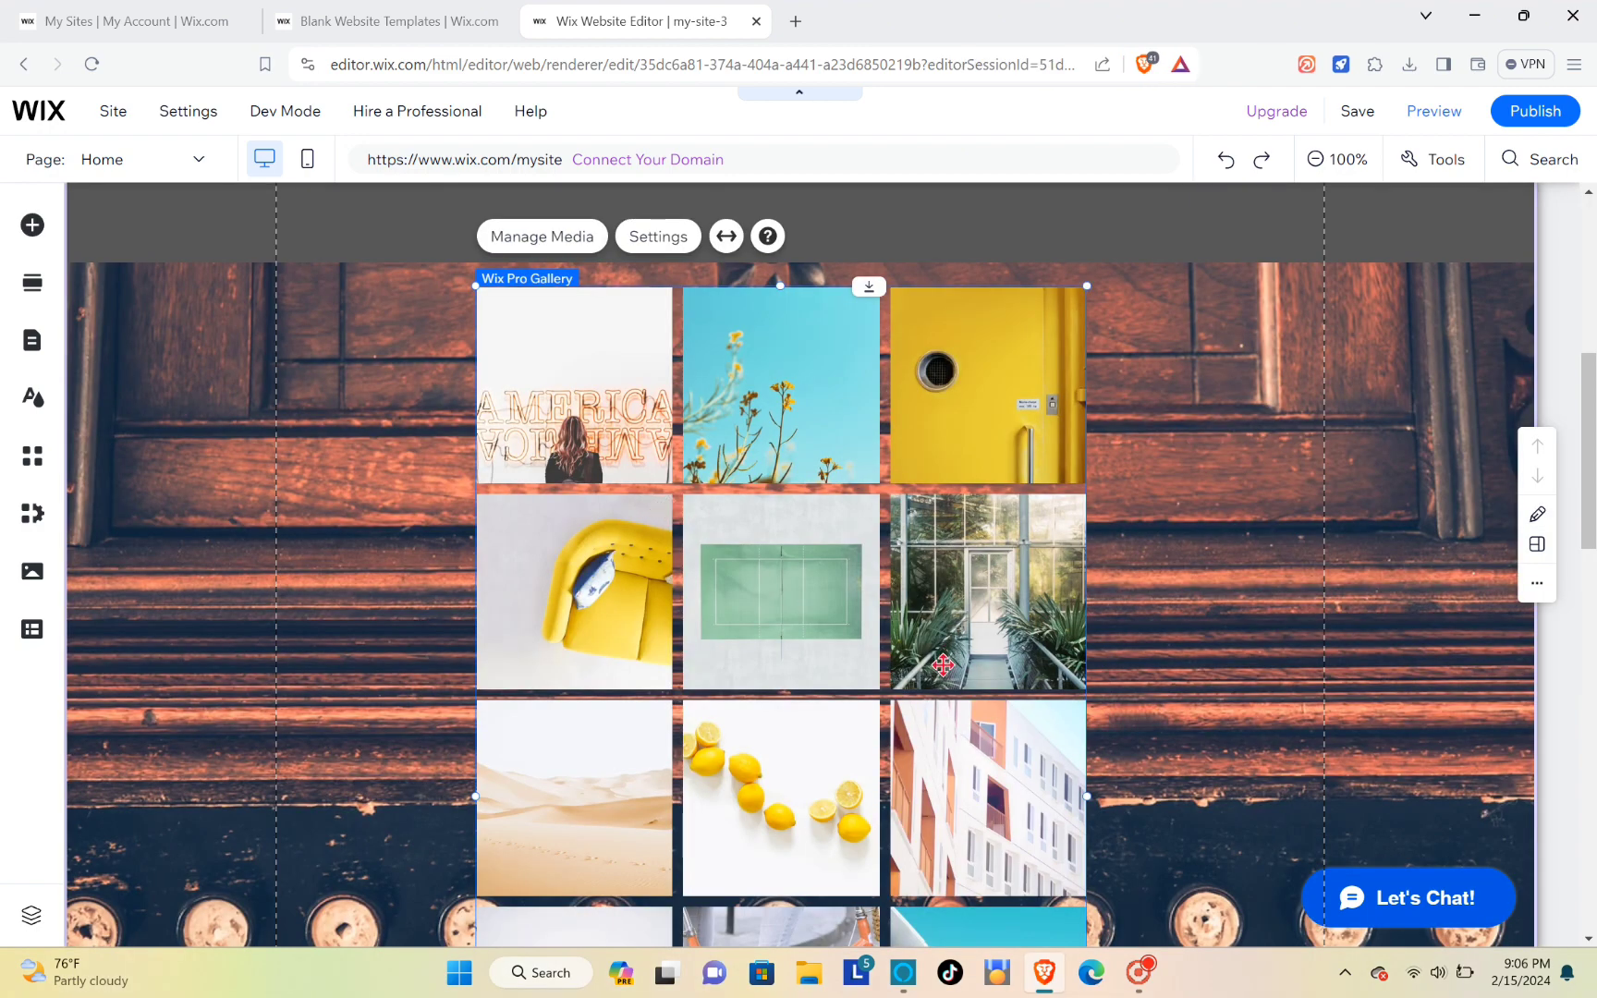
drag(1086, 685, 1374, 680)
Step: Move the gallery down and slightly to the right, leaving a gap below the grey strip
scroll(1202, 658, down, 10)
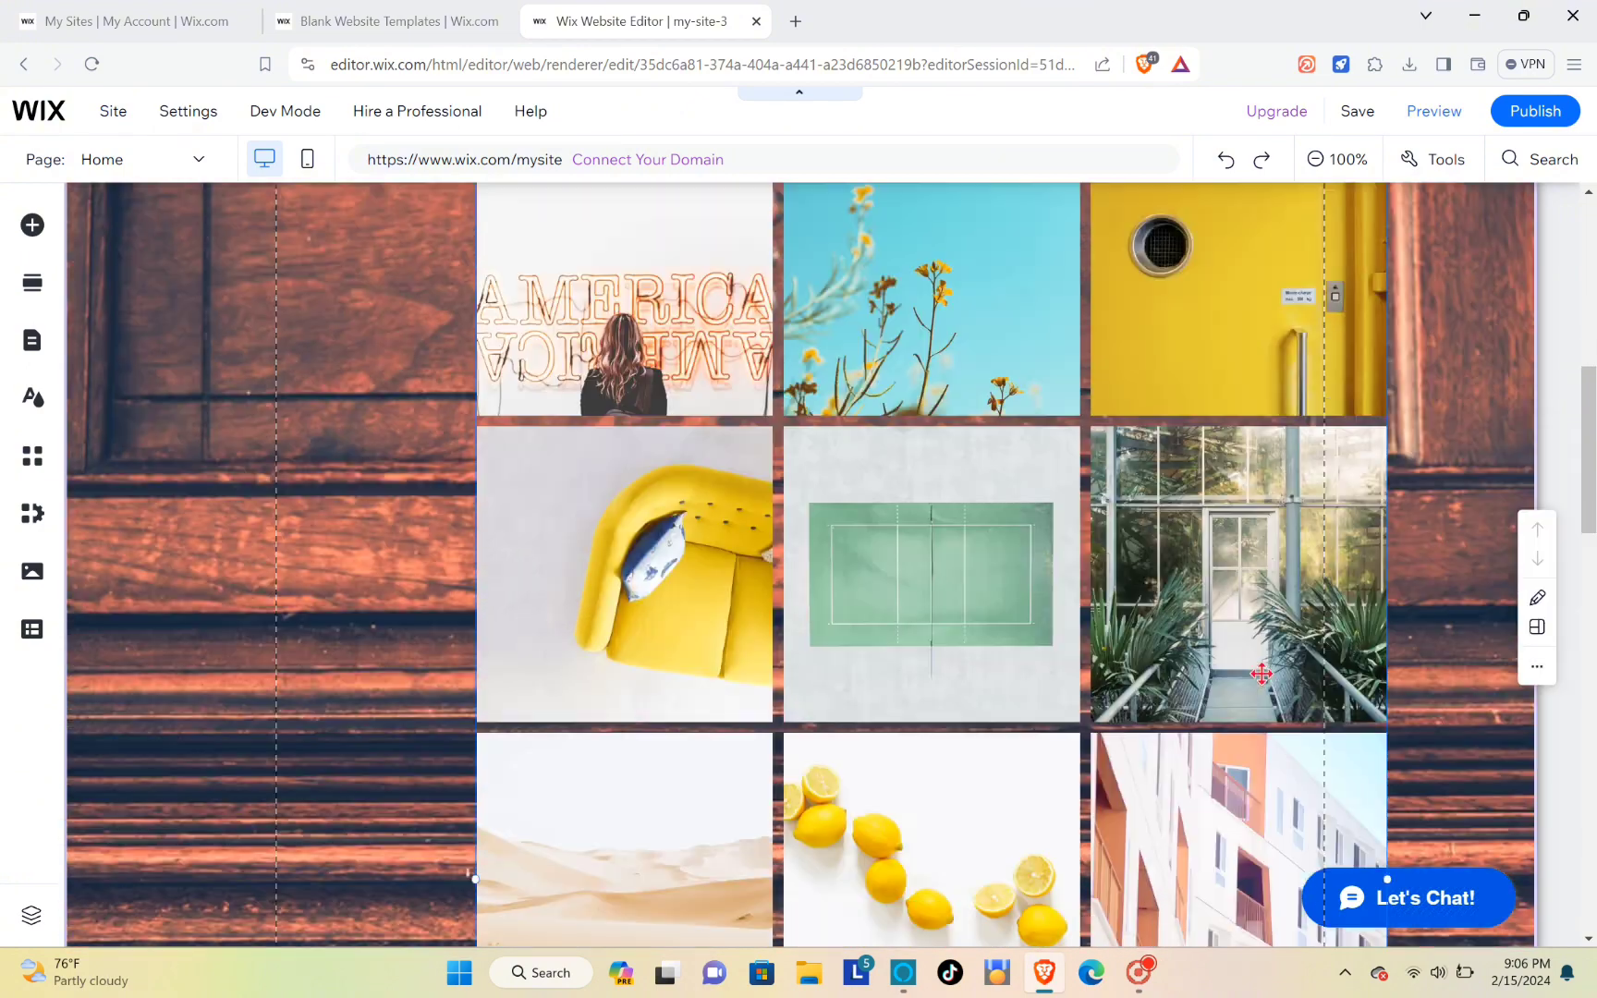
scroll(1190, 665, up, 5)
scroll(1173, 652, up, 8)
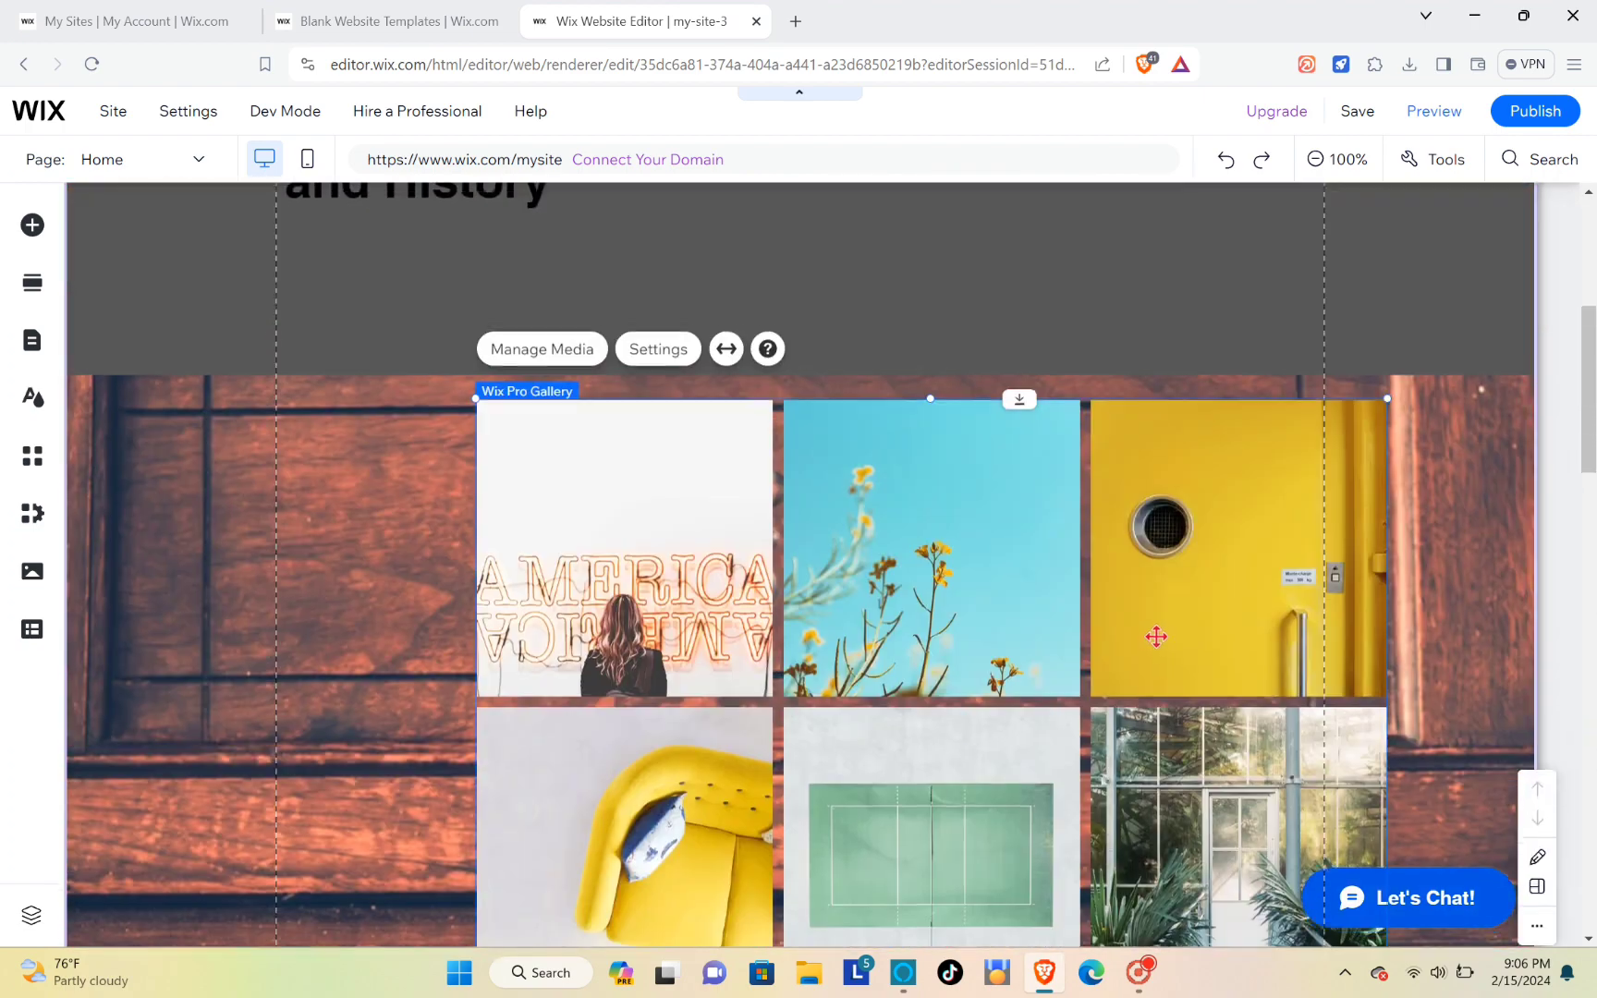
scroll(1150, 637, down, 5)
scroll(1147, 632, down, 8)
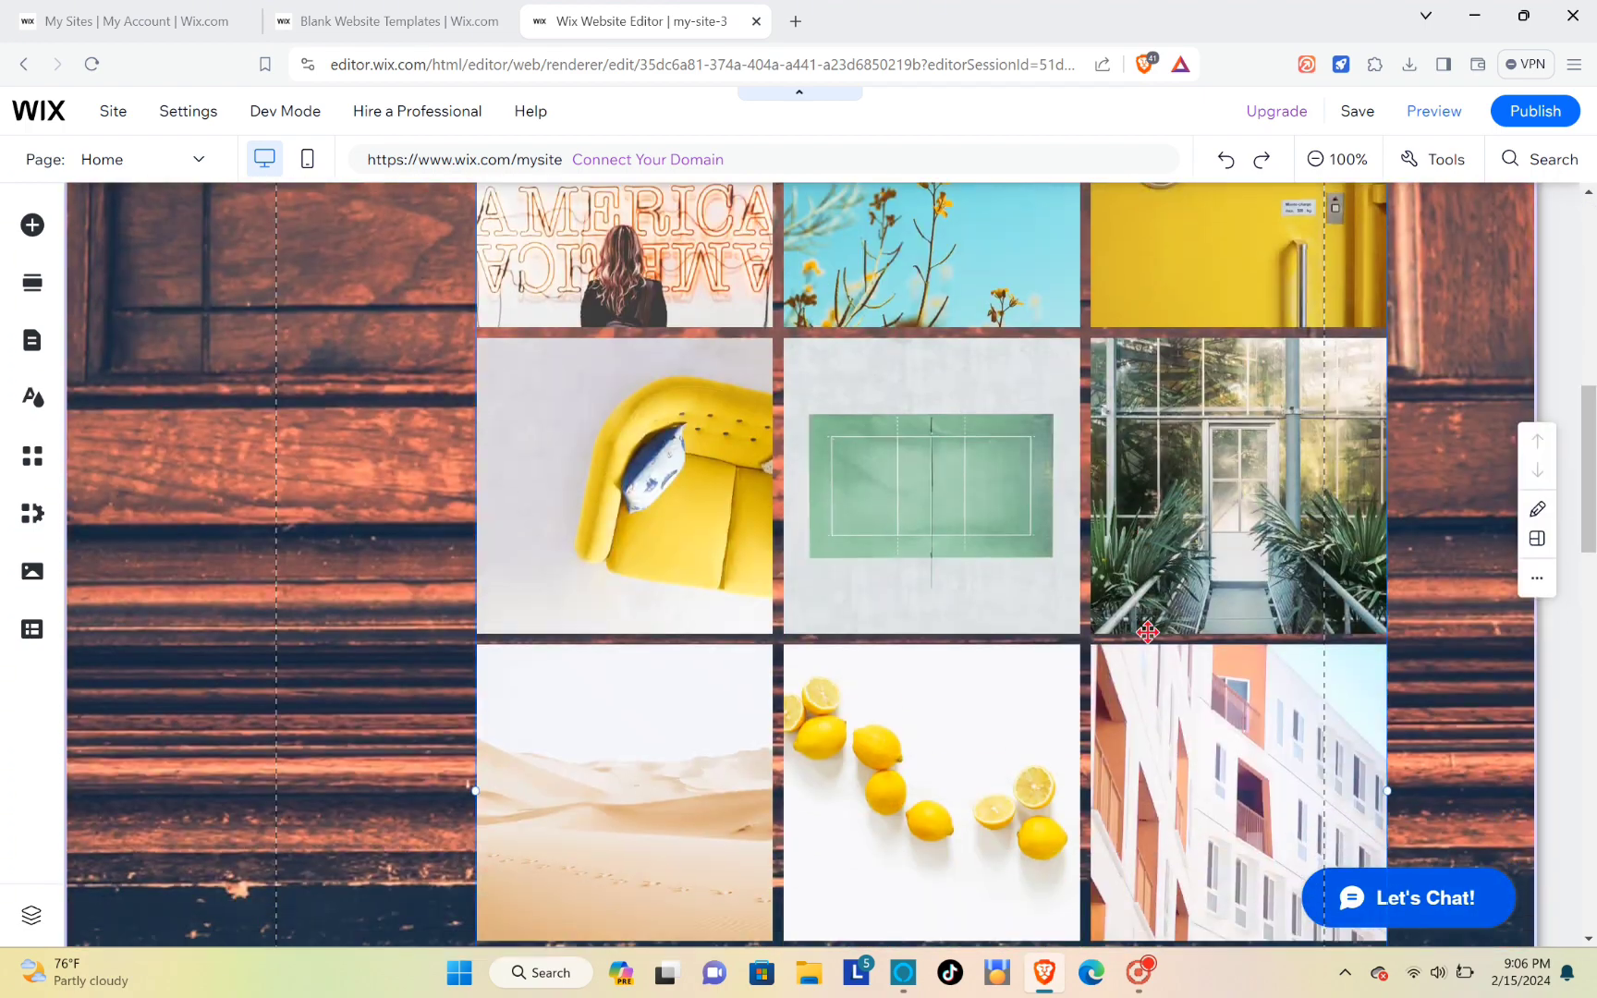
scroll(1137, 631, down, 1)
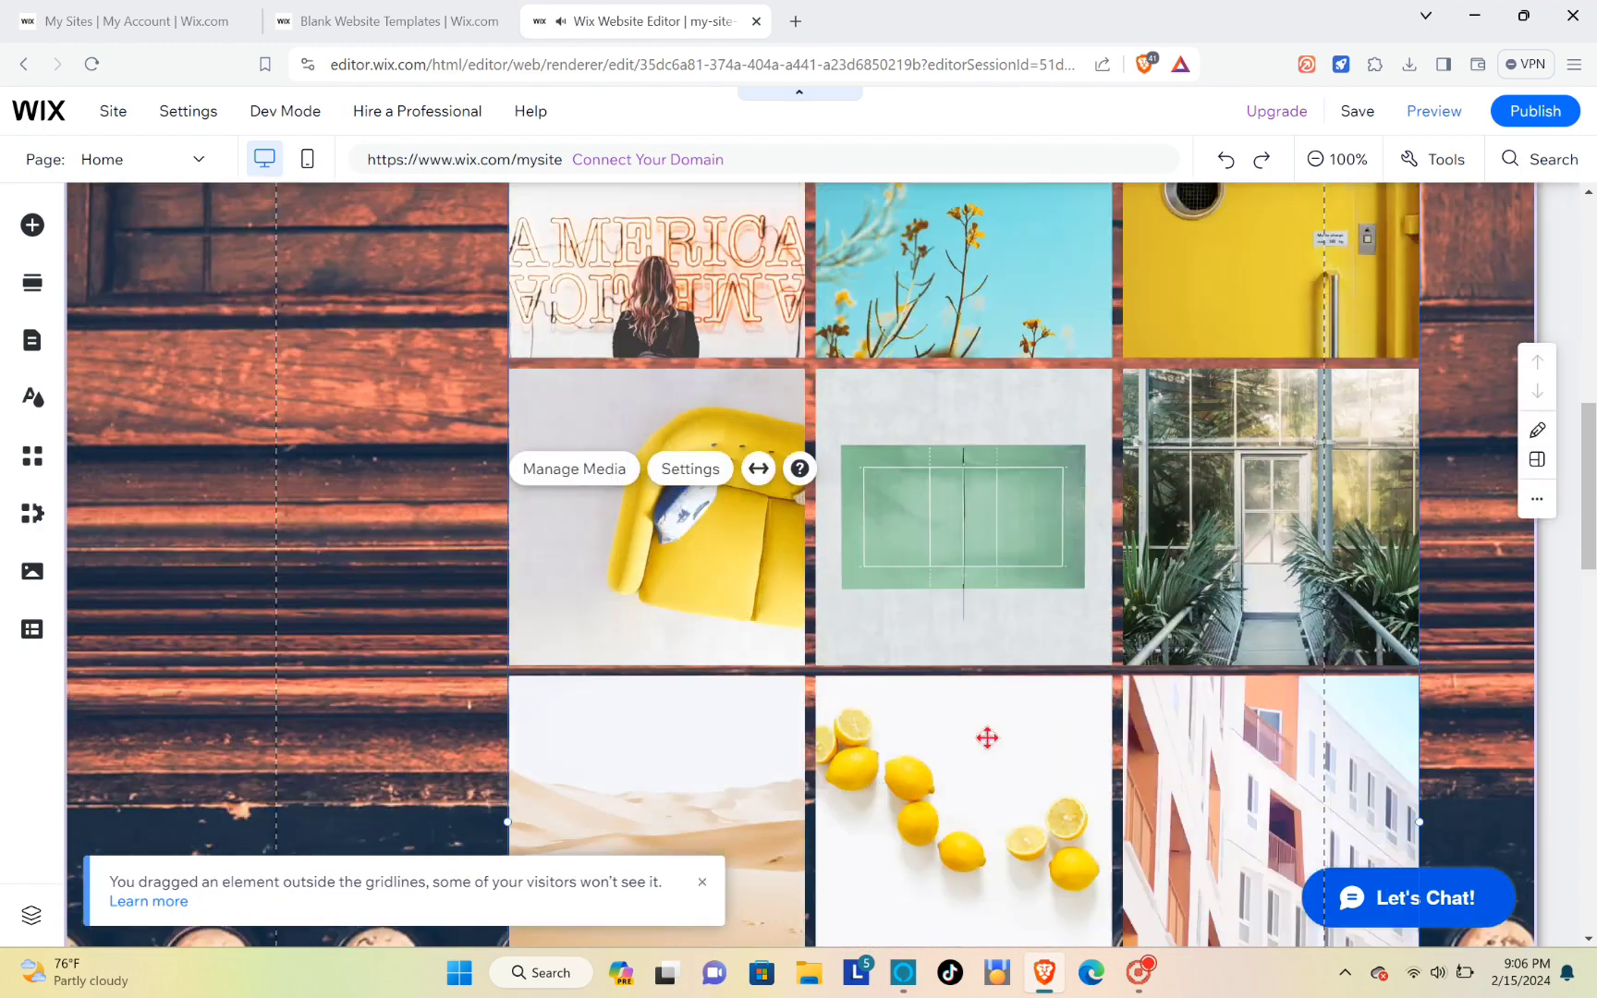
scroll(987, 737, up, 1)
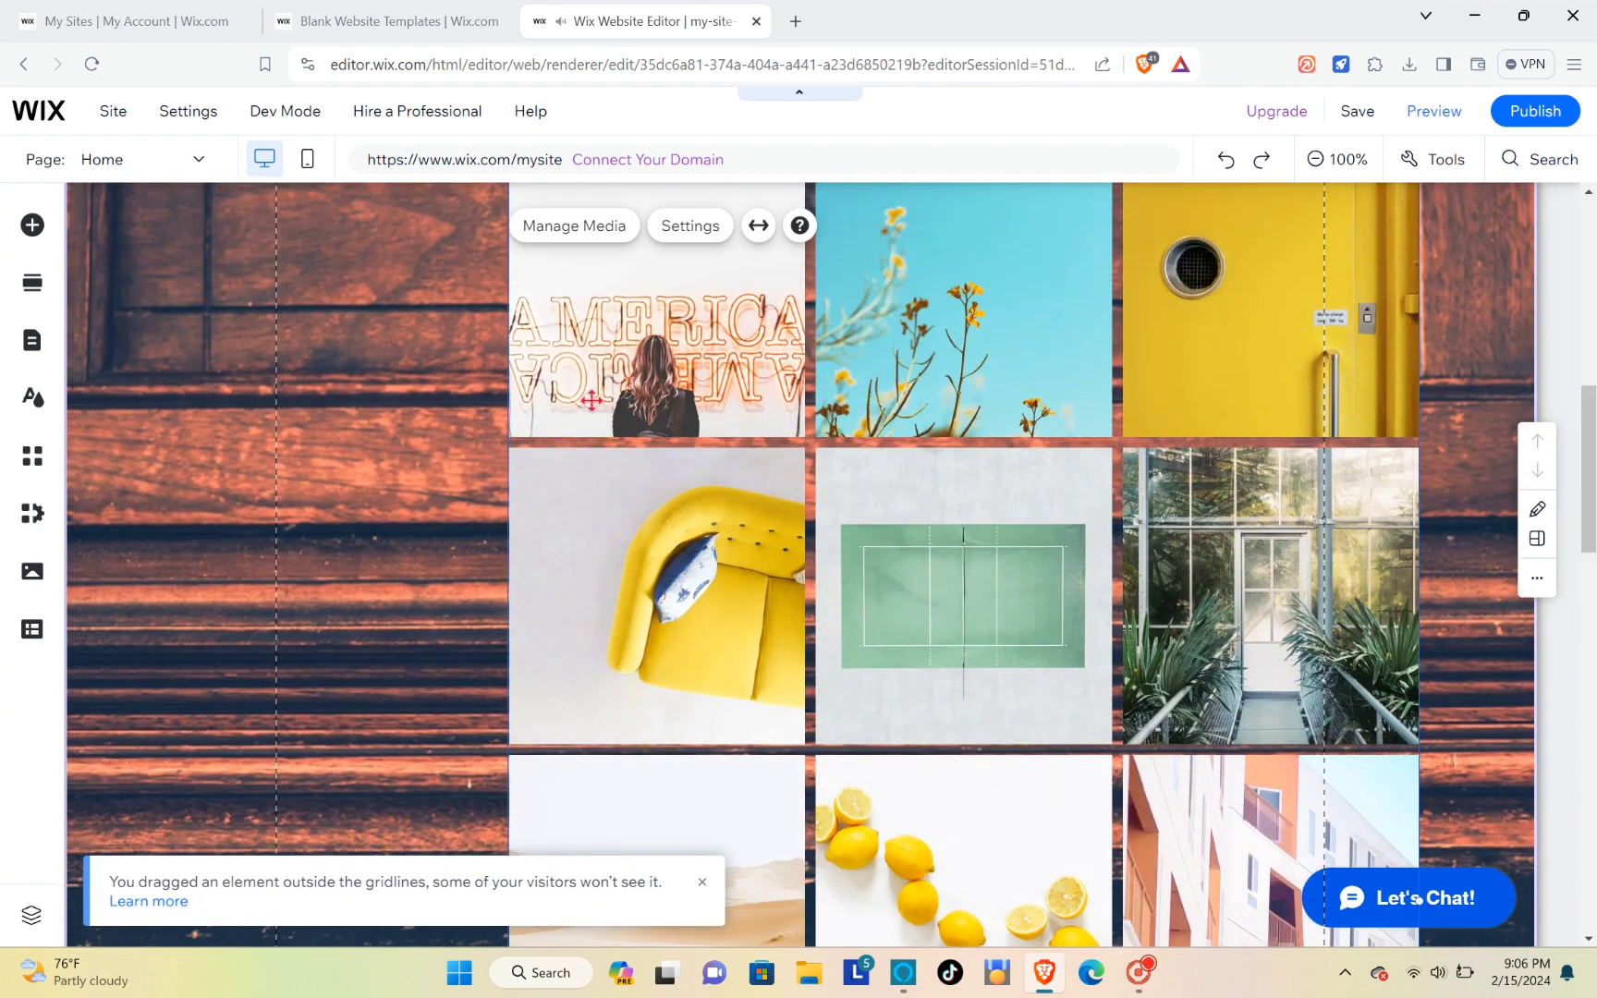
Step: Add a Heading 2 text element and place it at the left gridline beside the gallery's first image
click(34, 227)
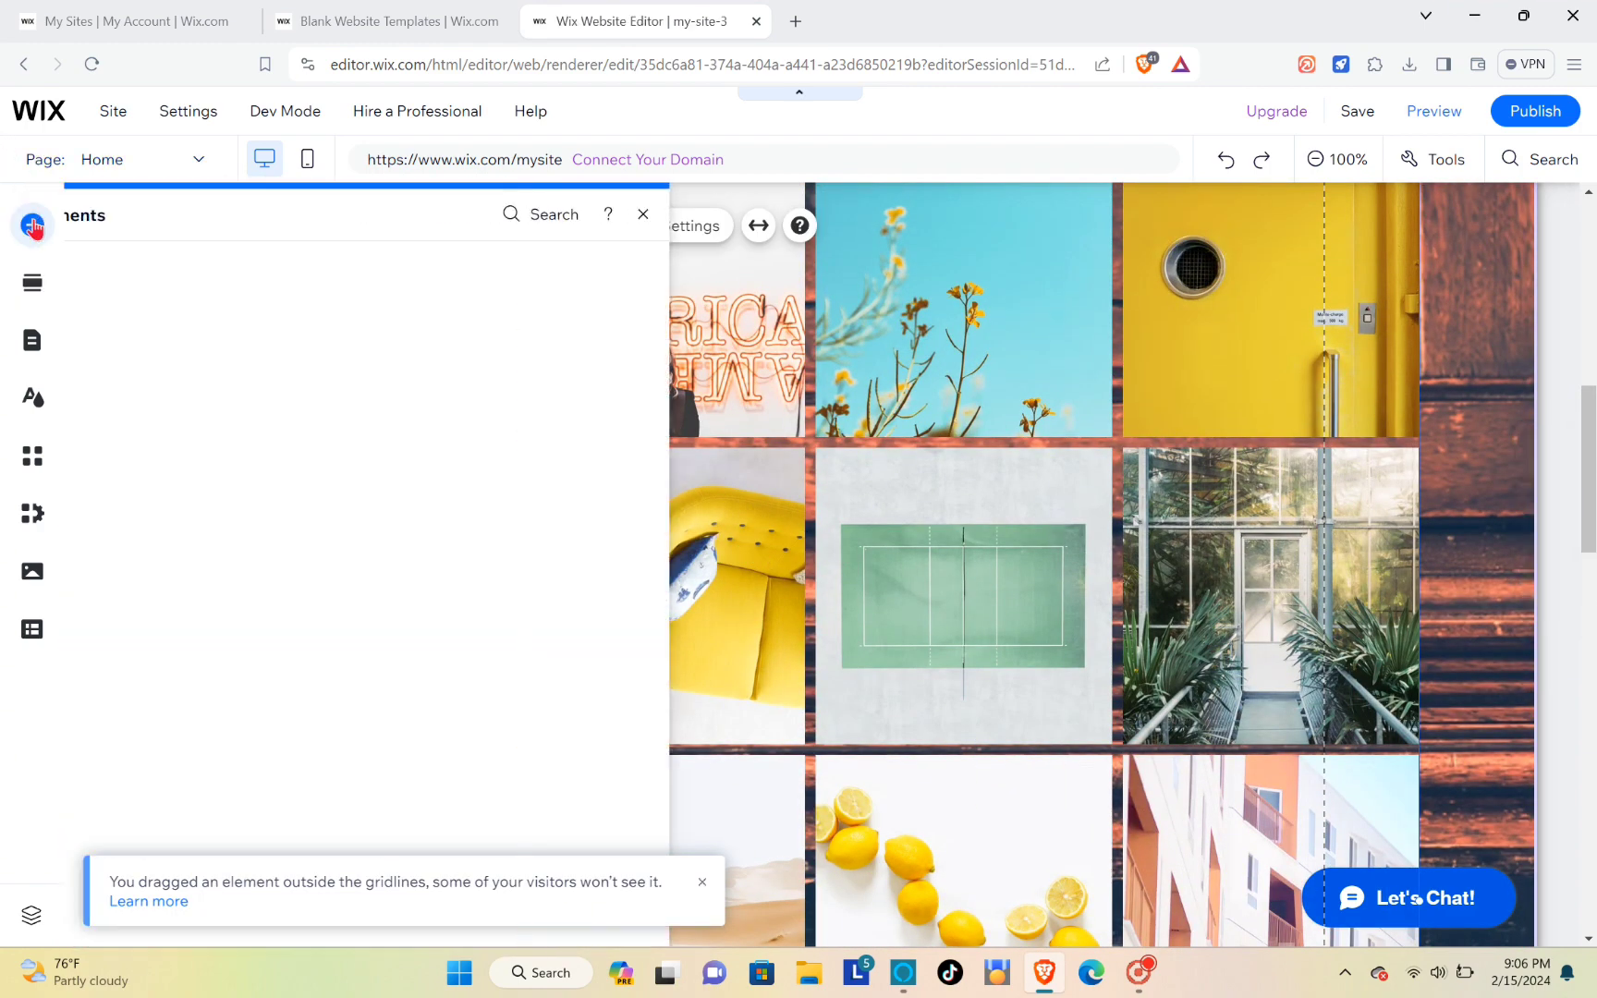
click(106, 267)
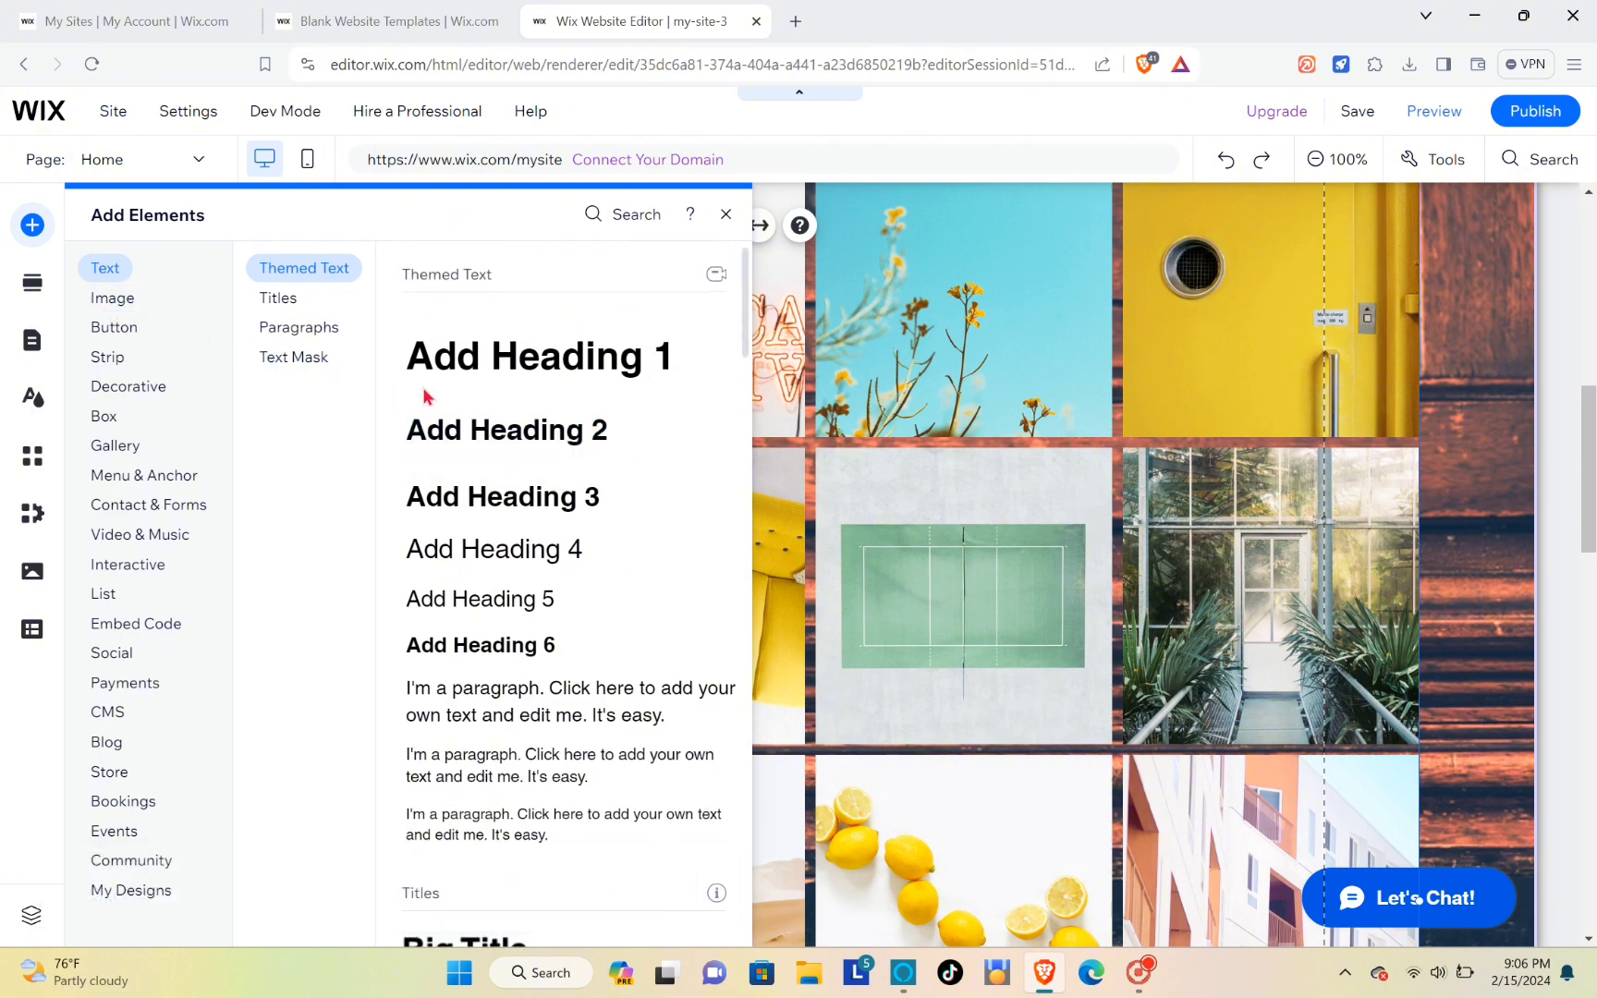
drag(510, 445, 679, 566)
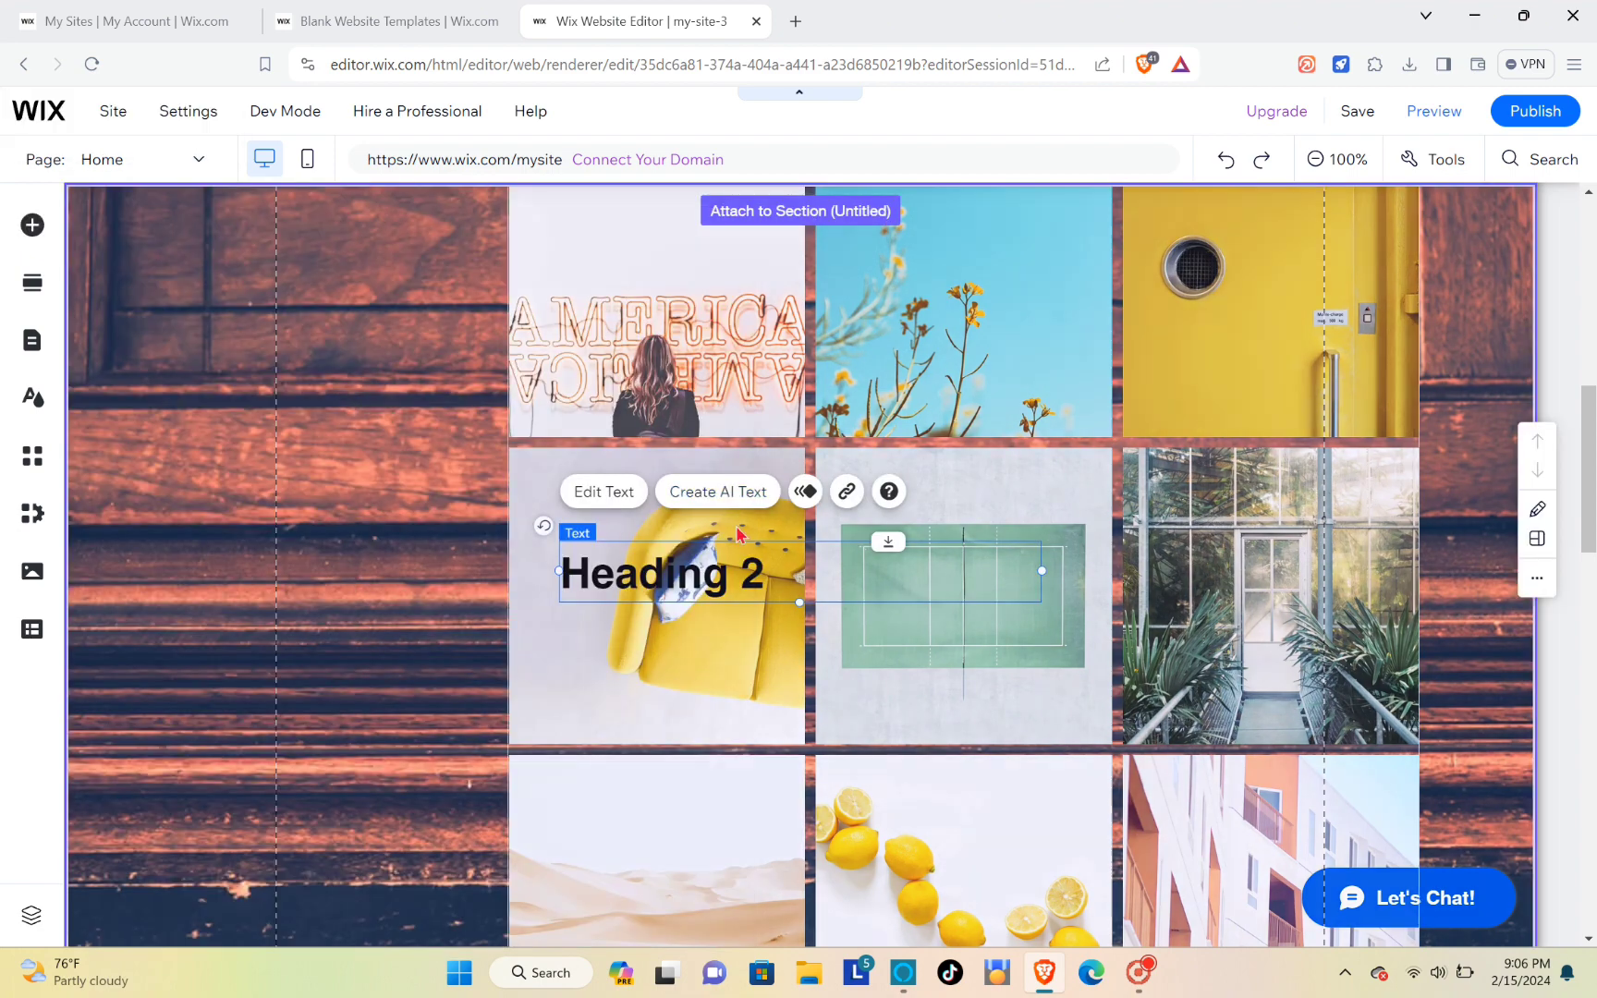
scroll(704, 559, up, 5)
scroll(702, 561, up, 2)
scroll(688, 567, down, 2)
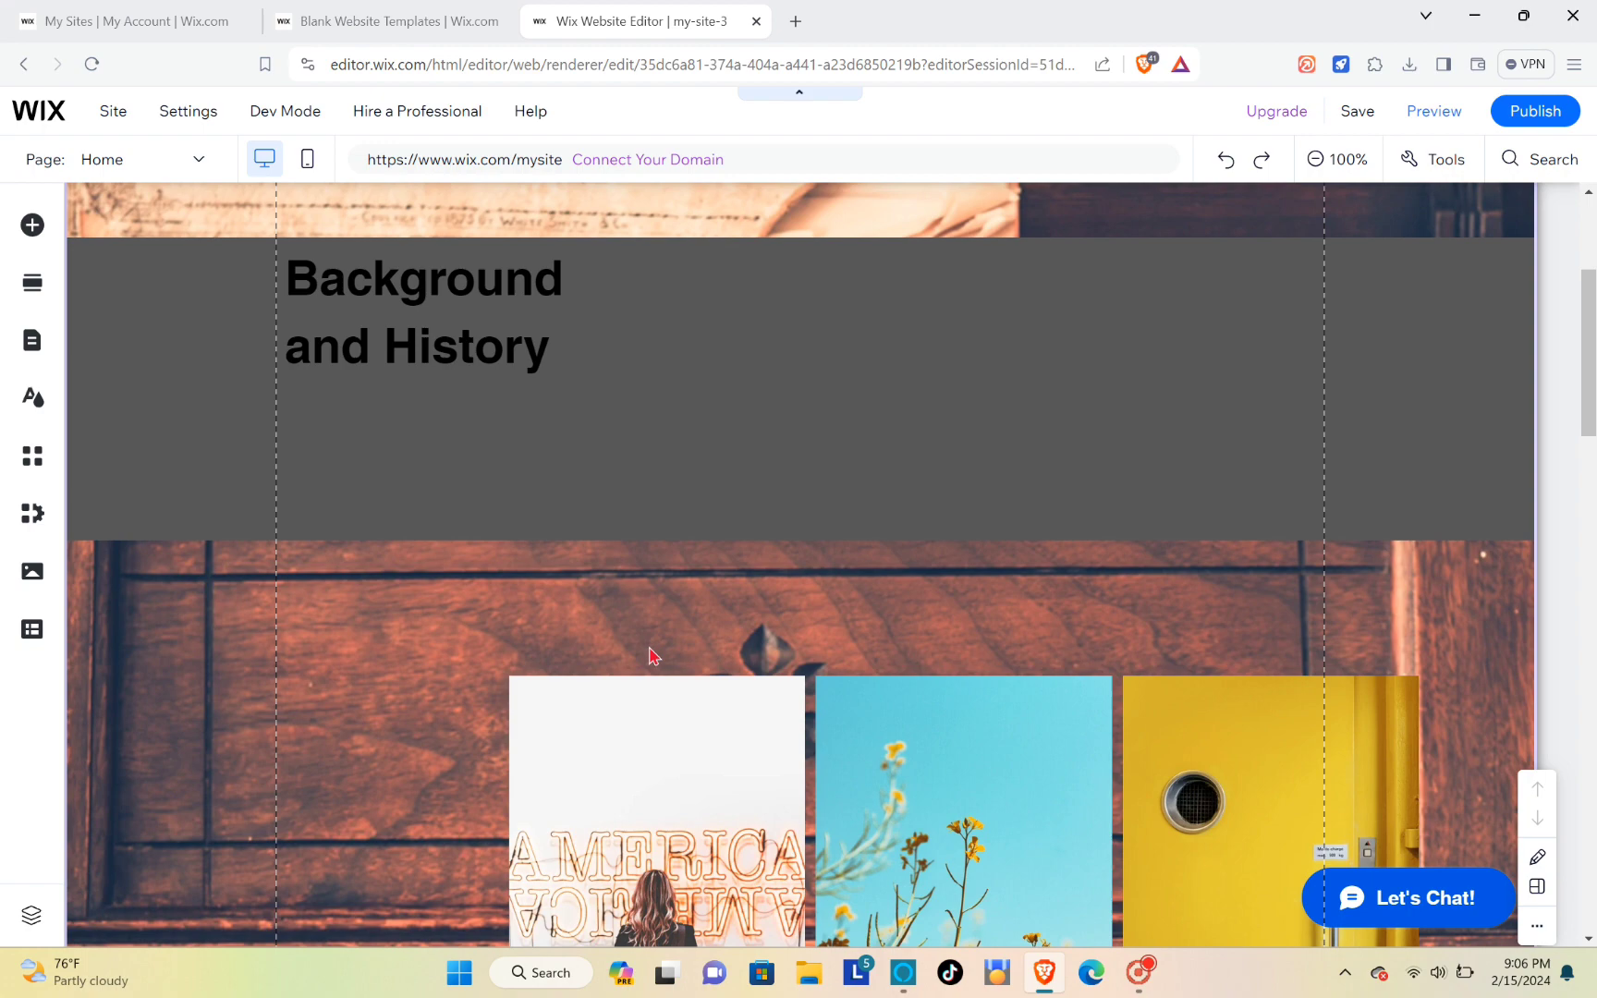
scroll(649, 654, down, 6)
drag(642, 572, 351, 205)
scroll(398, 305, up, 5)
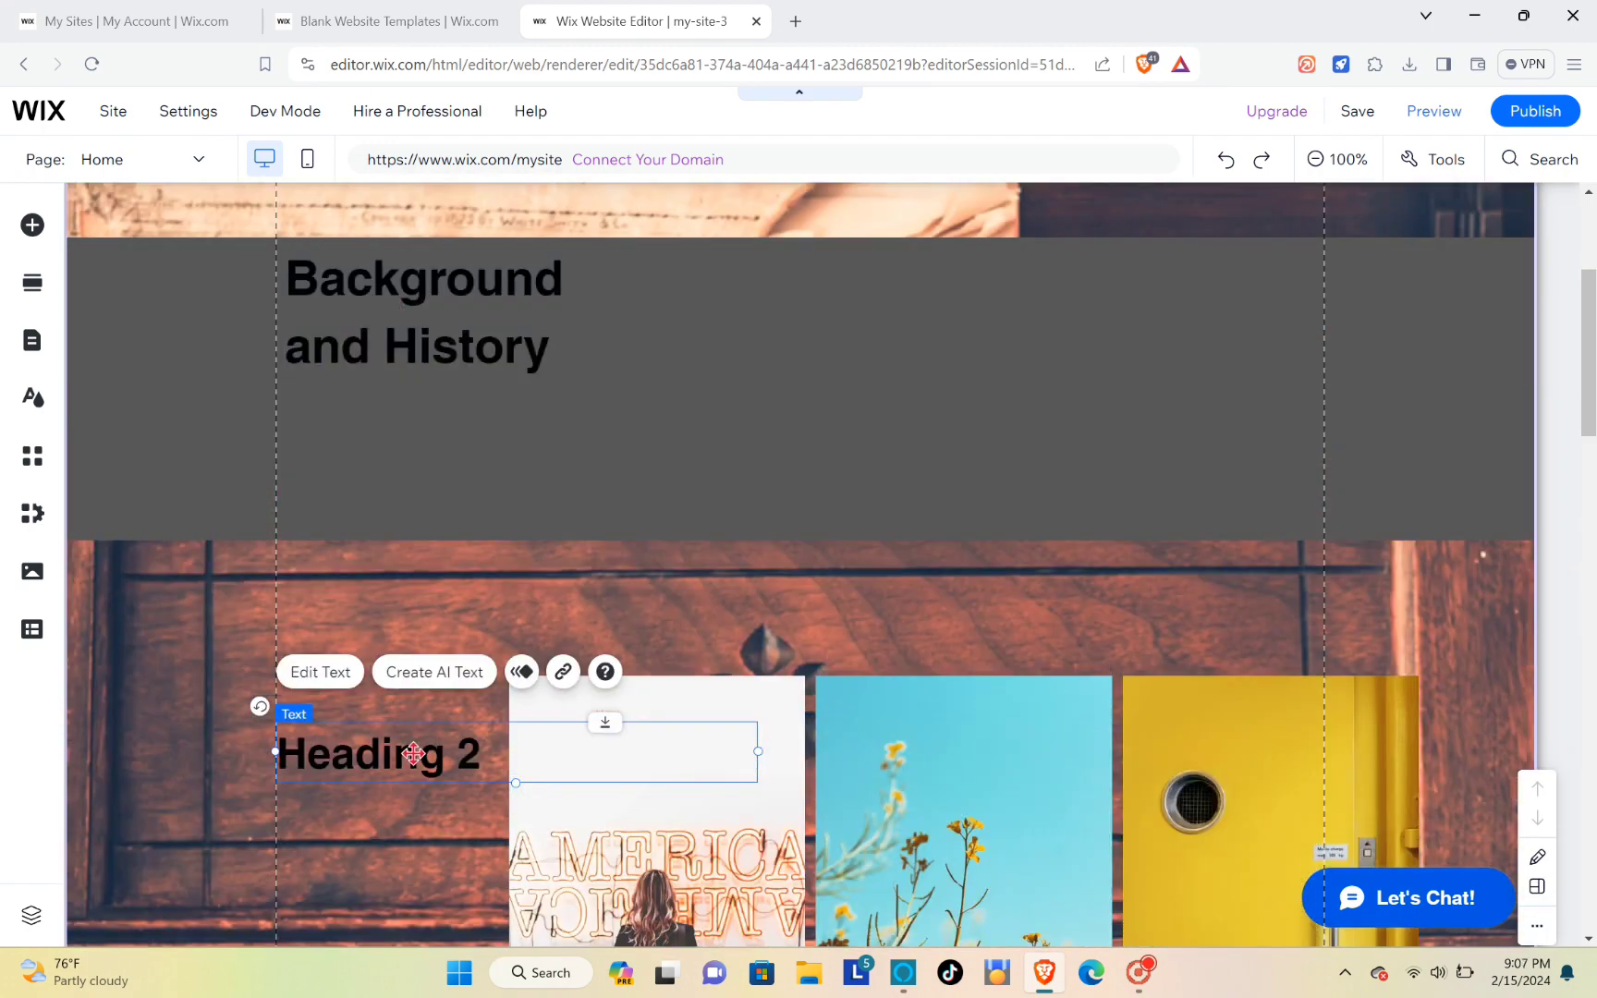
Step: Move the Heading 2 text above the gallery's first image and replace its text with "AESTHETIC"
drag(413, 753, 430, 591)
double_click(435, 603)
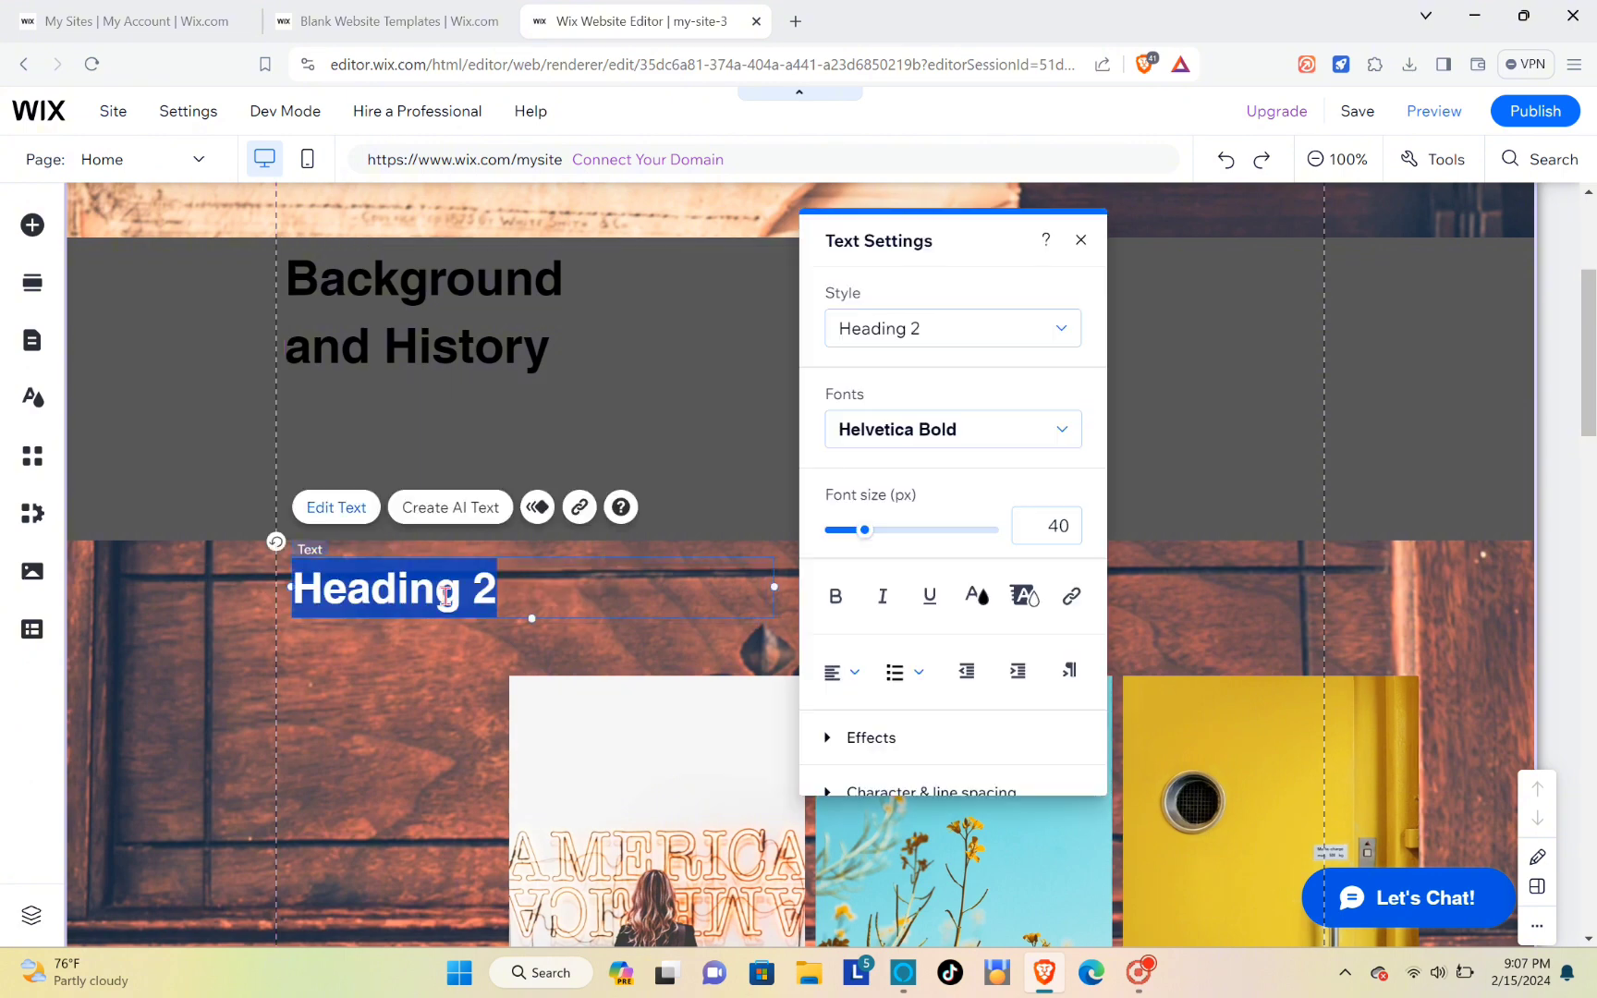
key(Caps_Lock)
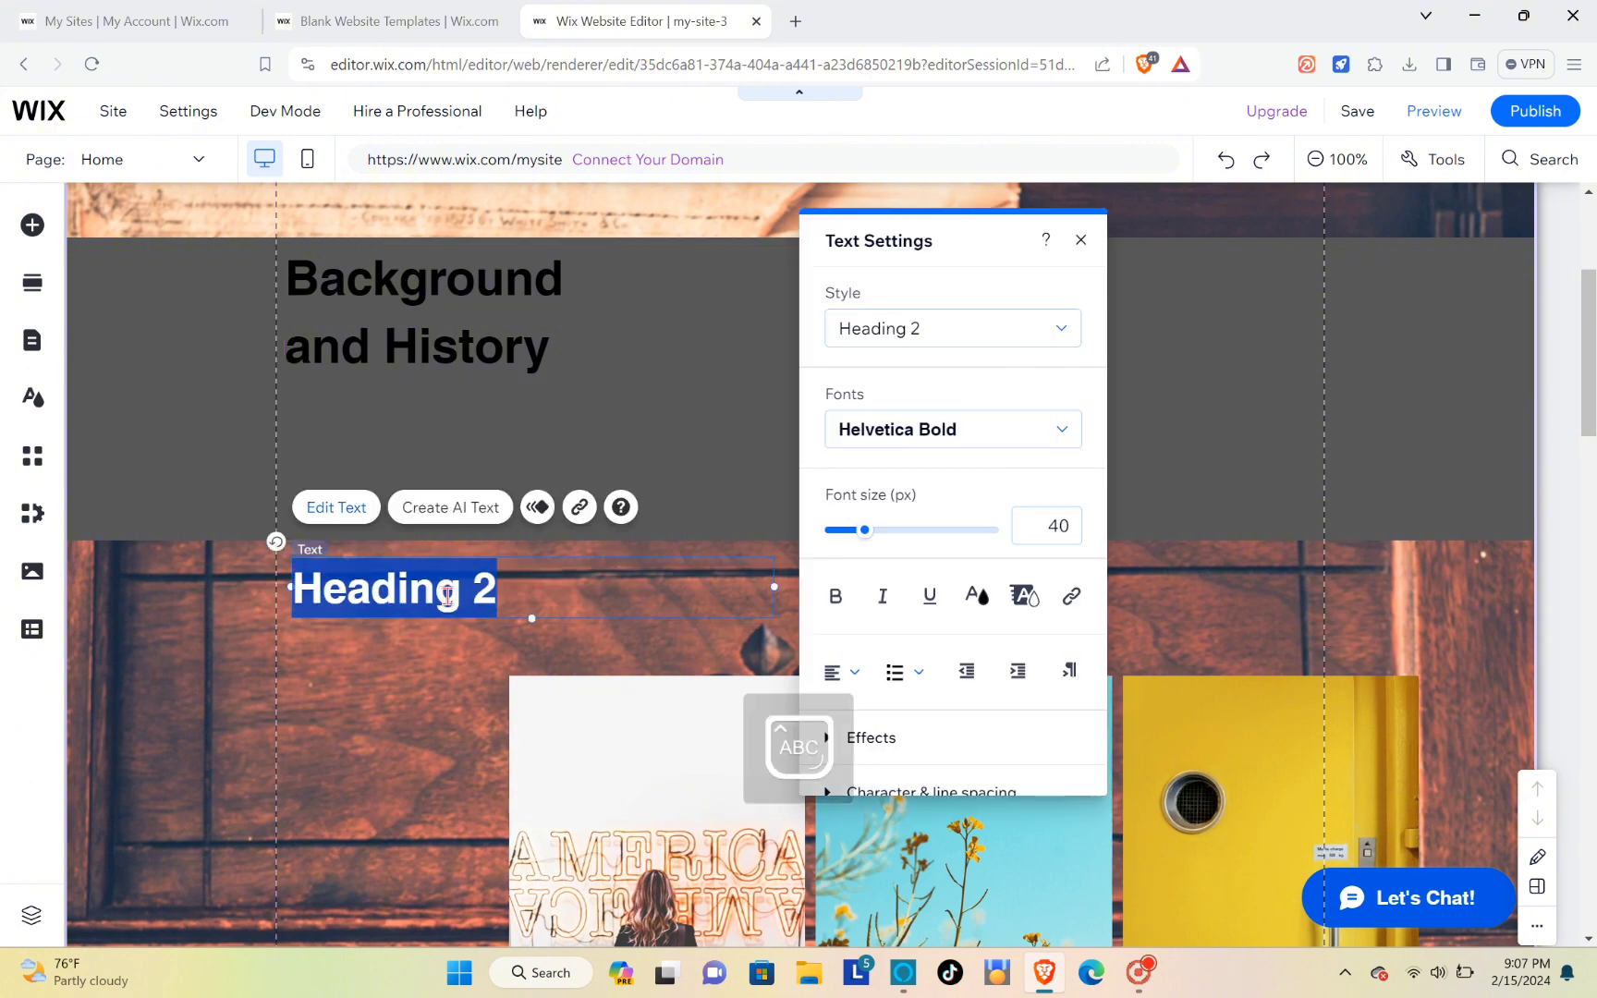
text(AEST)
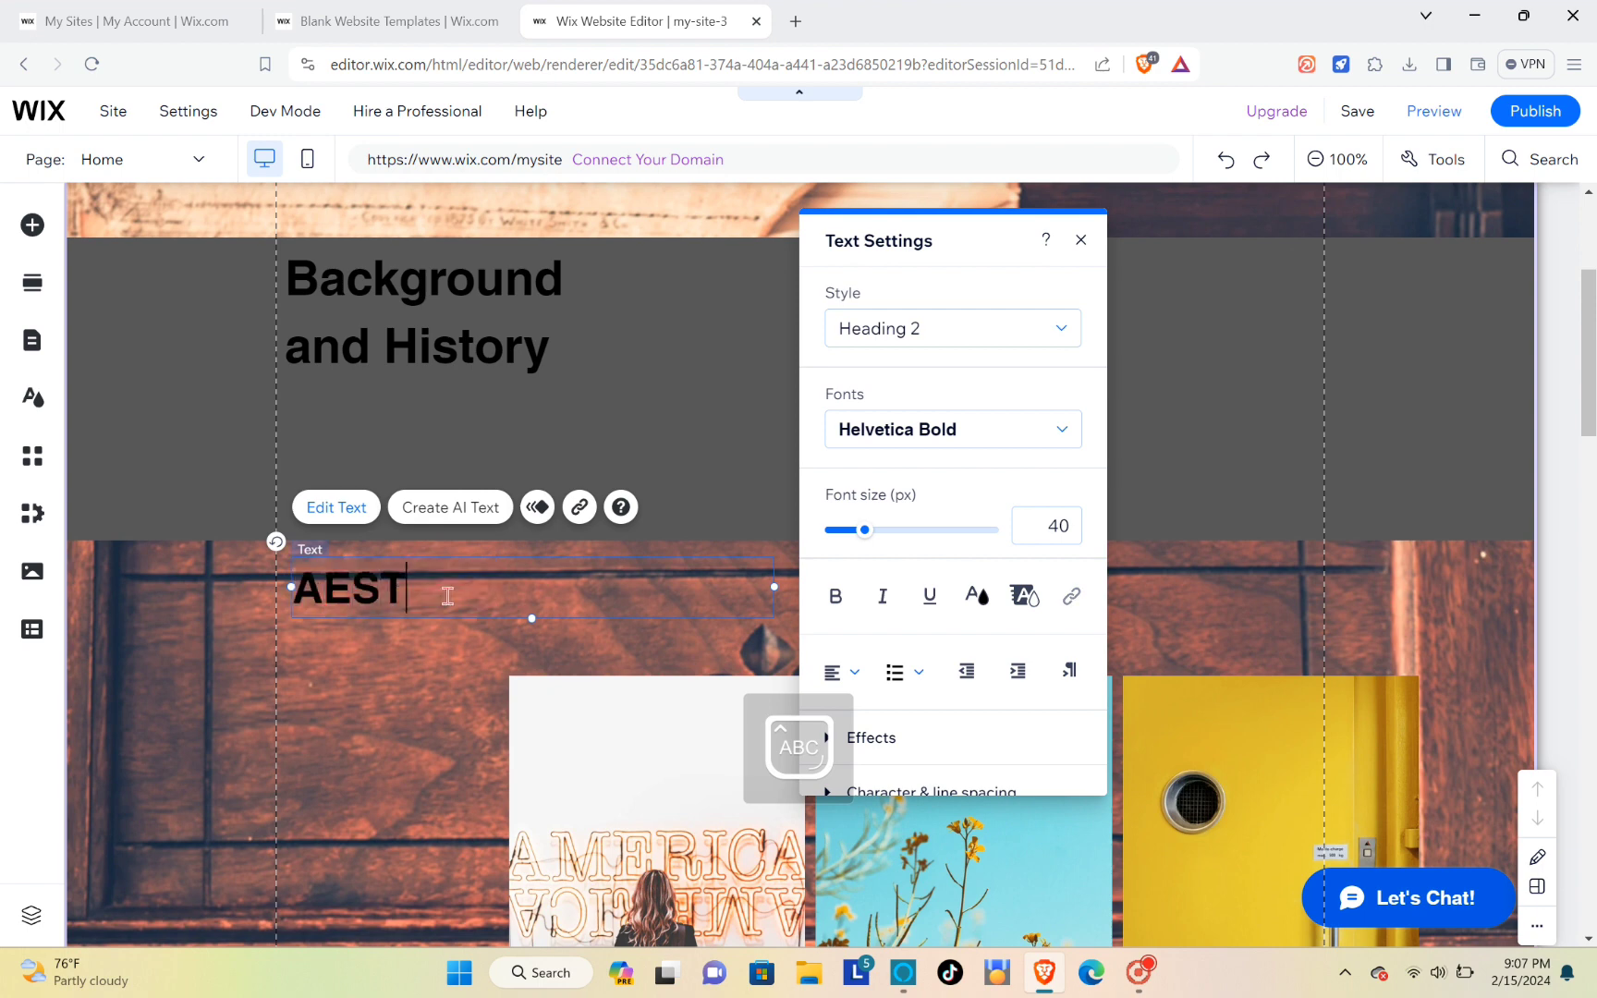
text(HETIC)
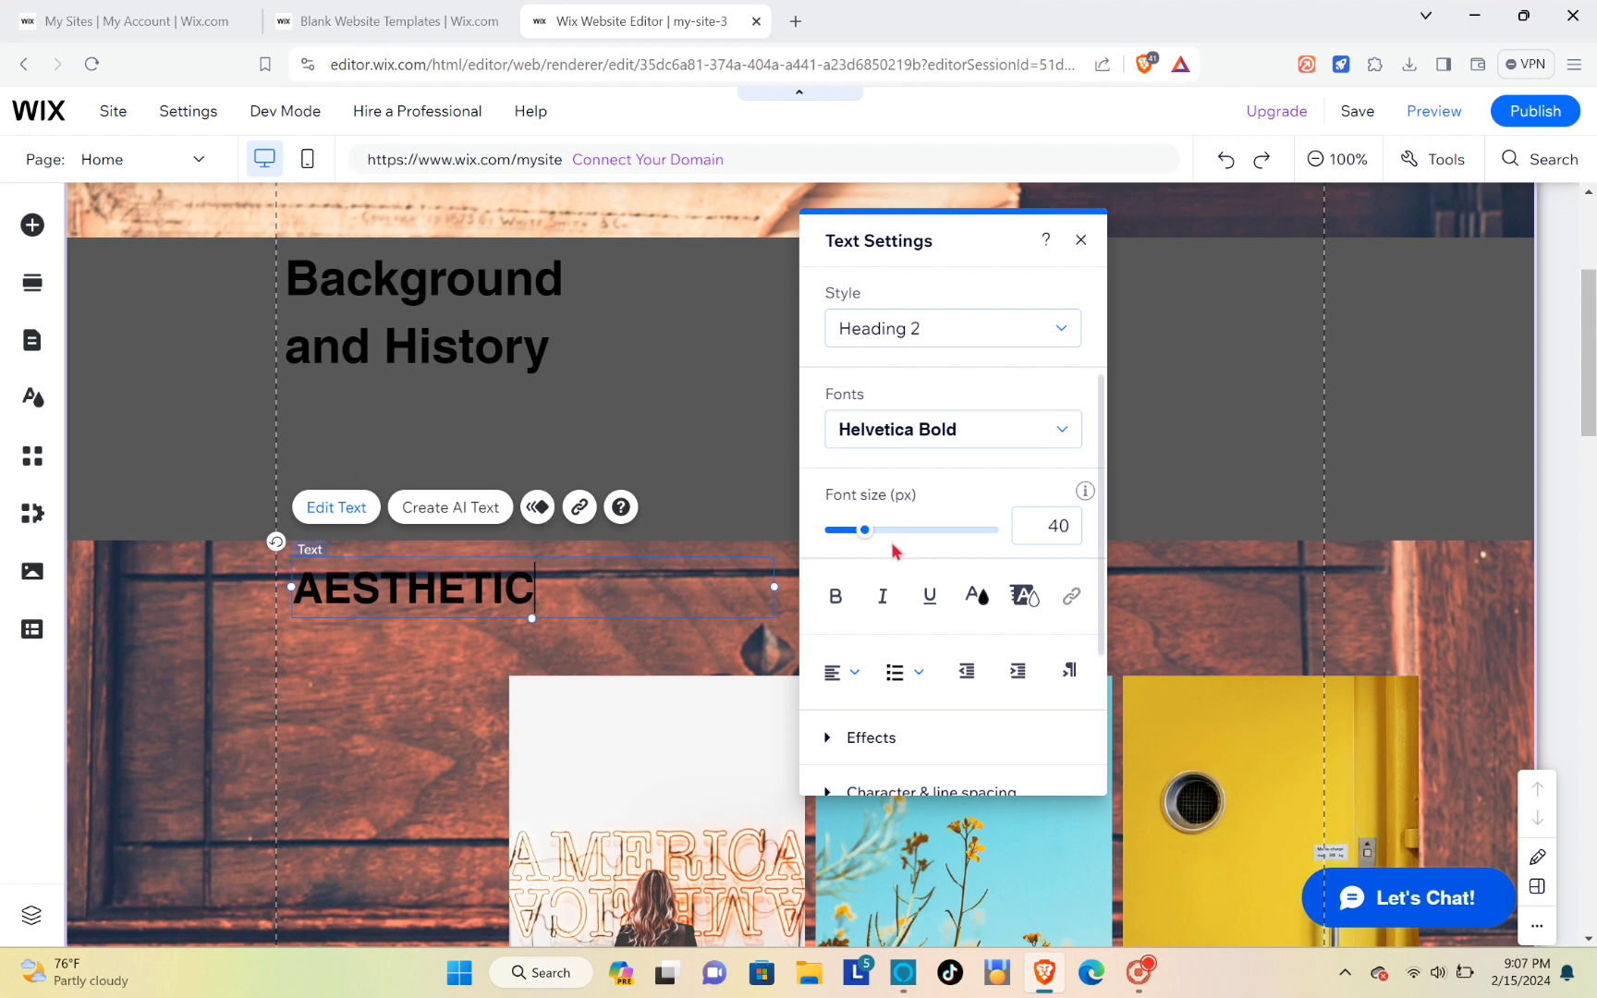
Step: Colour the AESTHETIC heading white (#FFFFFF) and shift it slightly right and down
double_click(547, 608)
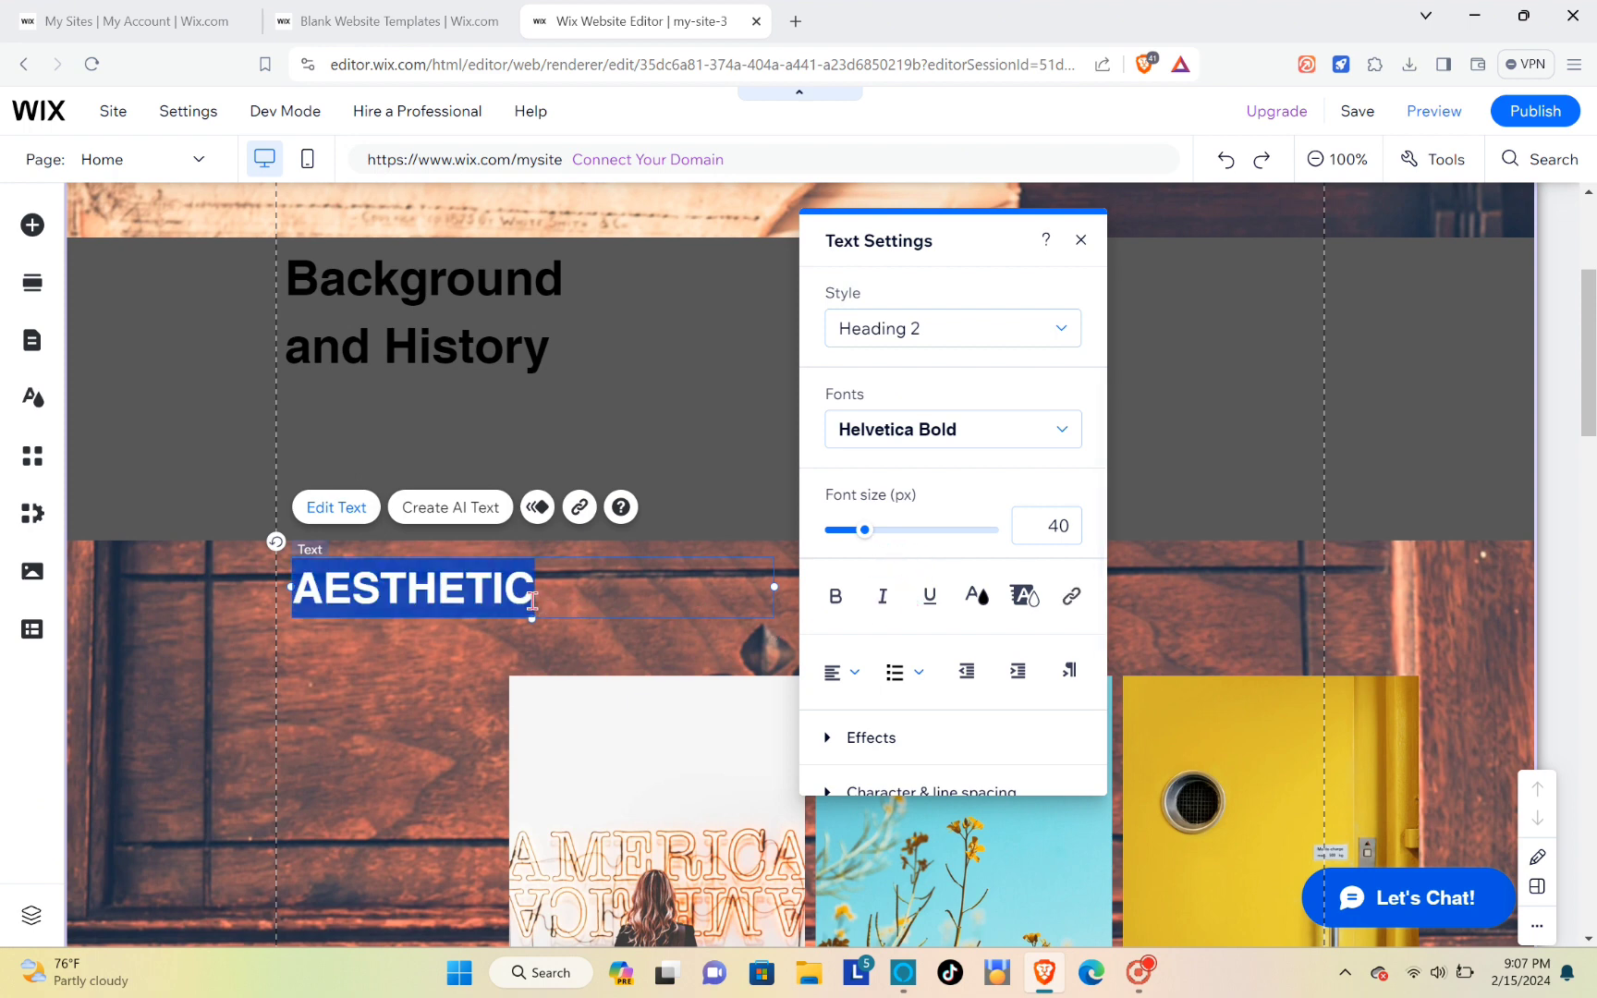
click(977, 595)
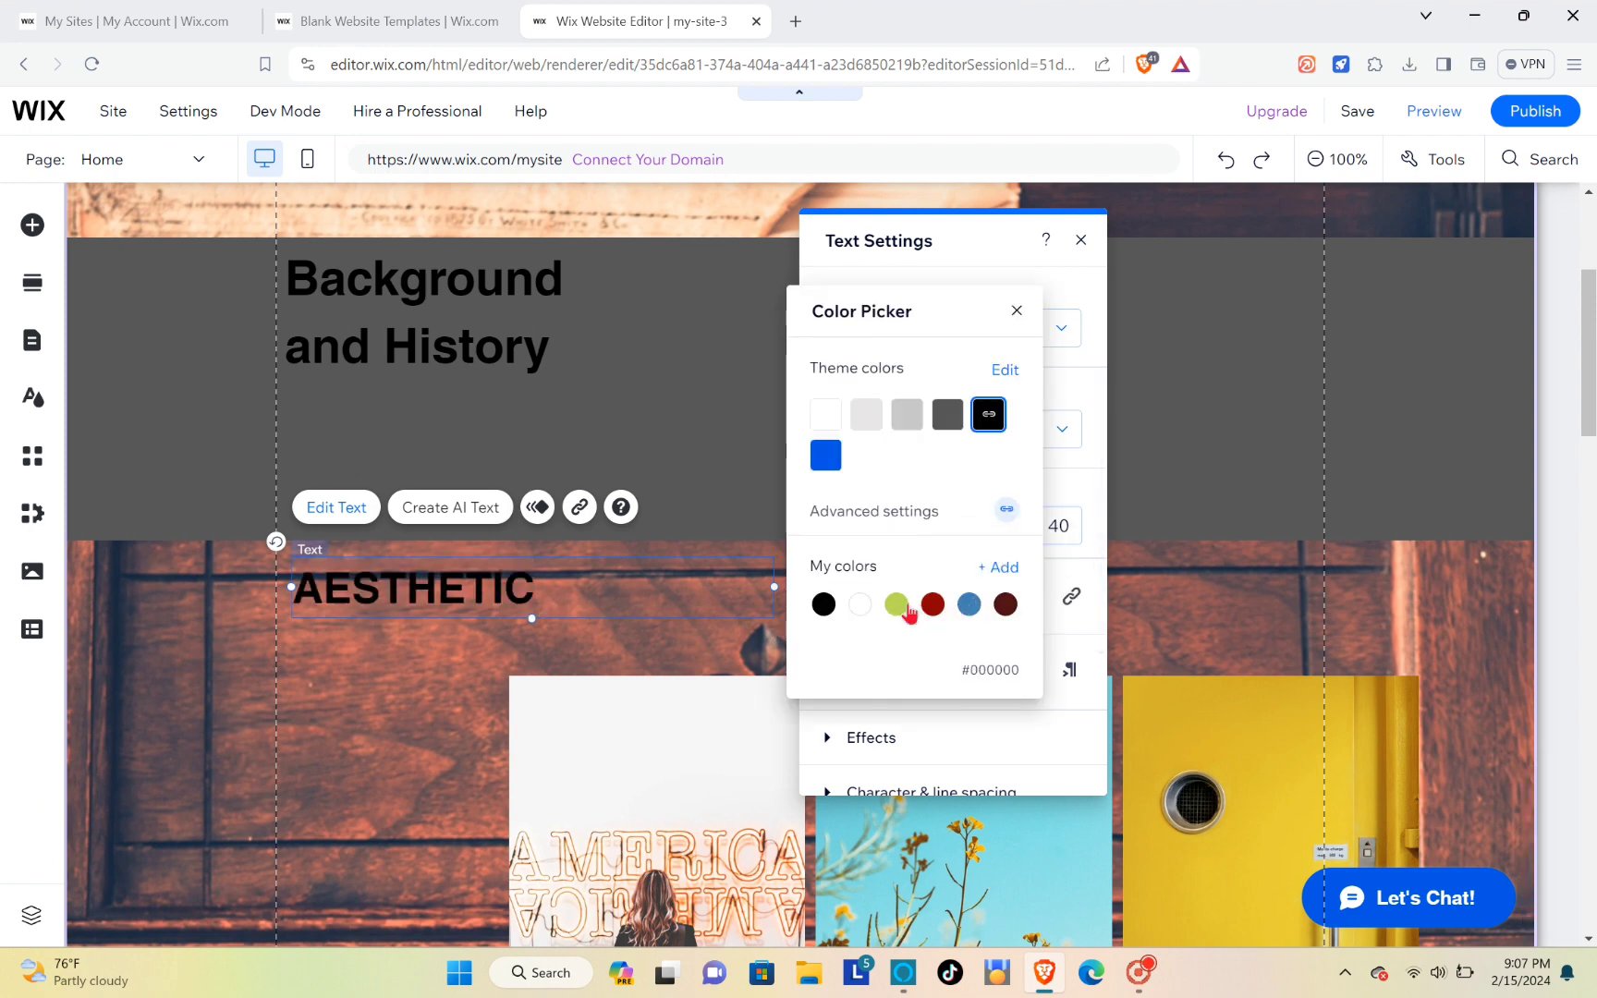
click(860, 606)
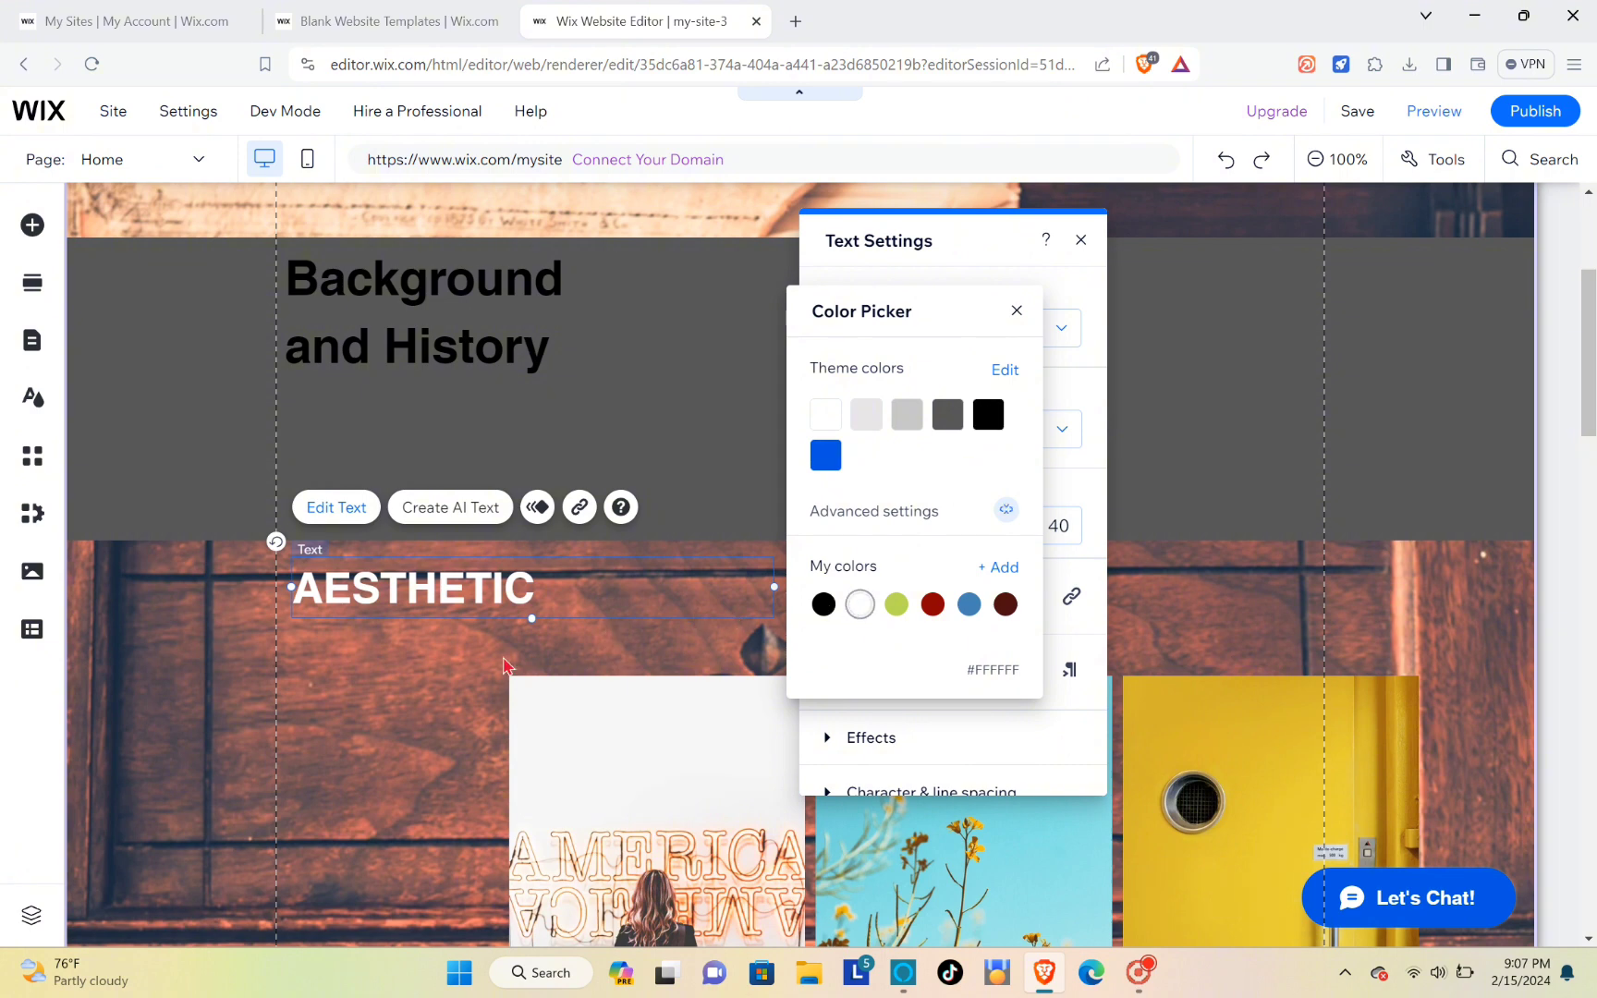
click(467, 675)
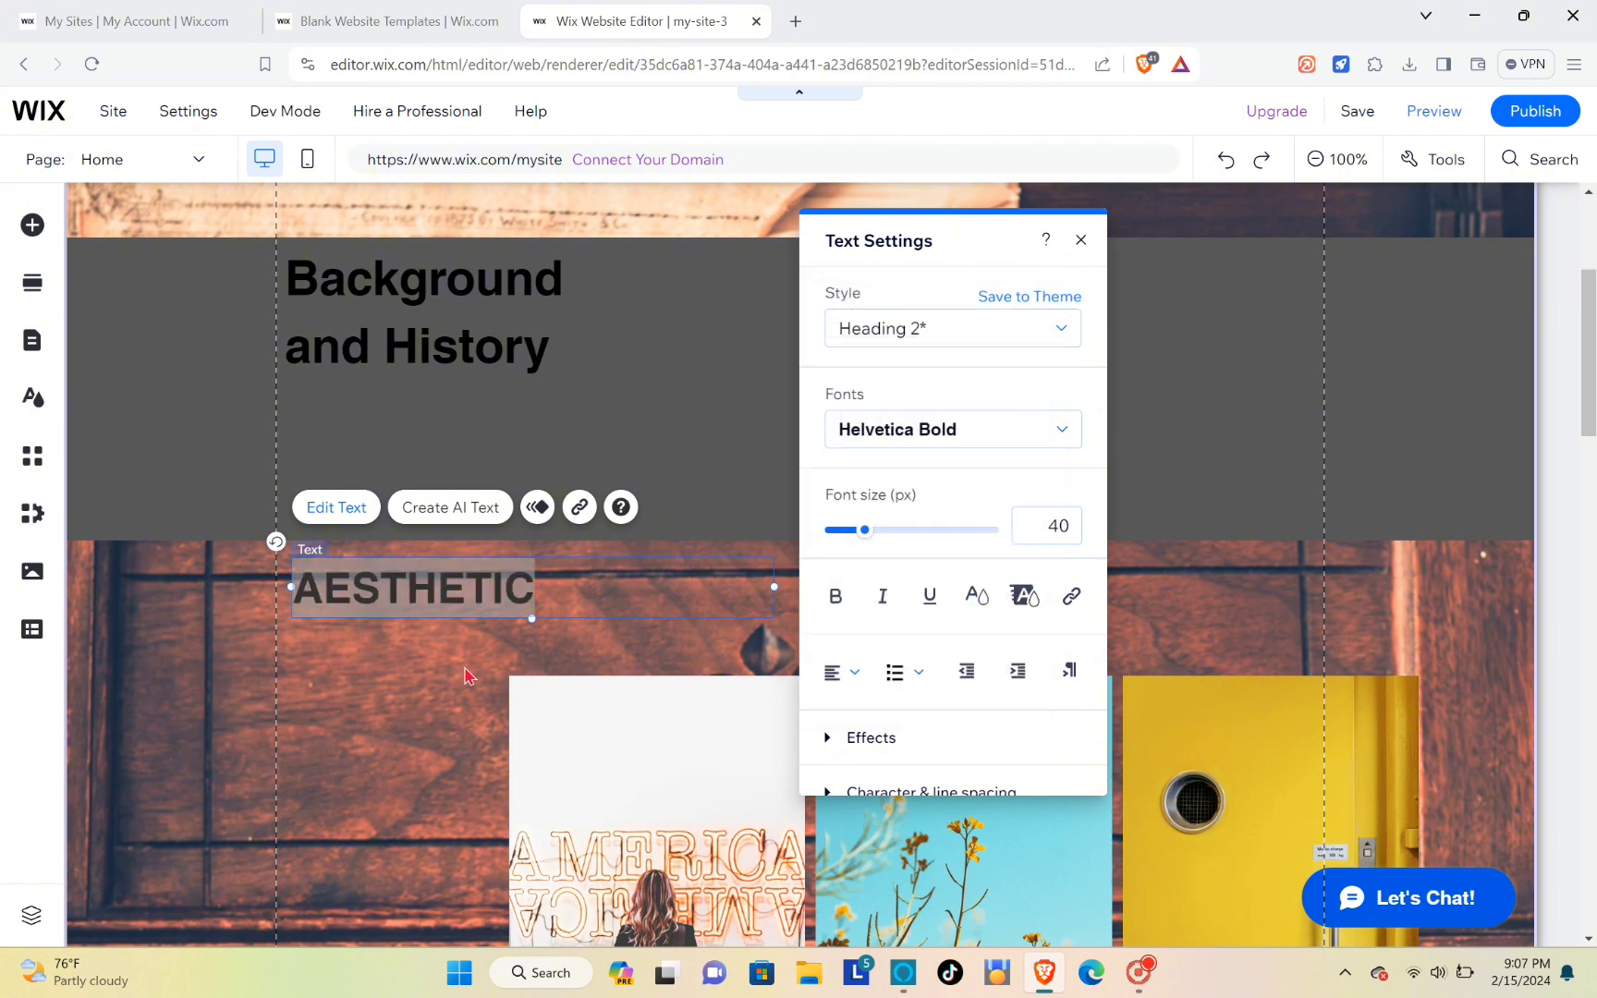
click(442, 710)
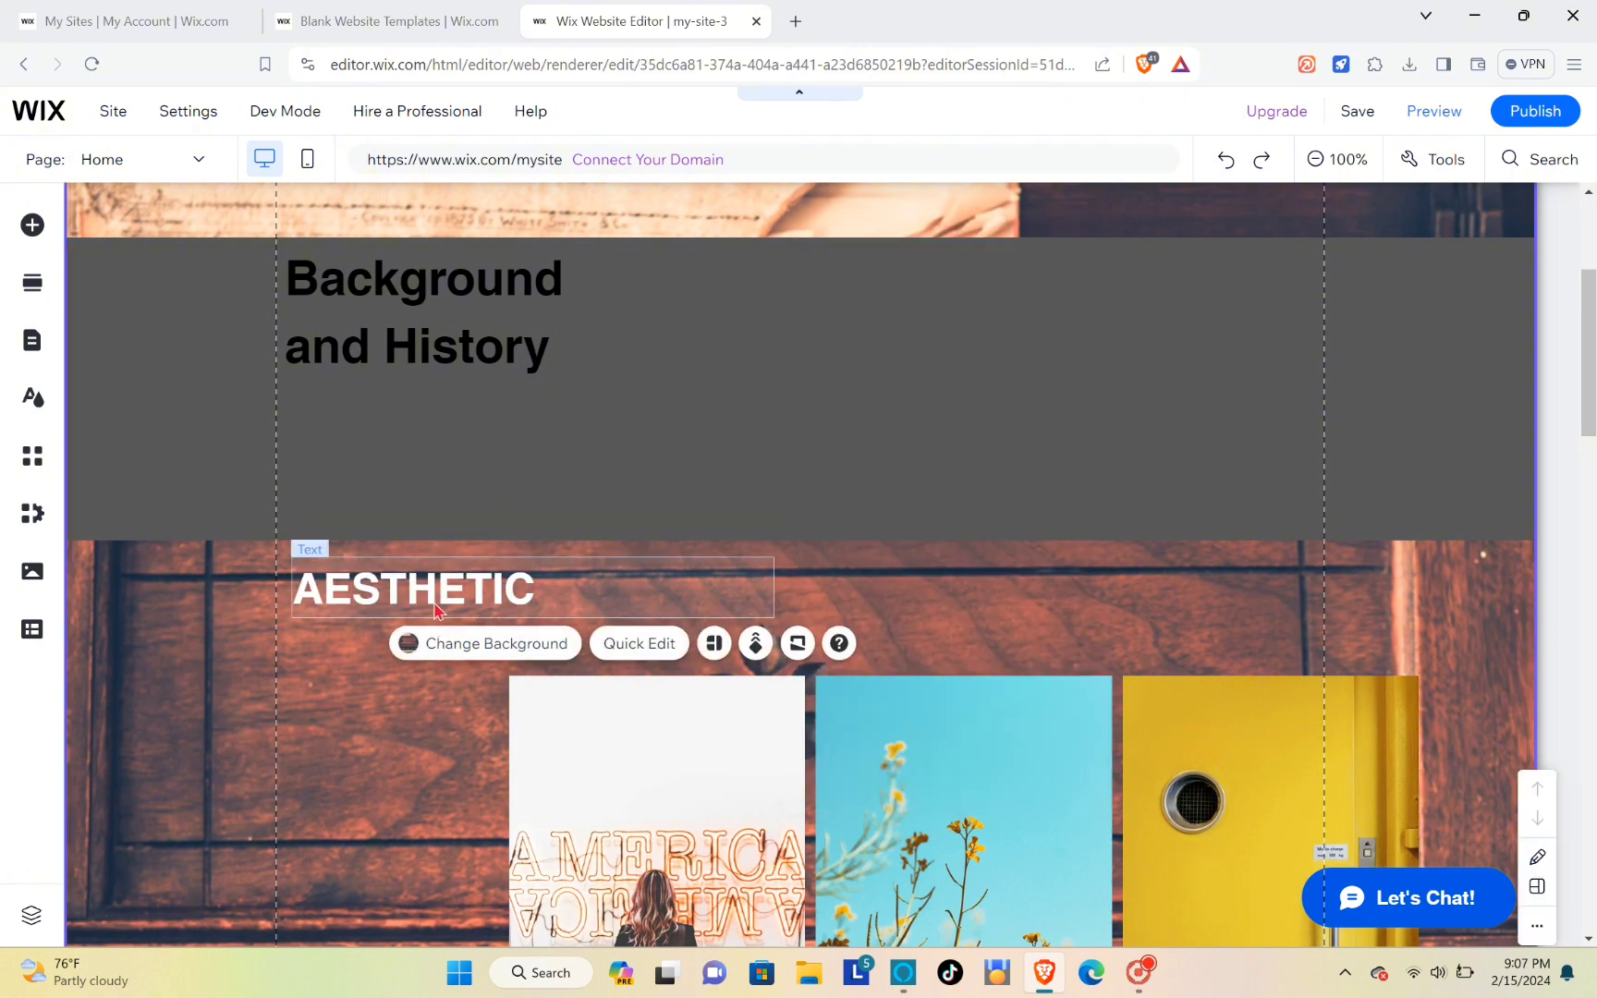
drag(435, 603, 449, 609)
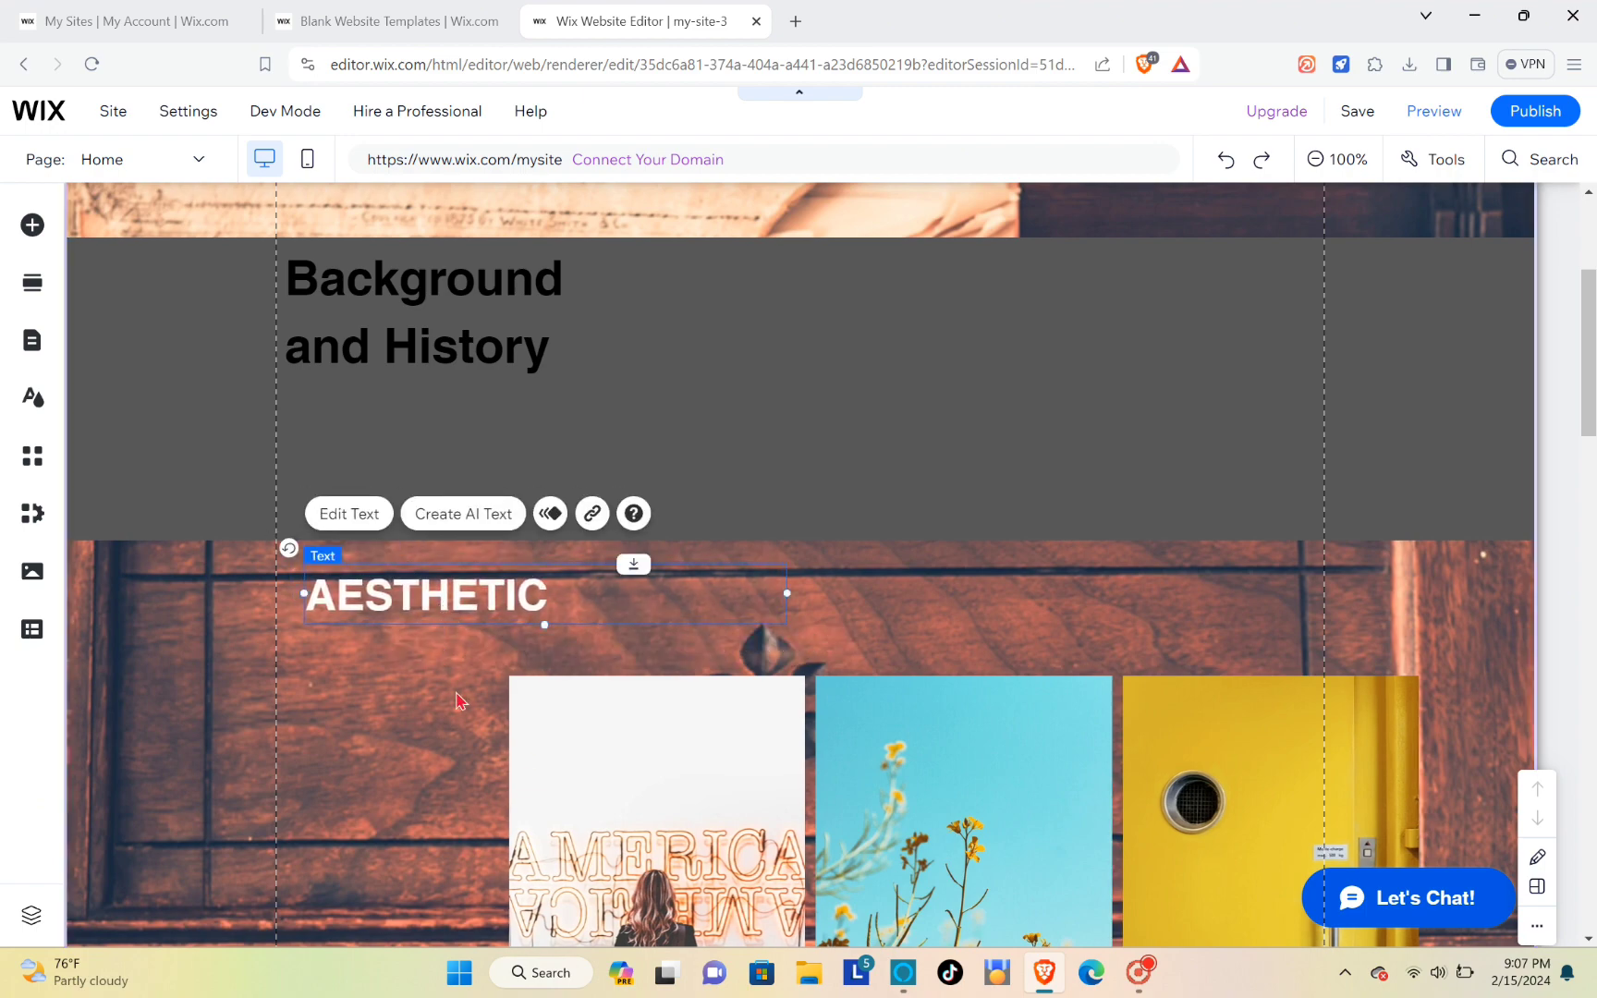
Step: Open the gallery's media organizer and delete all of its placeholder images
scroll(863, 739, down, 3)
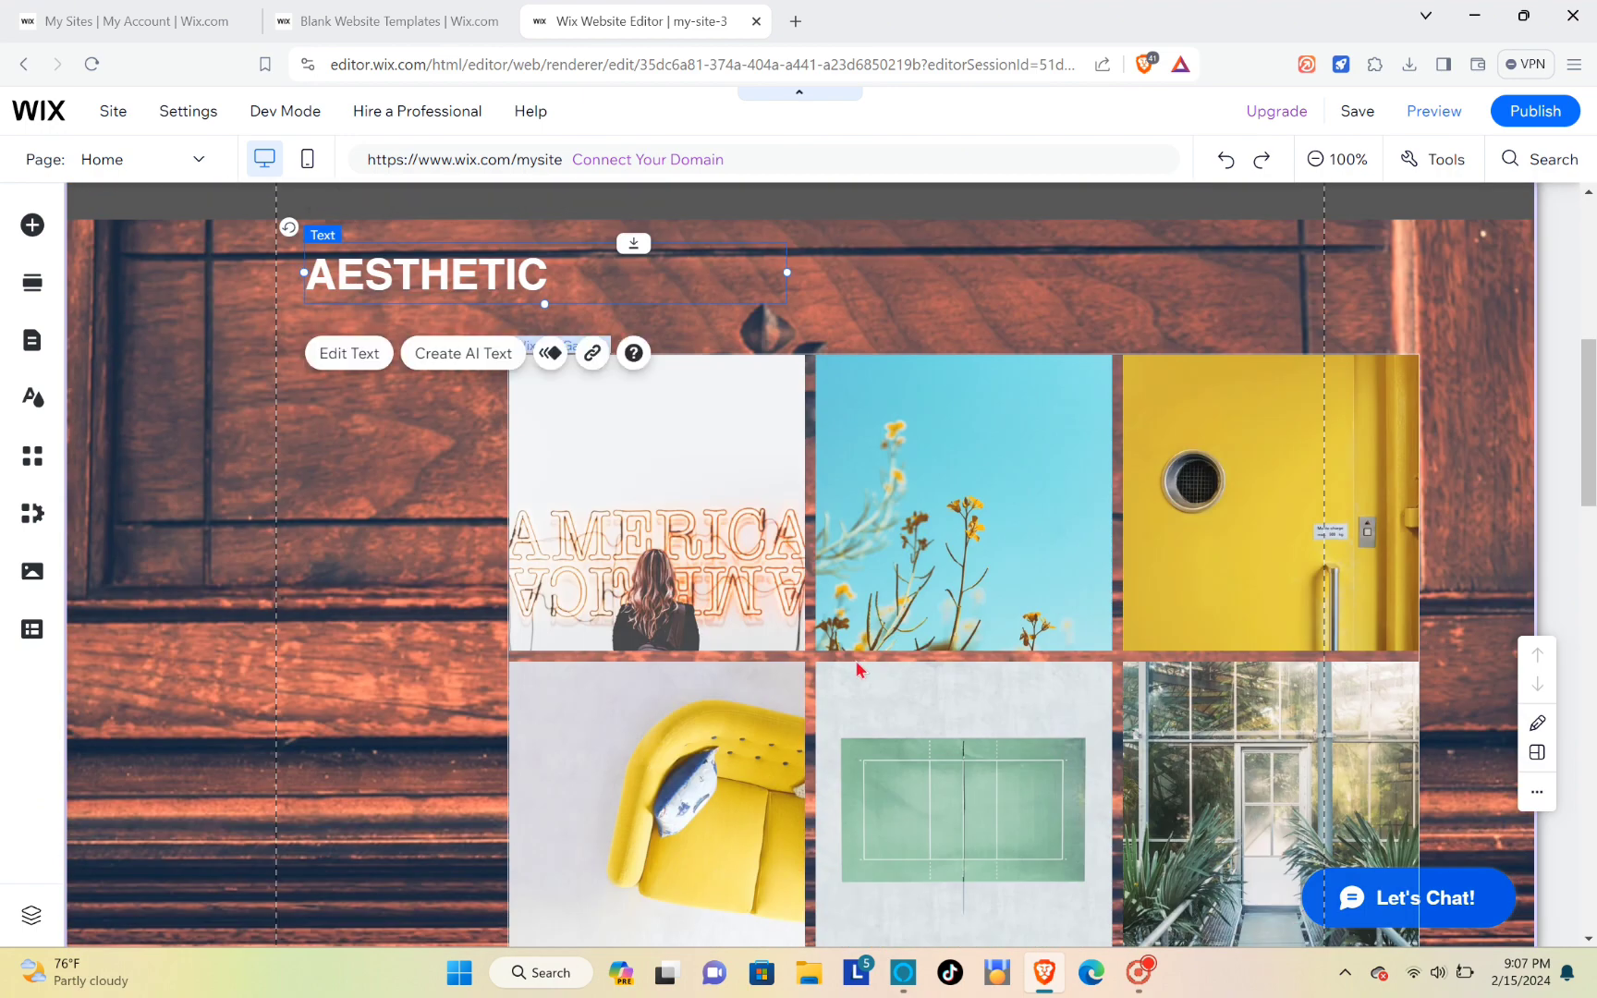
scroll(799, 624, down, 8)
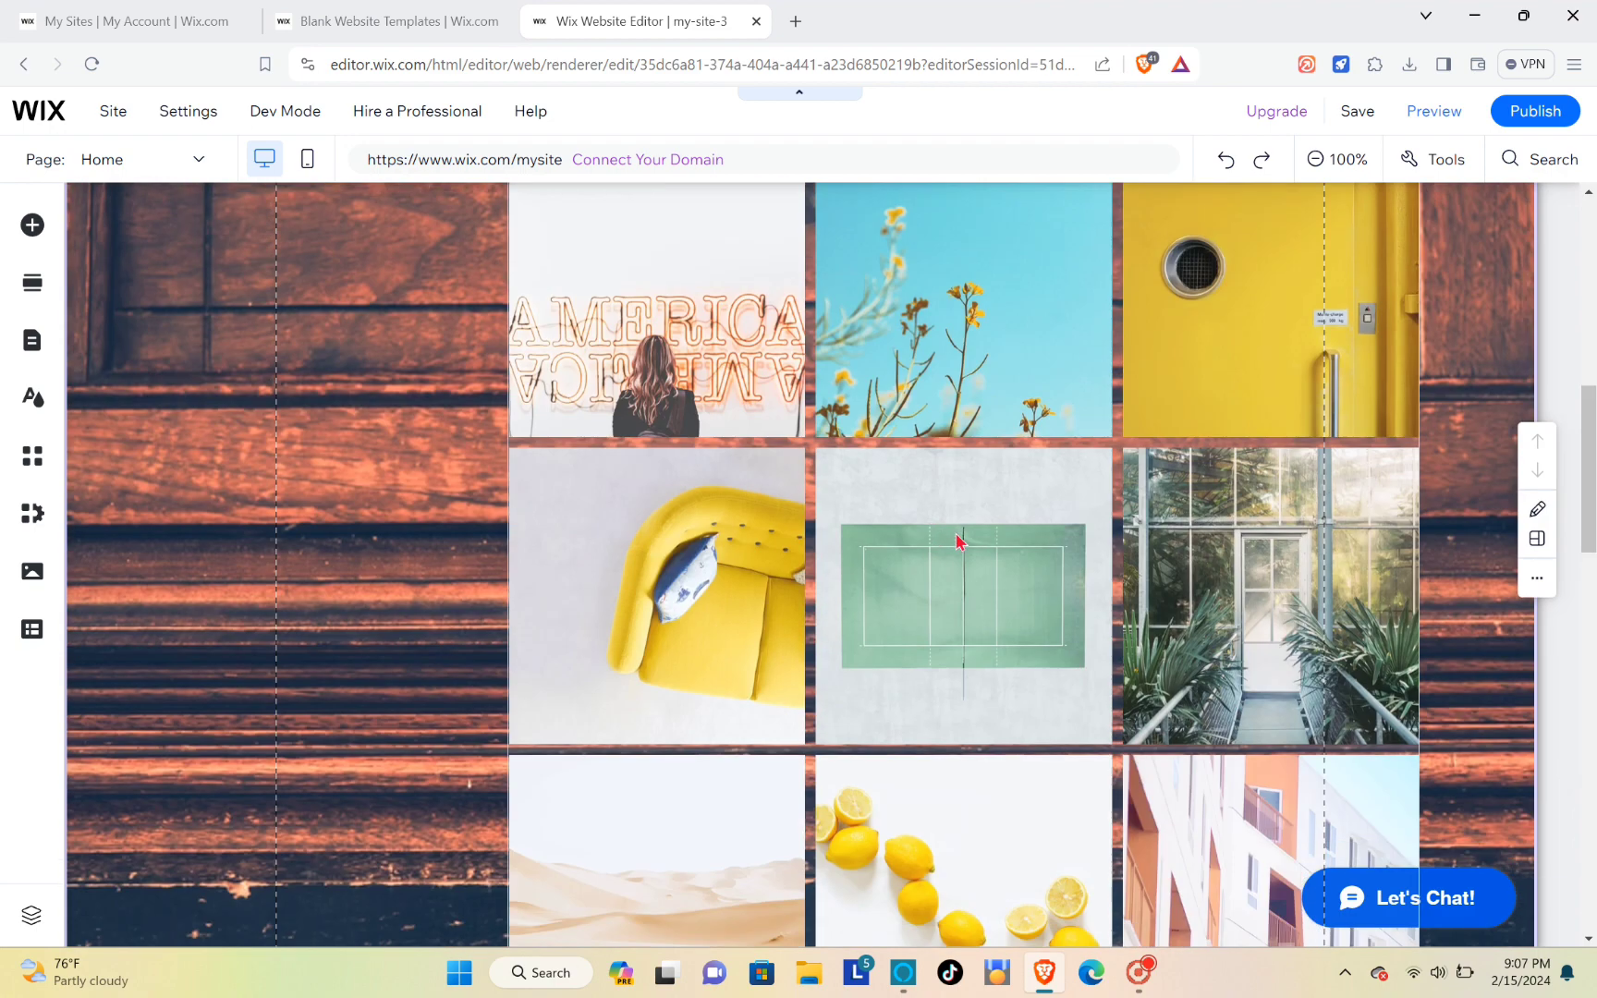
scroll(1074, 482, up, 7)
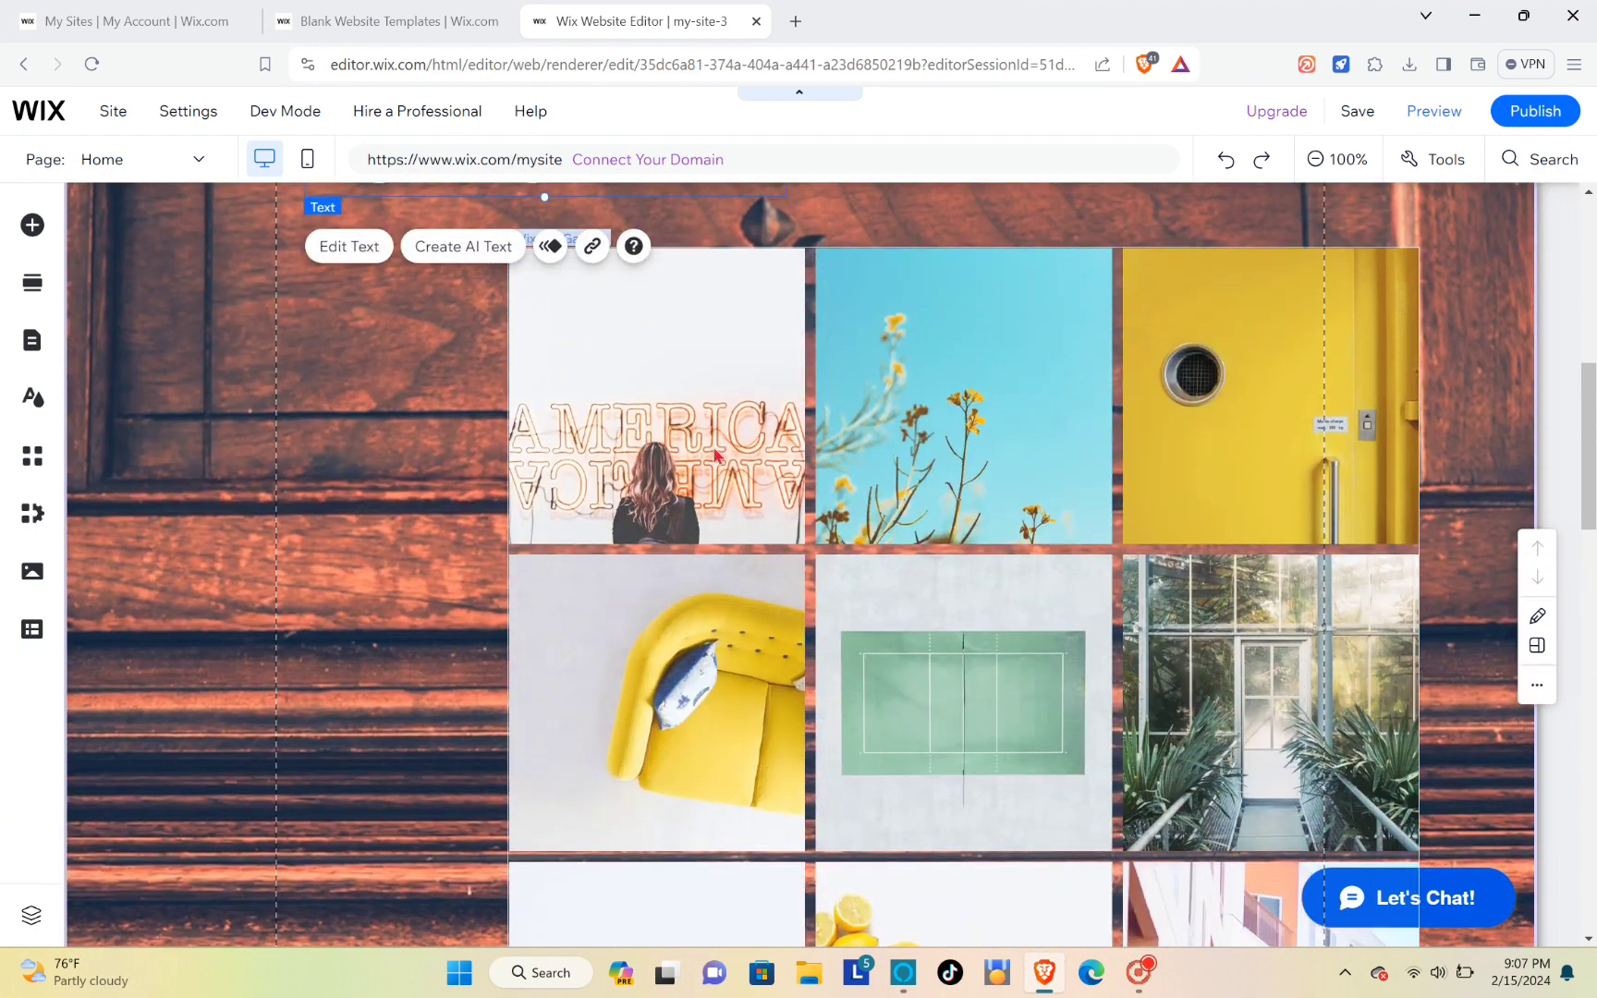
click(675, 431)
click(674, 381)
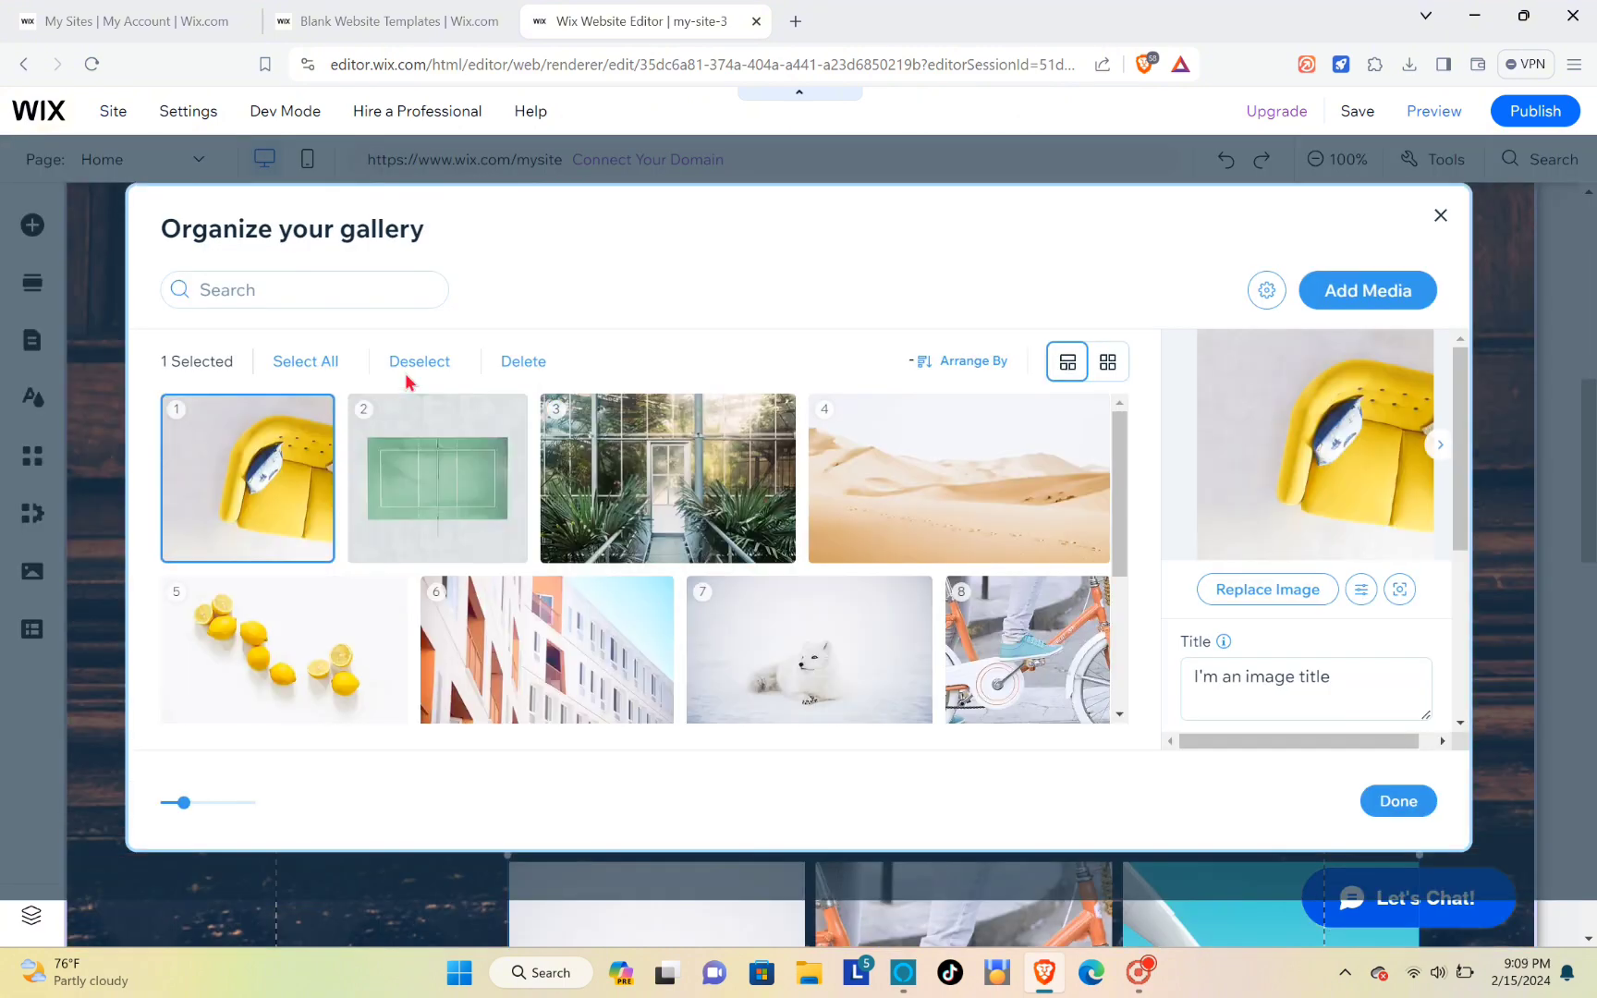
click(322, 365)
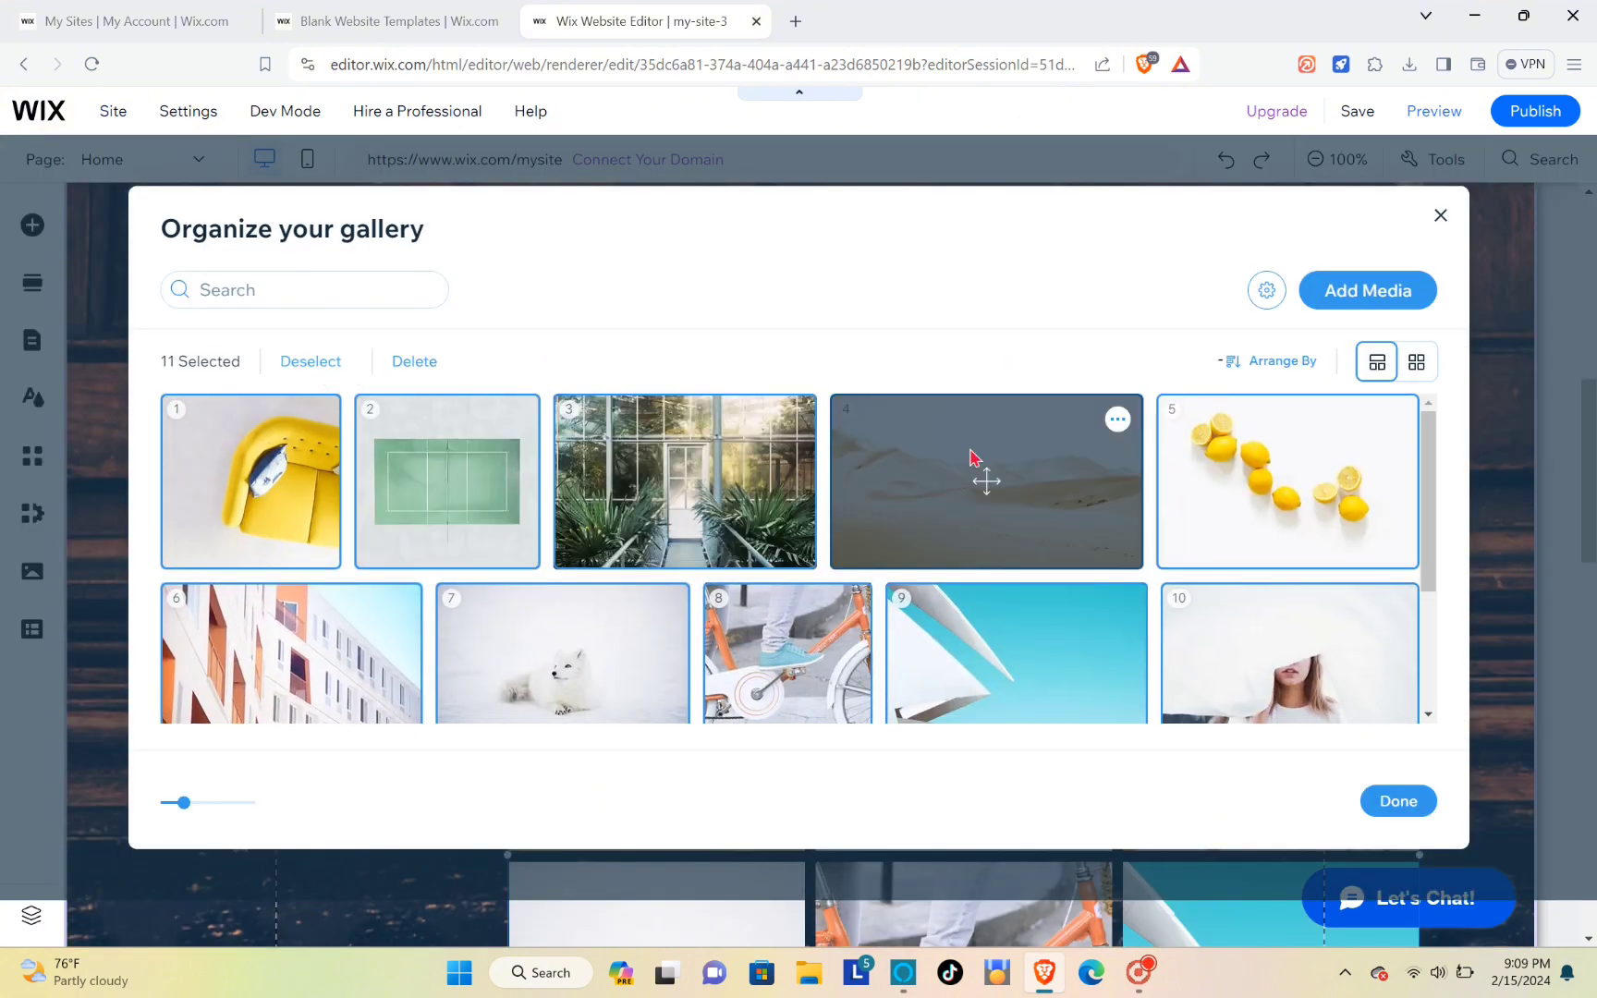
click(403, 363)
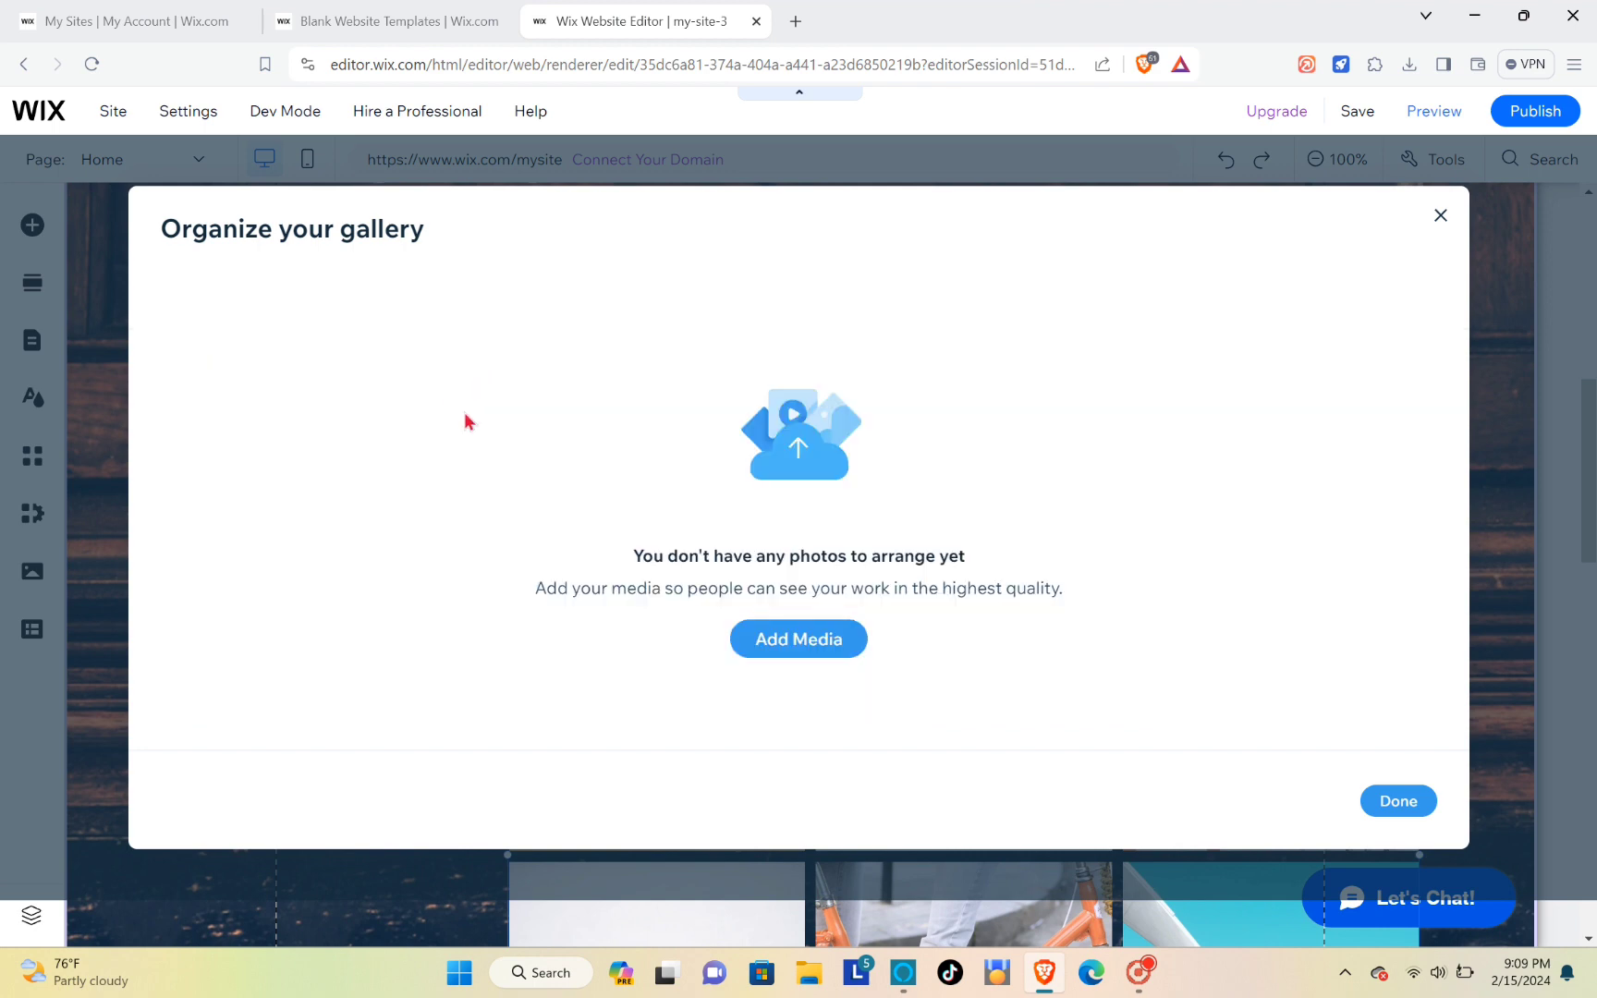
Step: Start adding images to the empty gallery and select the chairs picture 2024-01-1912.54.10_grande.webp from the site files
click(796, 650)
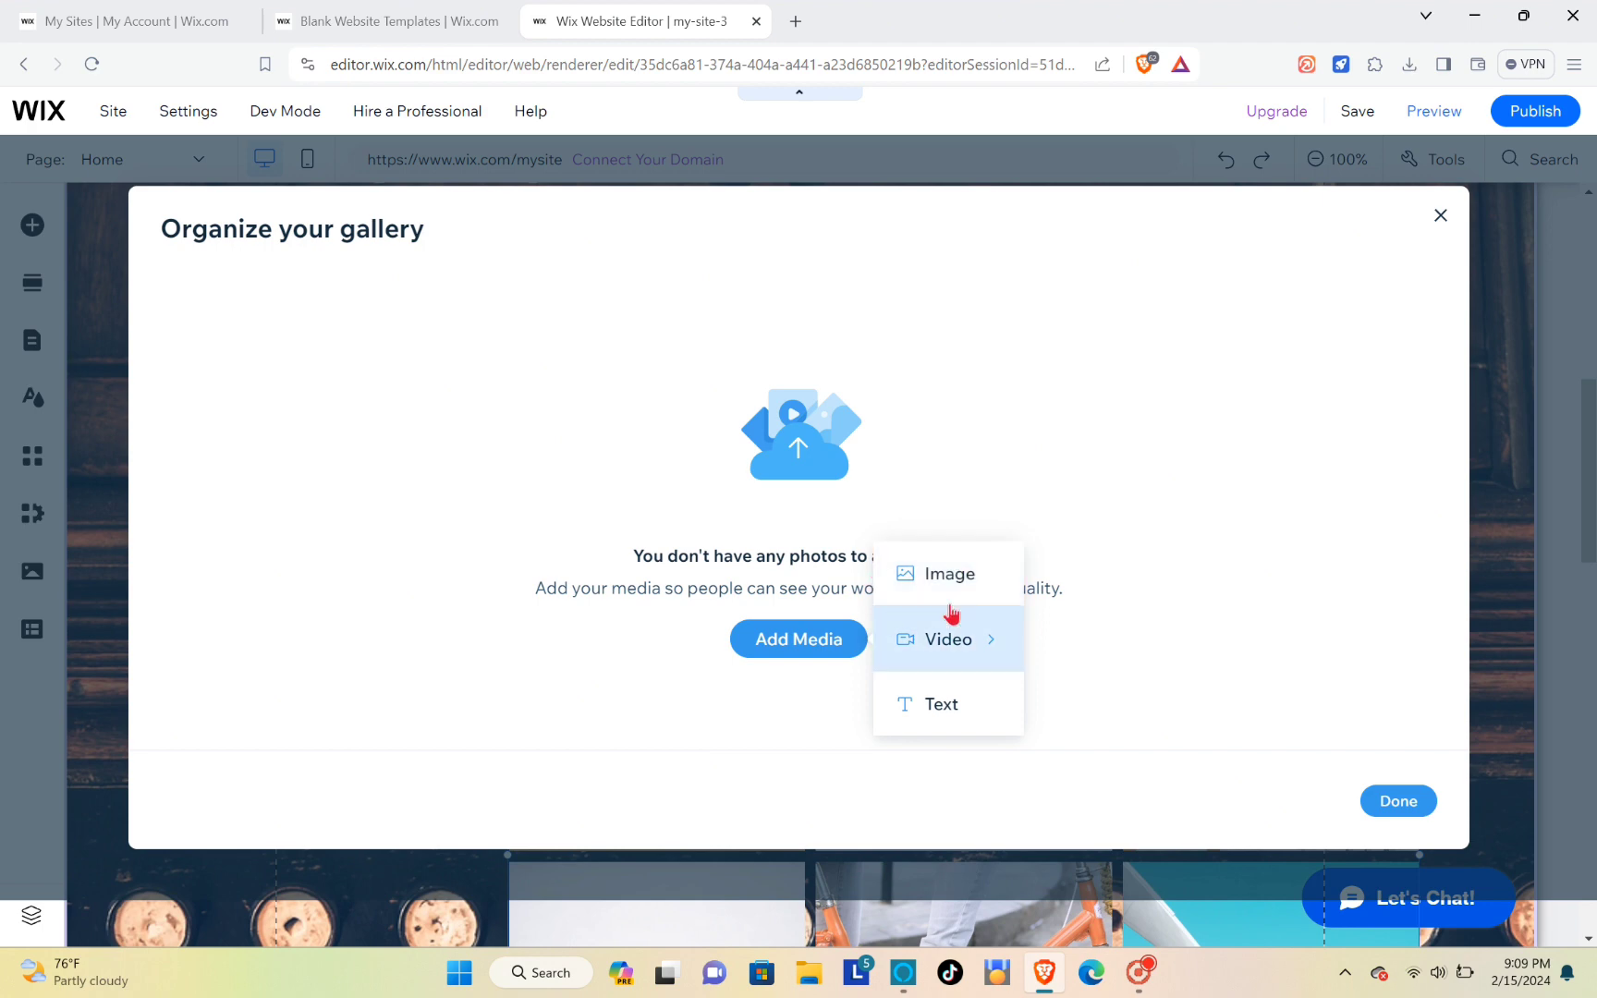
click(928, 566)
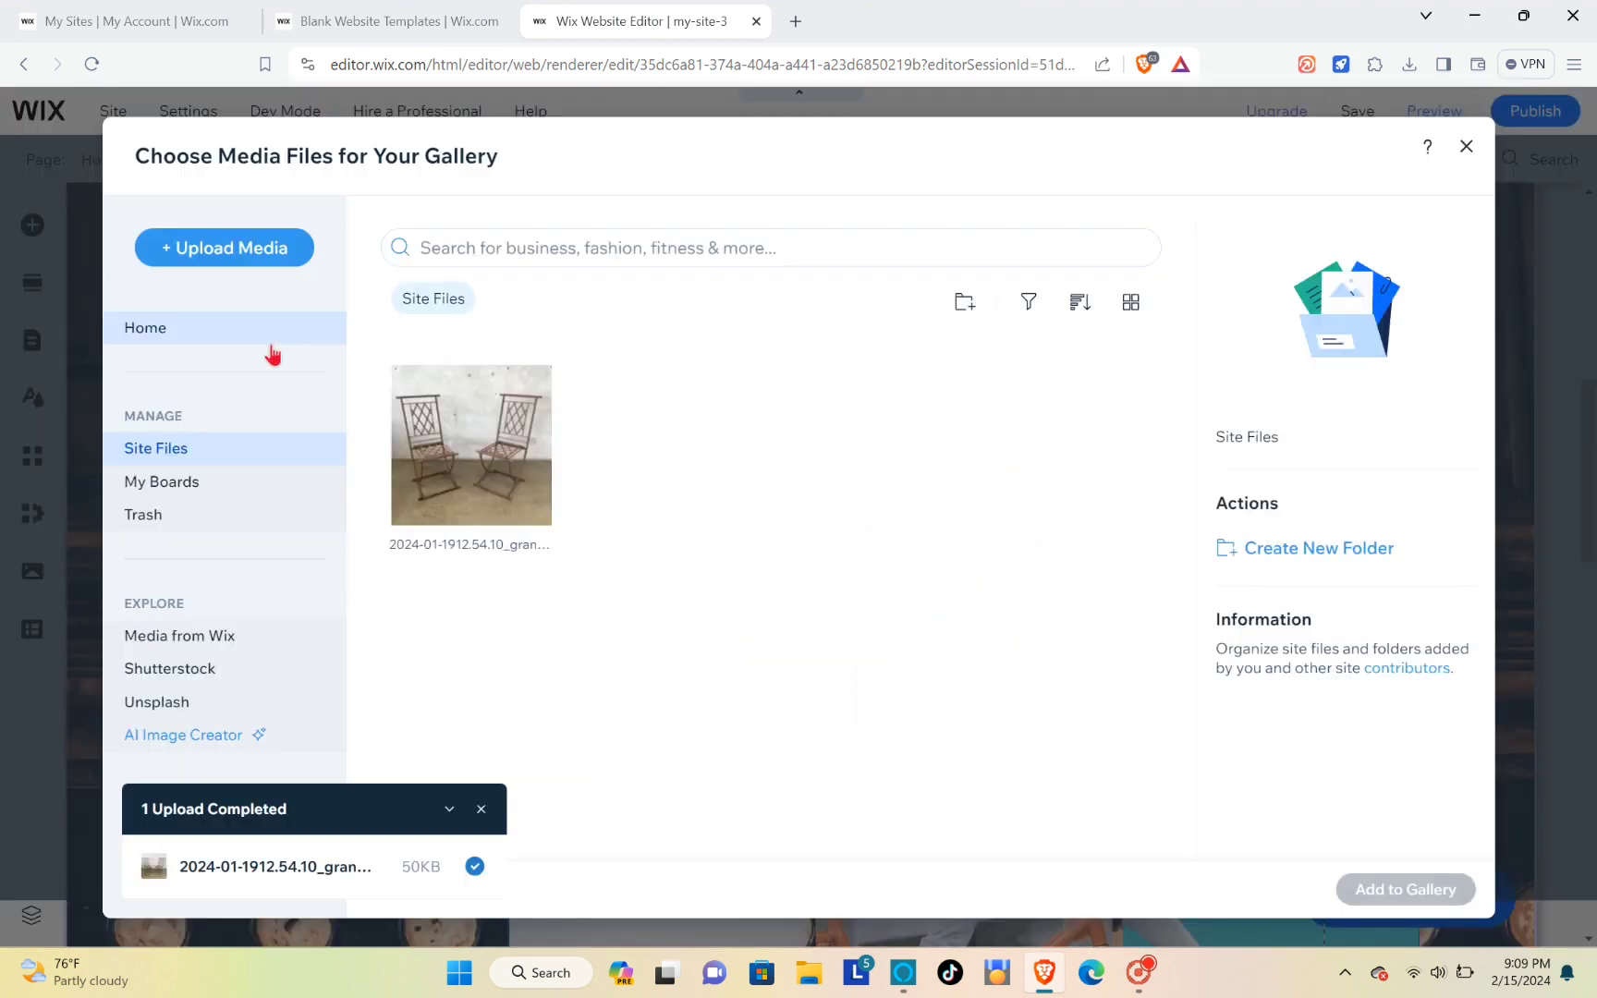
click(500, 462)
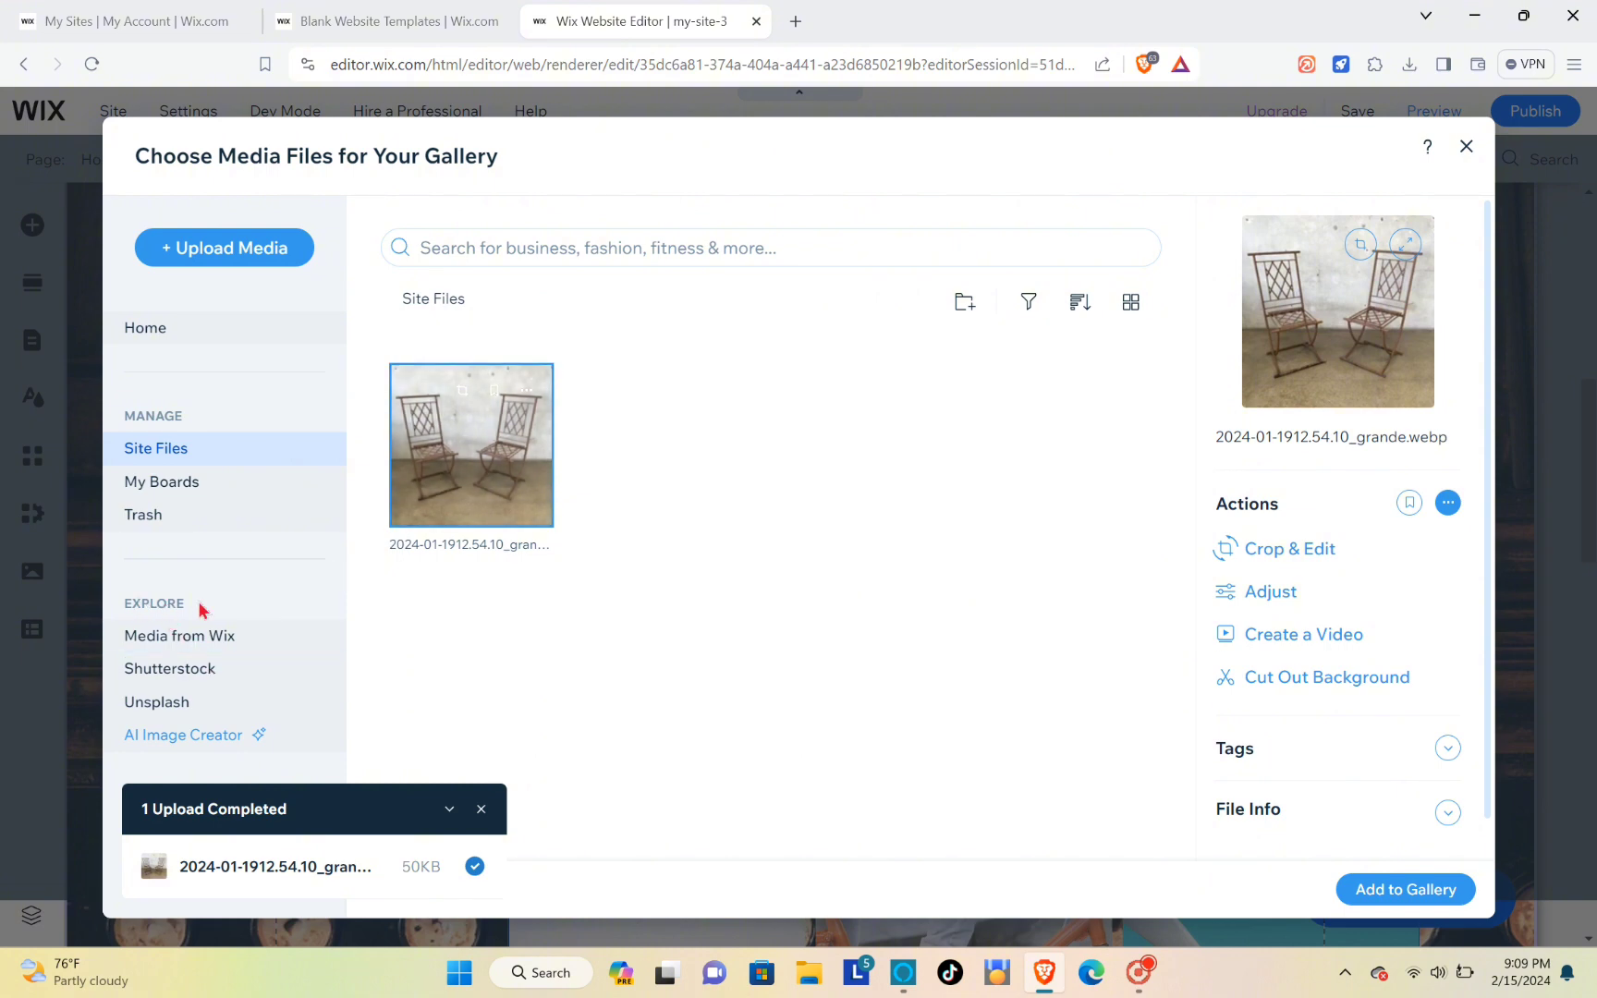
click(254, 266)
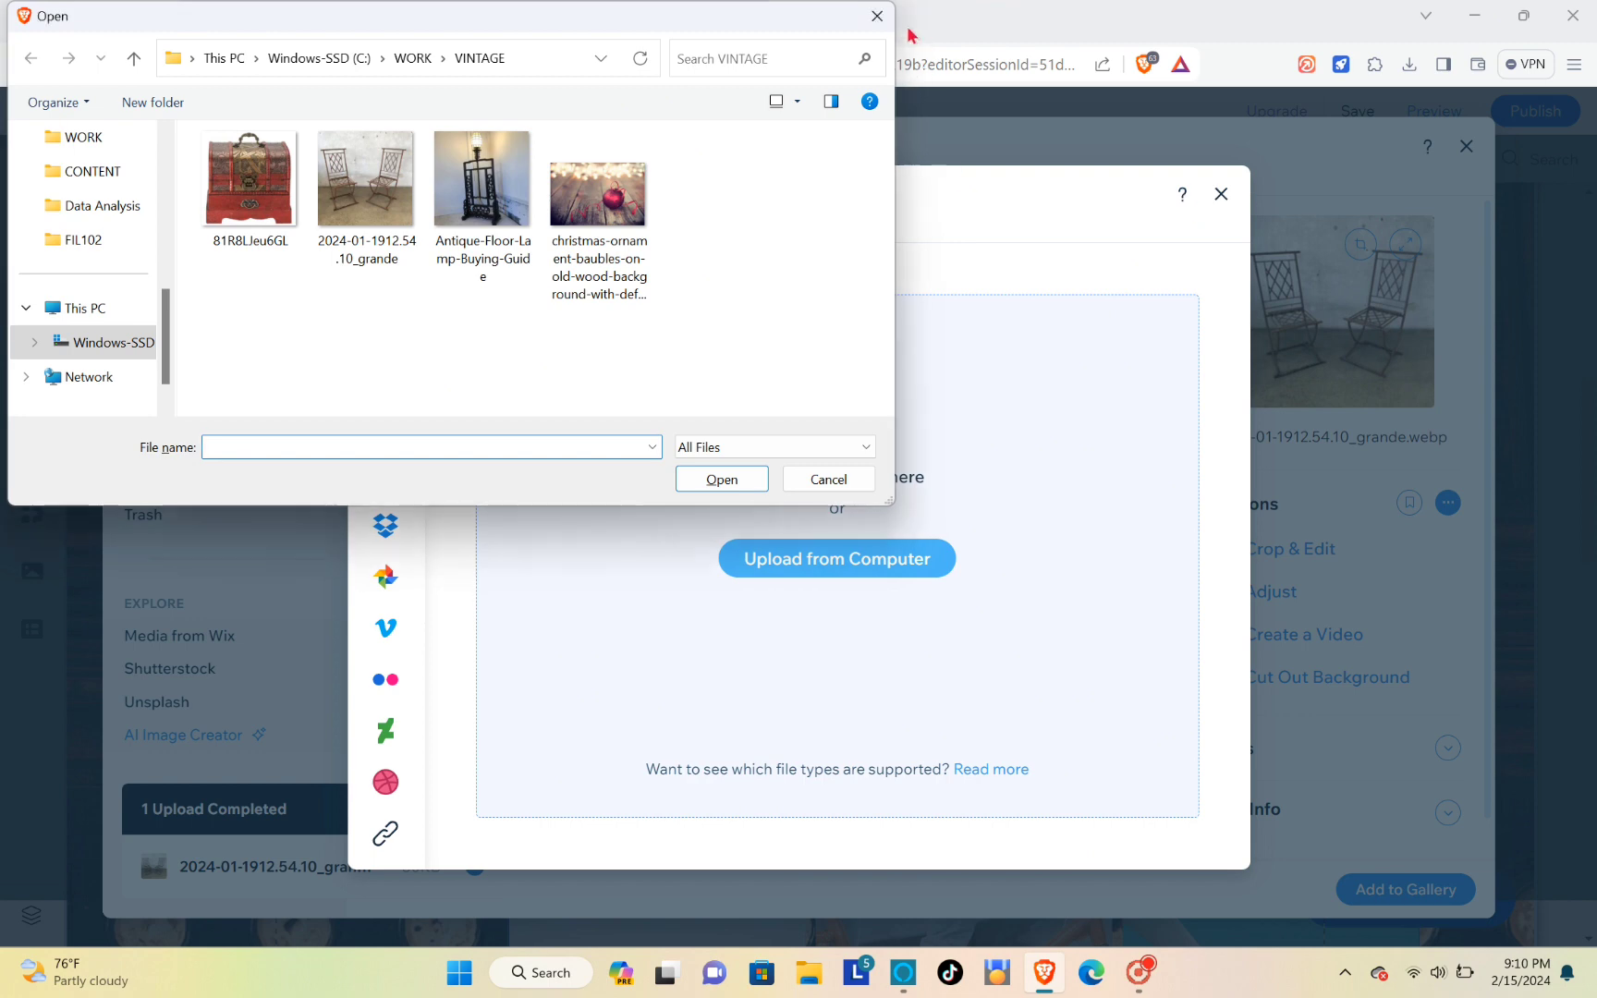
click(877, 16)
click(1221, 194)
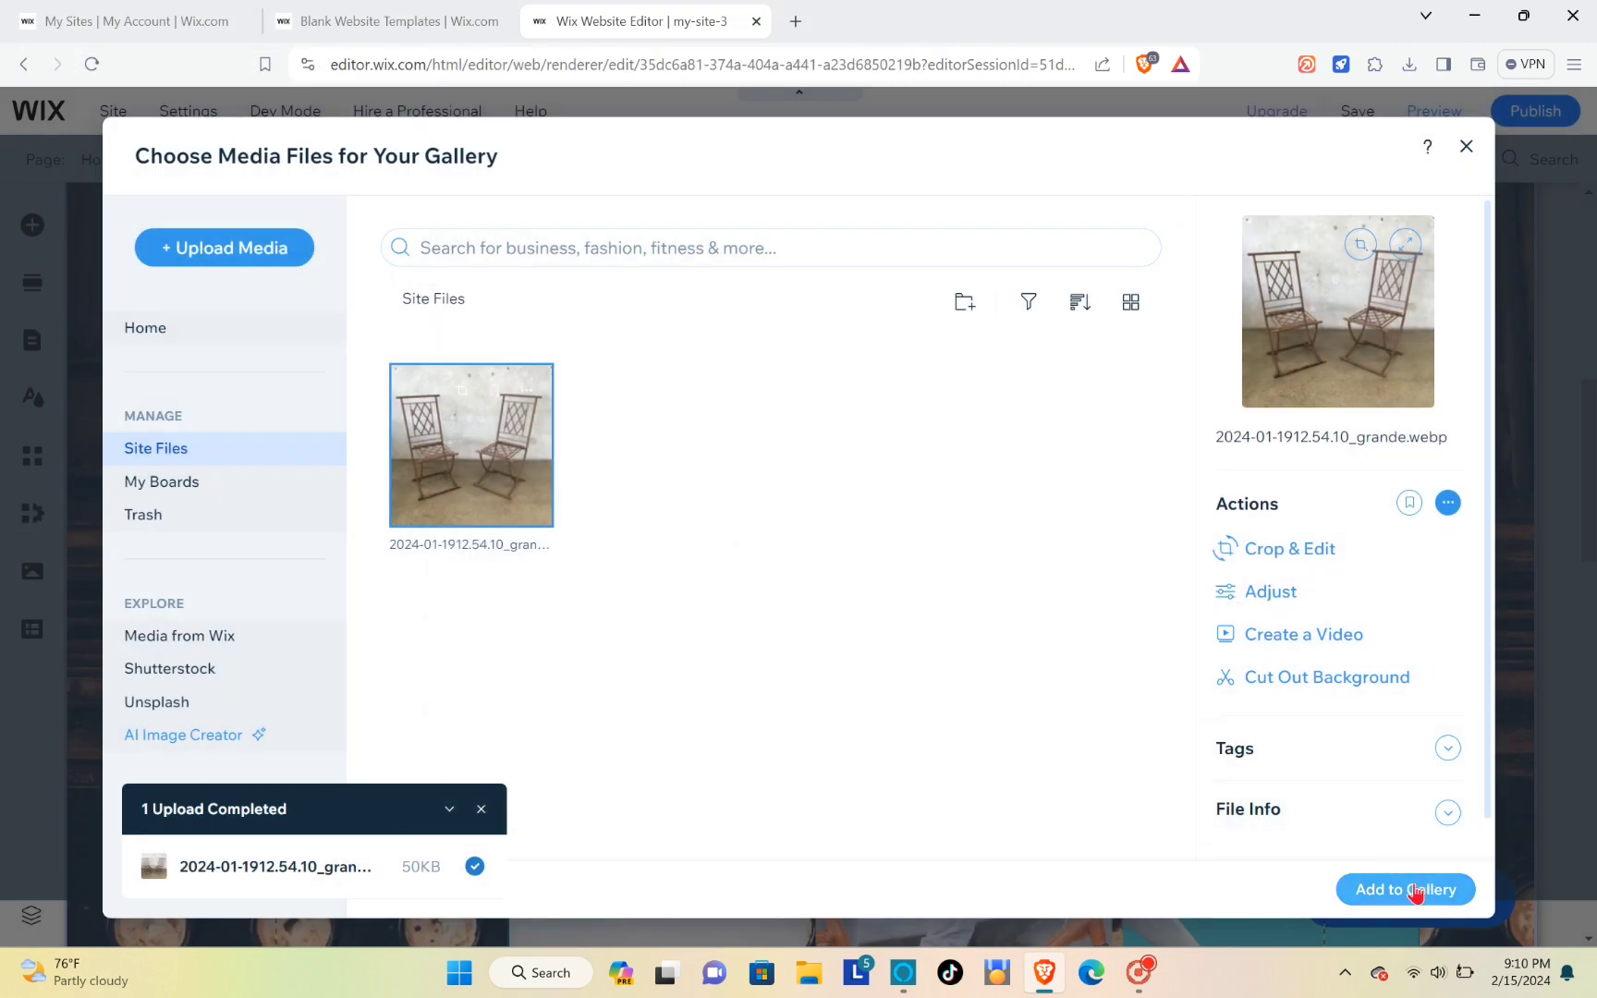
Step: Add the selected chairs image to the gallery, and move the gallery up and right so it fits inside the image section
click(1413, 890)
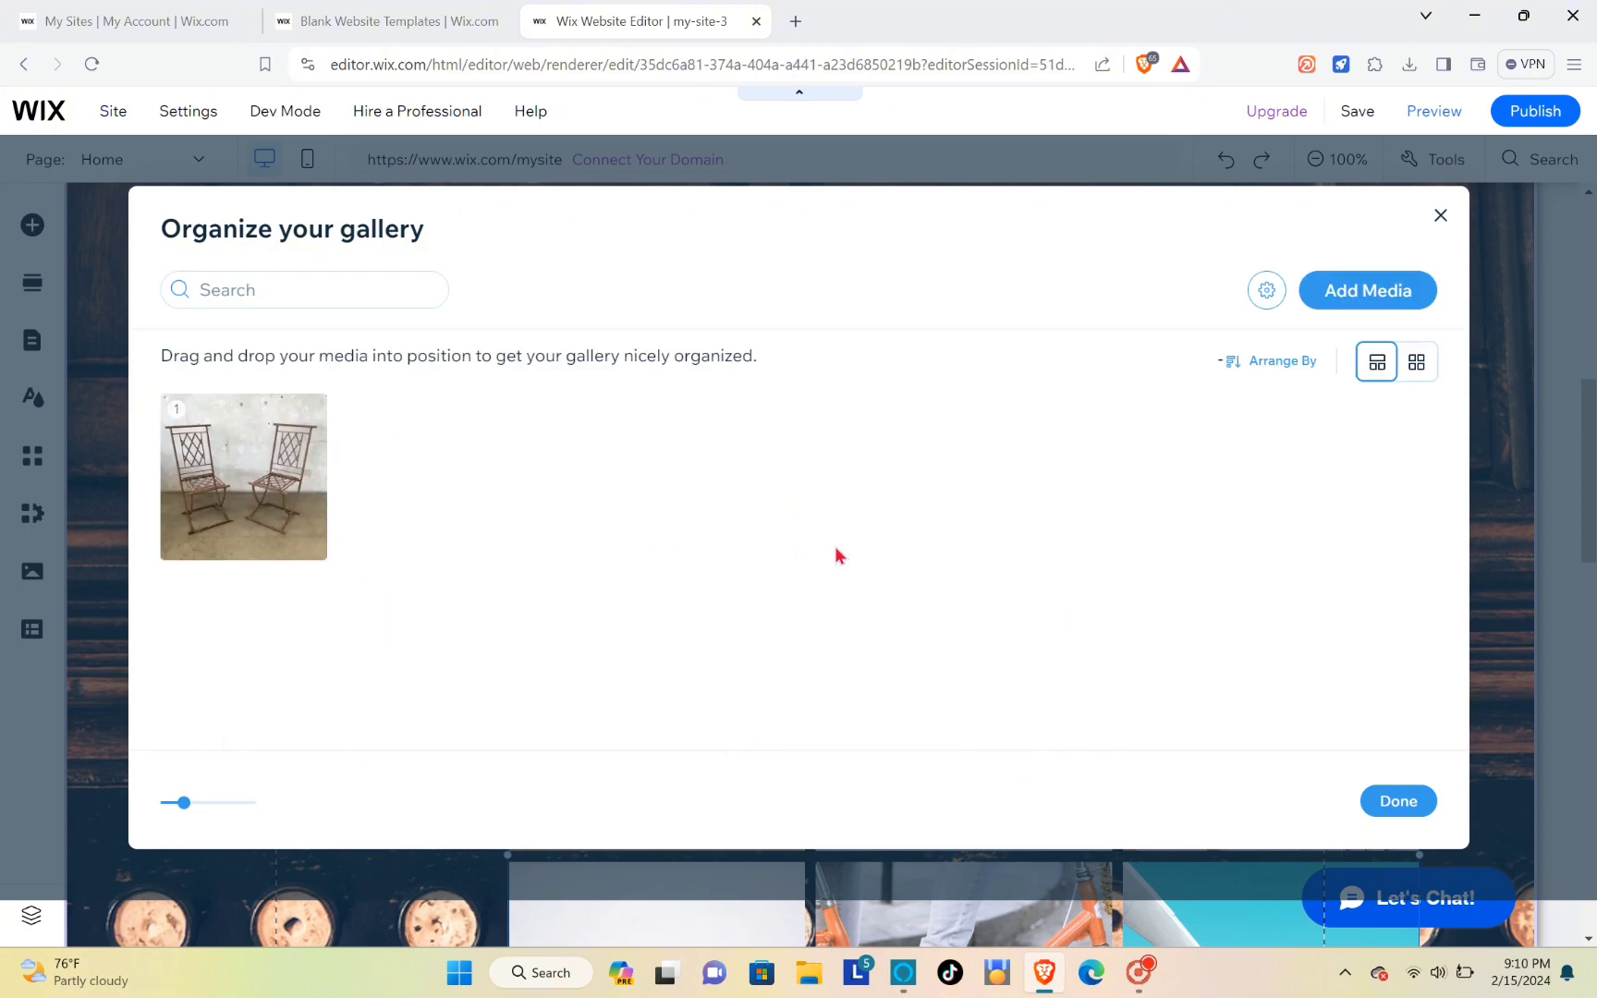
click(244, 469)
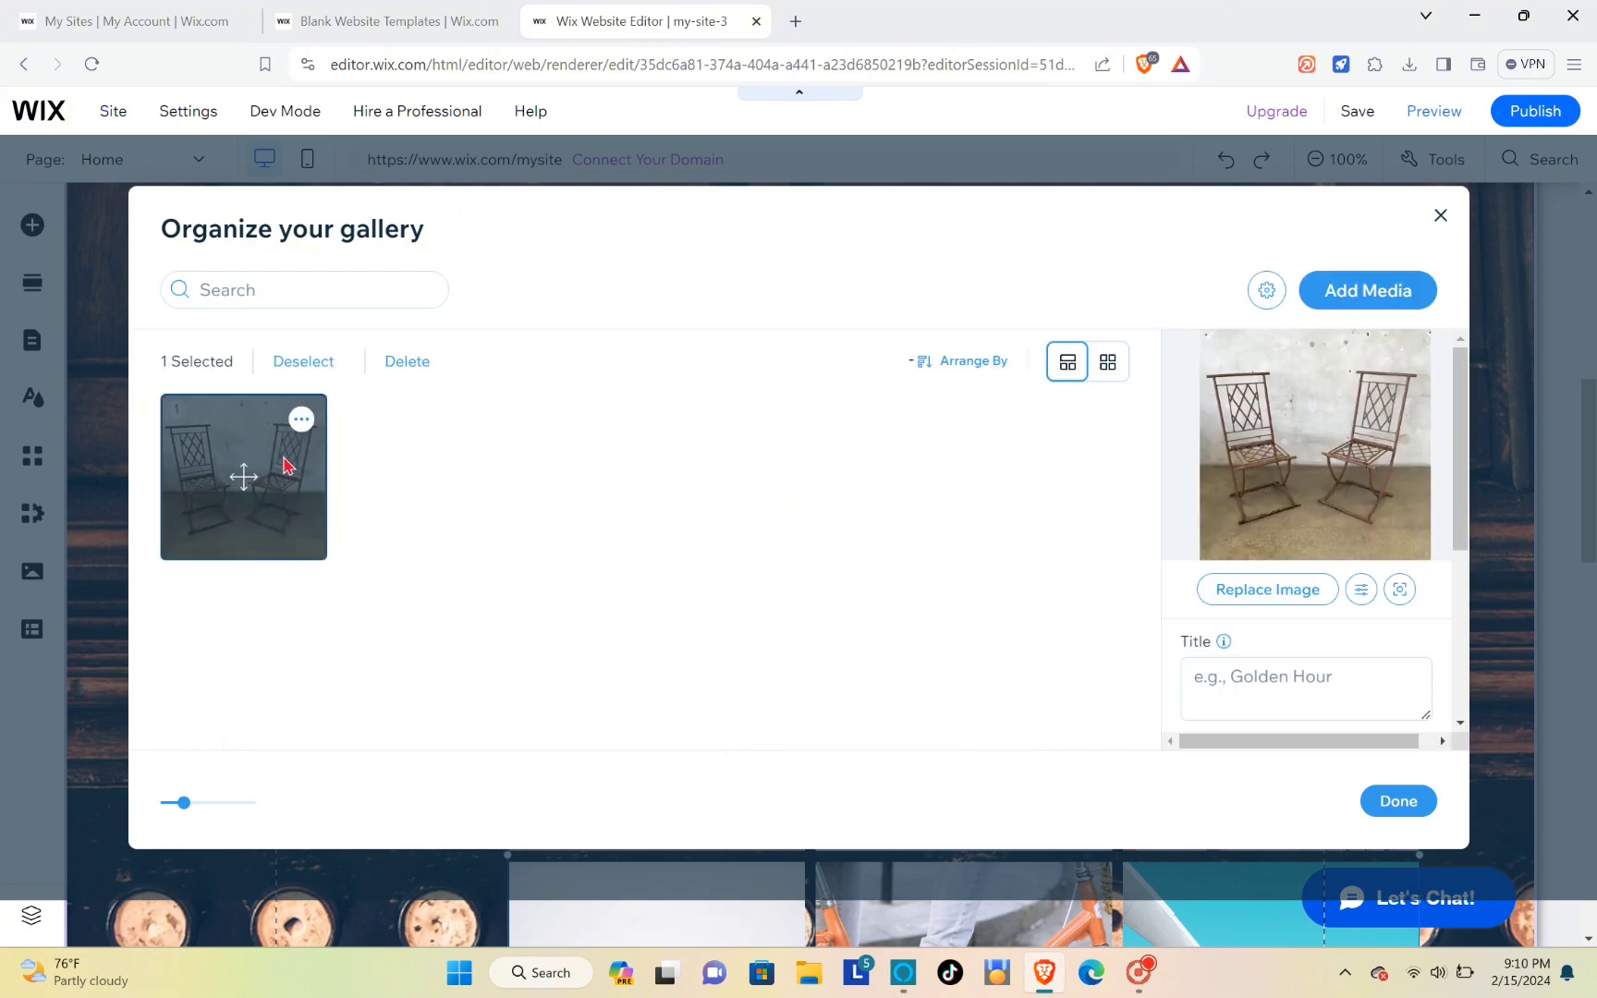
click(1399, 804)
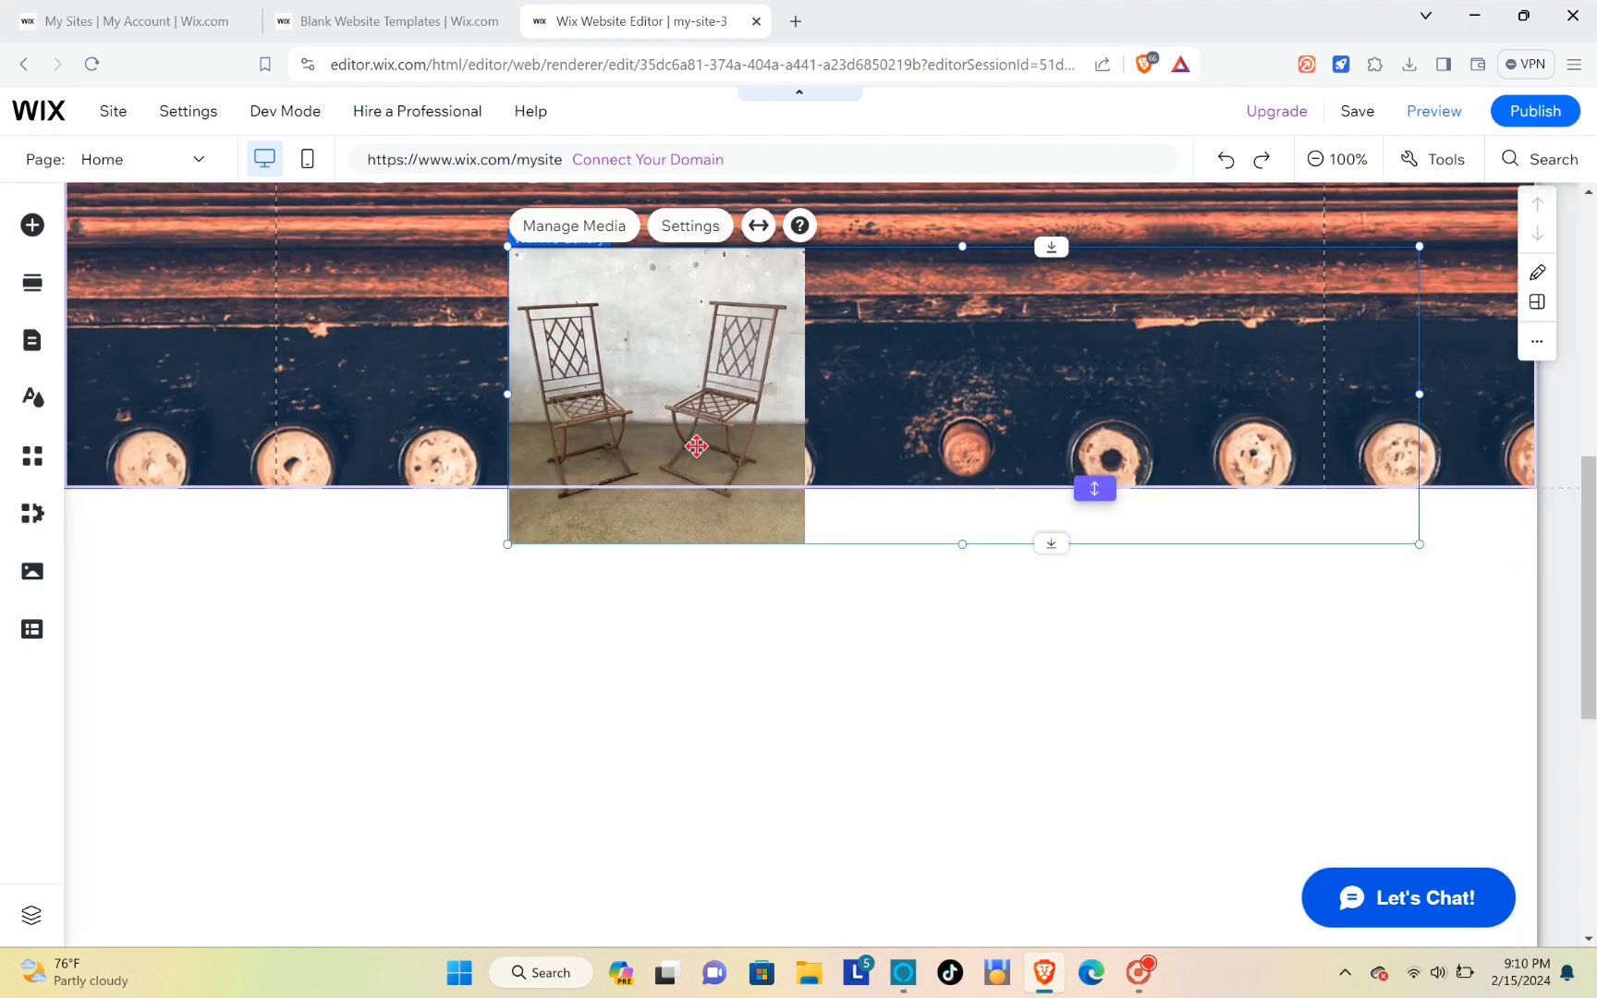
scroll(868, 385, up, 2)
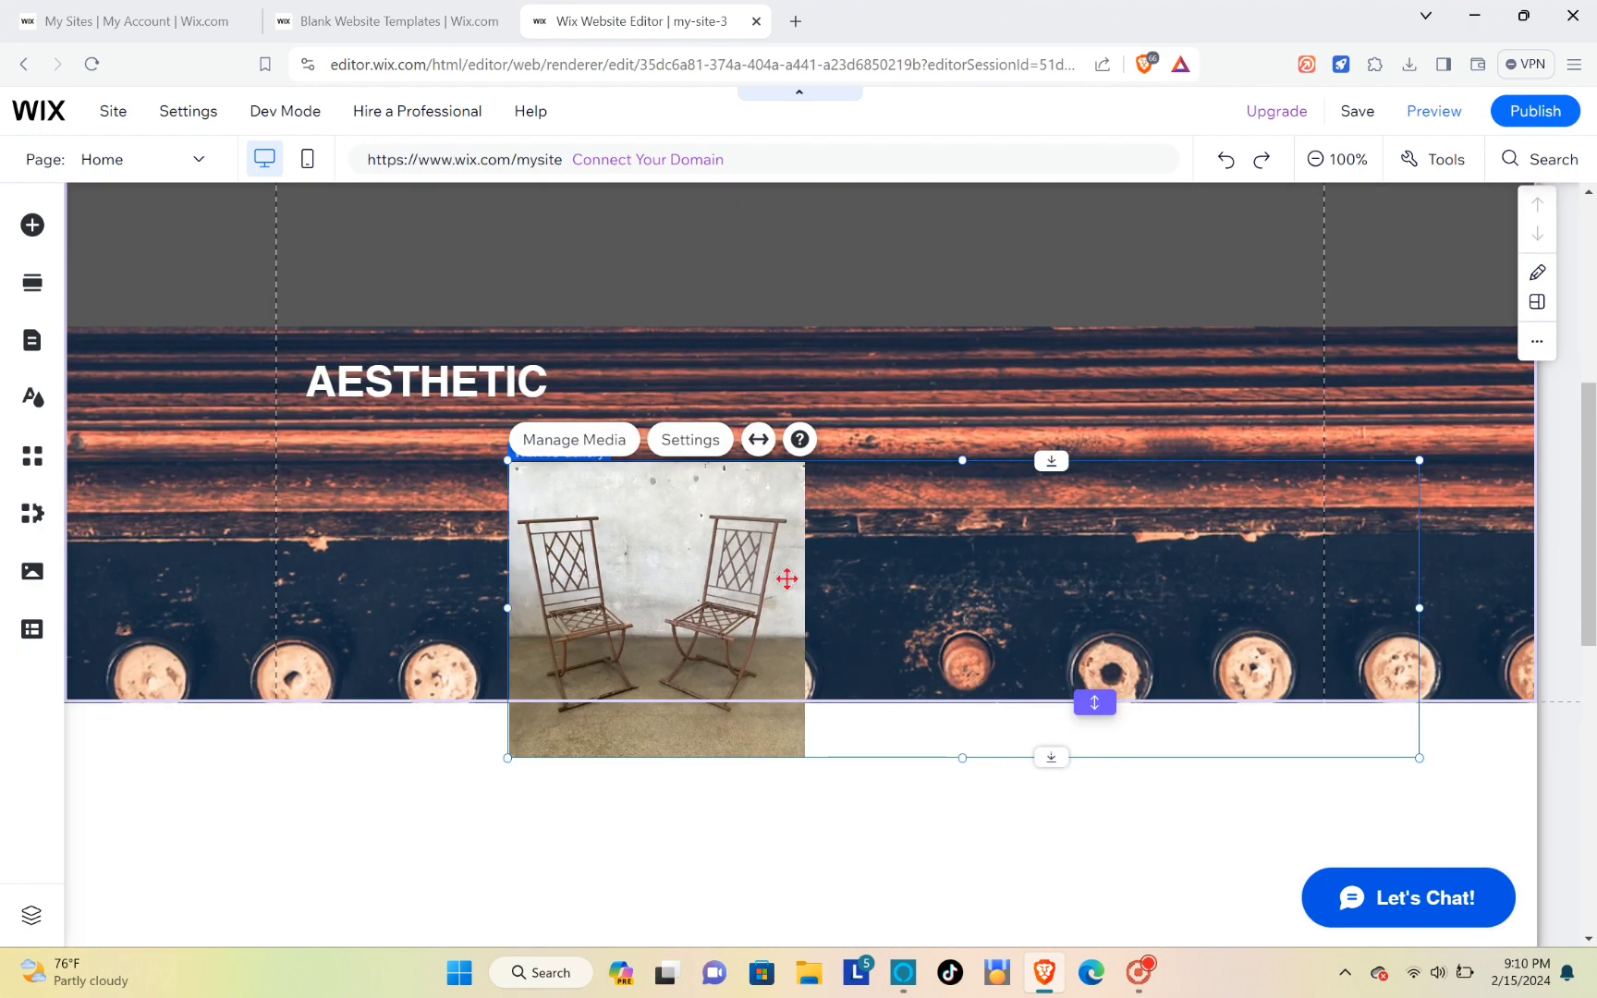
drag(702, 518, 864, 466)
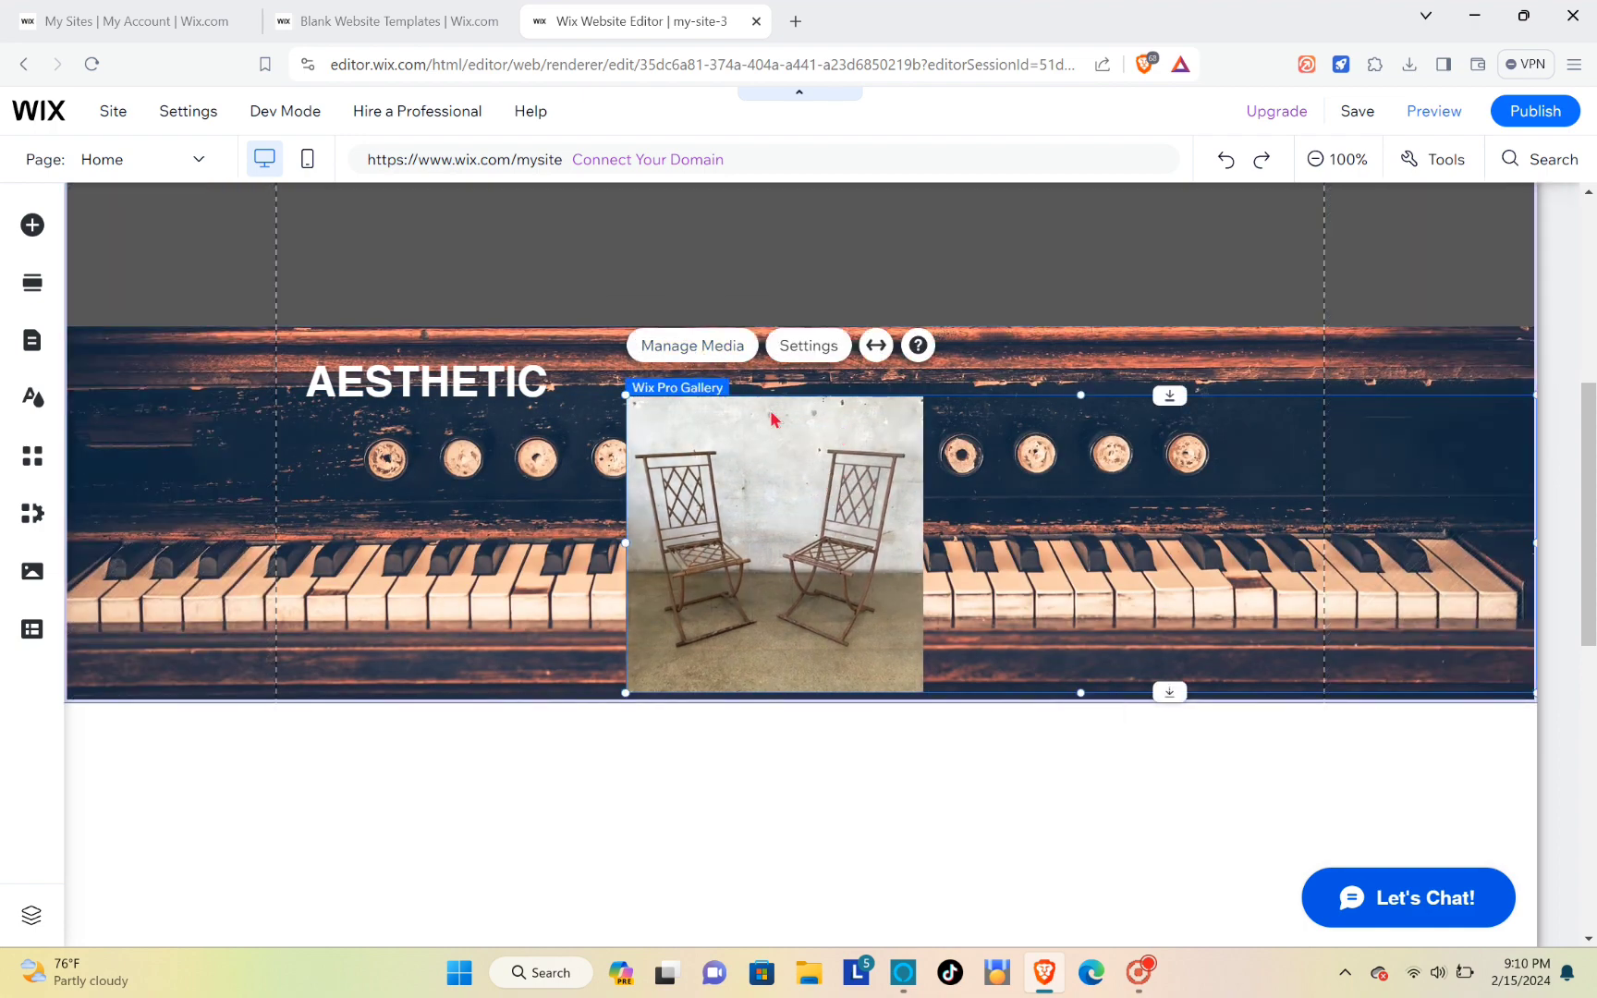
Step: Upload 81R8LJeu6GL and Antique-Floor-Lamp-Buying-Guide from the computer's VINTAGE folder as additional gallery media
double_click(831, 456)
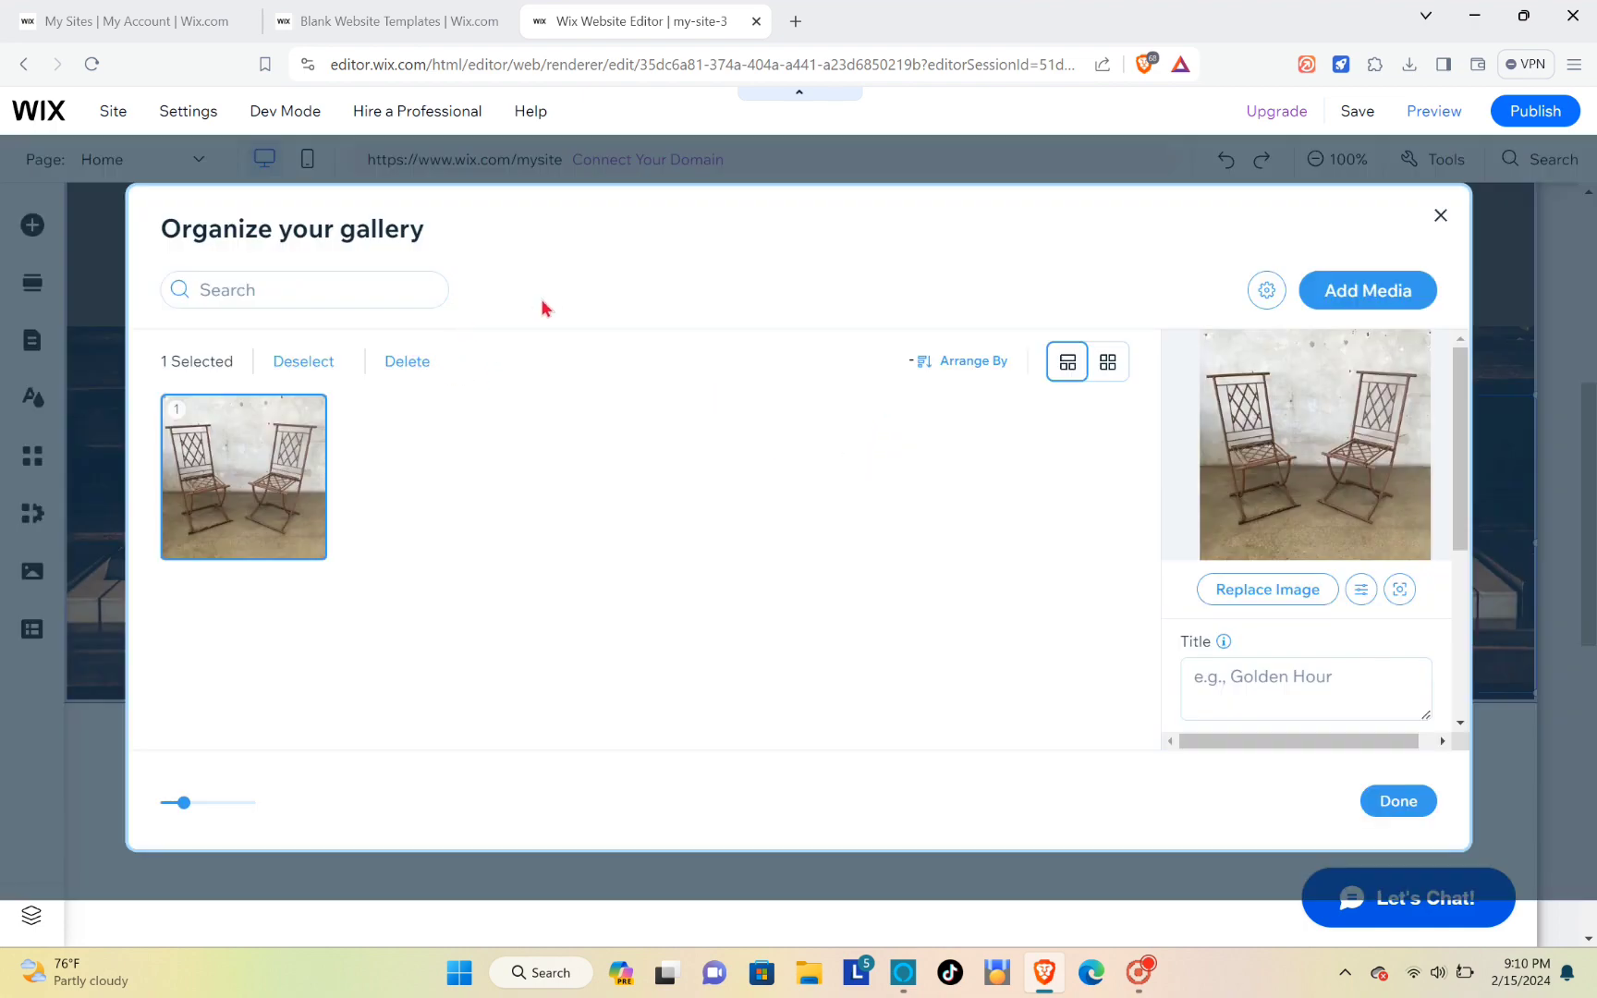
click(1338, 303)
click(1333, 359)
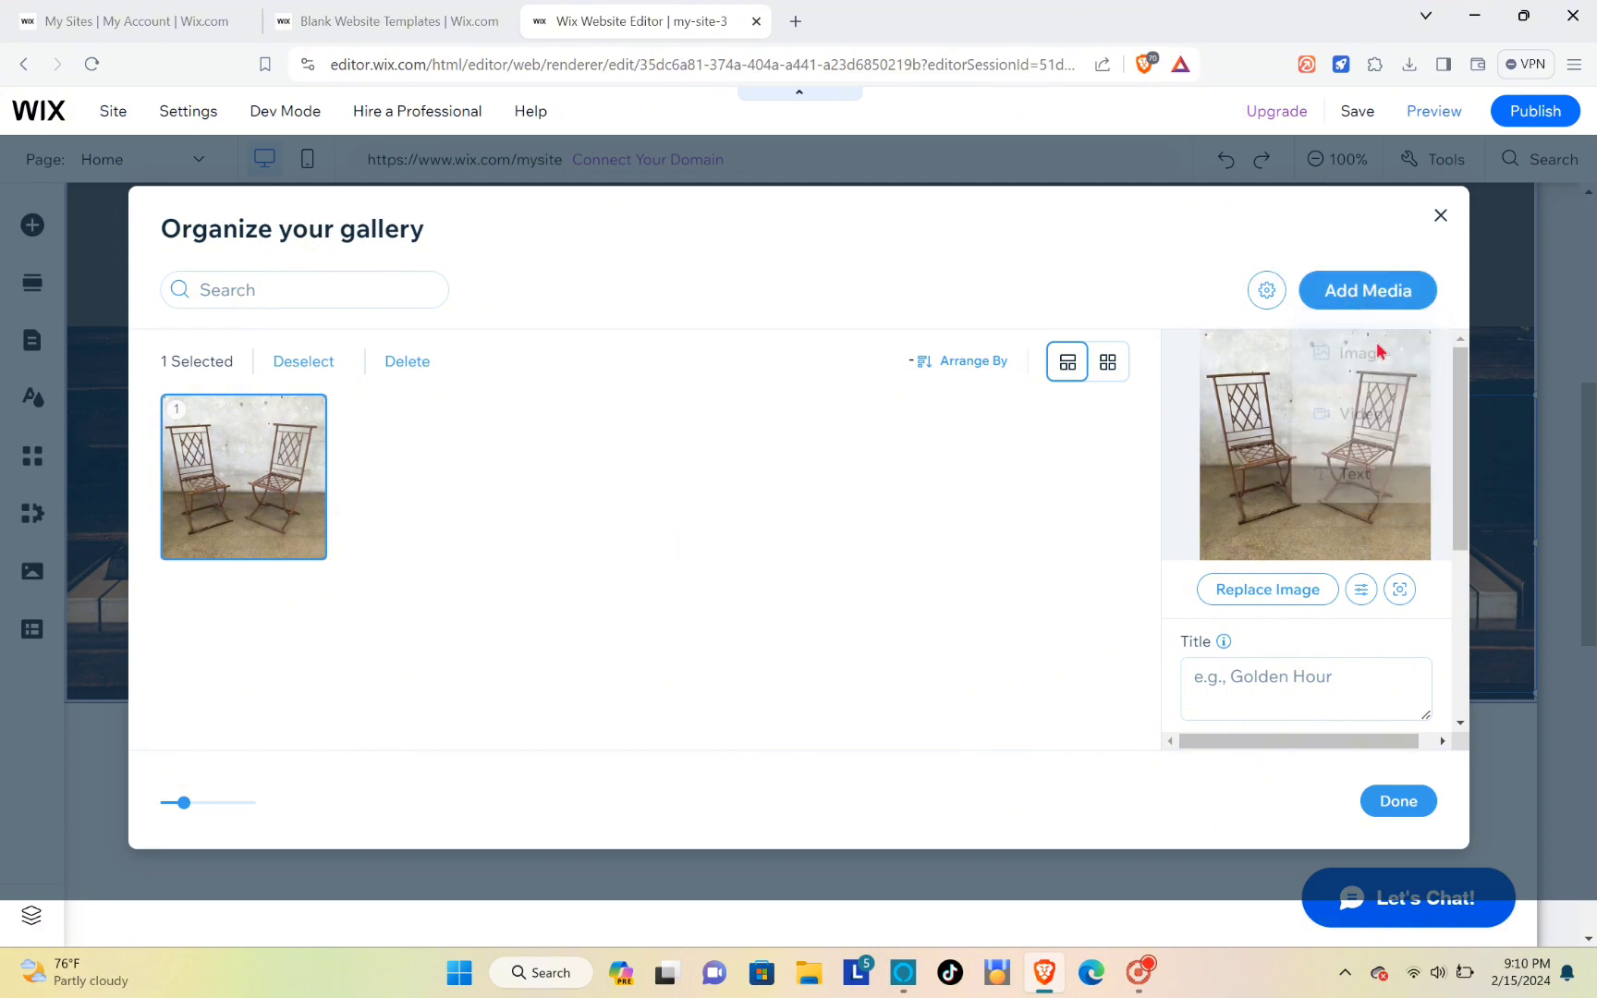
click(268, 251)
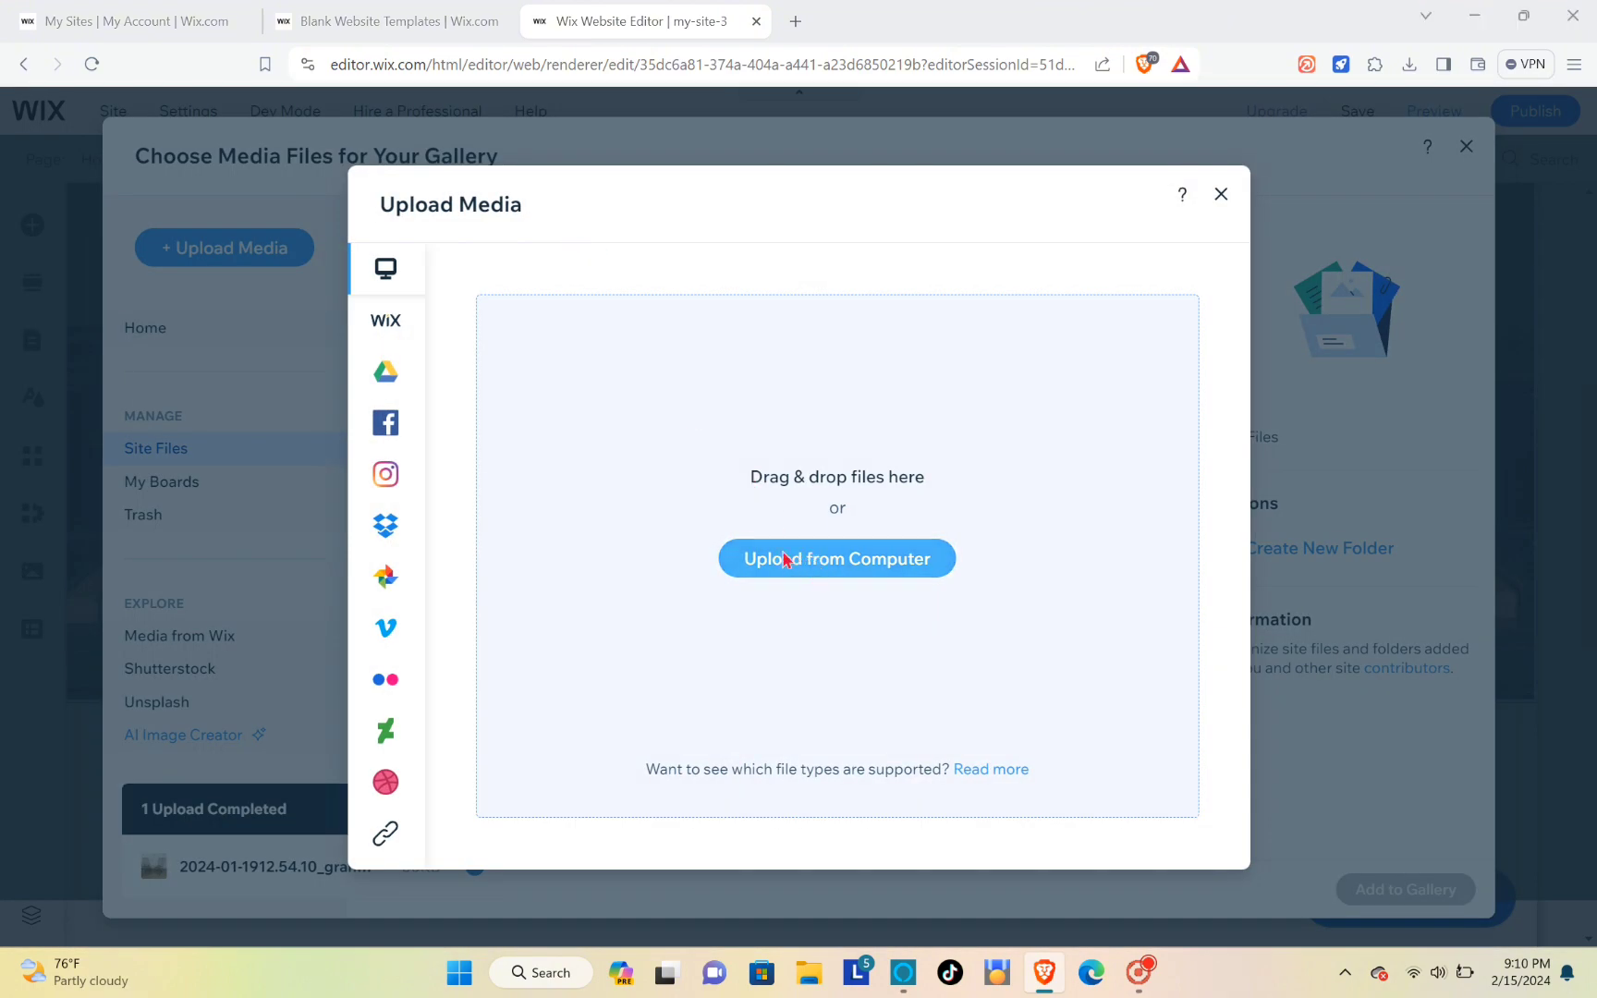
click(784, 560)
click(298, 220)
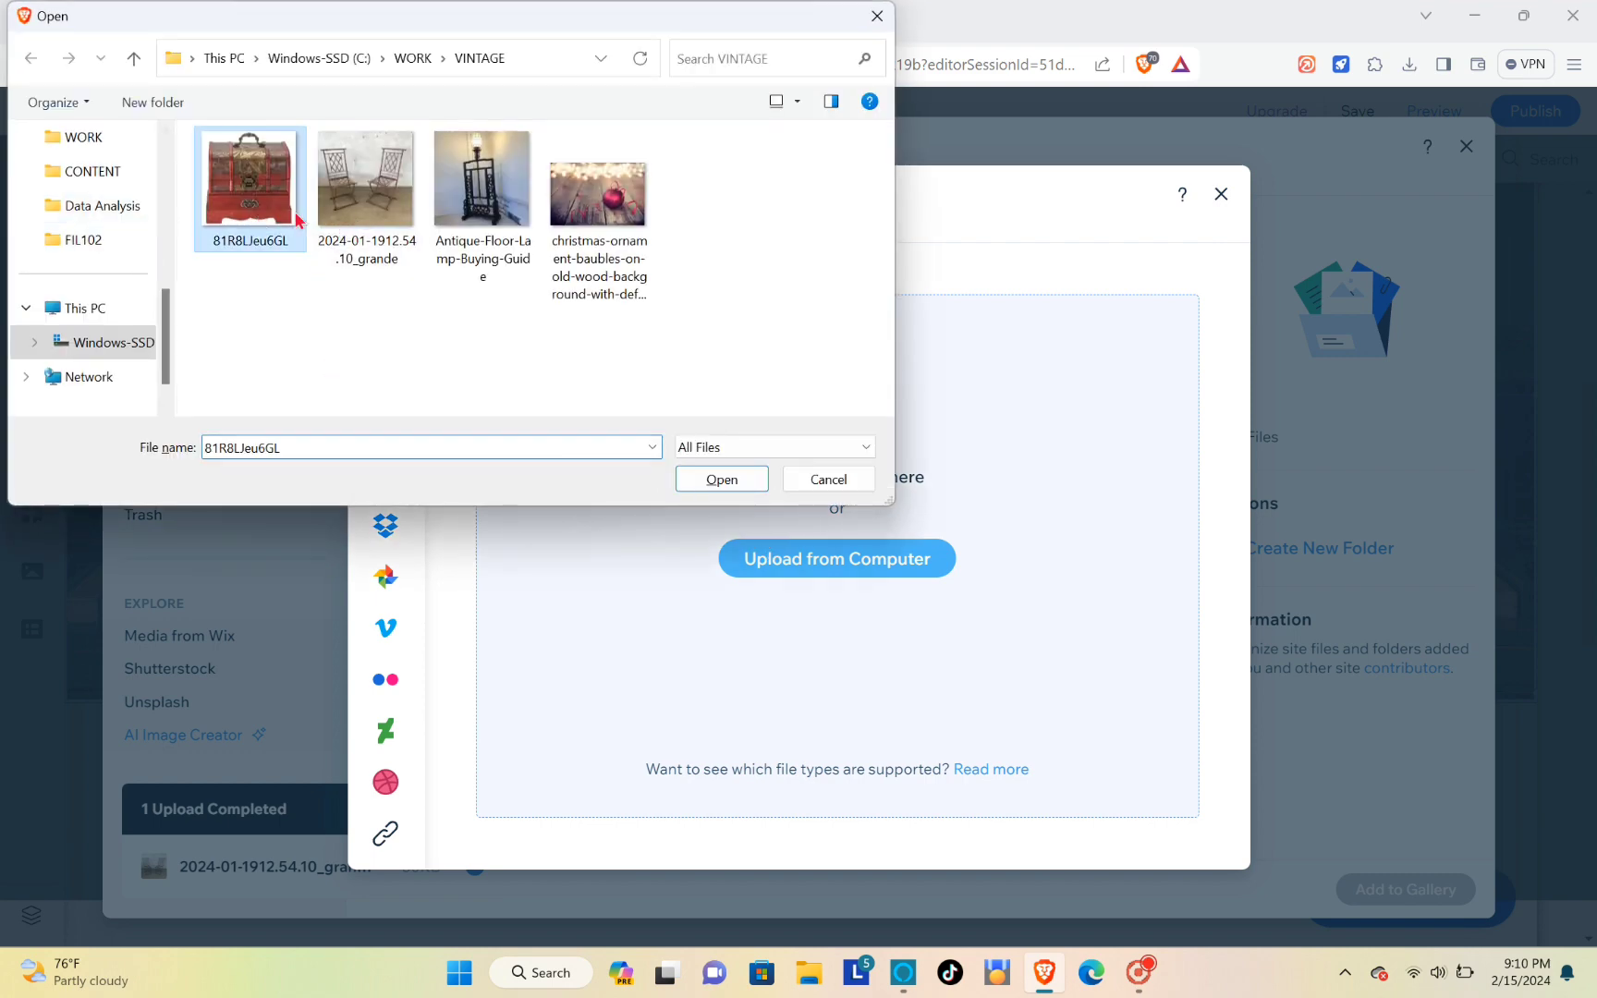
ctrl+click(481, 178)
click(743, 479)
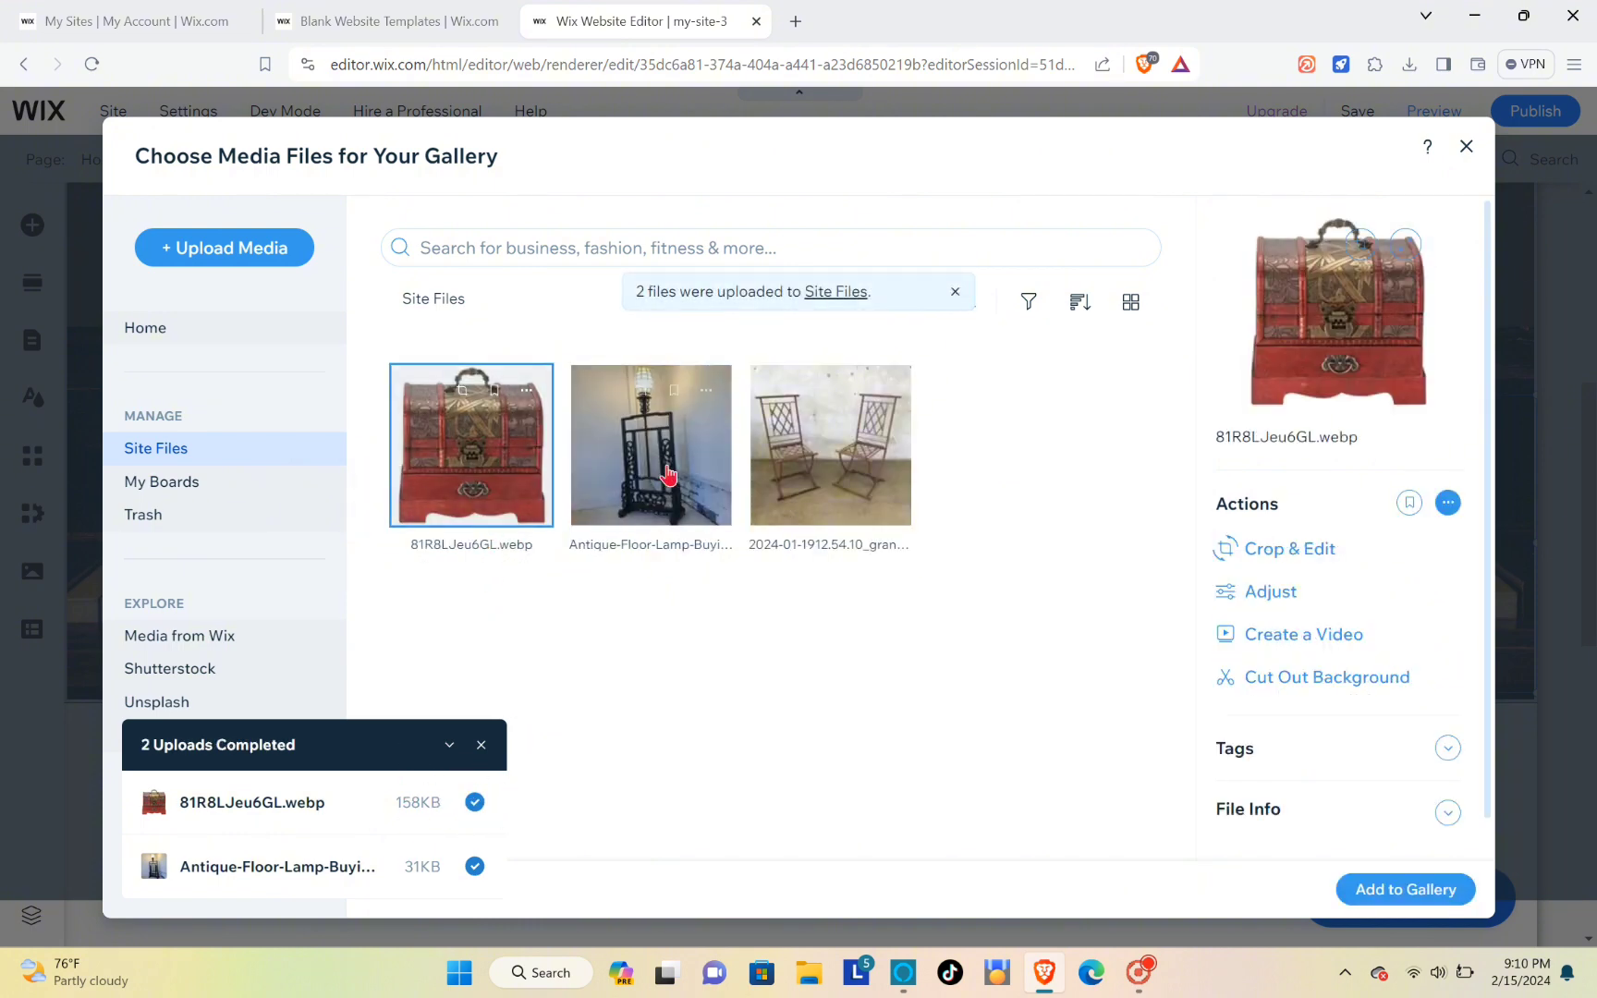
Step: Add the uploaded 81R8LJeu6GL.webp chest and antique floor lamp images to the gallery, and accept the organizer with all three images selected
click(683, 464)
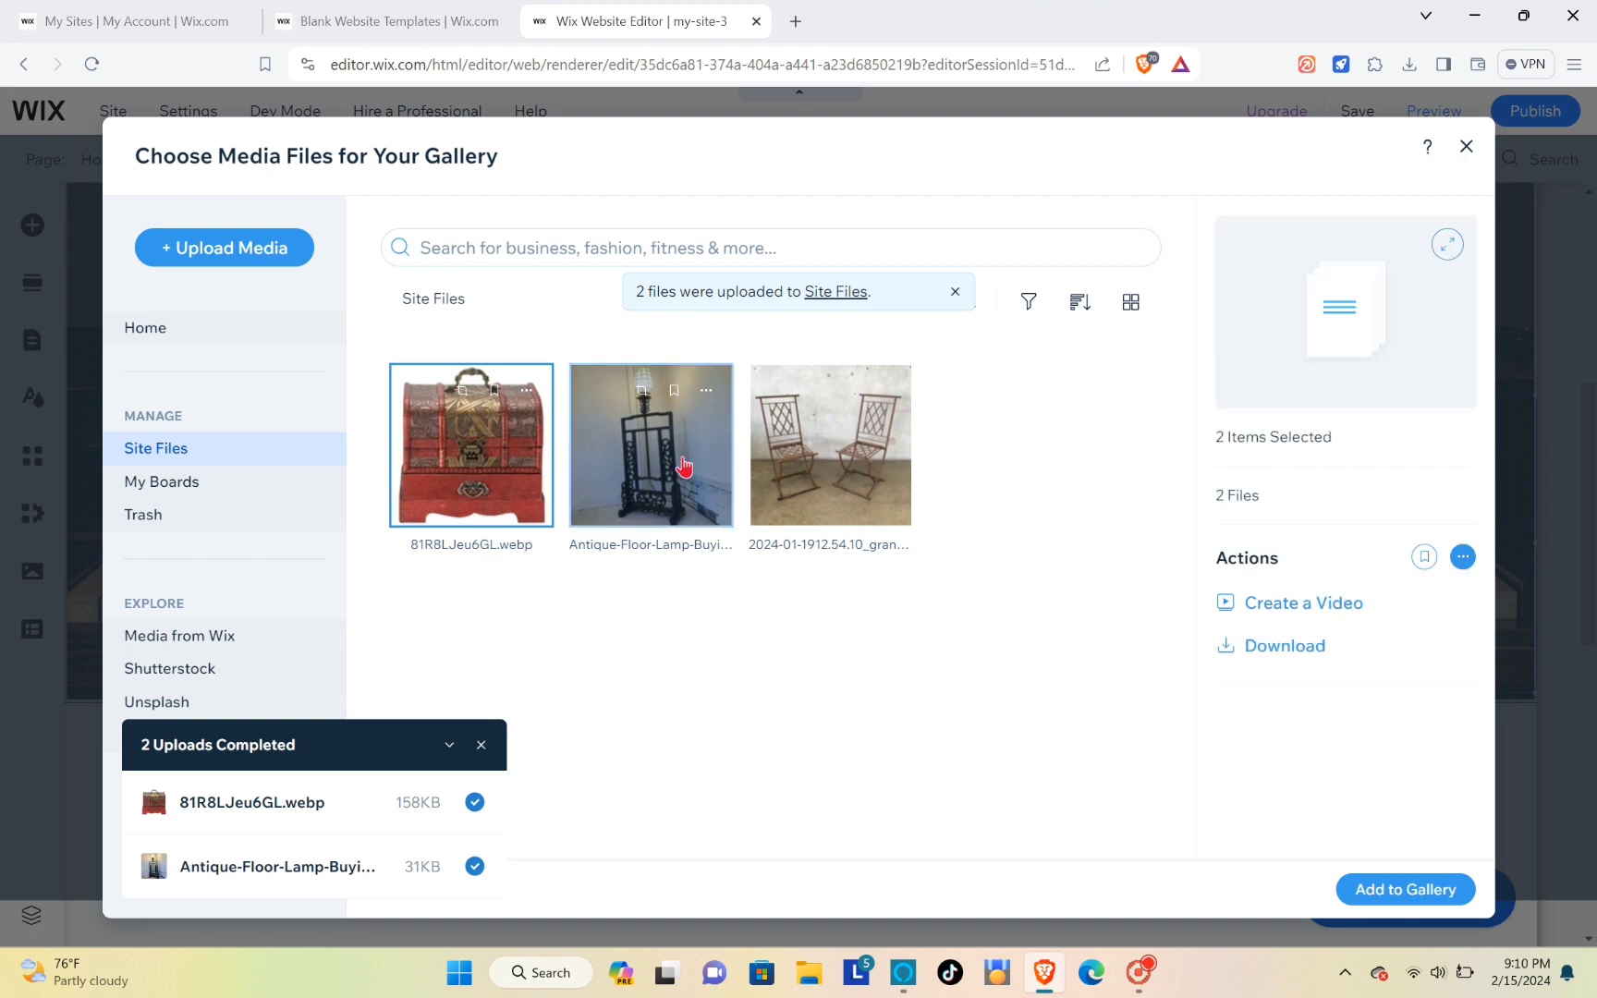
click(1368, 893)
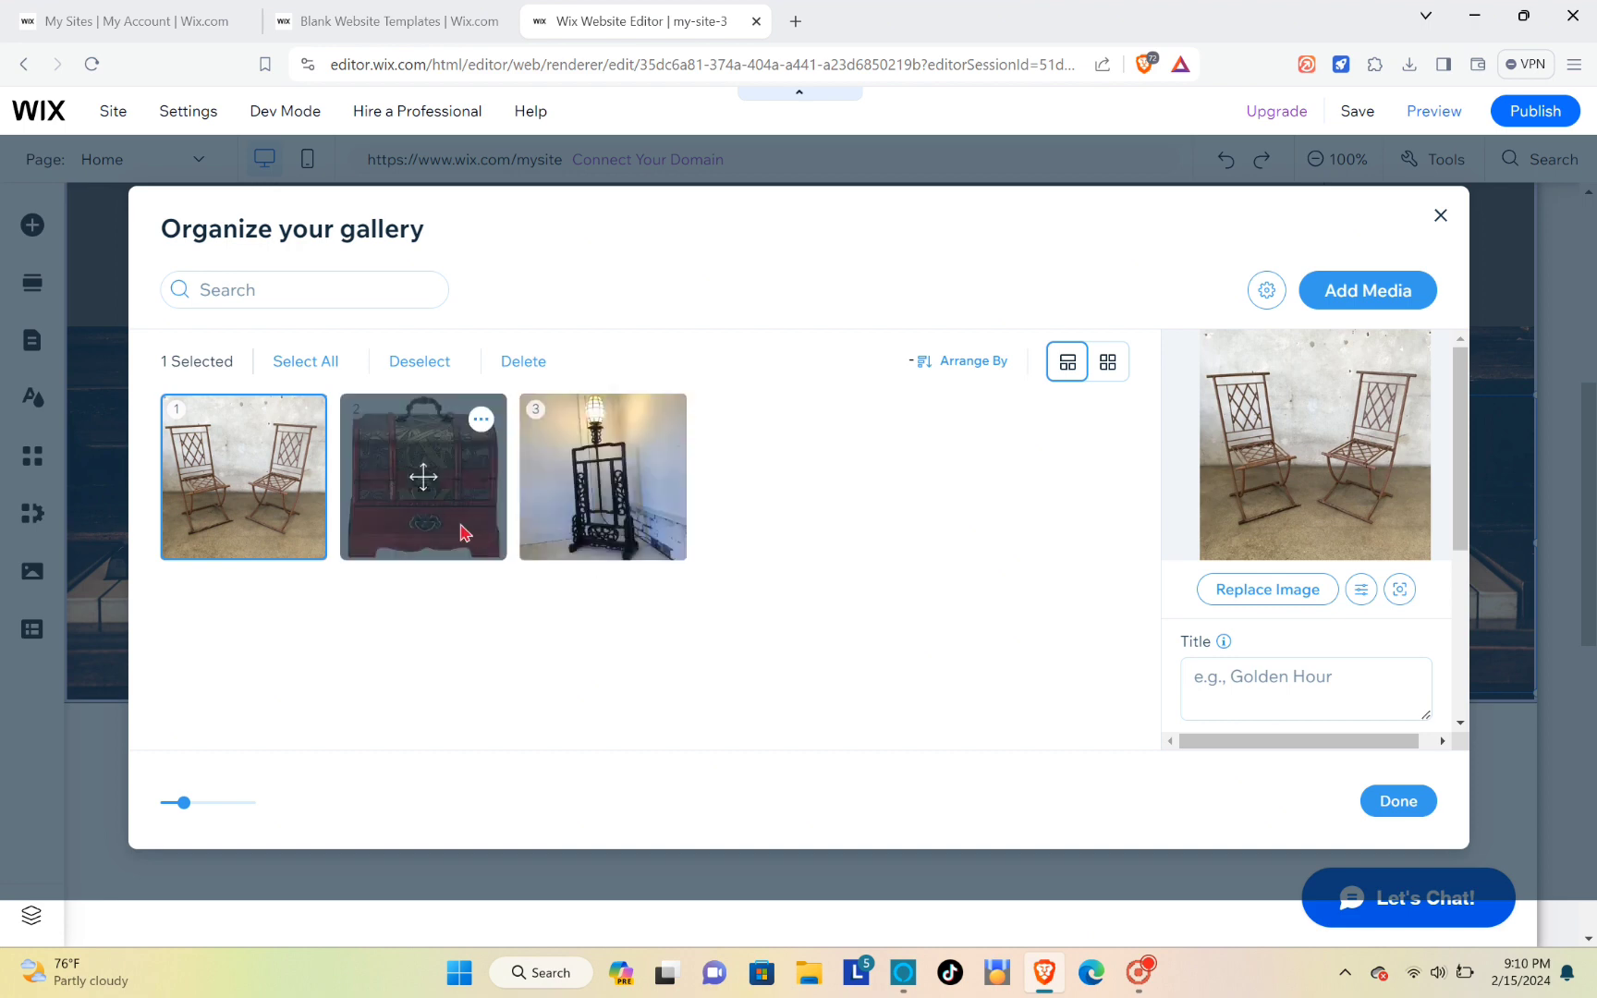
click(443, 534)
ctrl+click(617, 517)
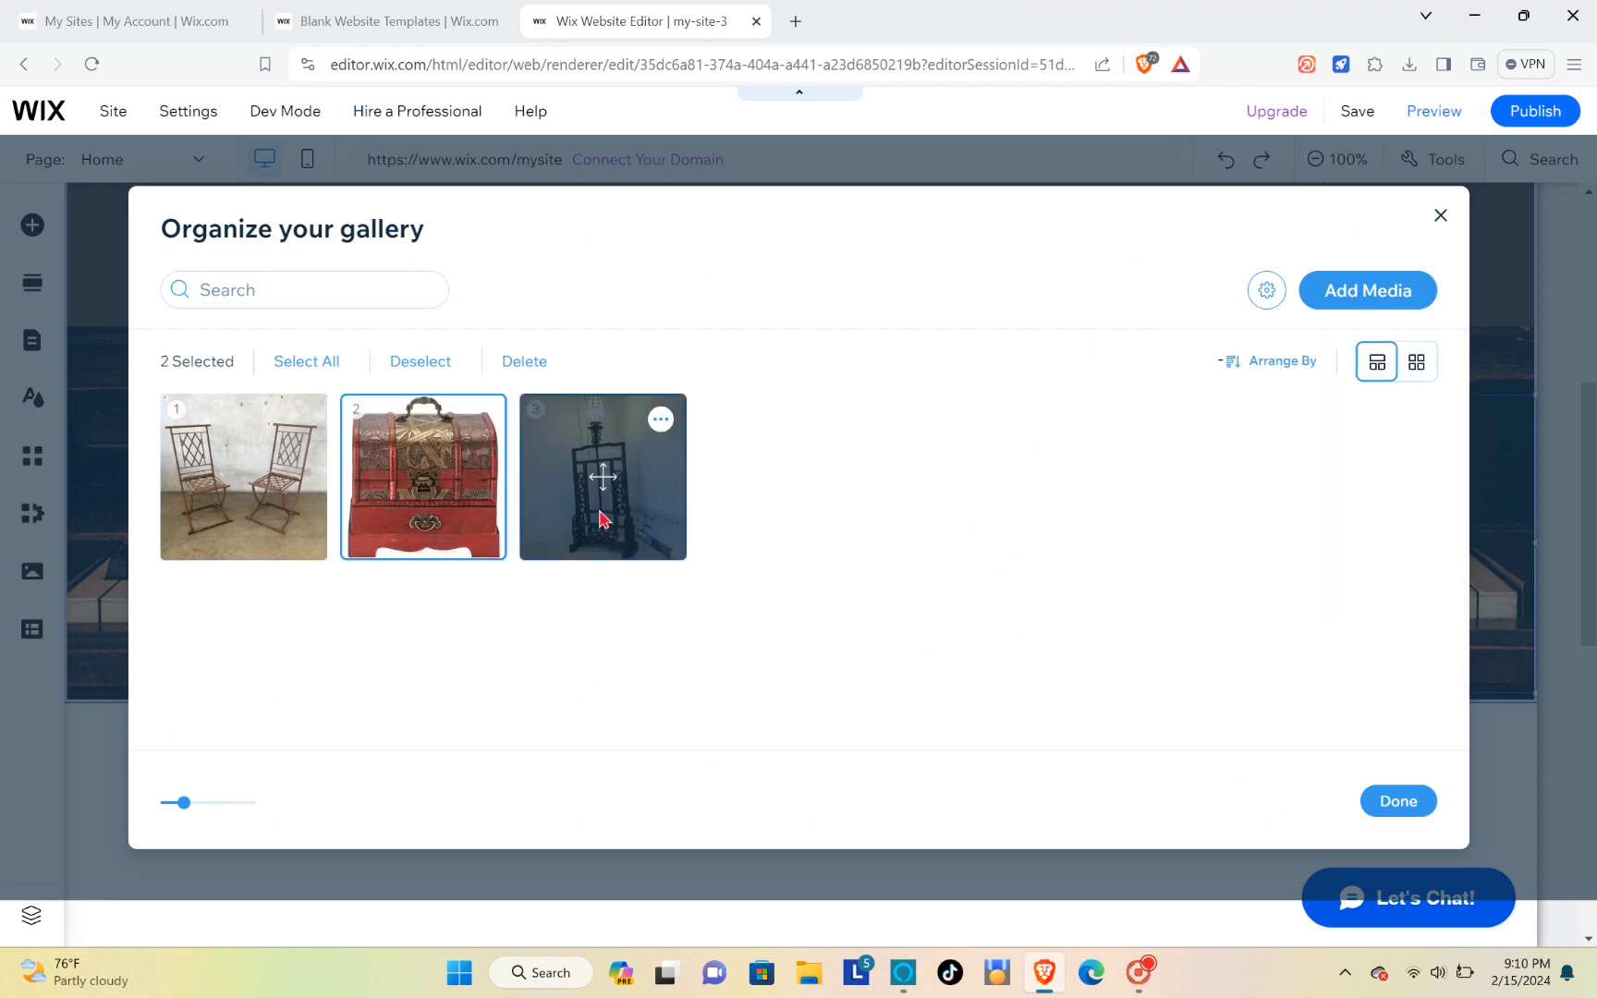
ctrl+click(305, 528)
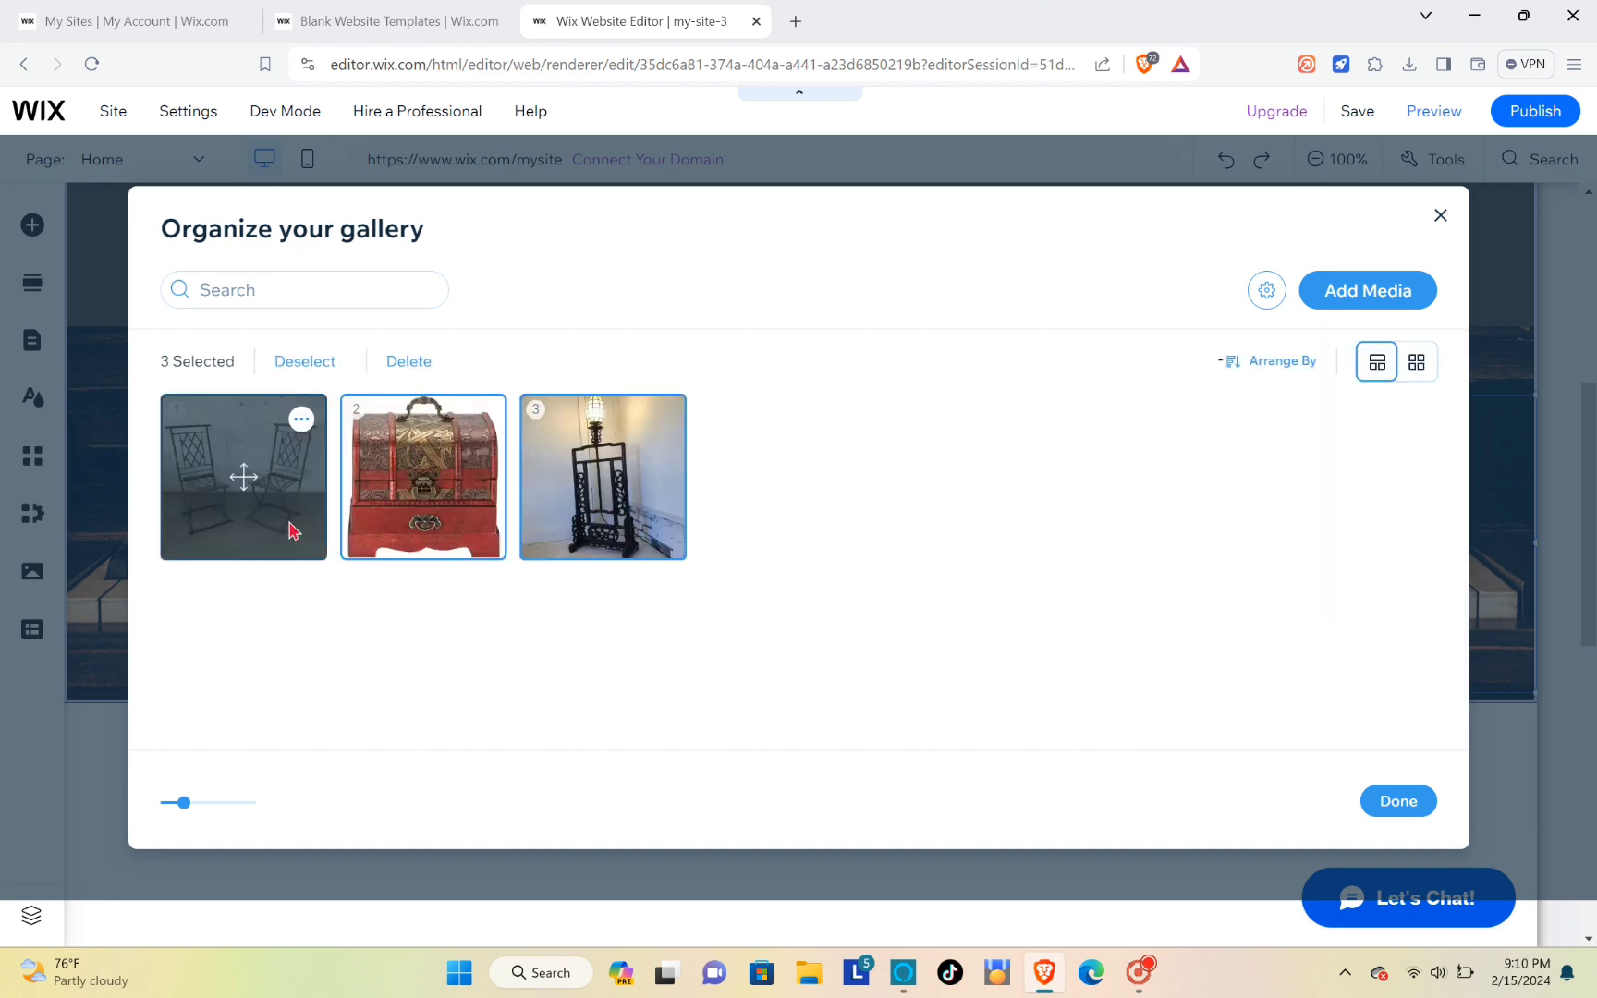
click(1427, 811)
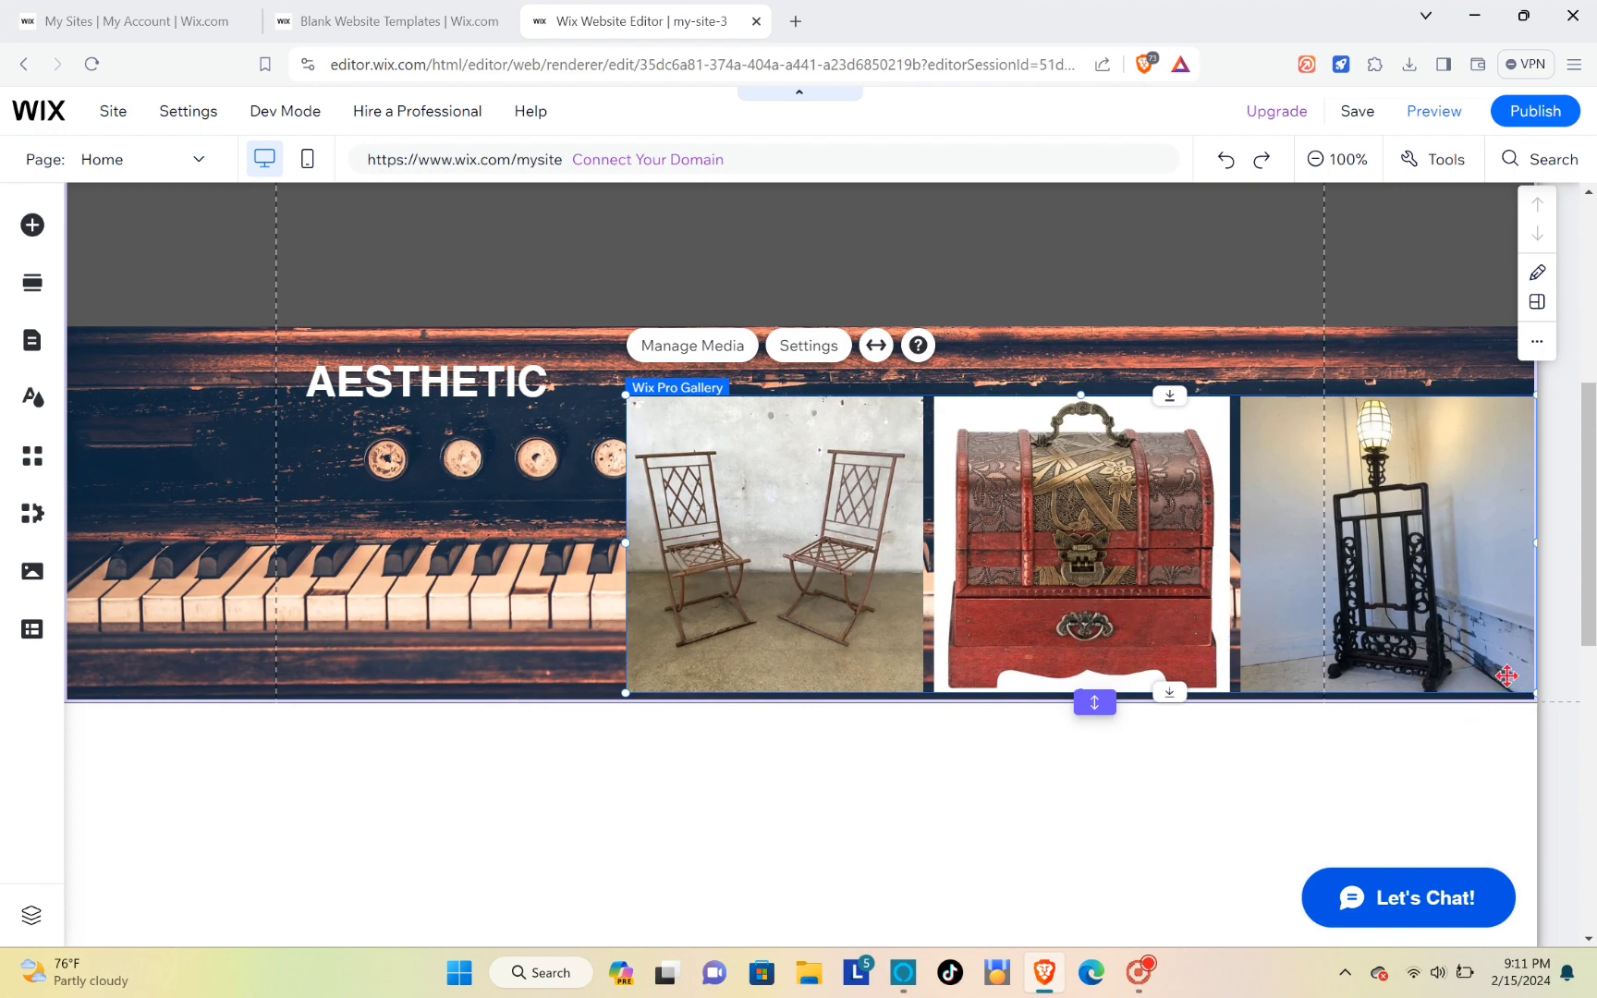
Step: Shrink the three-image gallery and shift it toward the middle of the AESTHETIC section, and extend the section's height well below the gallery
drag(1534, 692, 1215, 637)
drag(1059, 524, 927, 547)
scroll(1020, 693, up, 5)
scroll(1021, 691, down, 3)
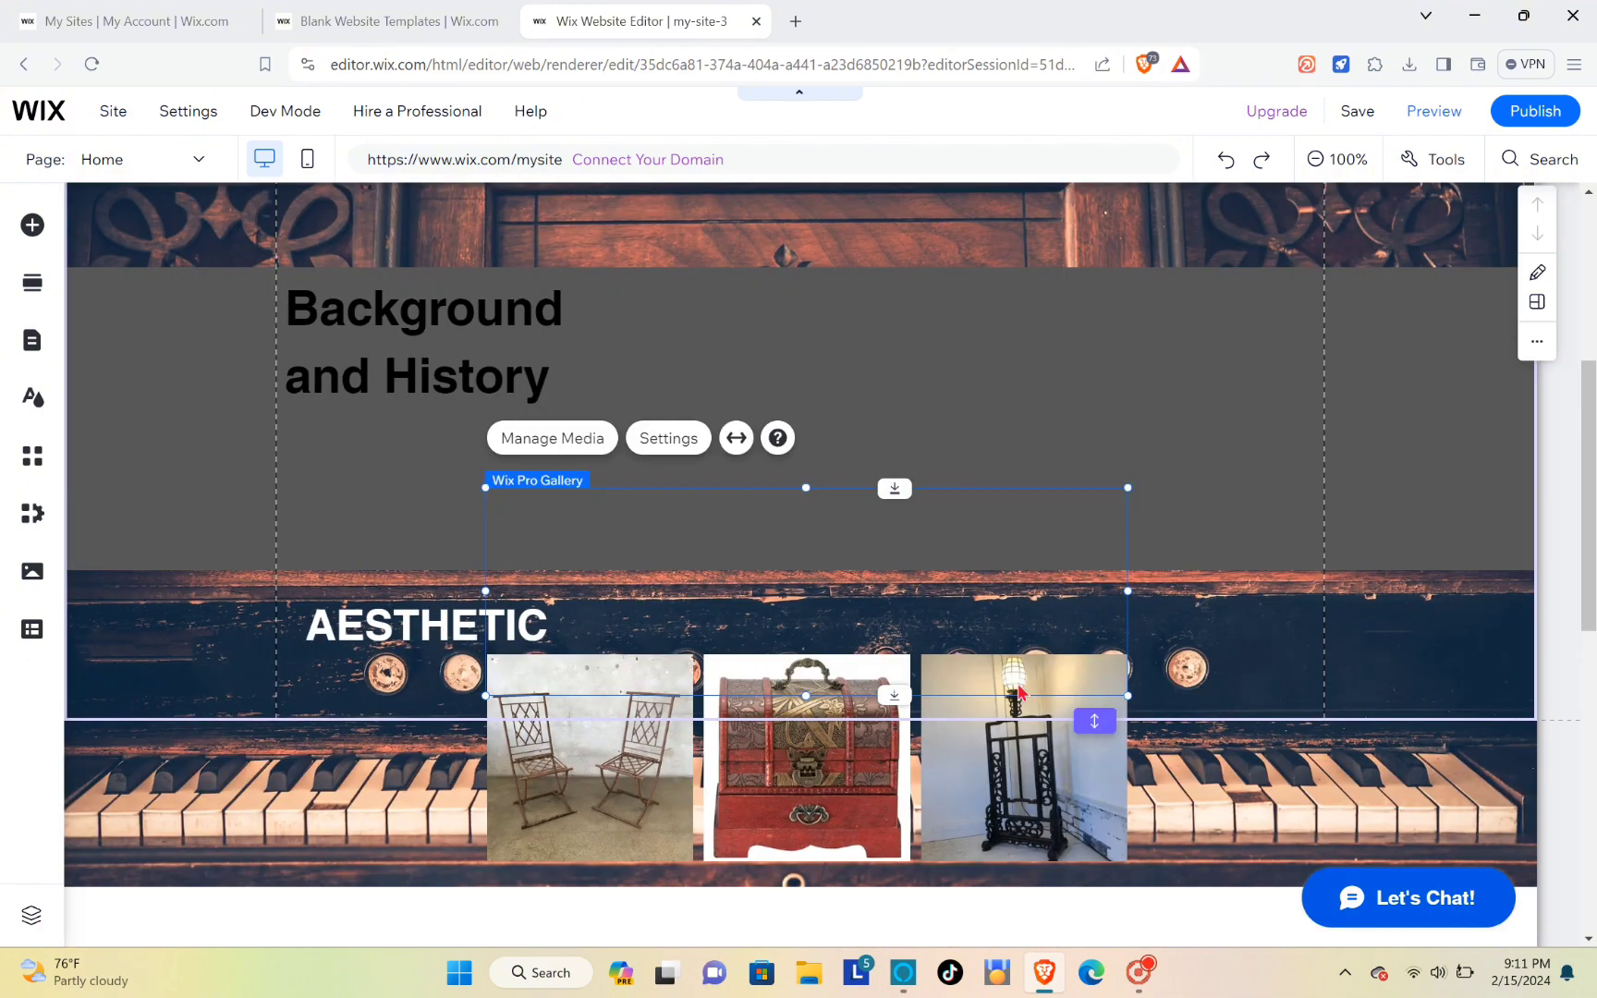
scroll(1020, 691, down, 4)
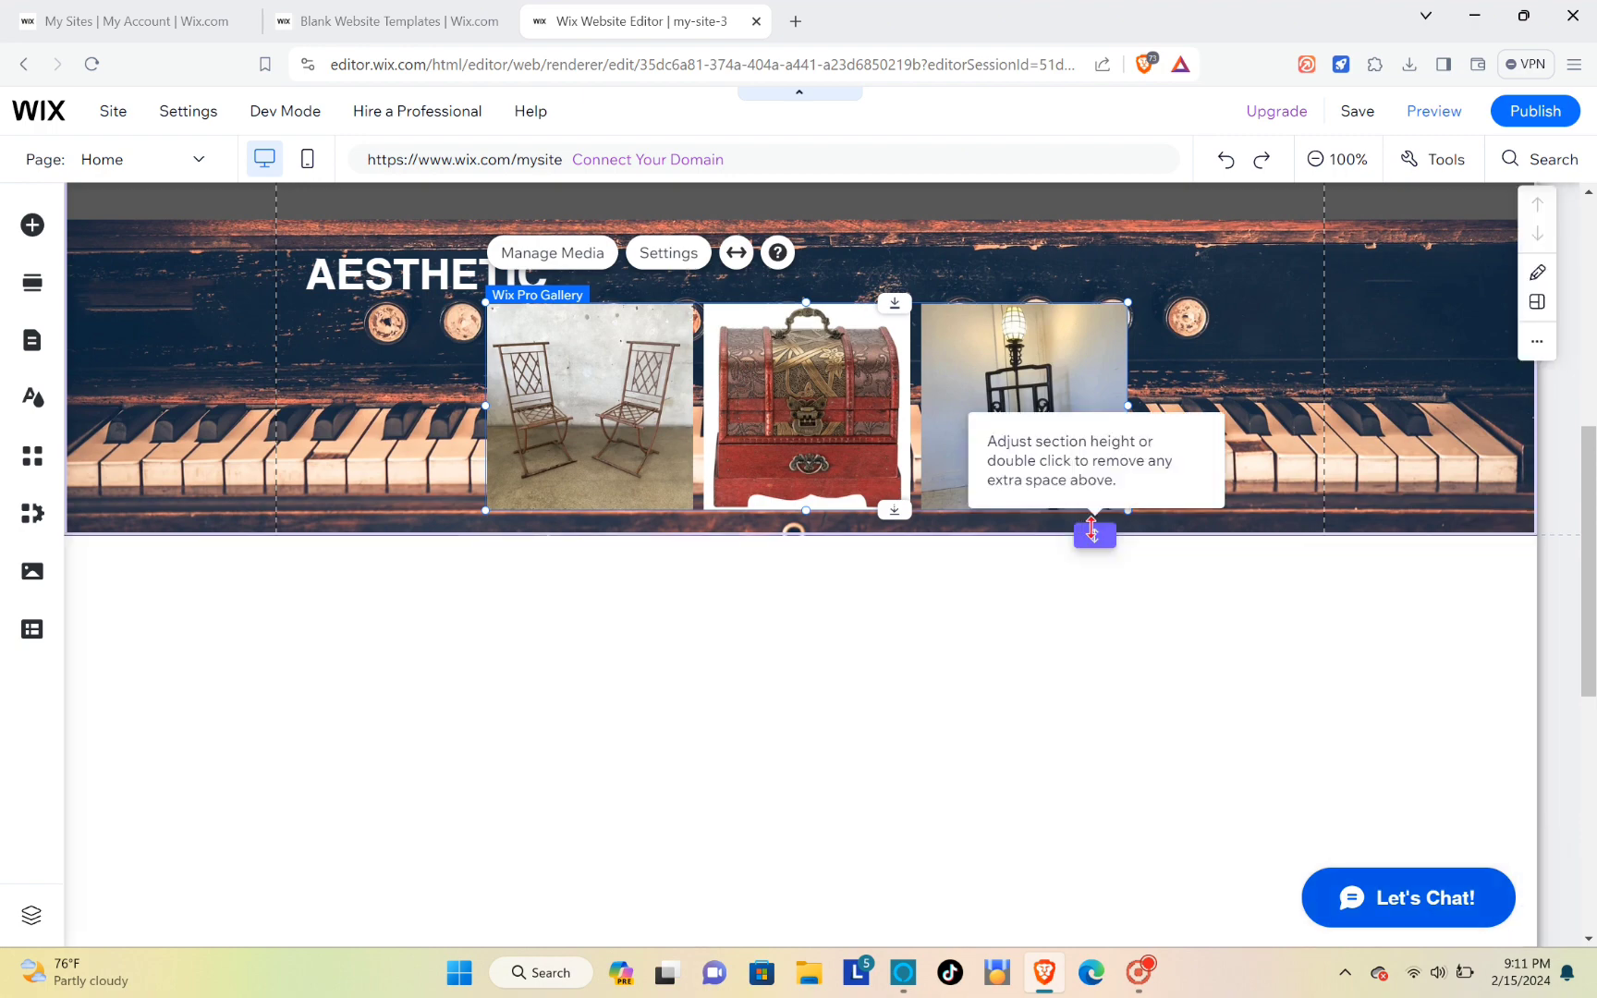
drag(1083, 536, 1081, 796)
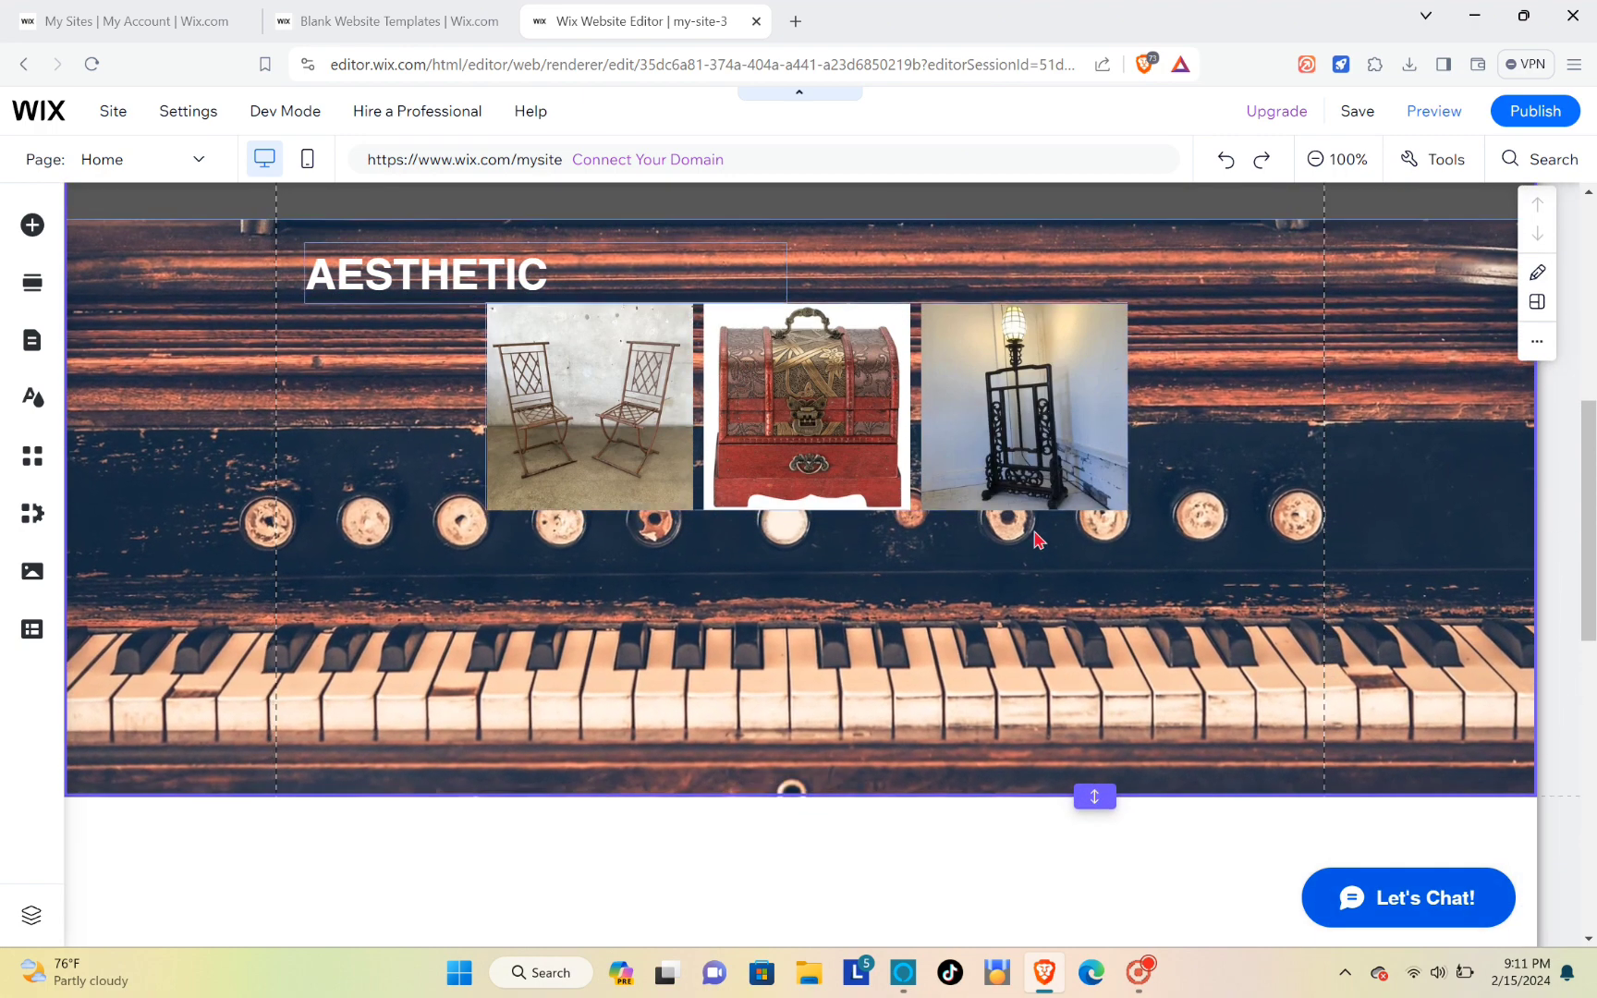
Step: Enlarge the gallery slightly and move it to the section's left margin, with the AESTHETIC heading centred above the images
drag(1039, 499, 1010, 539)
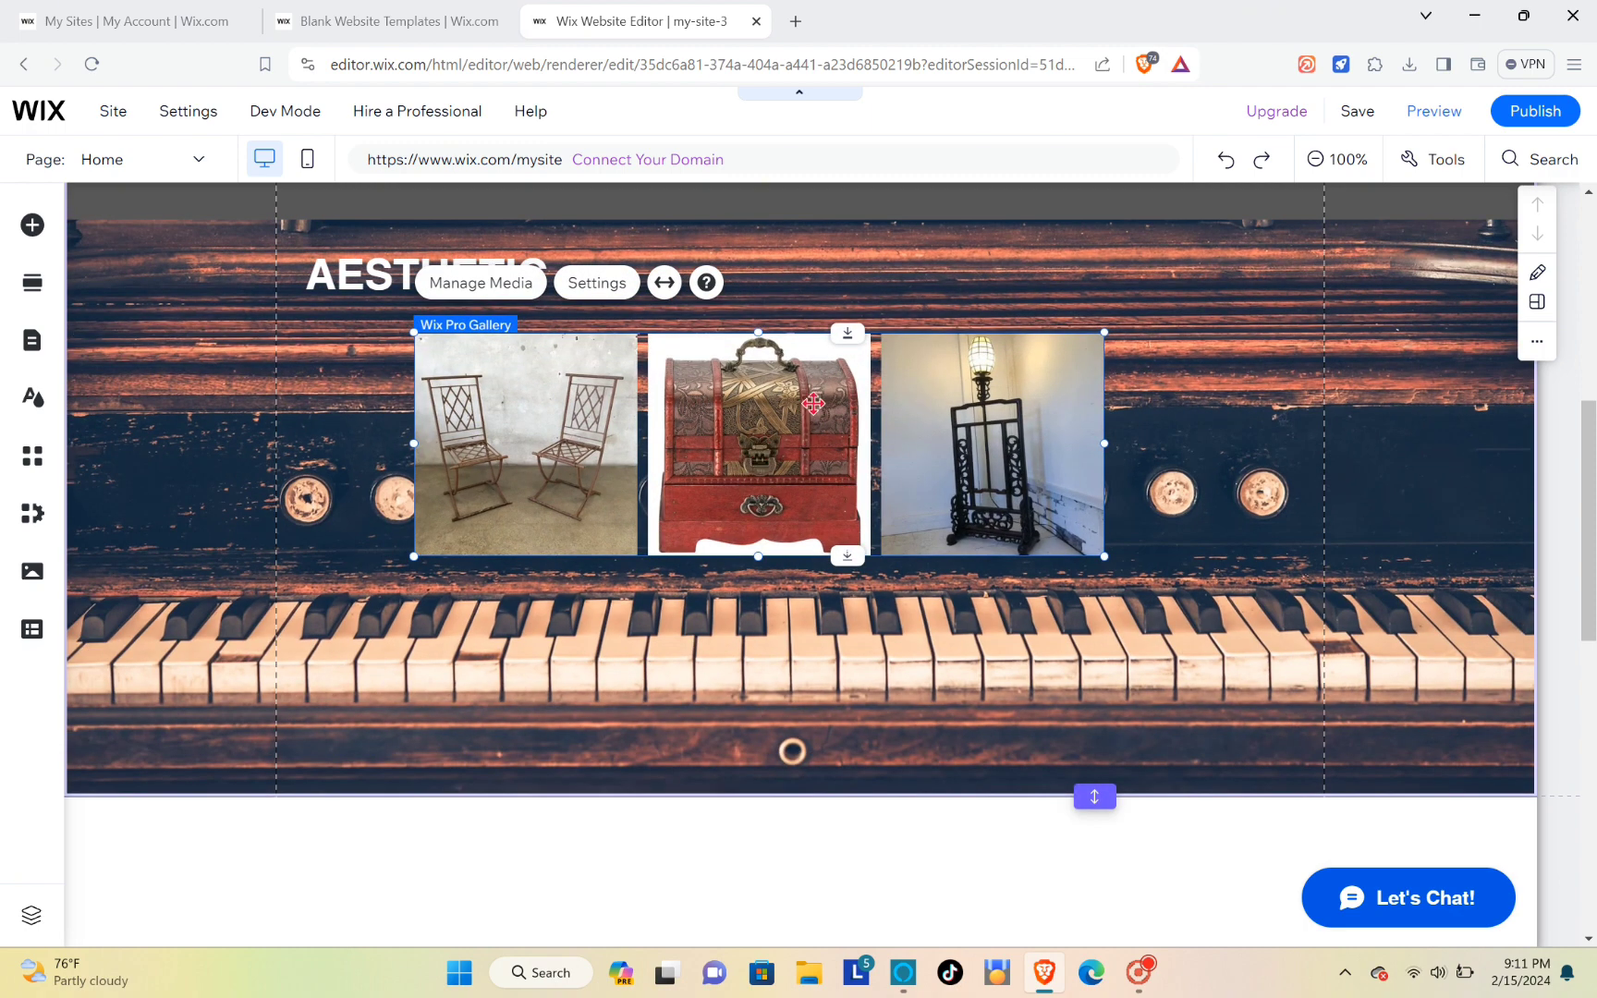
drag(809, 405, 685, 420)
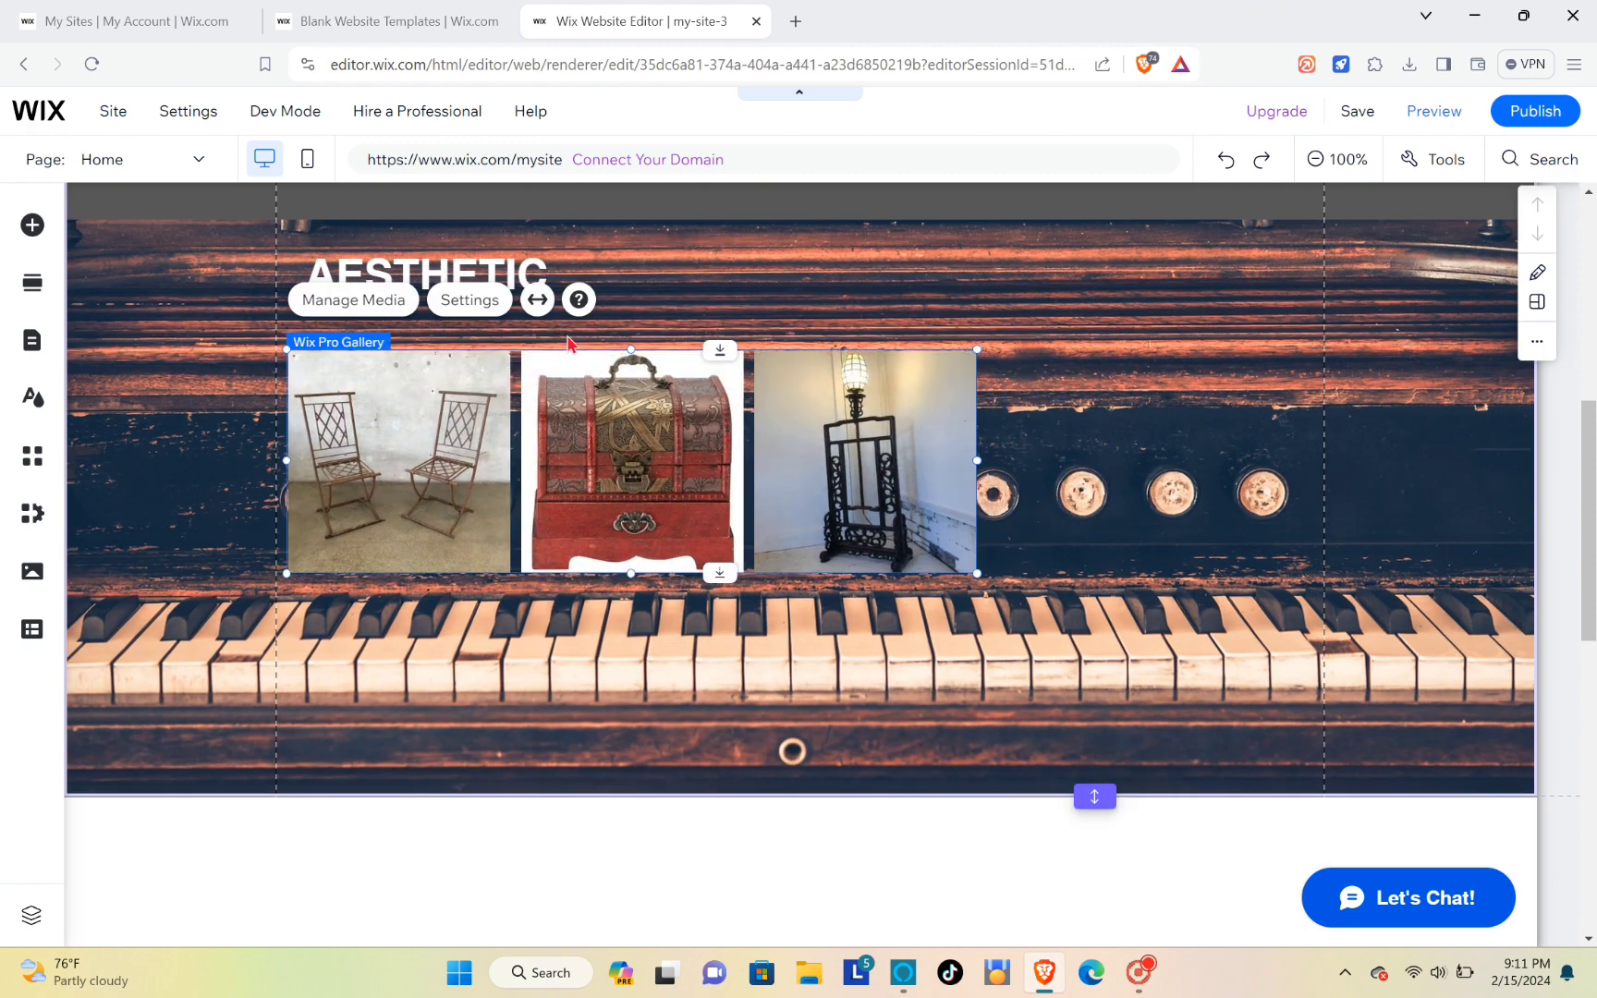
drag(499, 273, 681, 289)
click(948, 825)
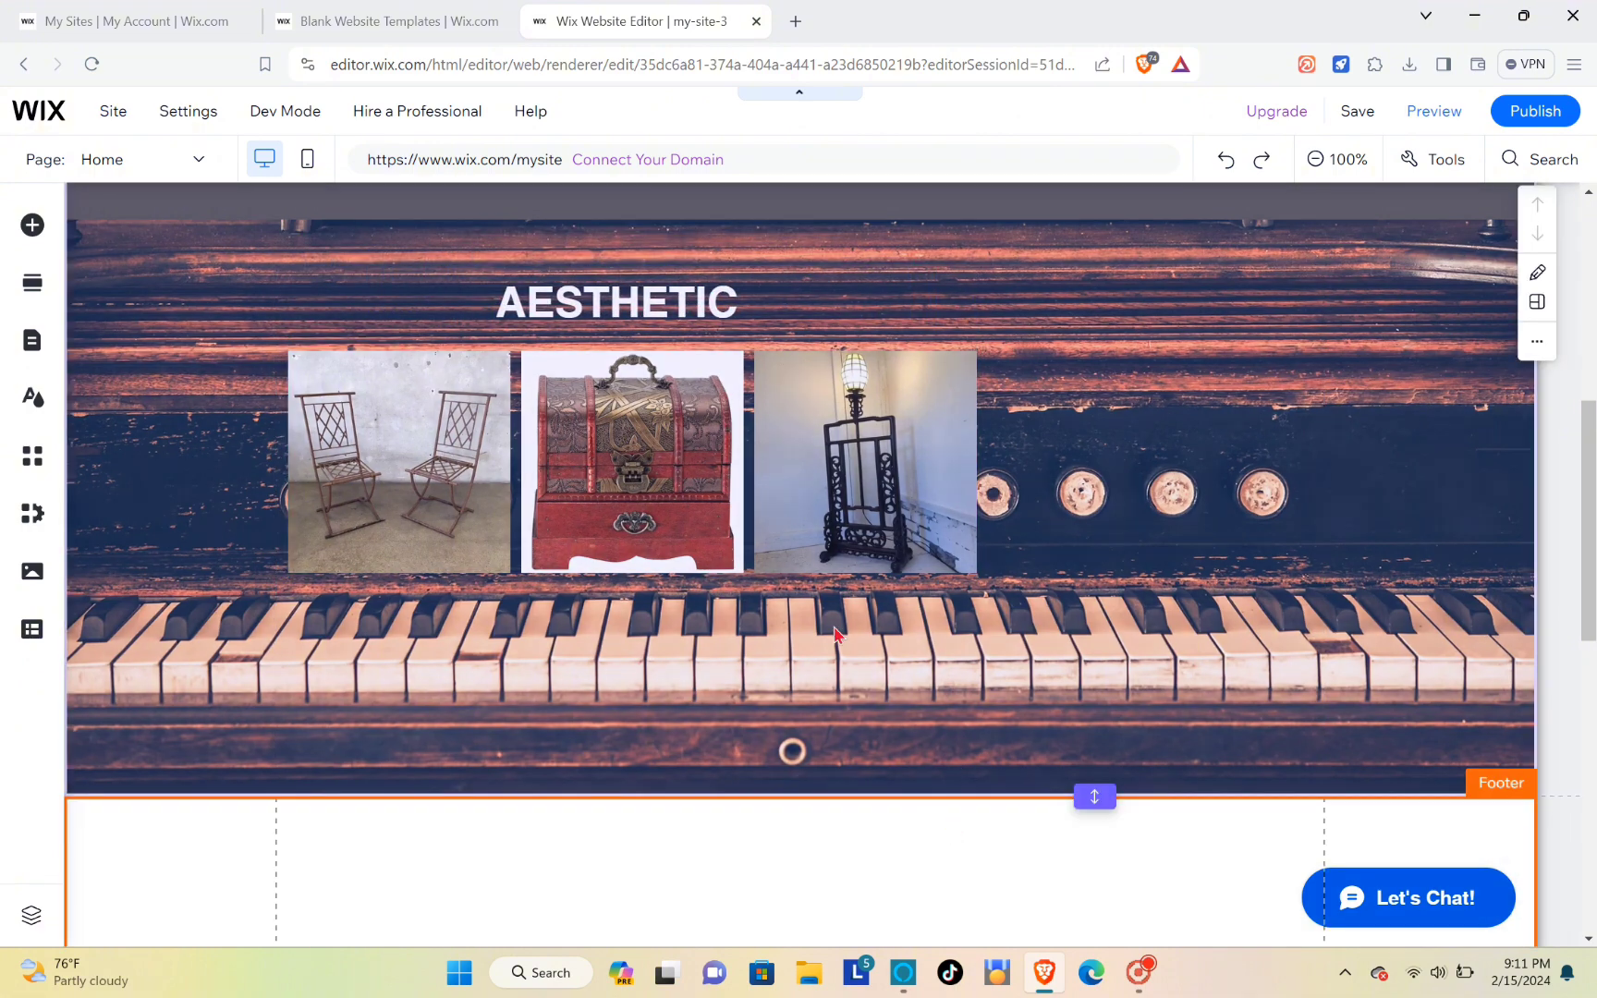
Step: Add the themed outlined button with an arrow icon and place it beside the AESTHETIC heading, above the piano knobs
click(33, 225)
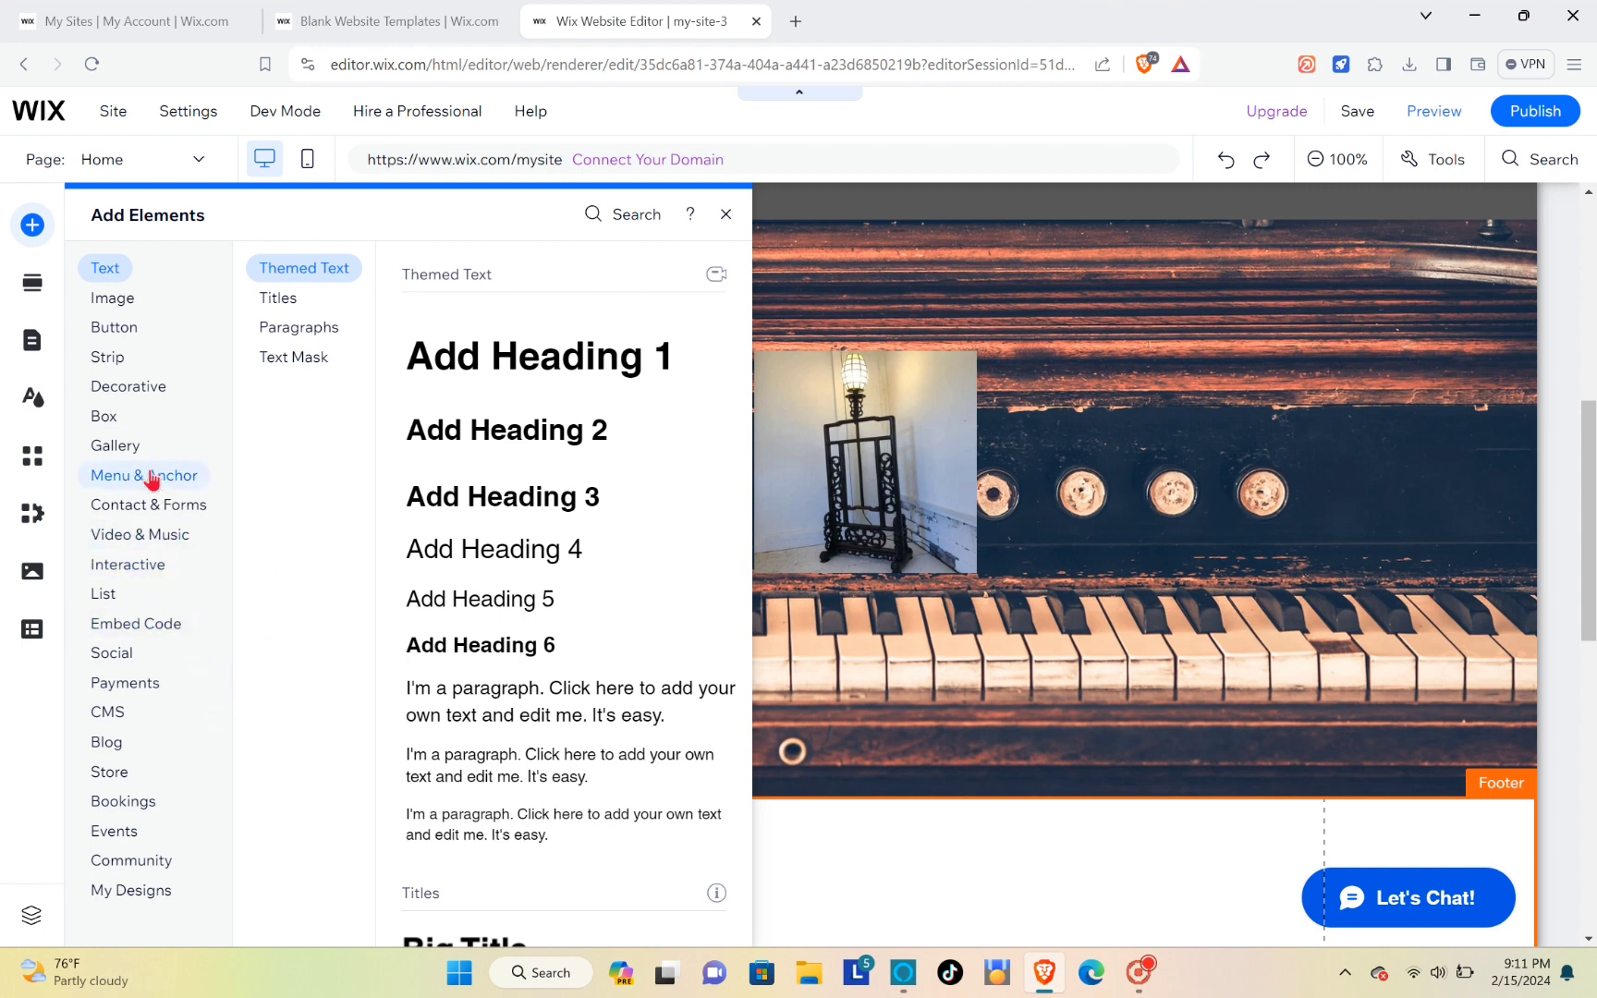
mouse_move(136, 541)
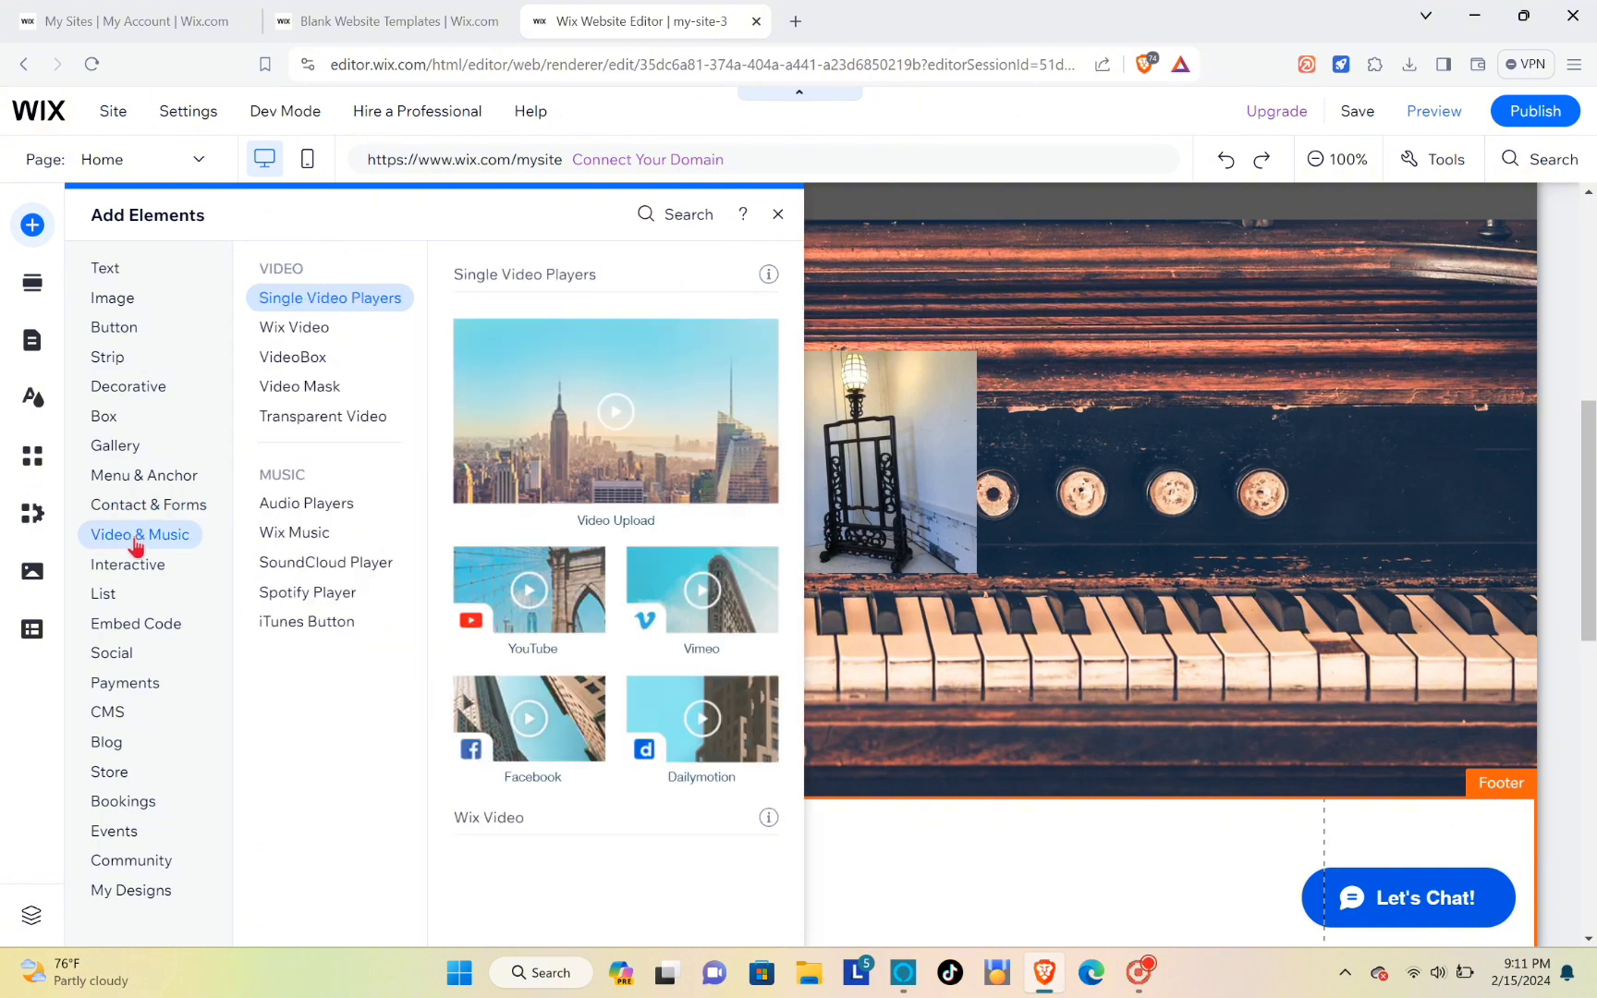
mouse_move(124, 329)
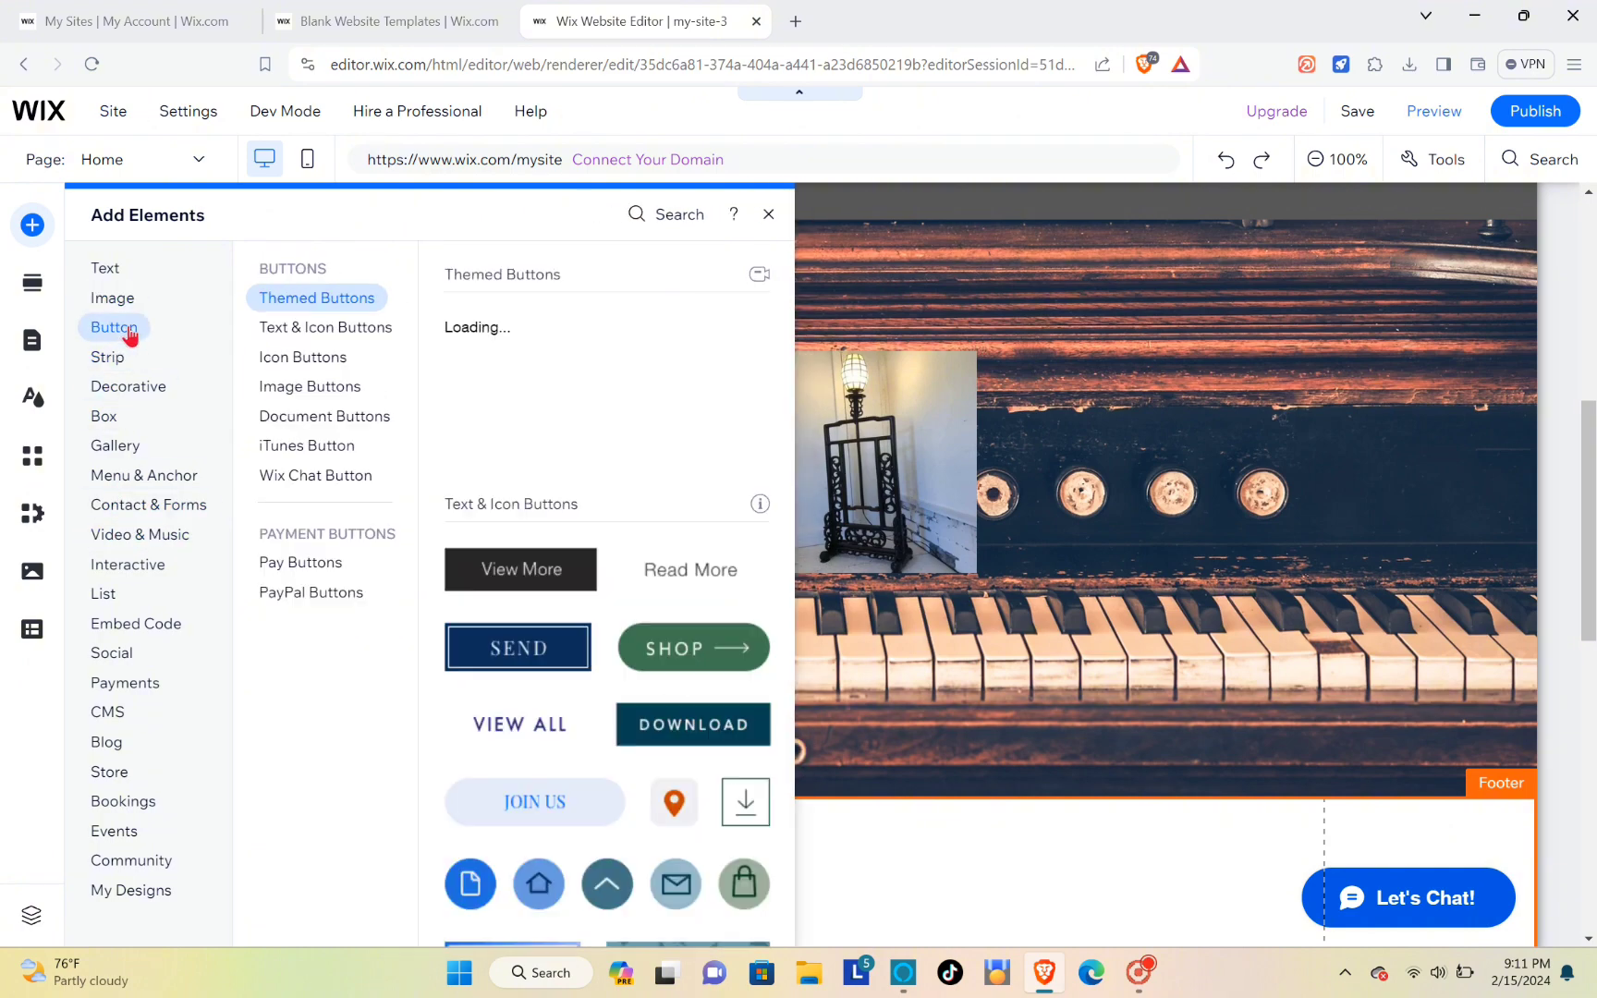
mouse_move(185, 622)
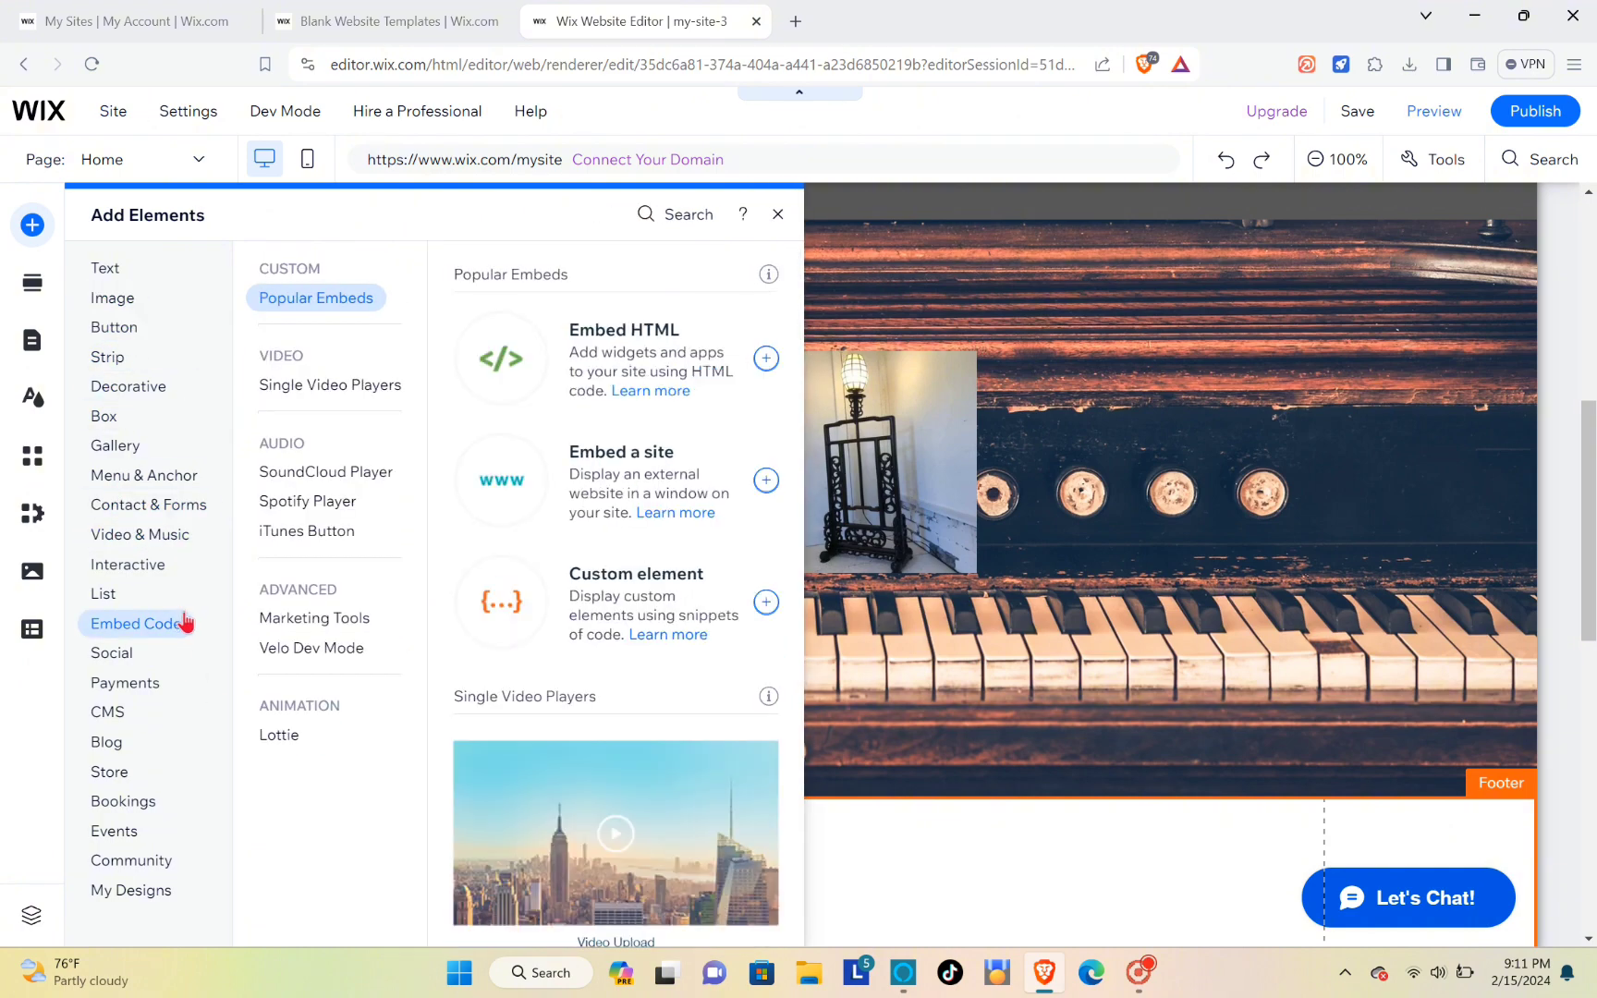
click(294, 388)
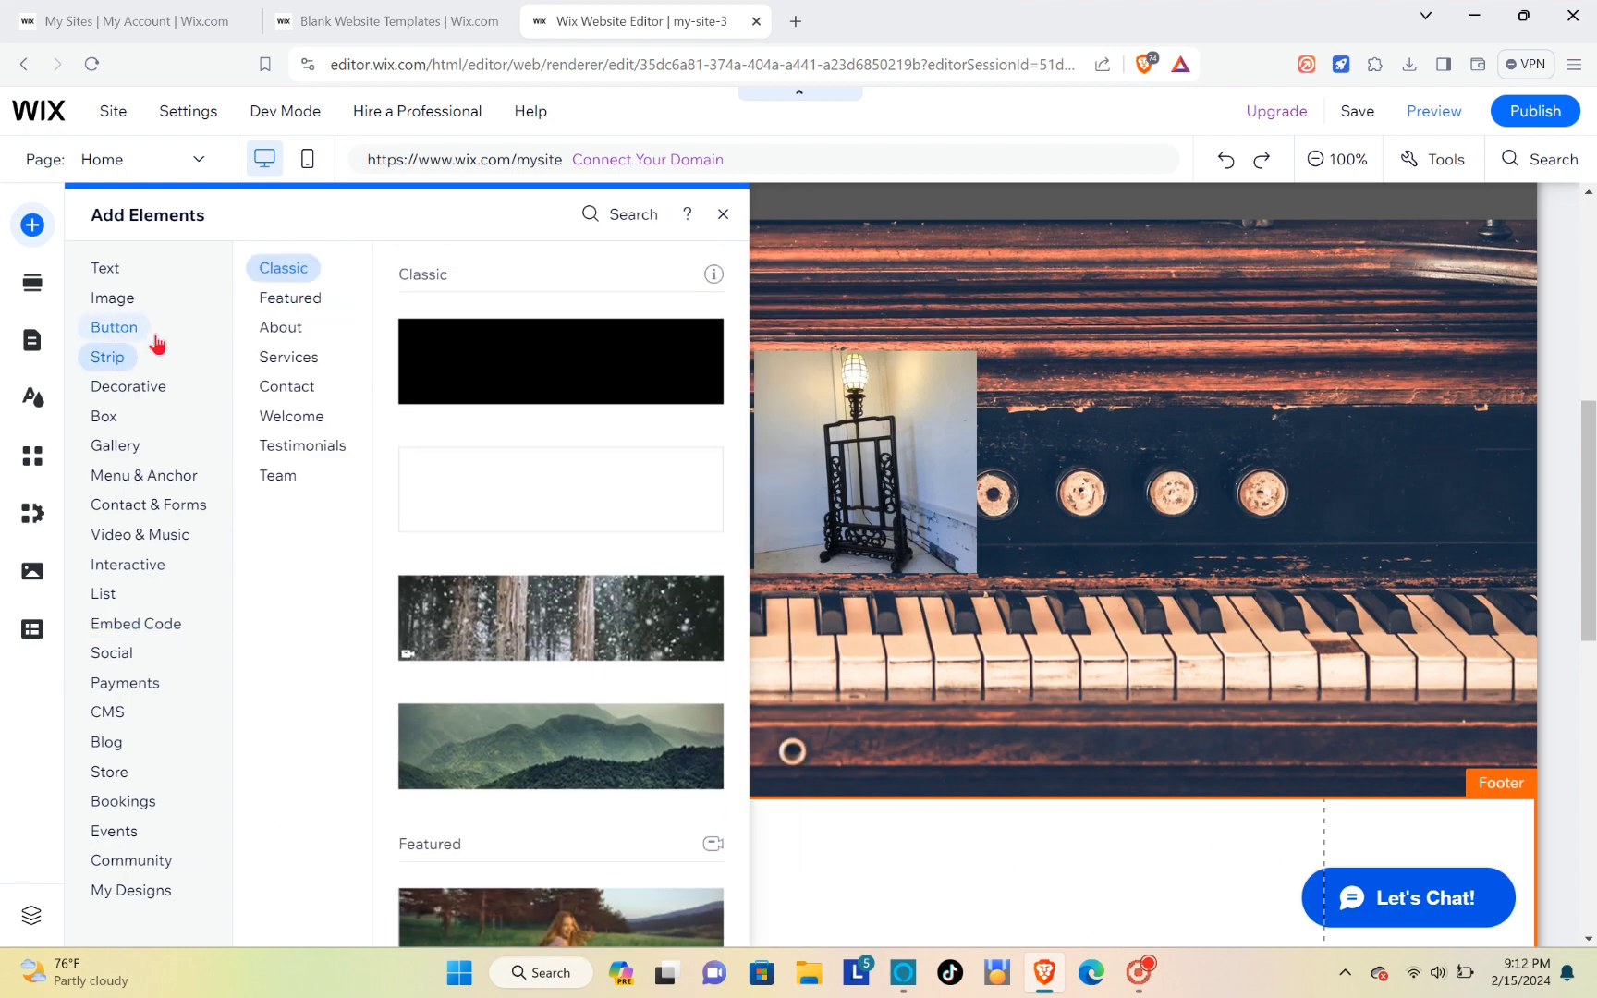
mouse_move(137, 344)
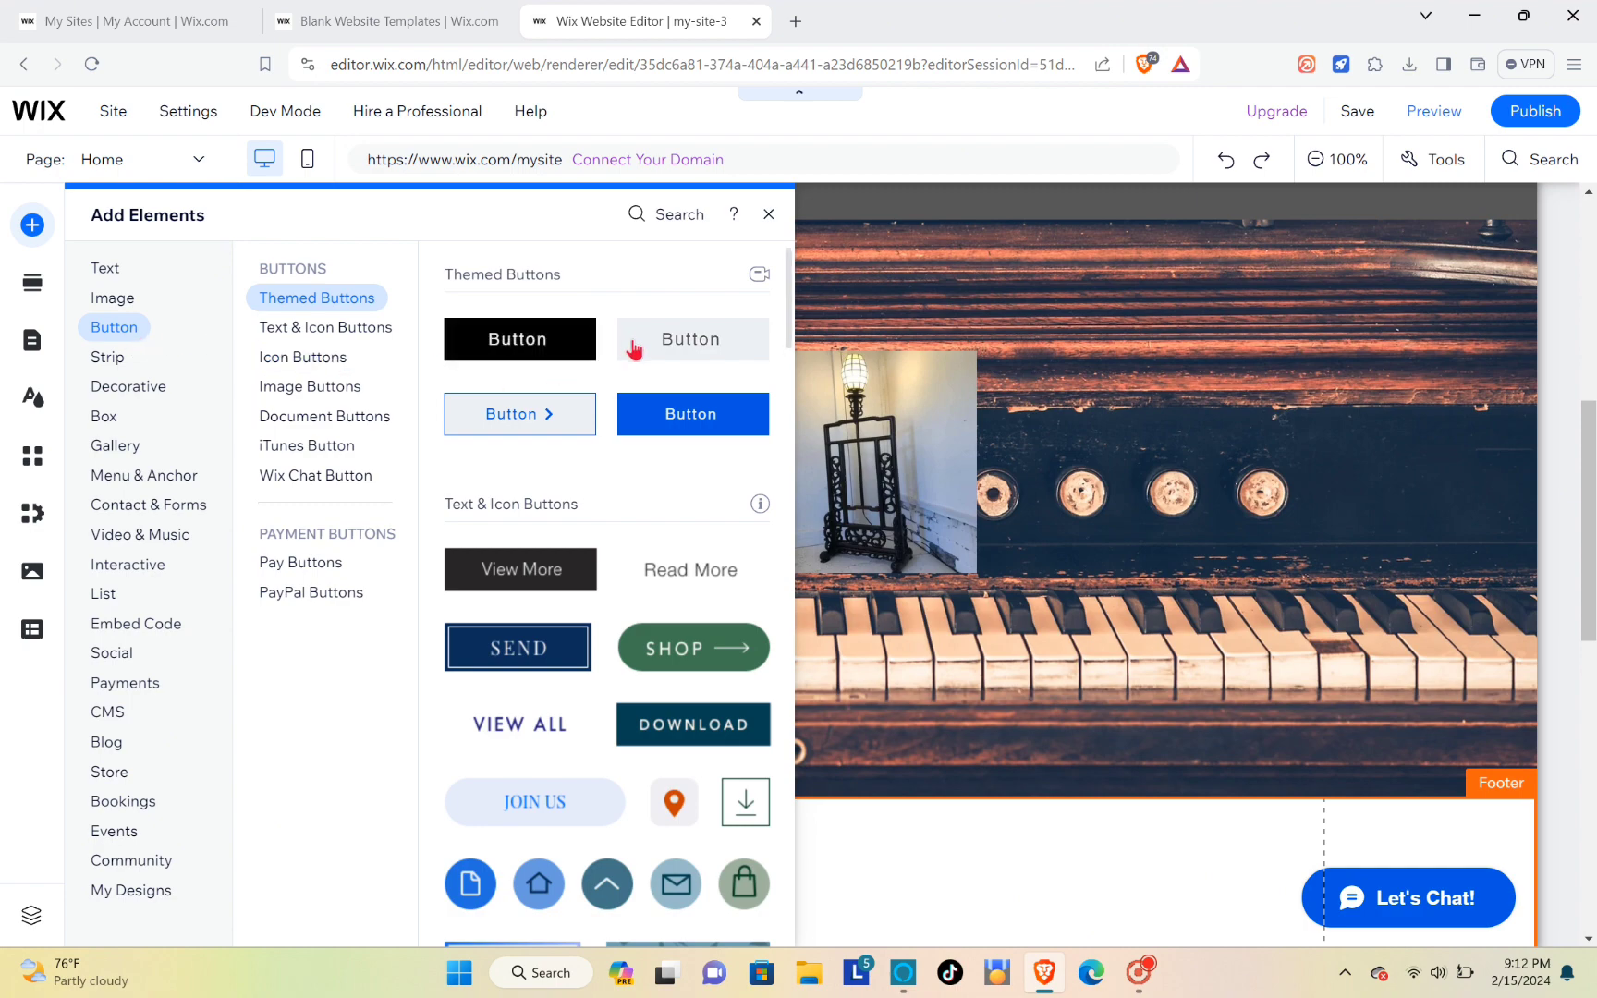
click(525, 418)
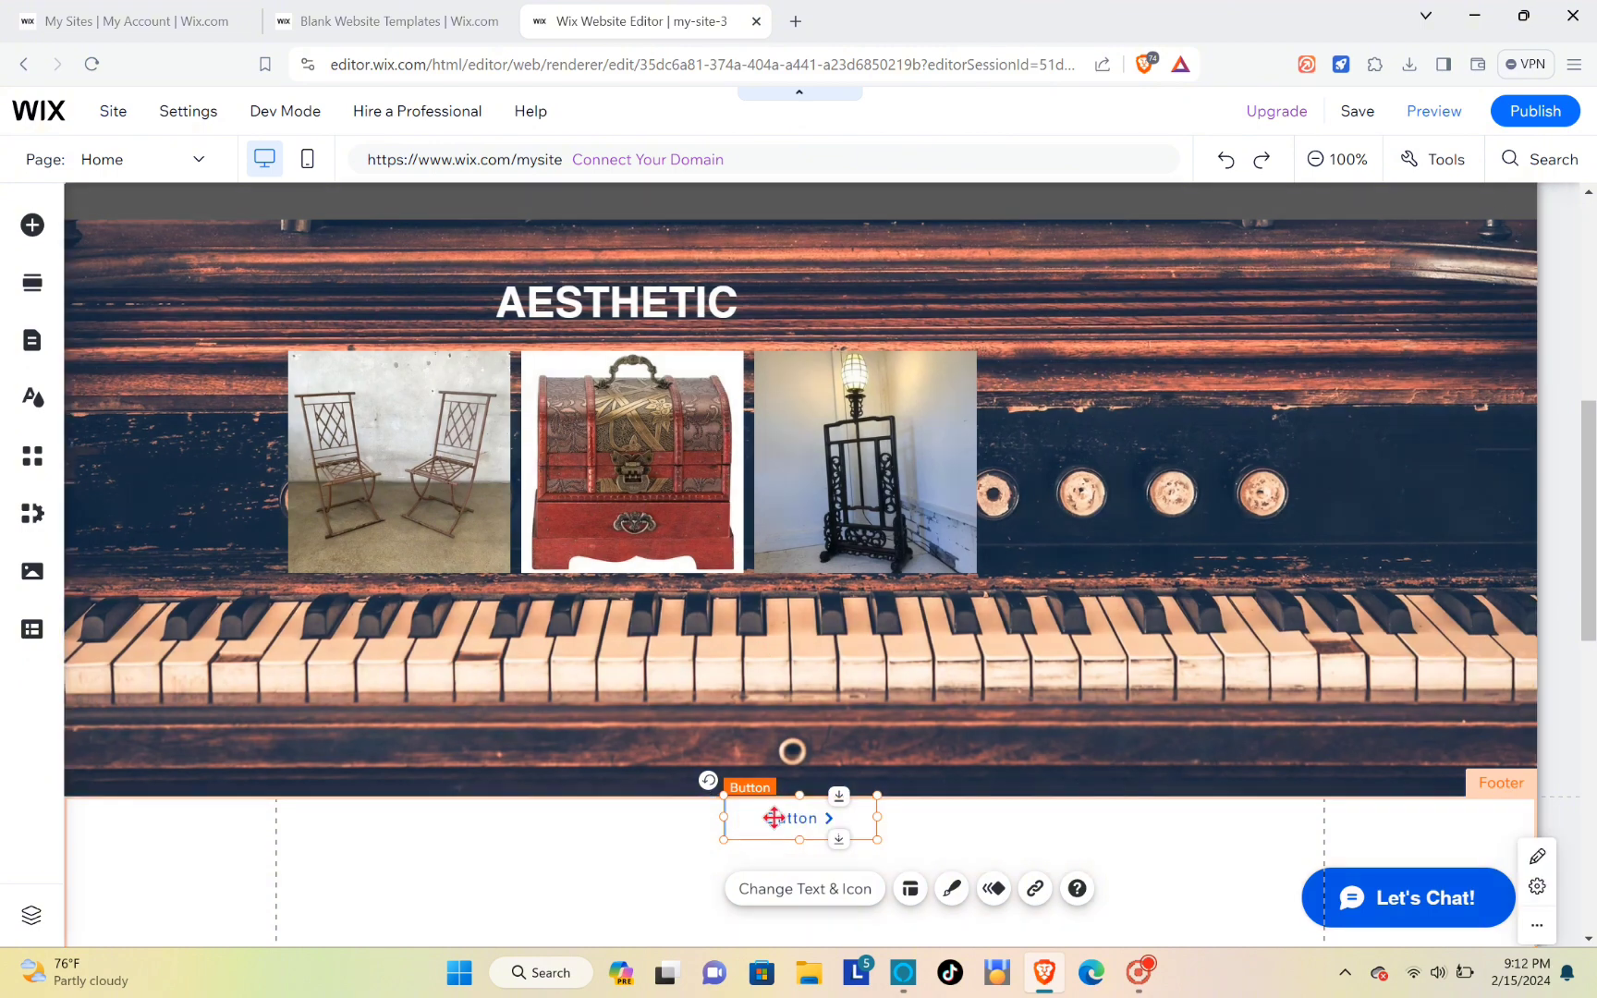
drag(790, 811, 1184, 282)
Step: Change the new button's text to "Order Now"
click(1179, 209)
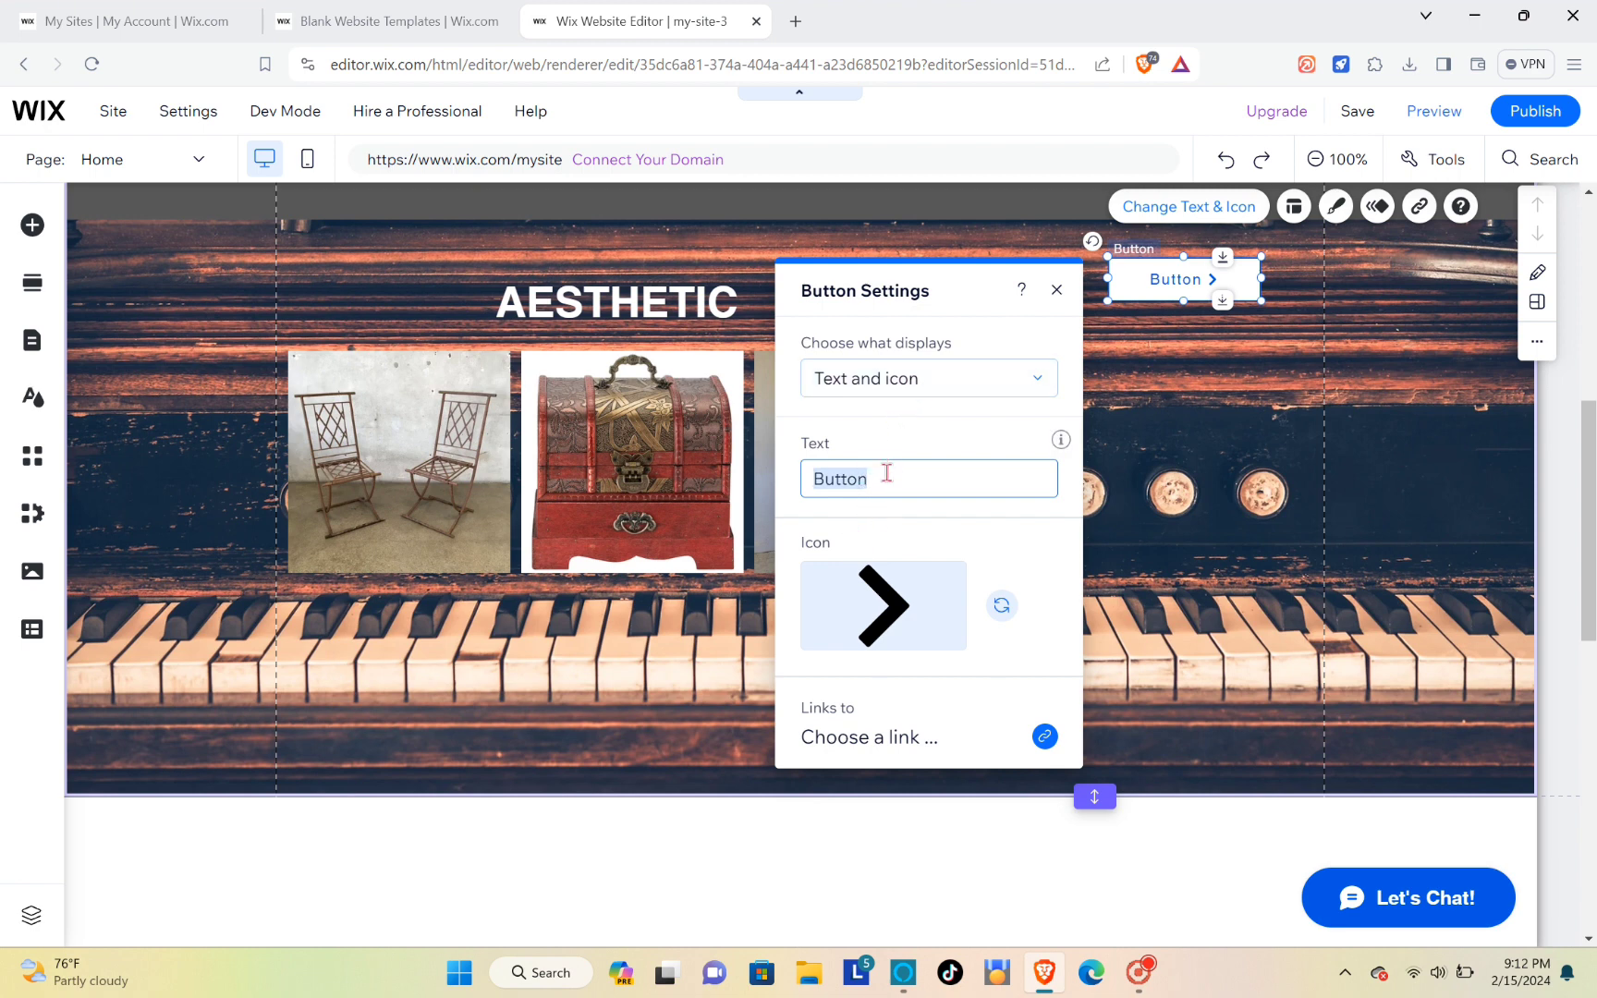
key(BackSpace)
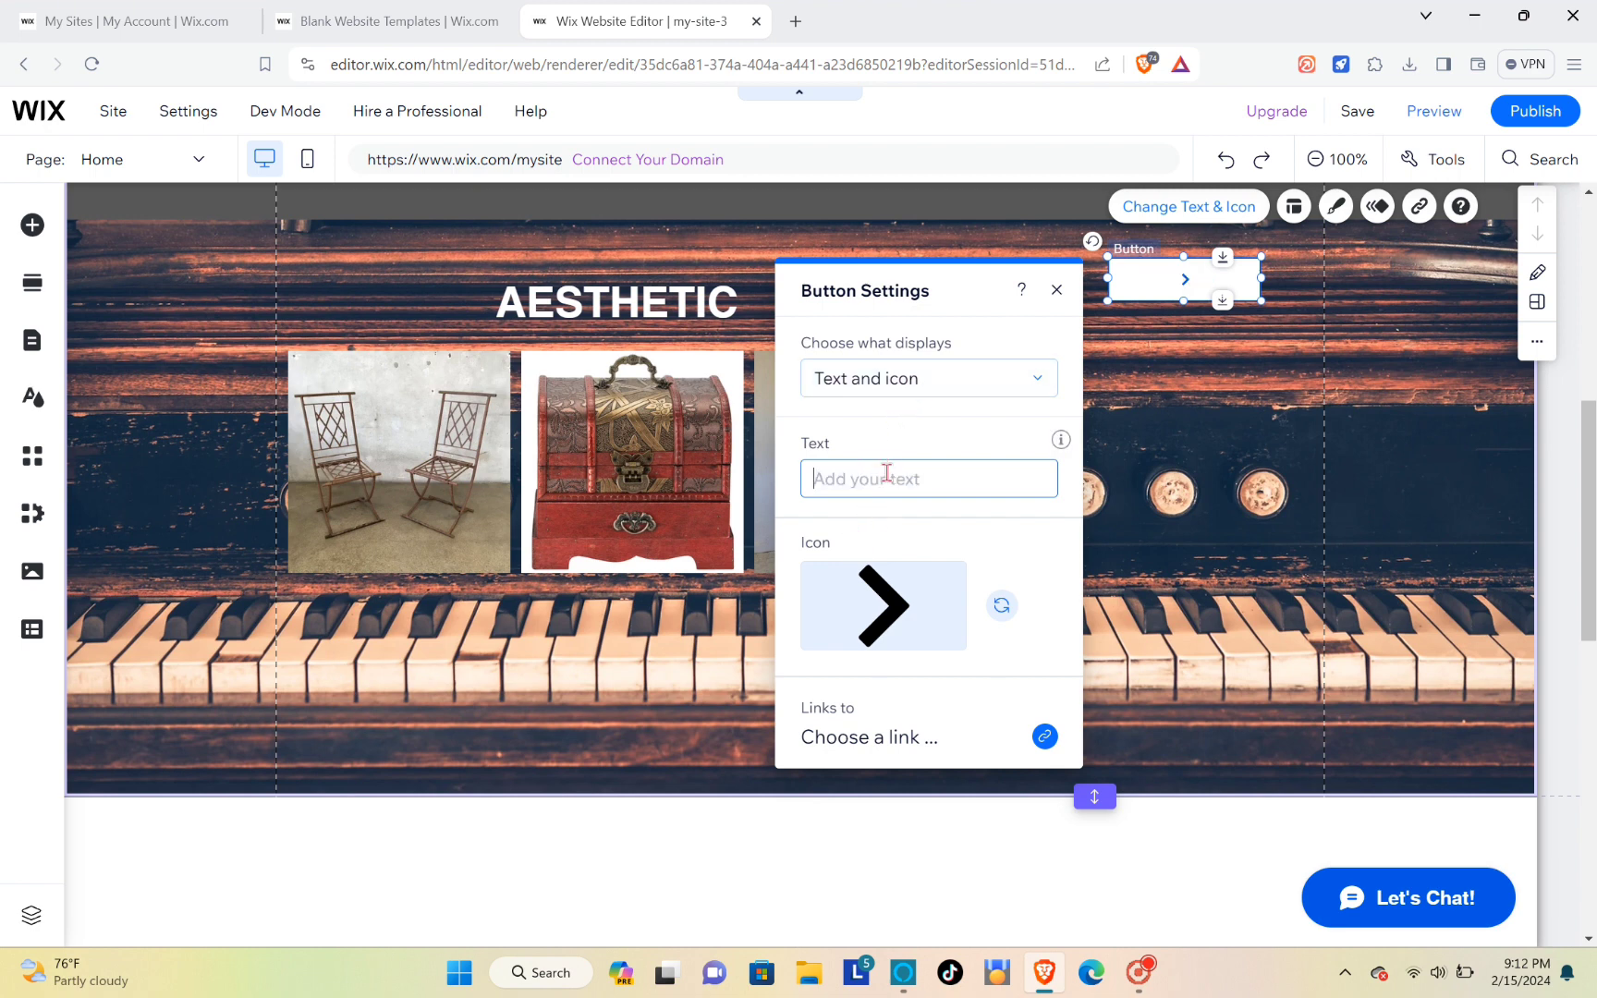
text(ORDER)
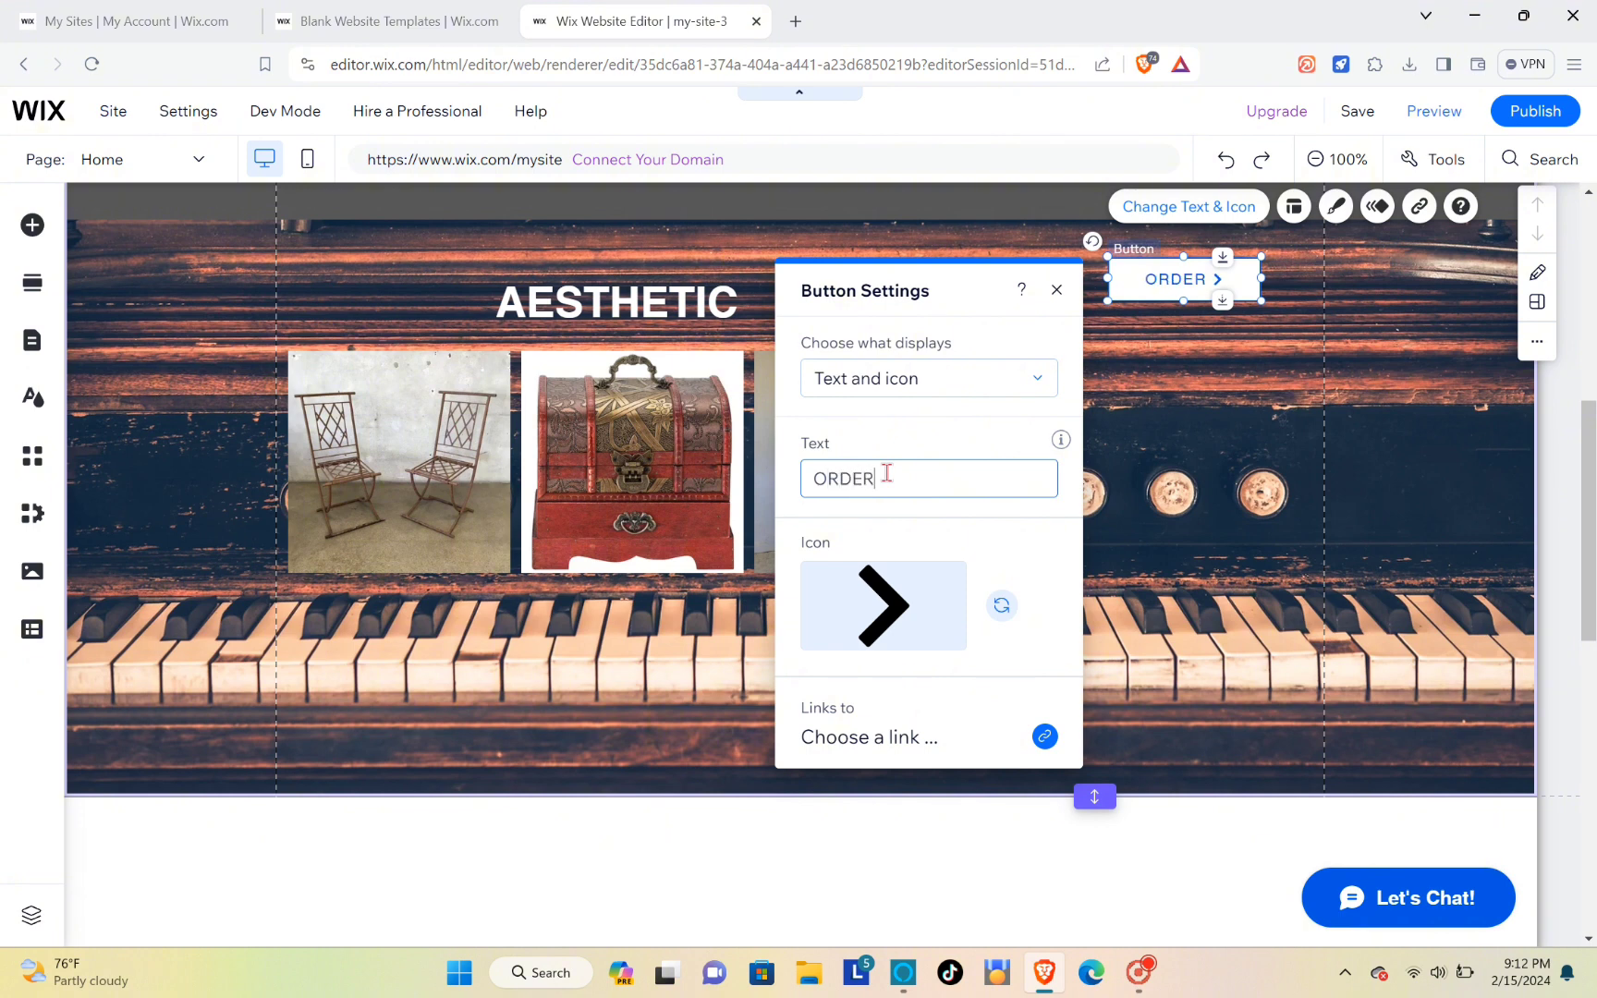
key(BackSpace)
key(BackSpace)
key(BackSpace)
key(Caps_Lock)
text(d)
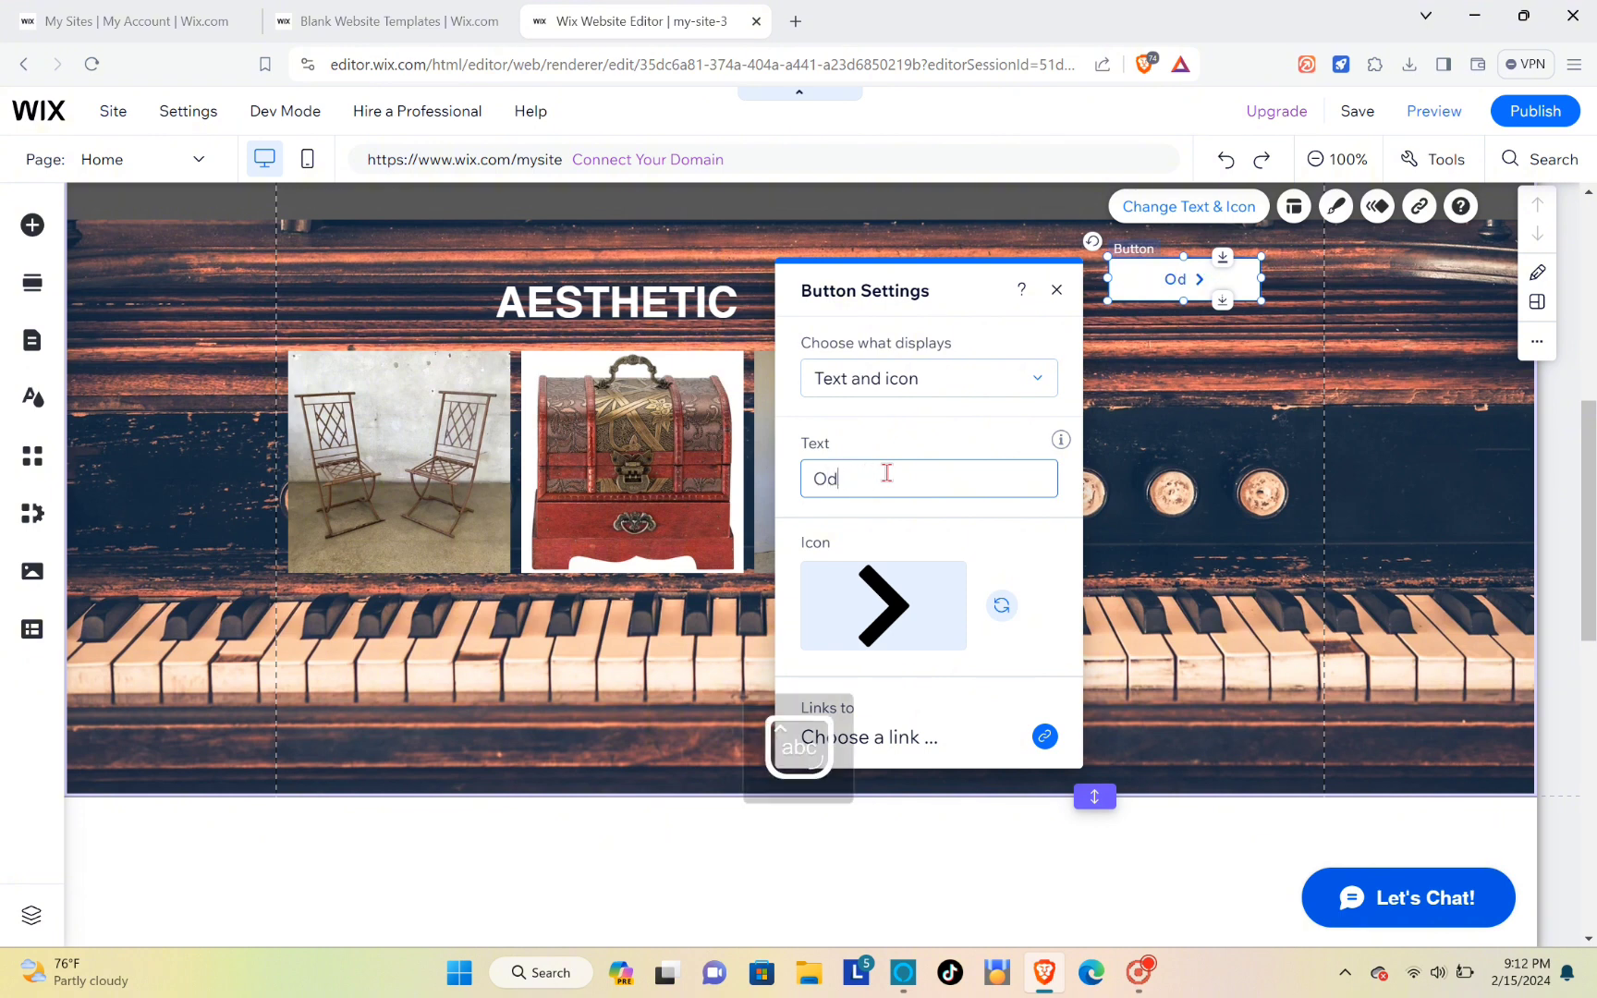
text(er)
key(BackSpace)
key(BackSpace)
text(re)
key(BackSpace)
text(der Now)
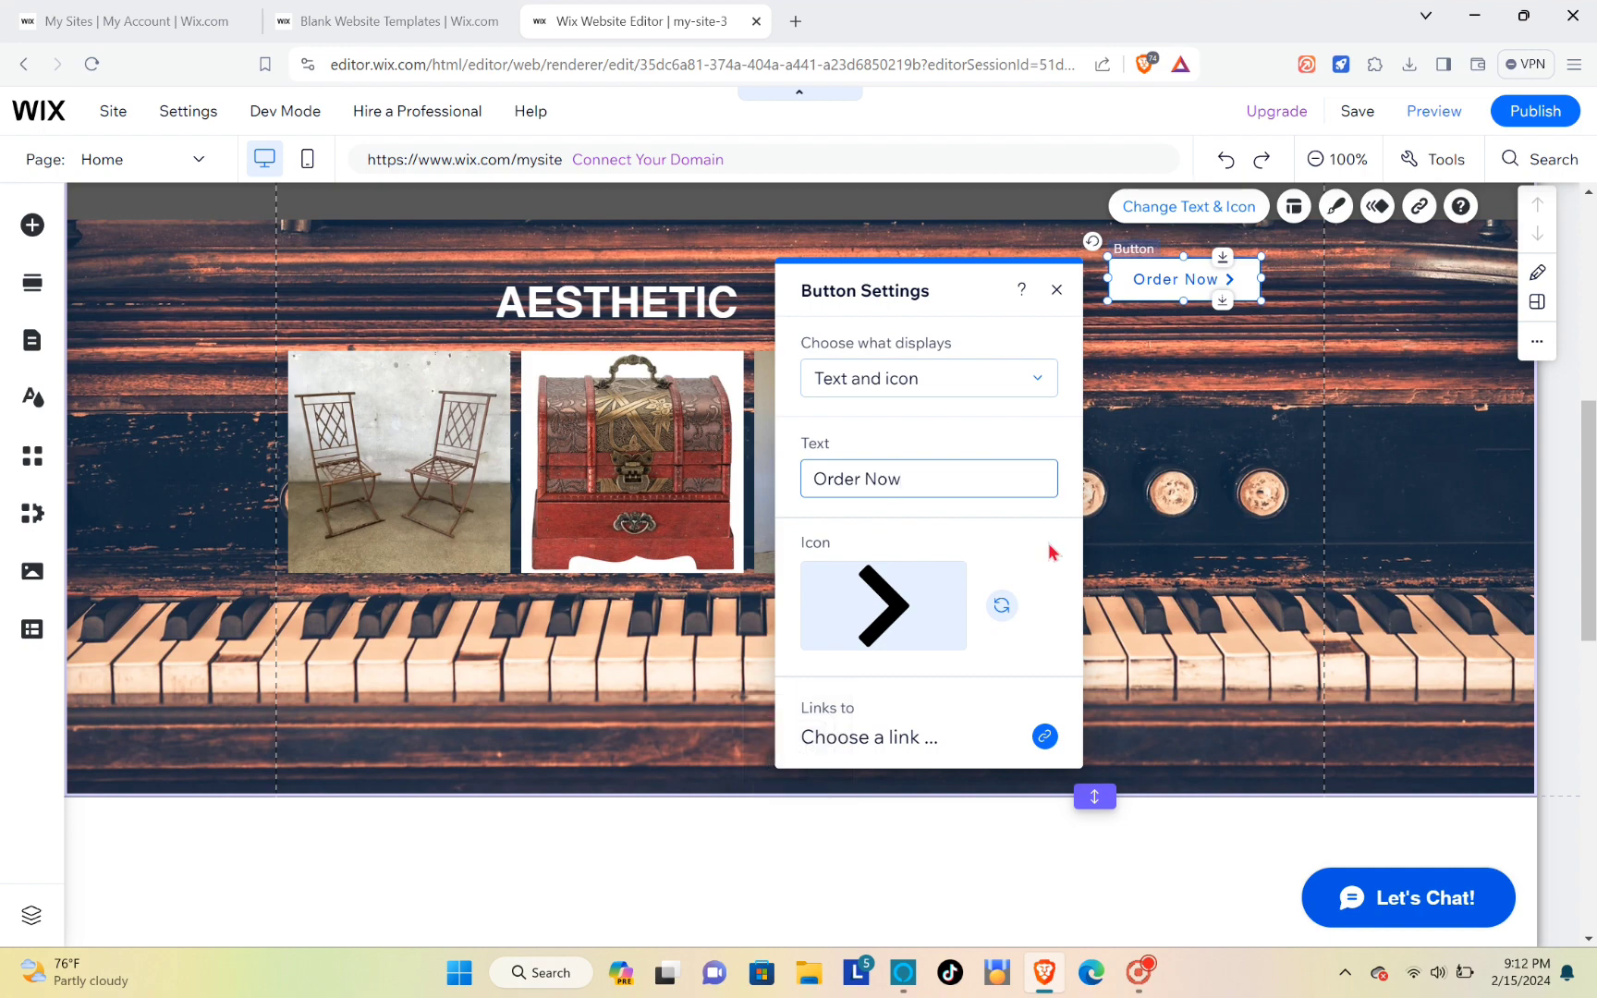
click(931, 750)
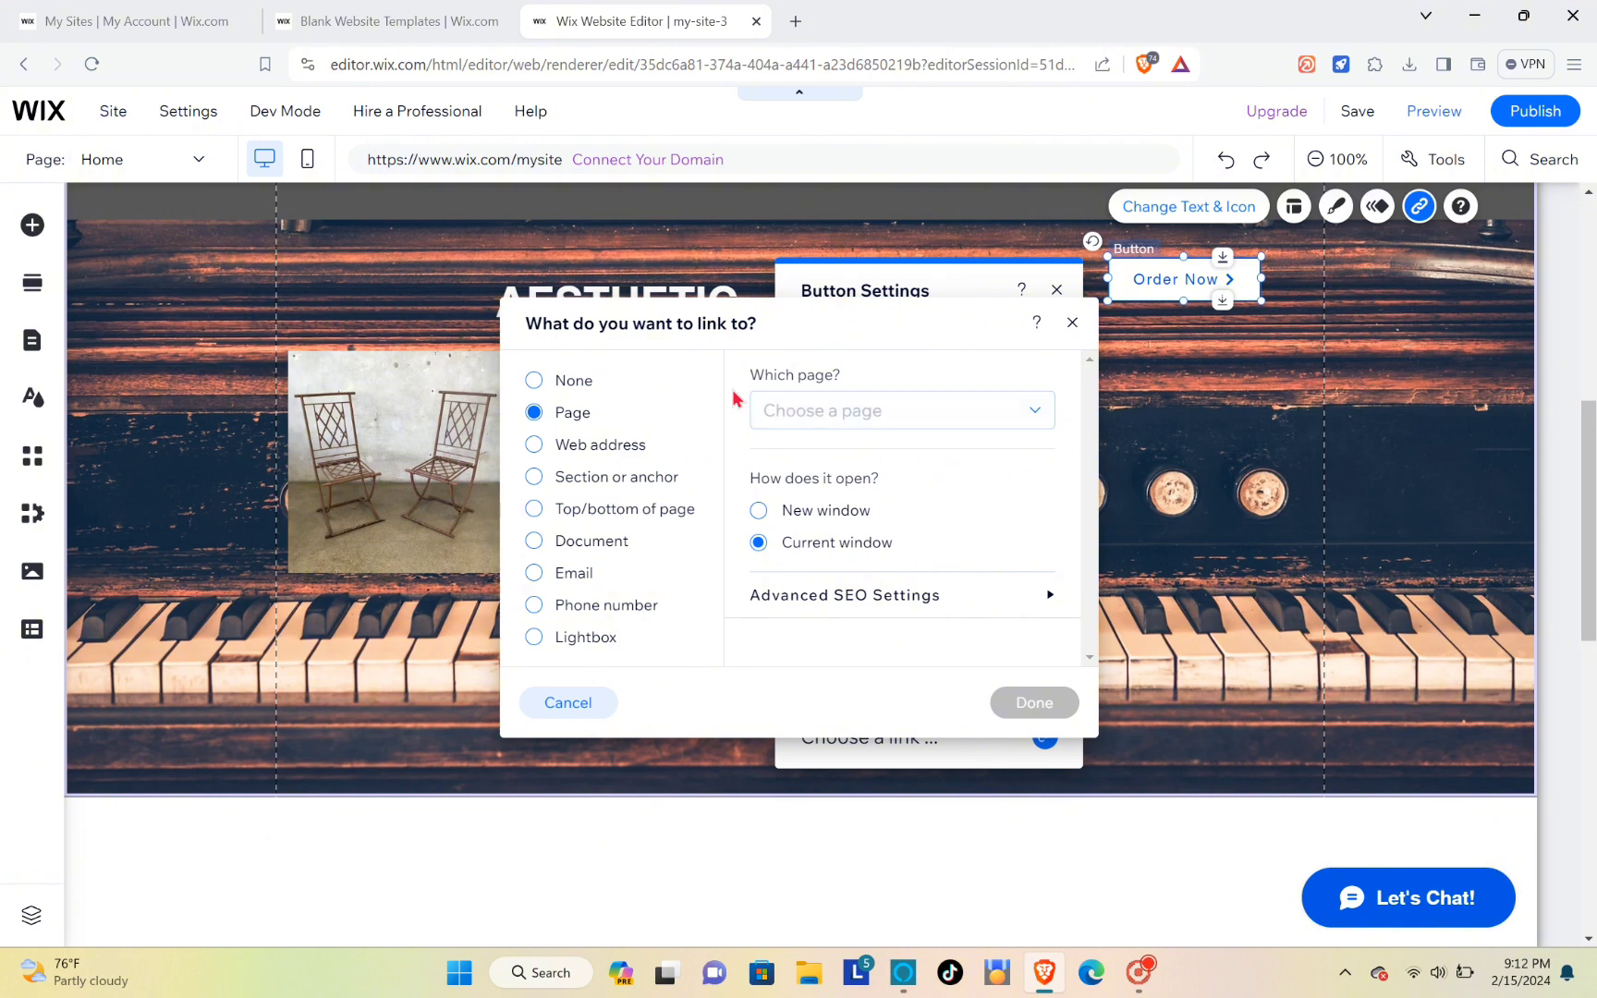
click(534, 447)
click(534, 414)
click(535, 446)
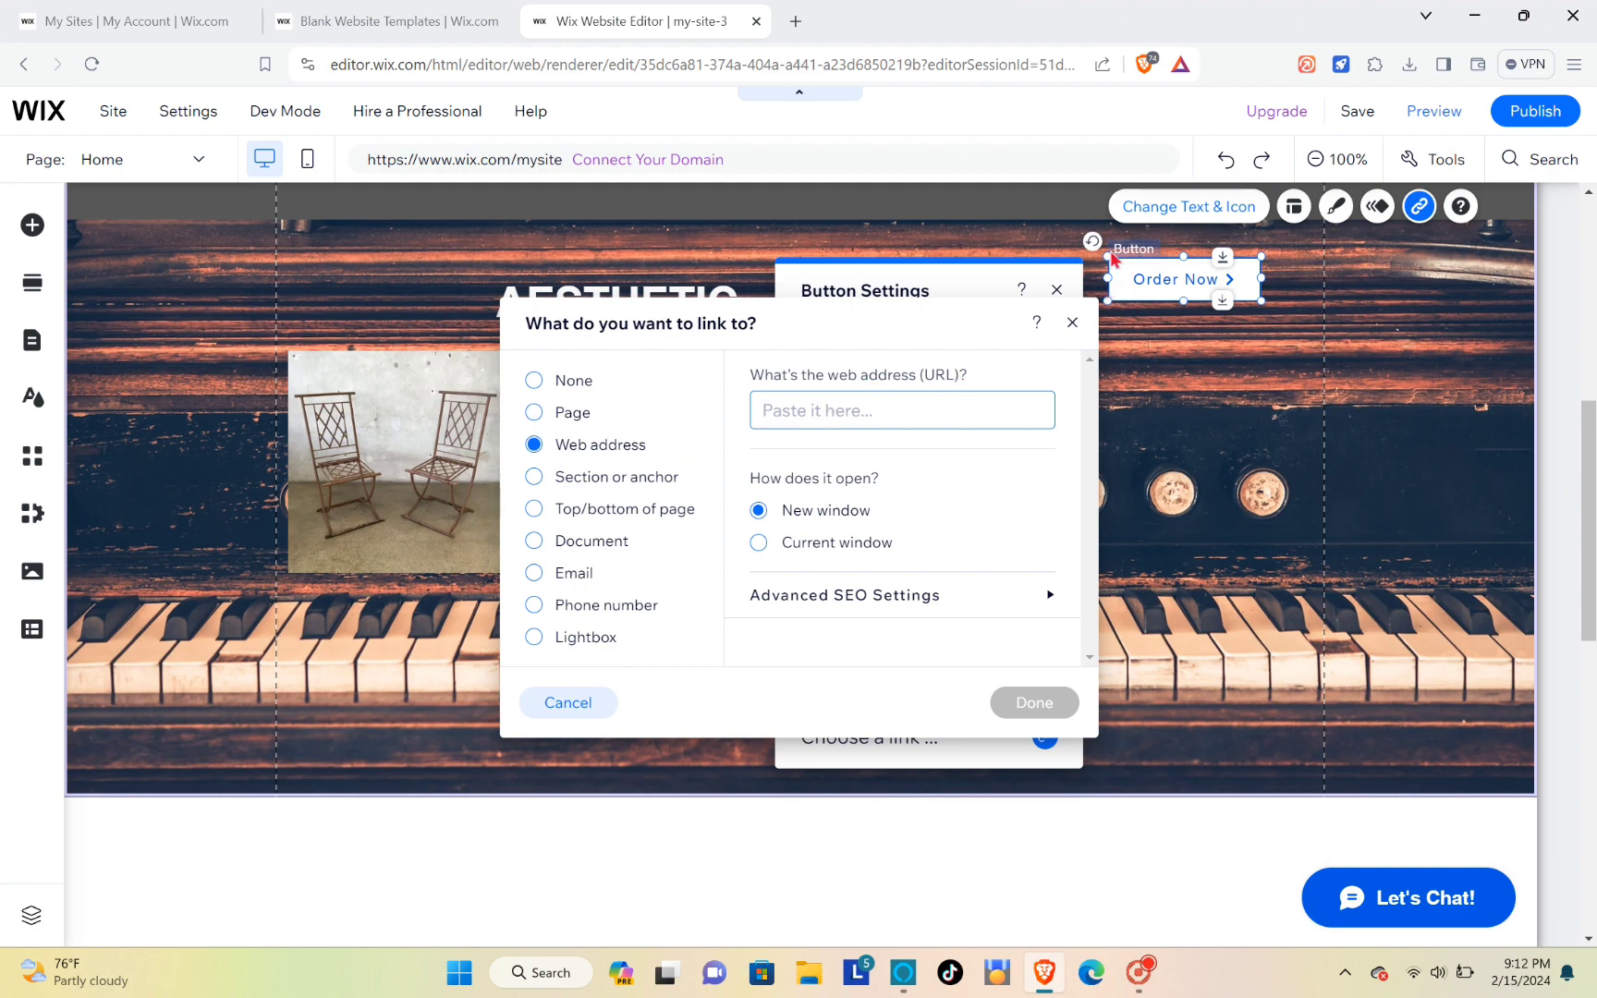
click(1074, 324)
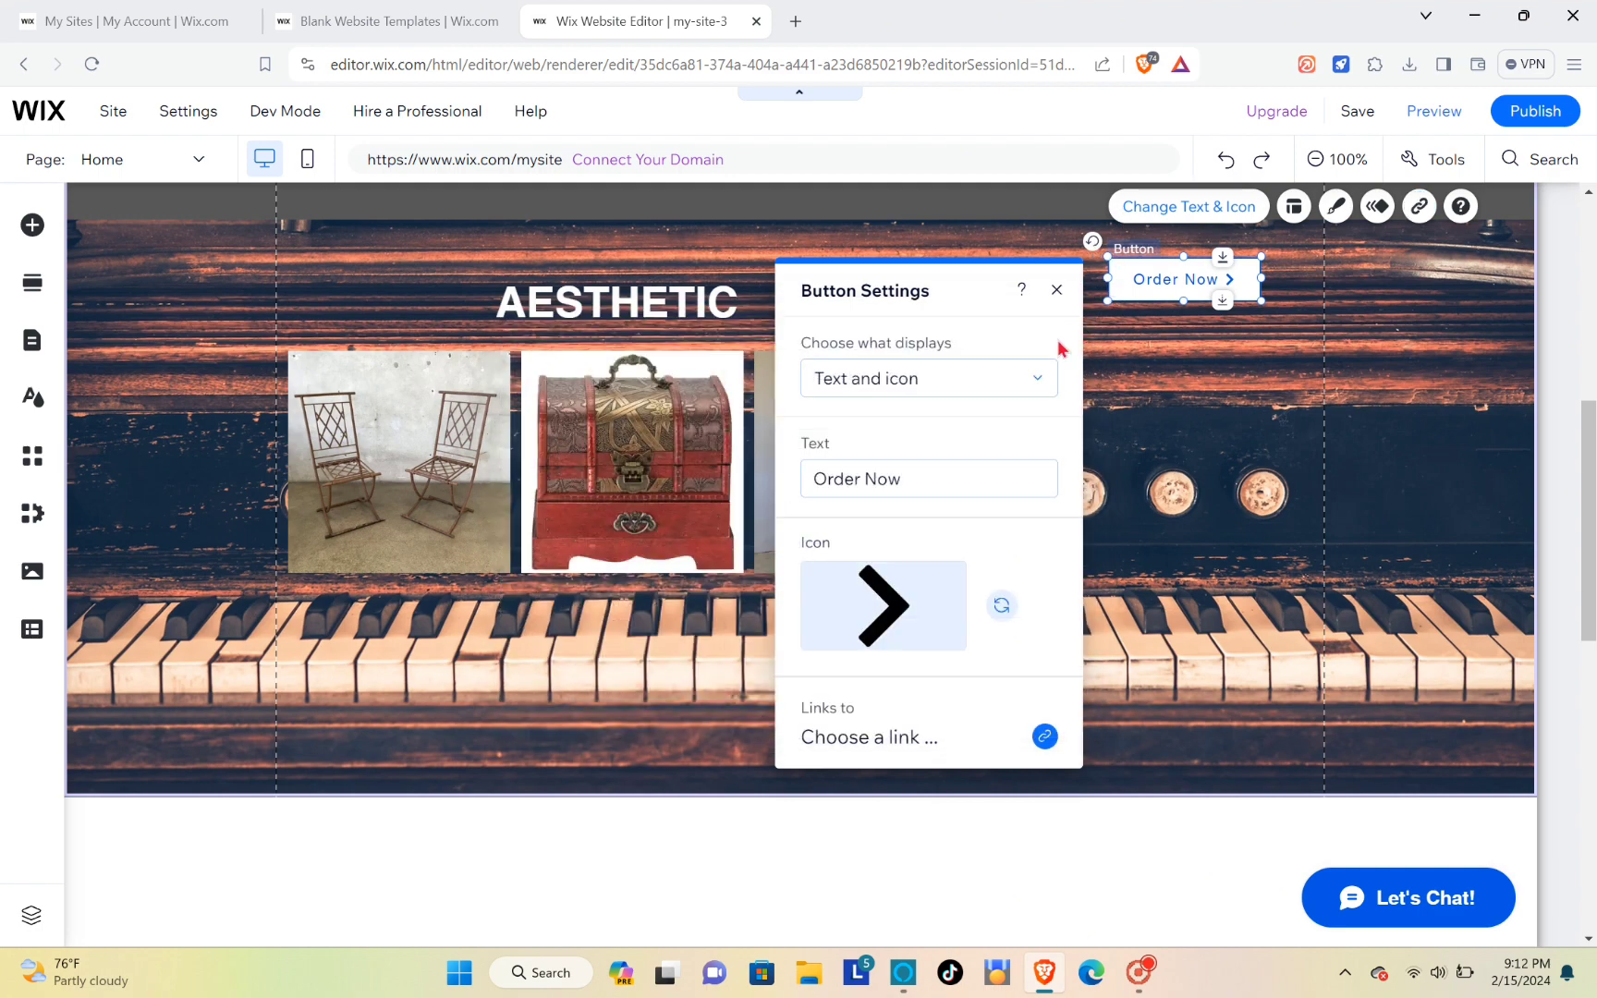
click(1056, 289)
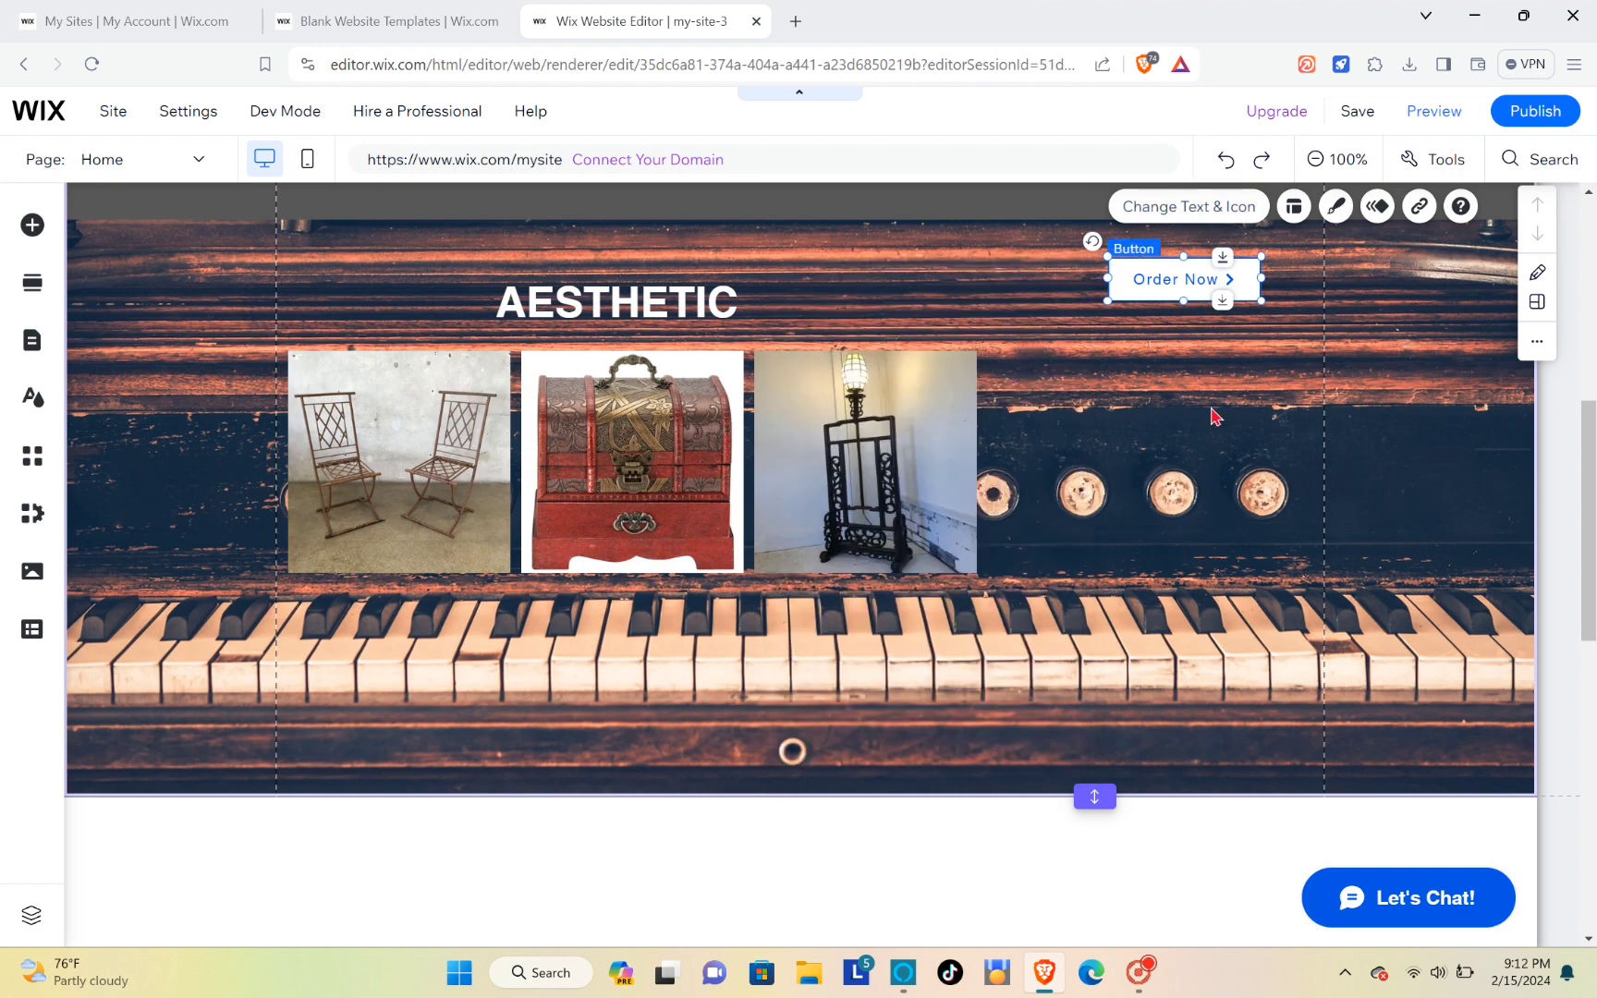
click(1215, 415)
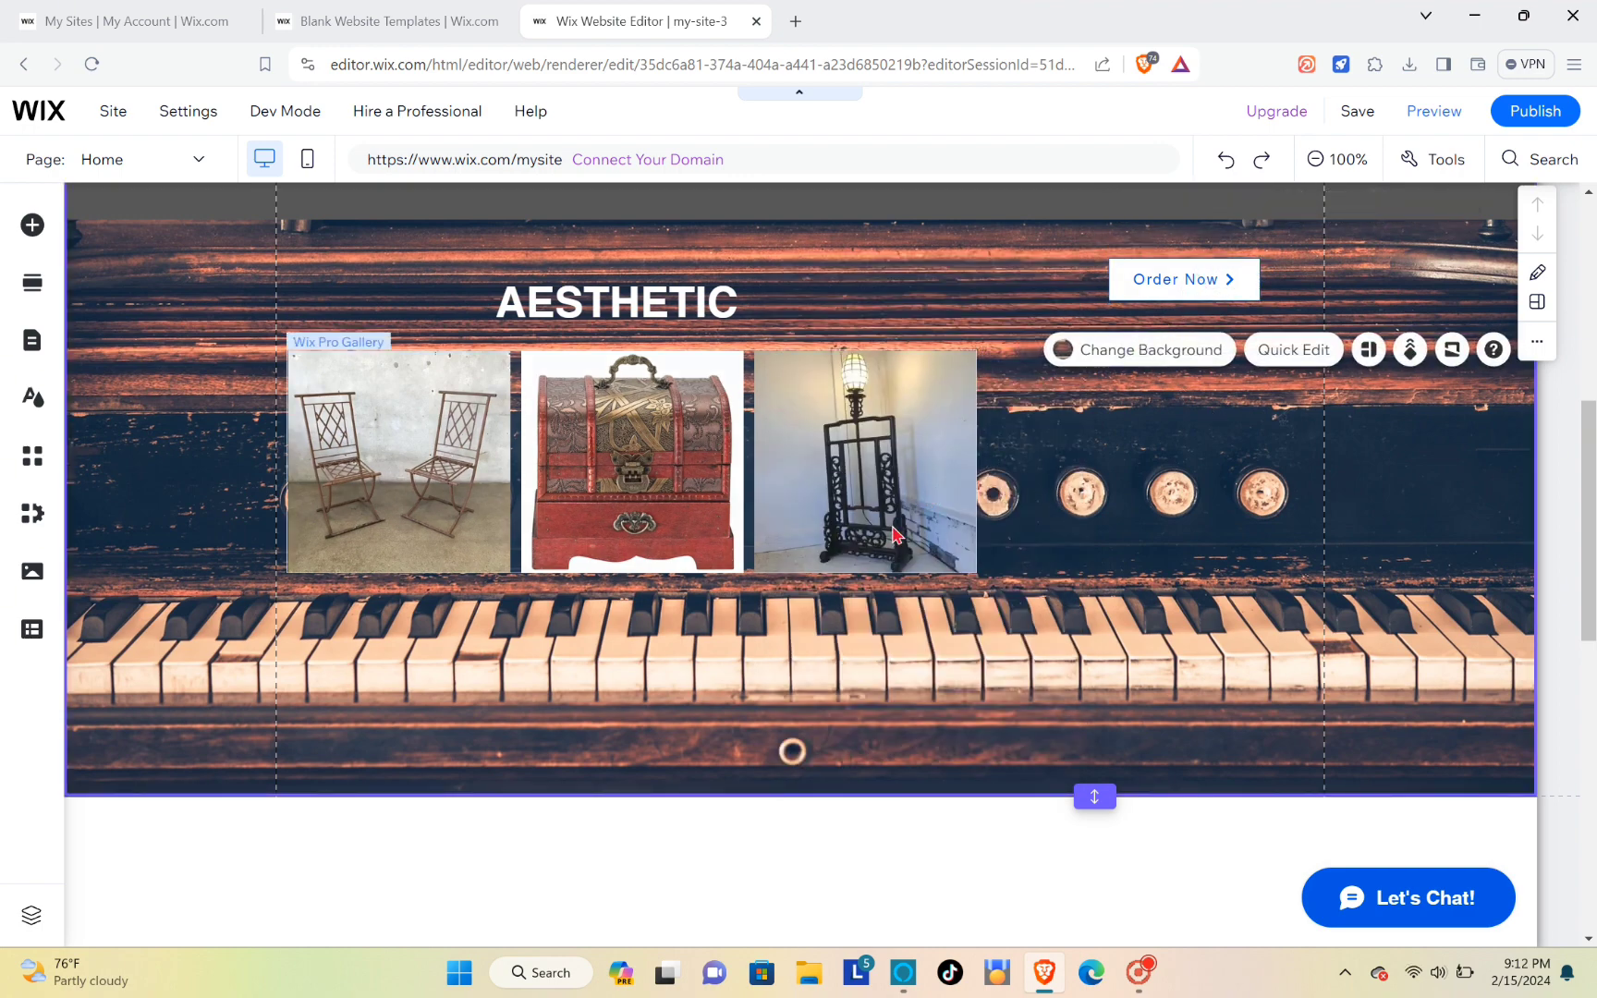
Step: Add a blank page named New Page to the site menu and nest it under Home as a subpage
scroll(672, 525, up, 5)
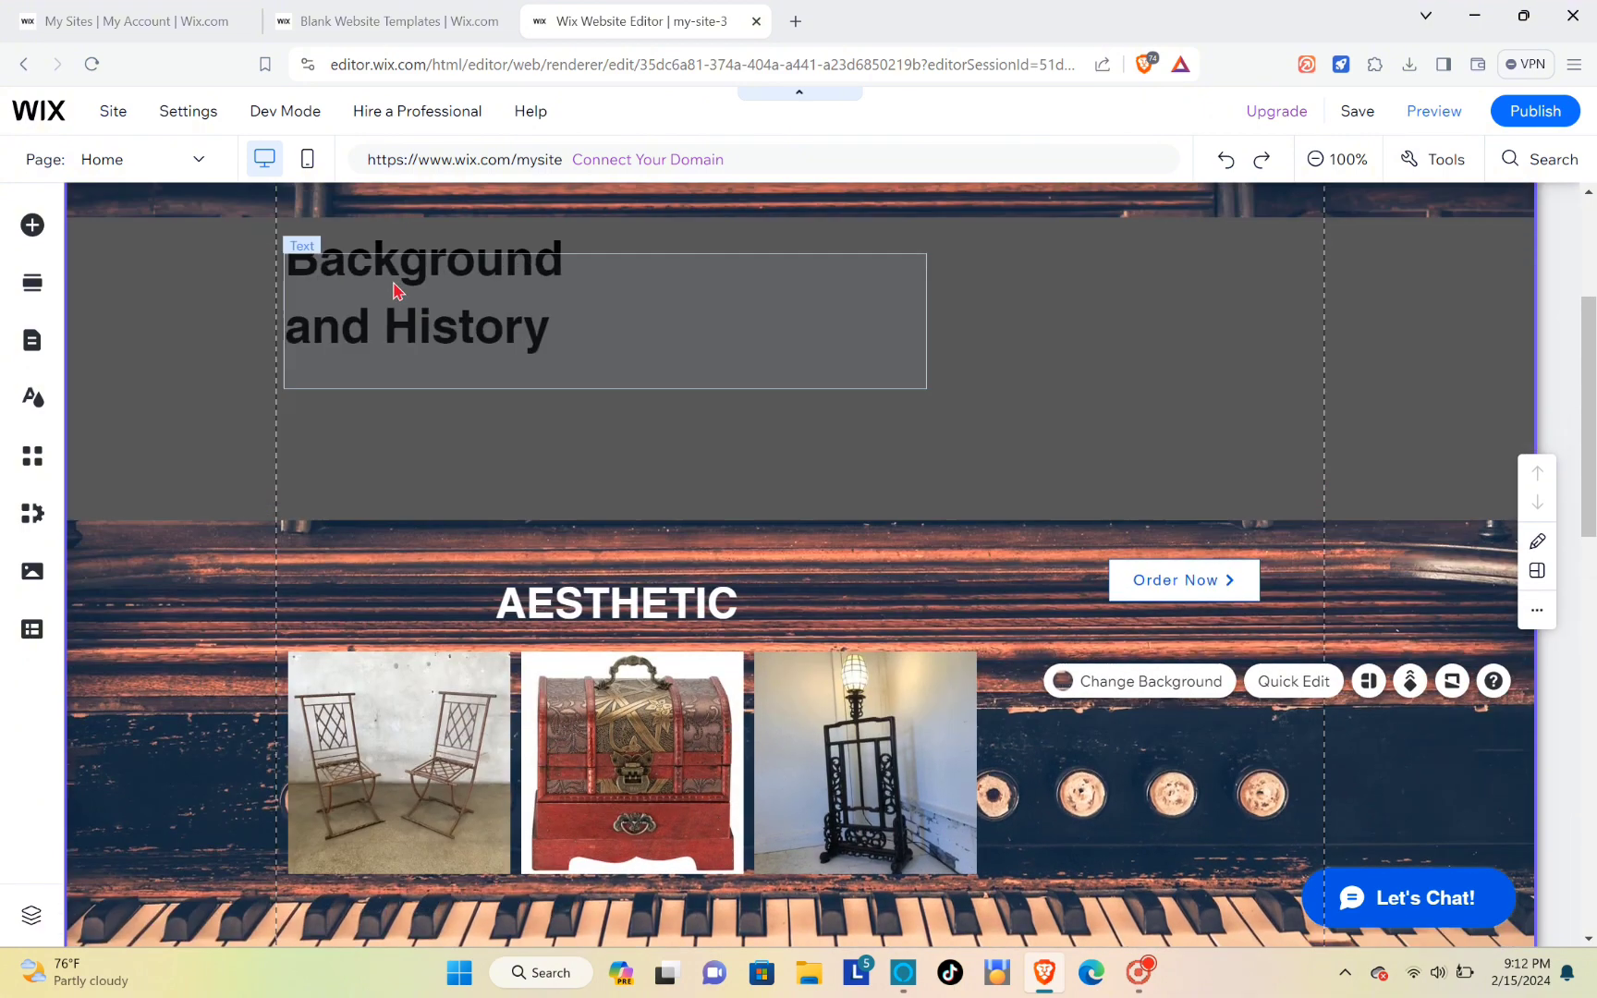
click(33, 342)
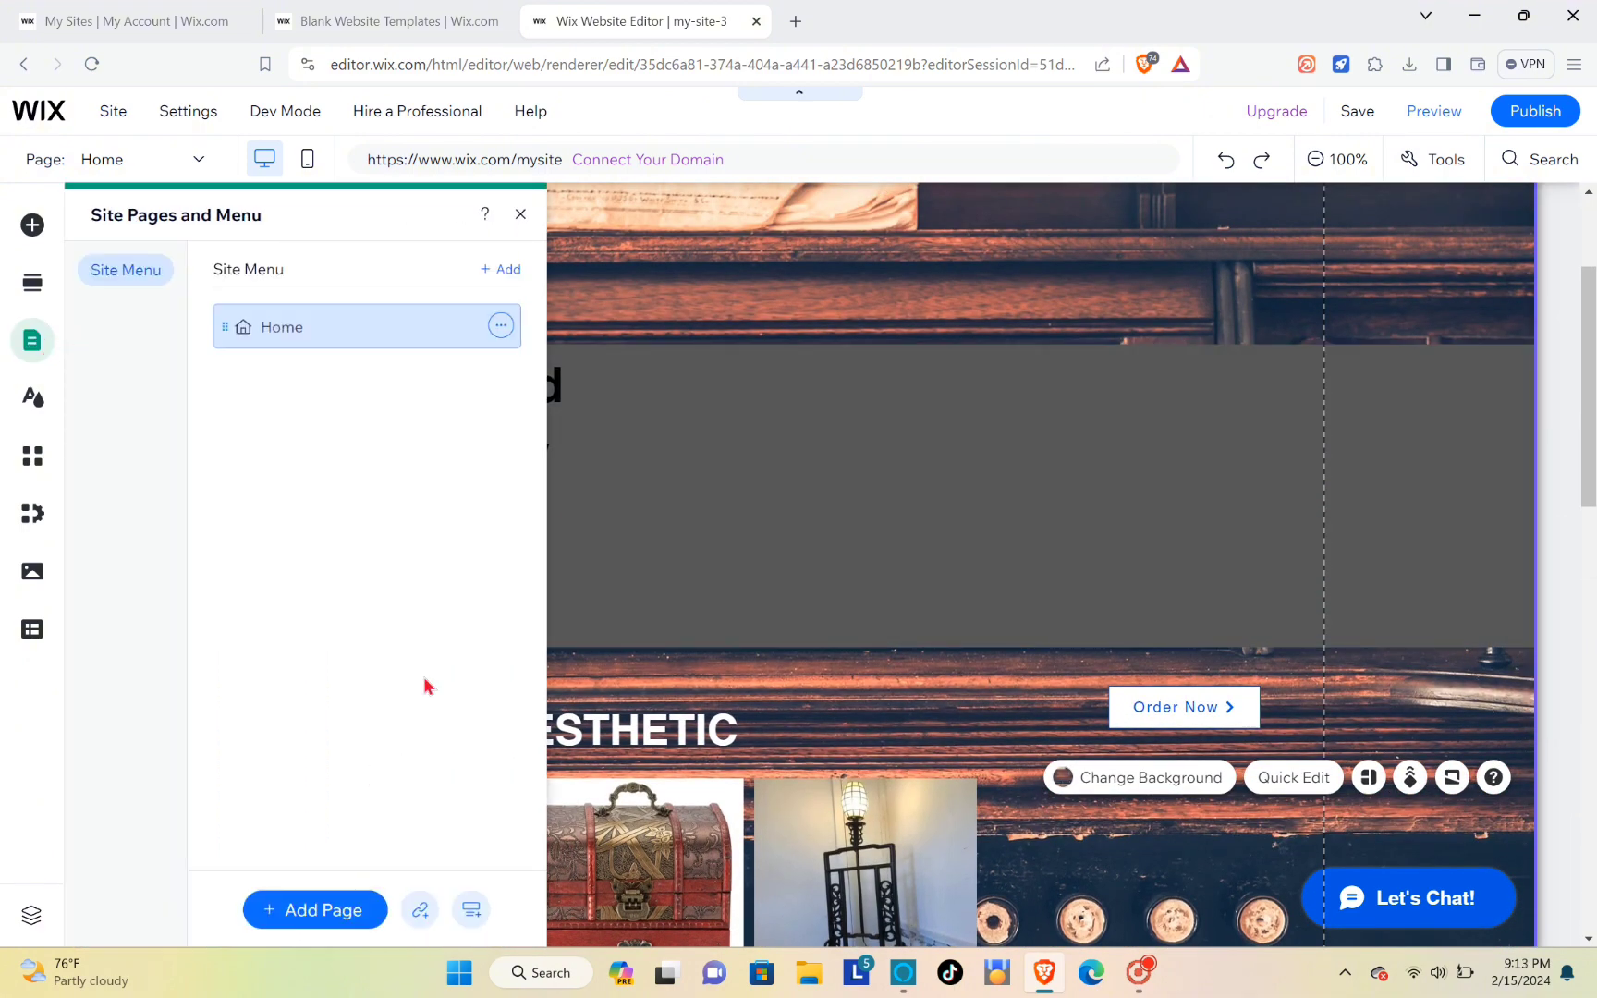
click(314, 911)
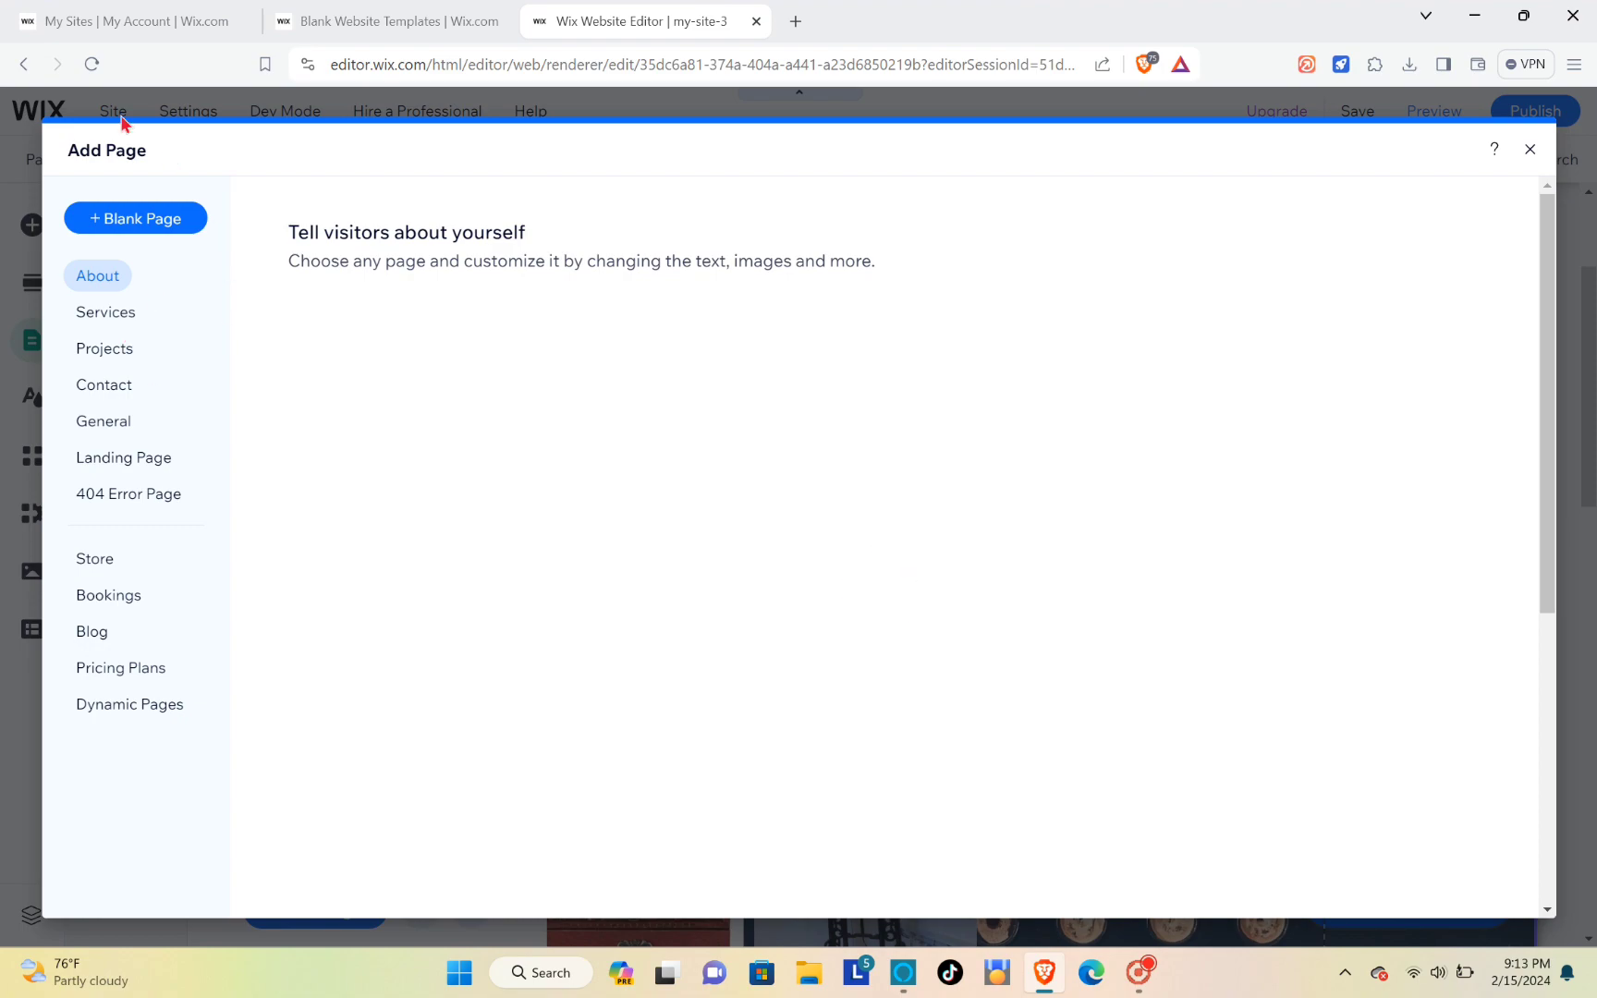
scroll(687, 516, down, 10)
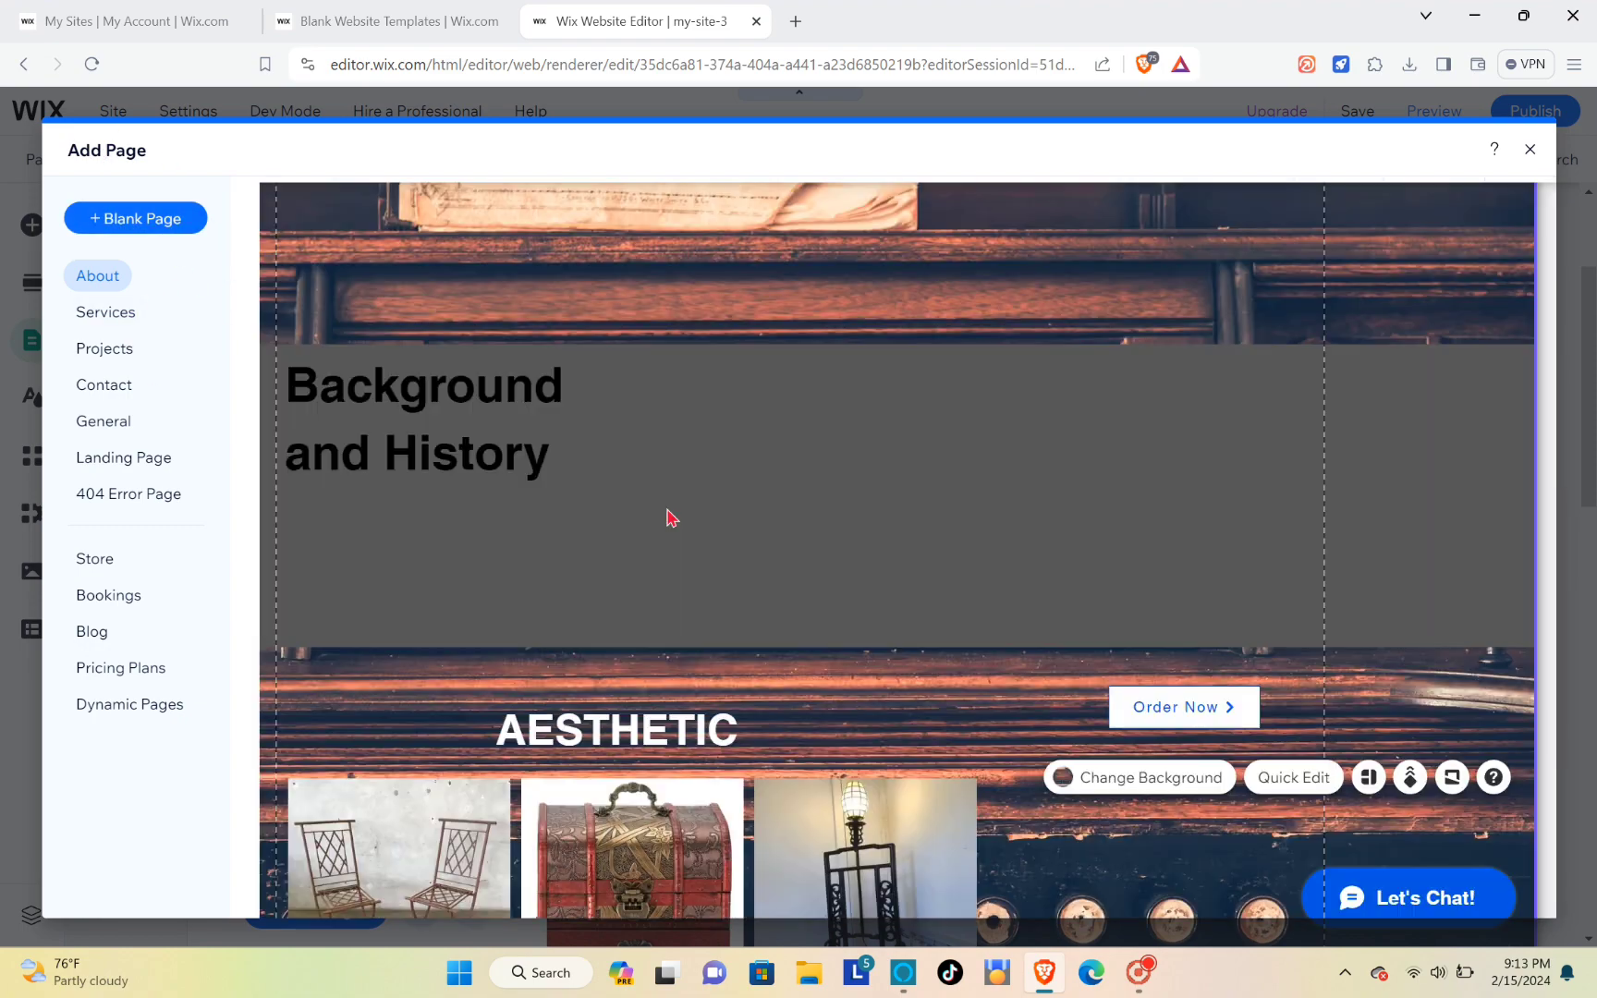
scroll(646, 504, up, 10)
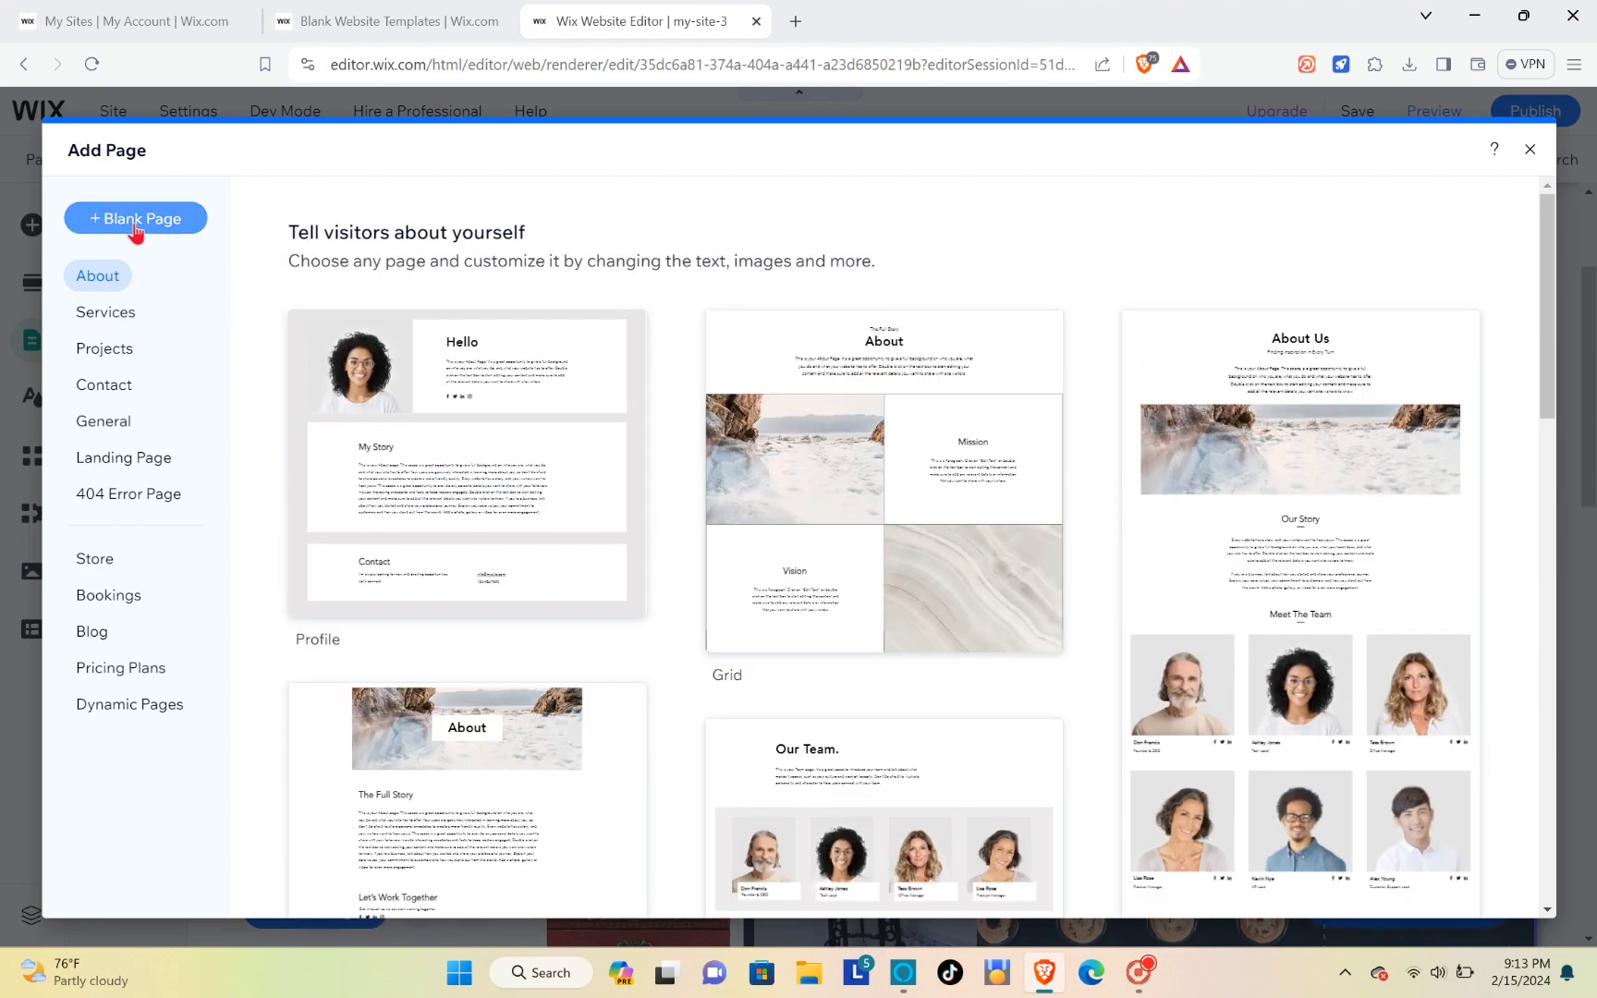
click(144, 219)
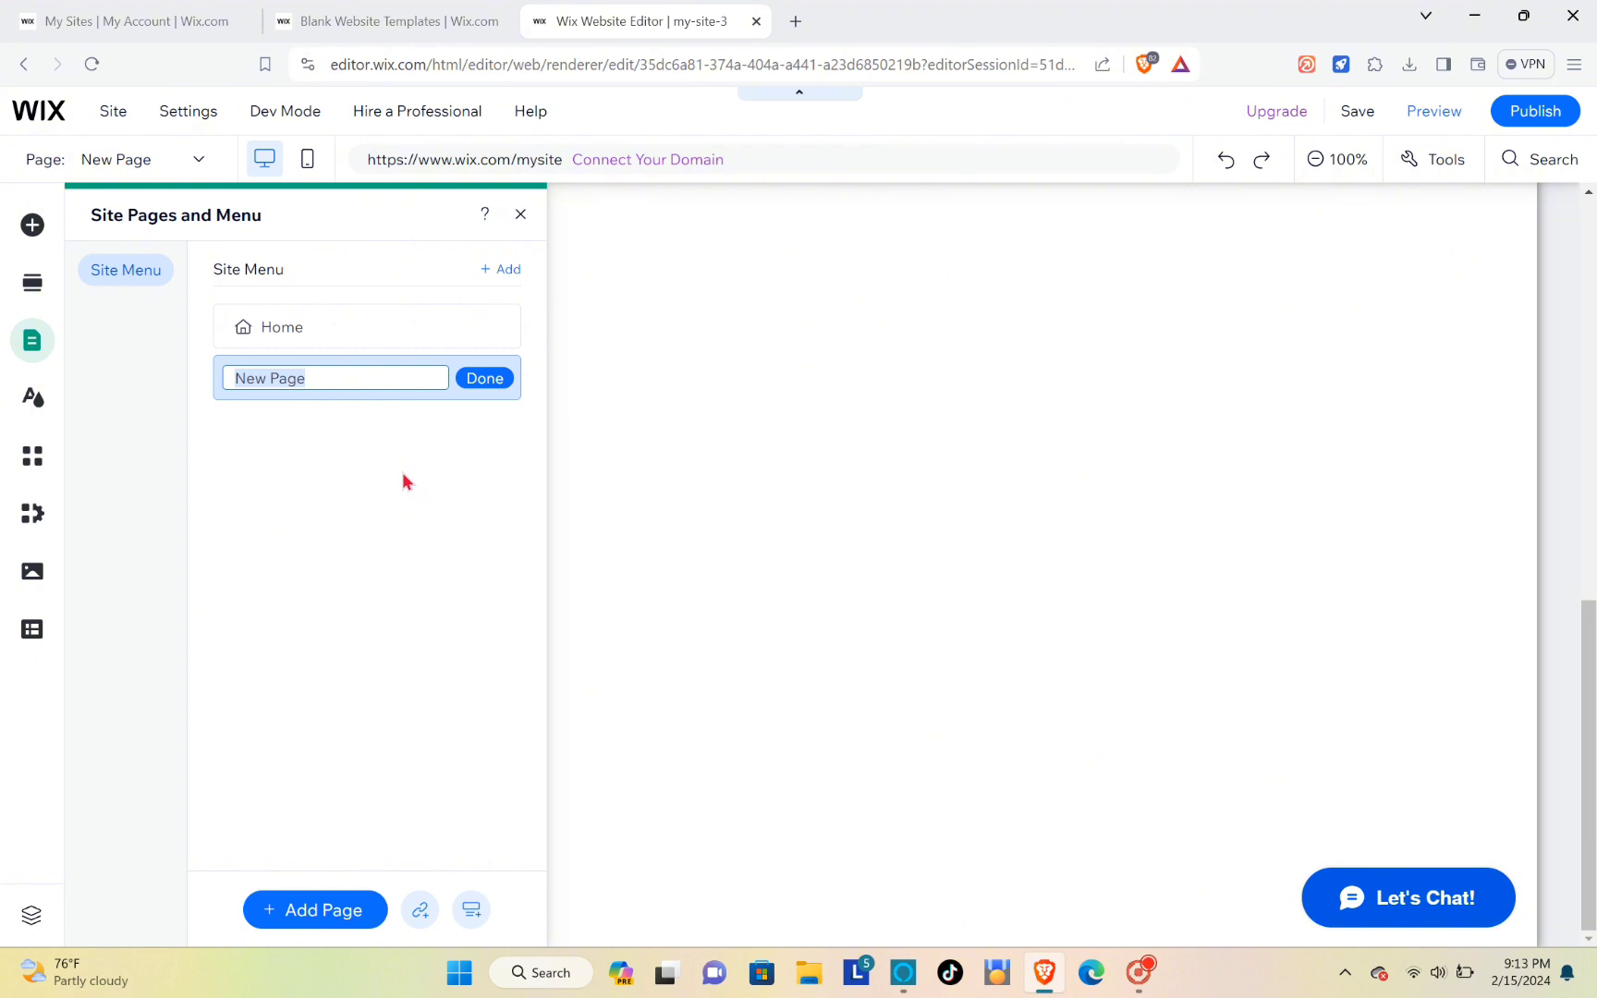
click(315, 466)
drag(318, 373, 356, 378)
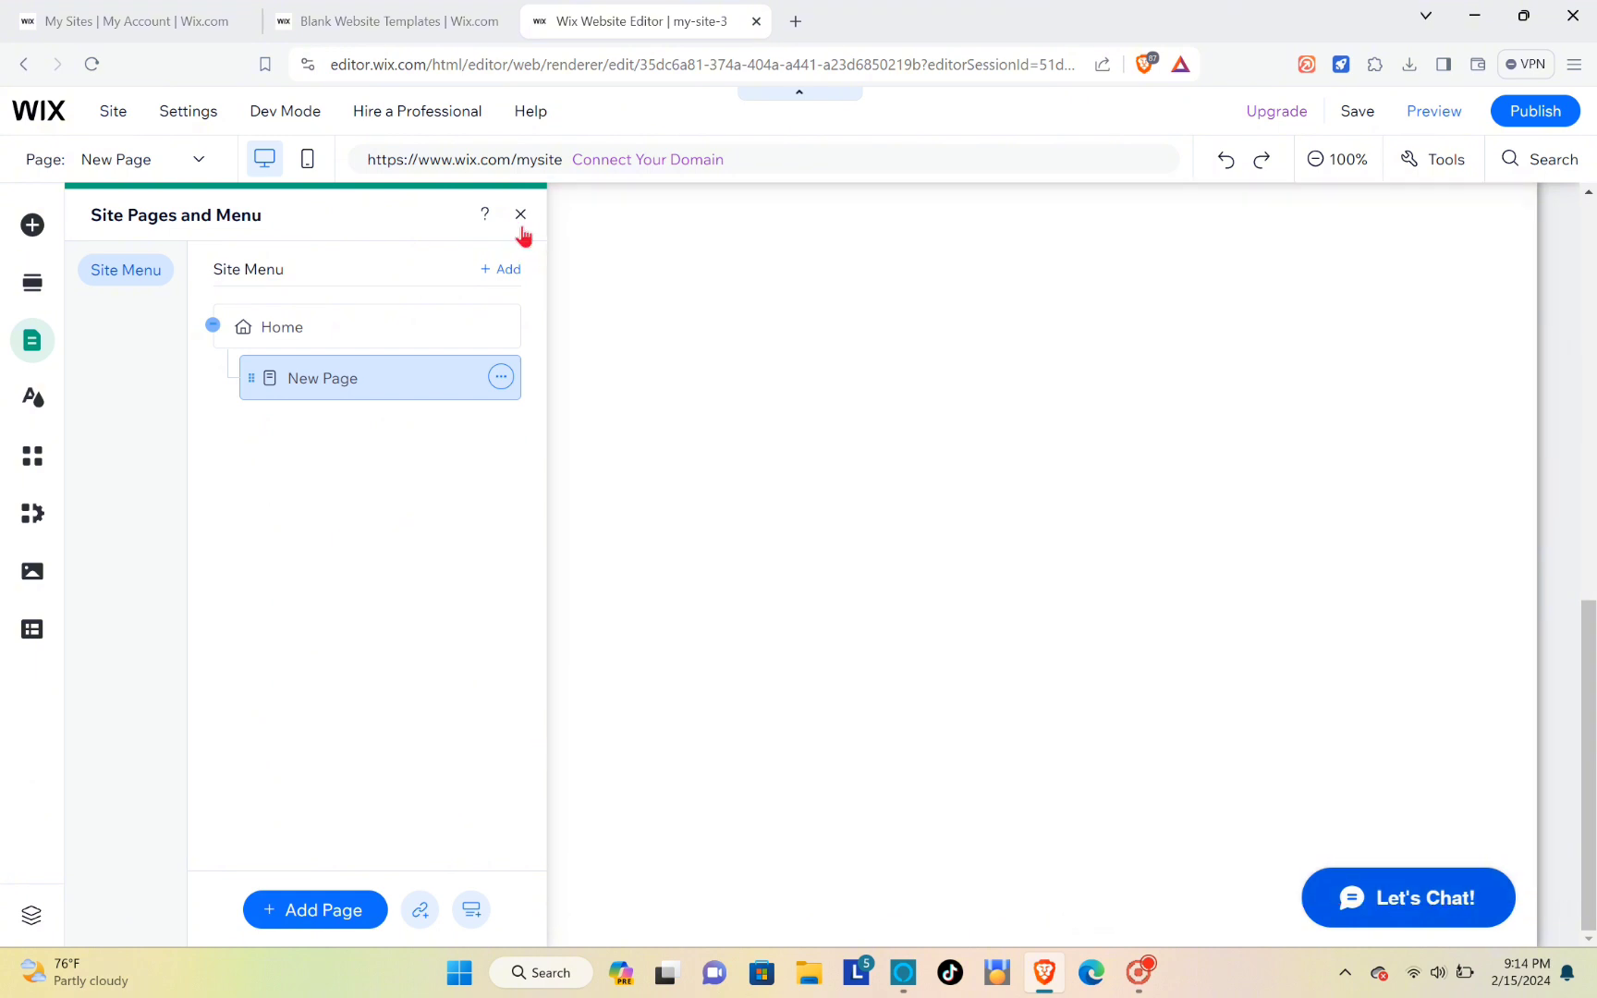
Step: Try to delete the New Page subpage nested under Home in the site menu
click(520, 216)
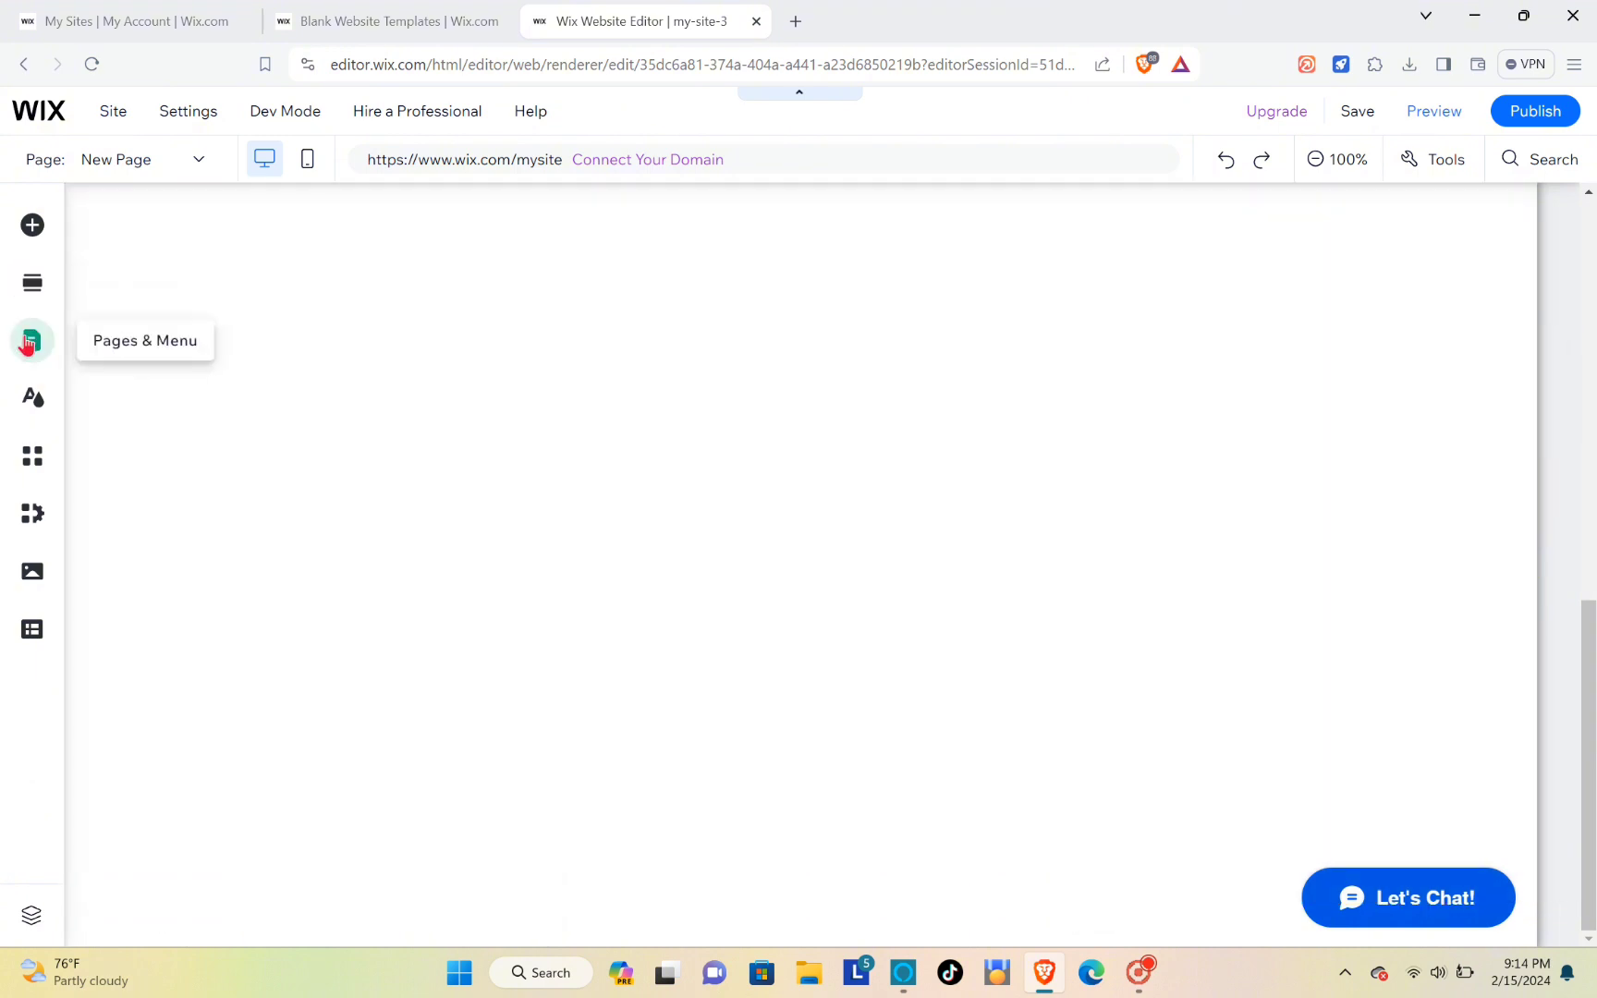
click(32, 340)
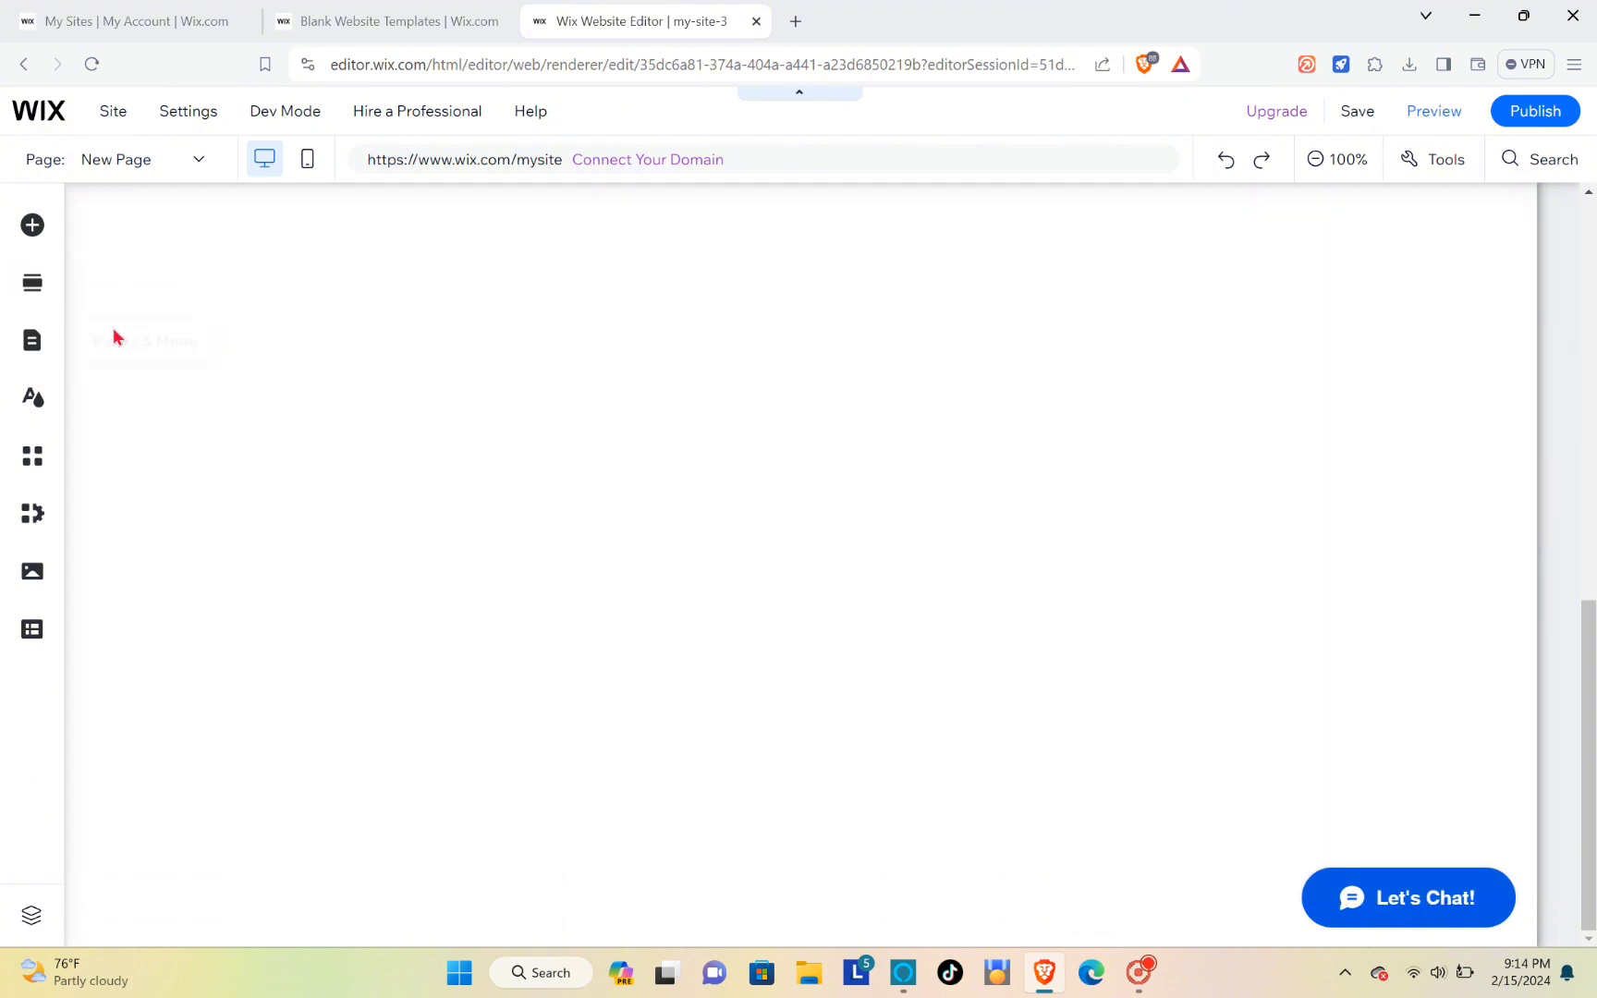
click(499, 379)
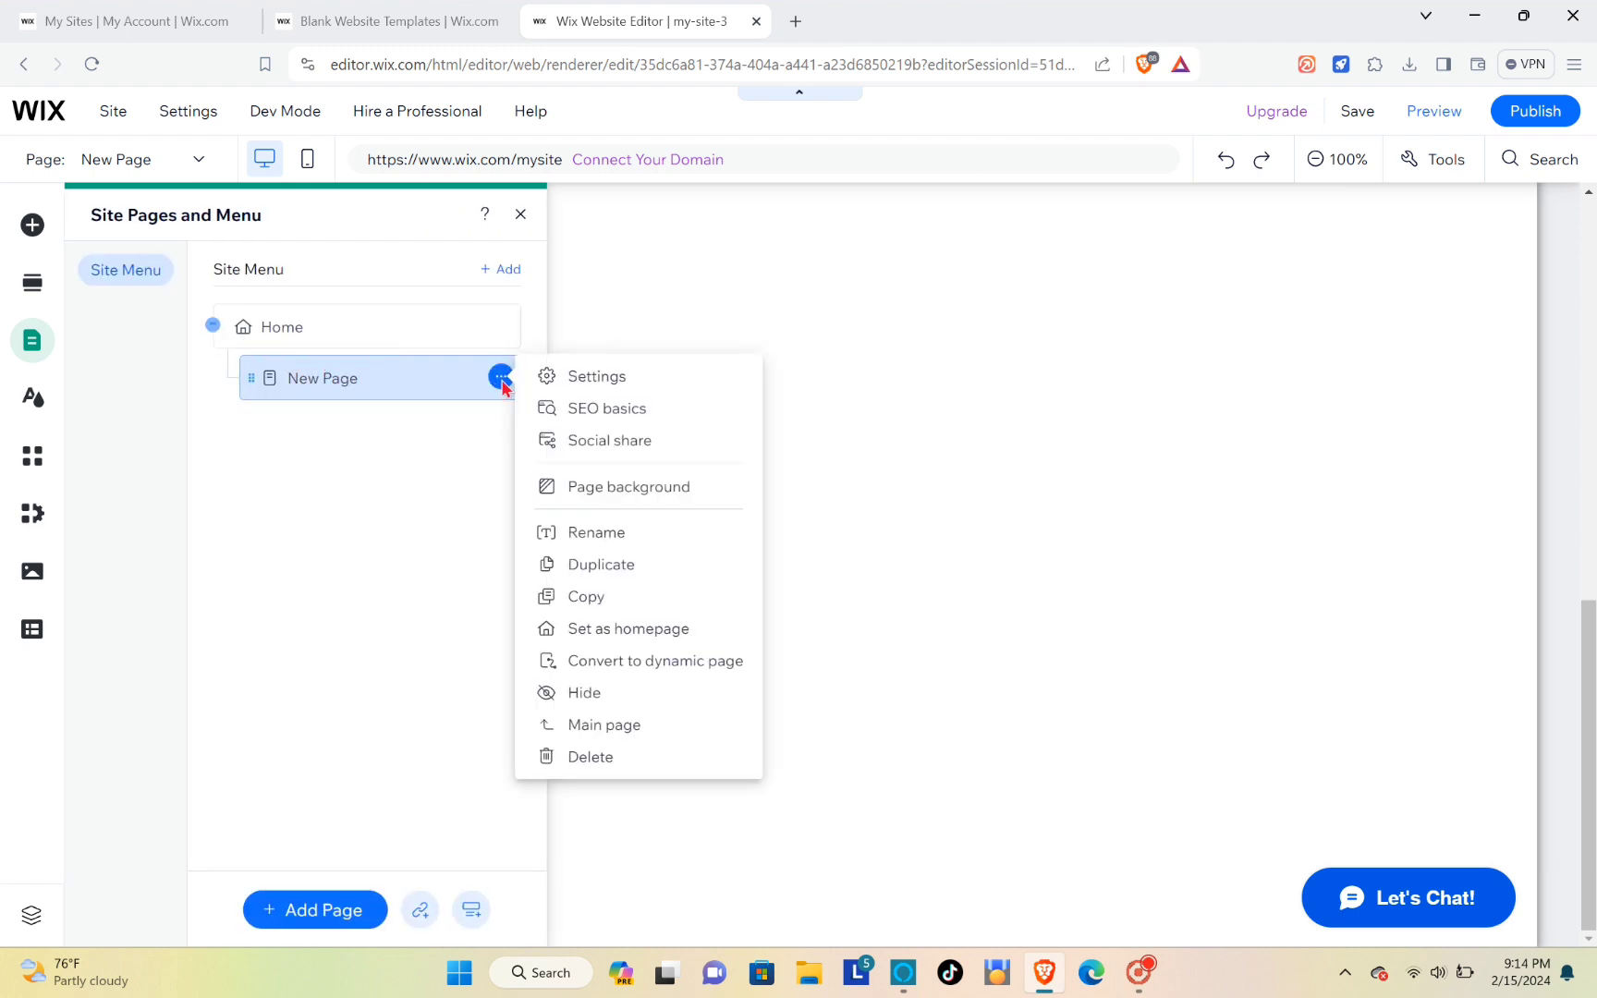
click(591, 758)
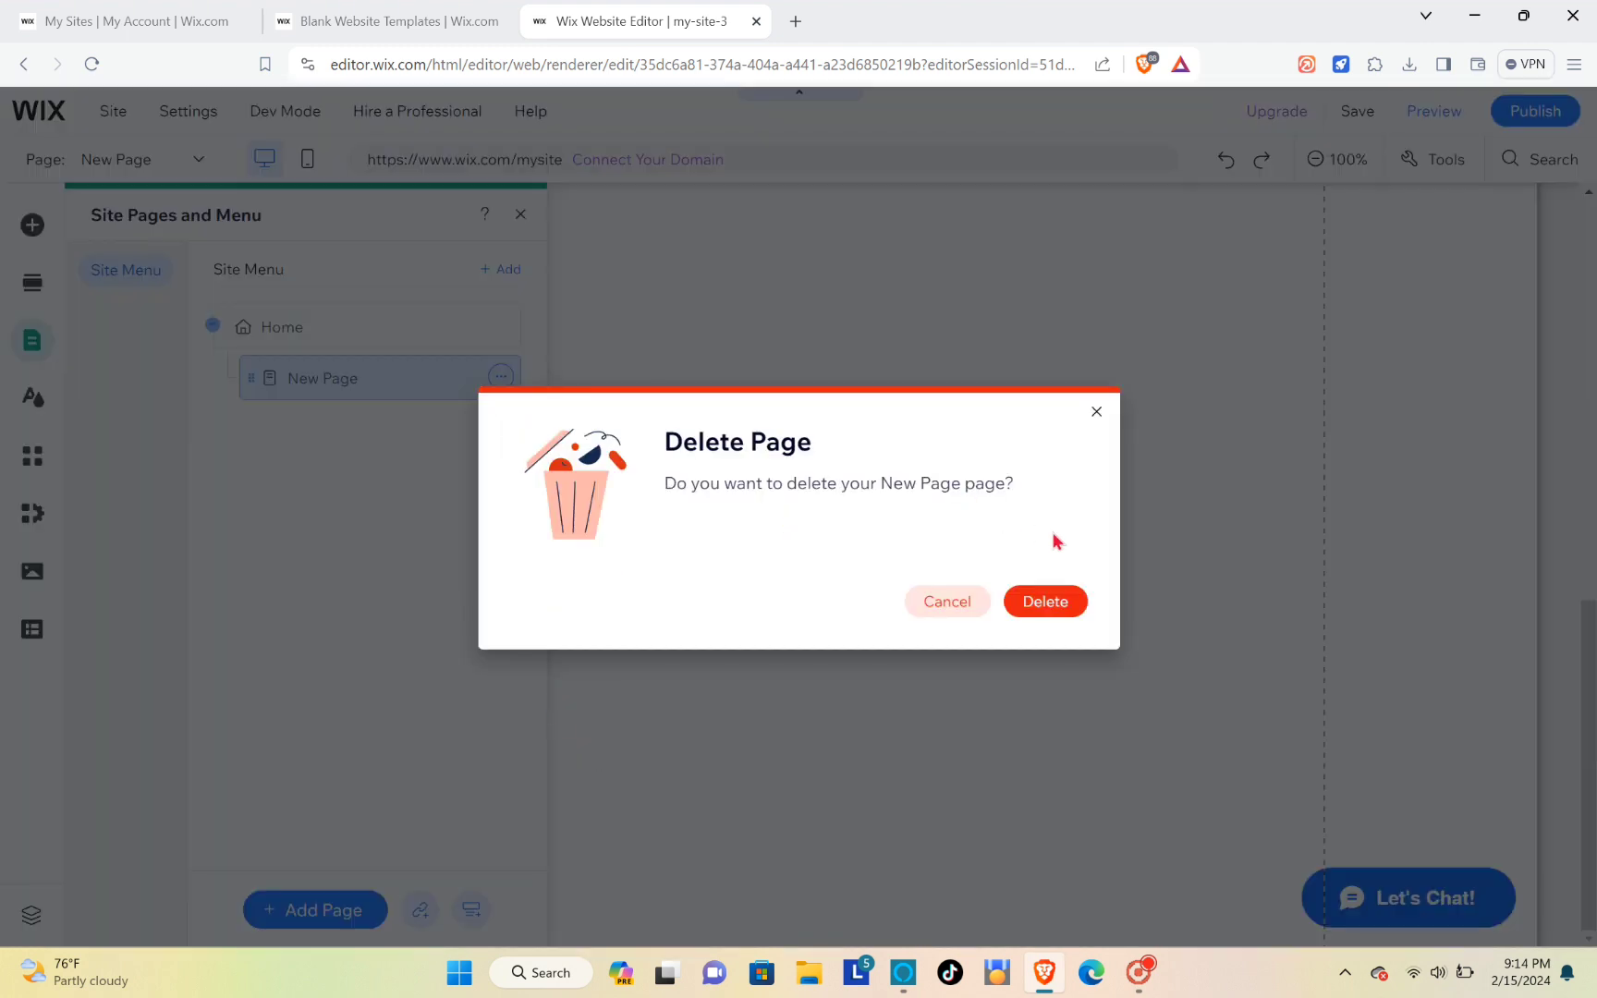
click(1044, 599)
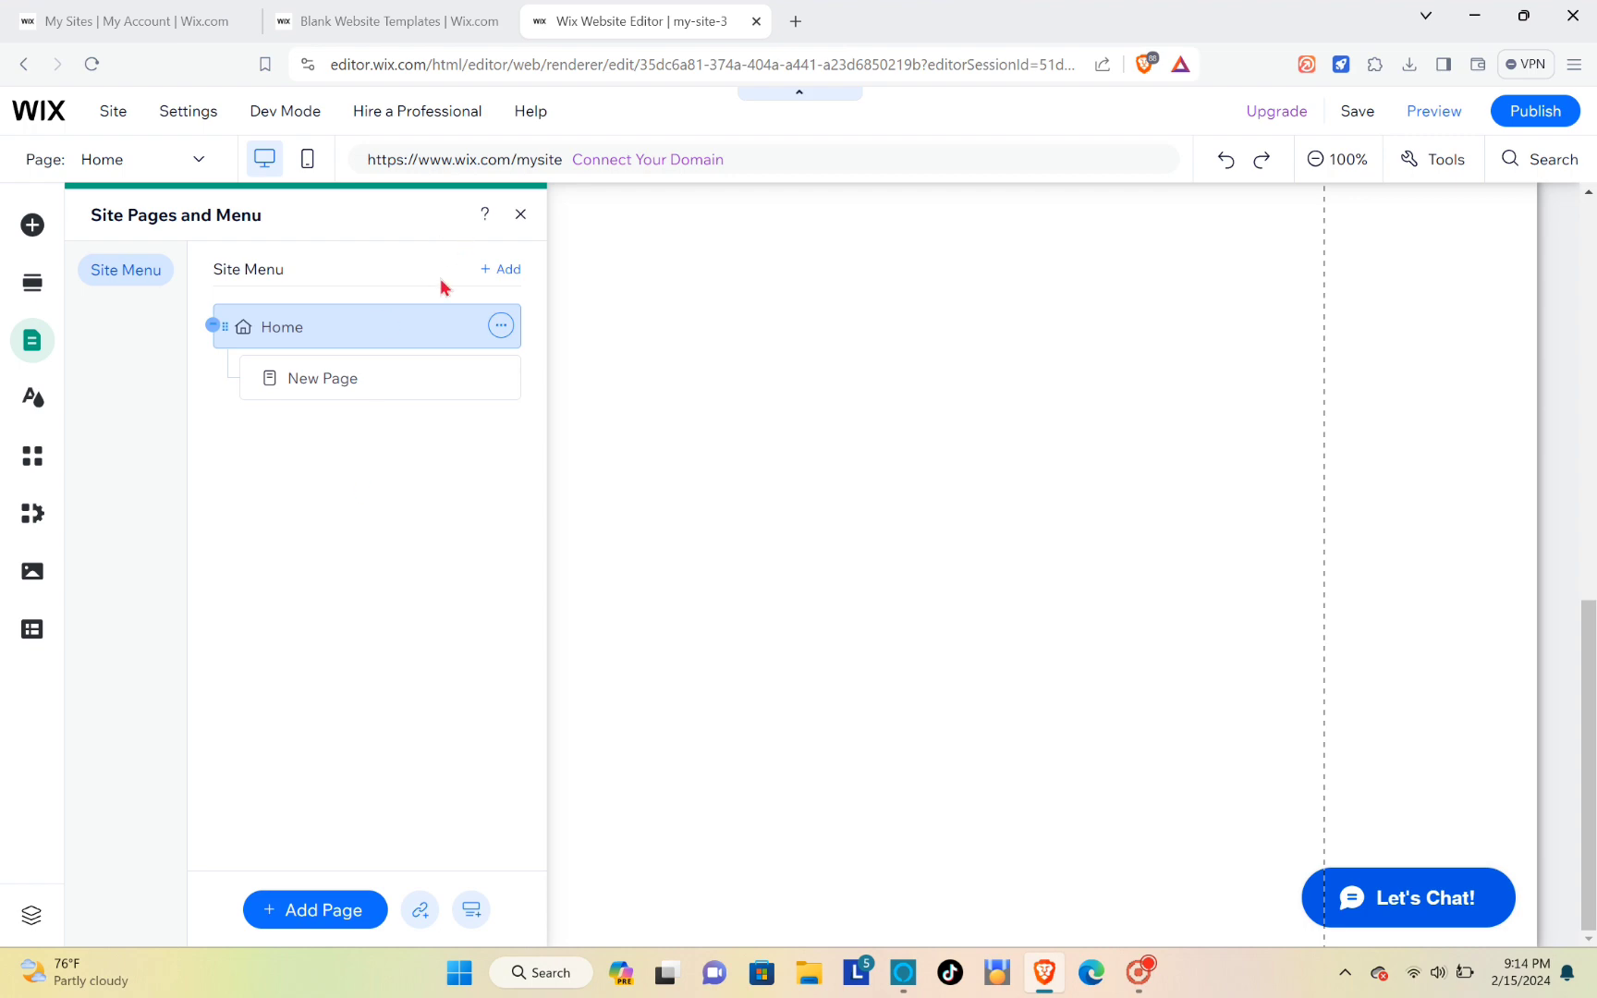
click(346, 380)
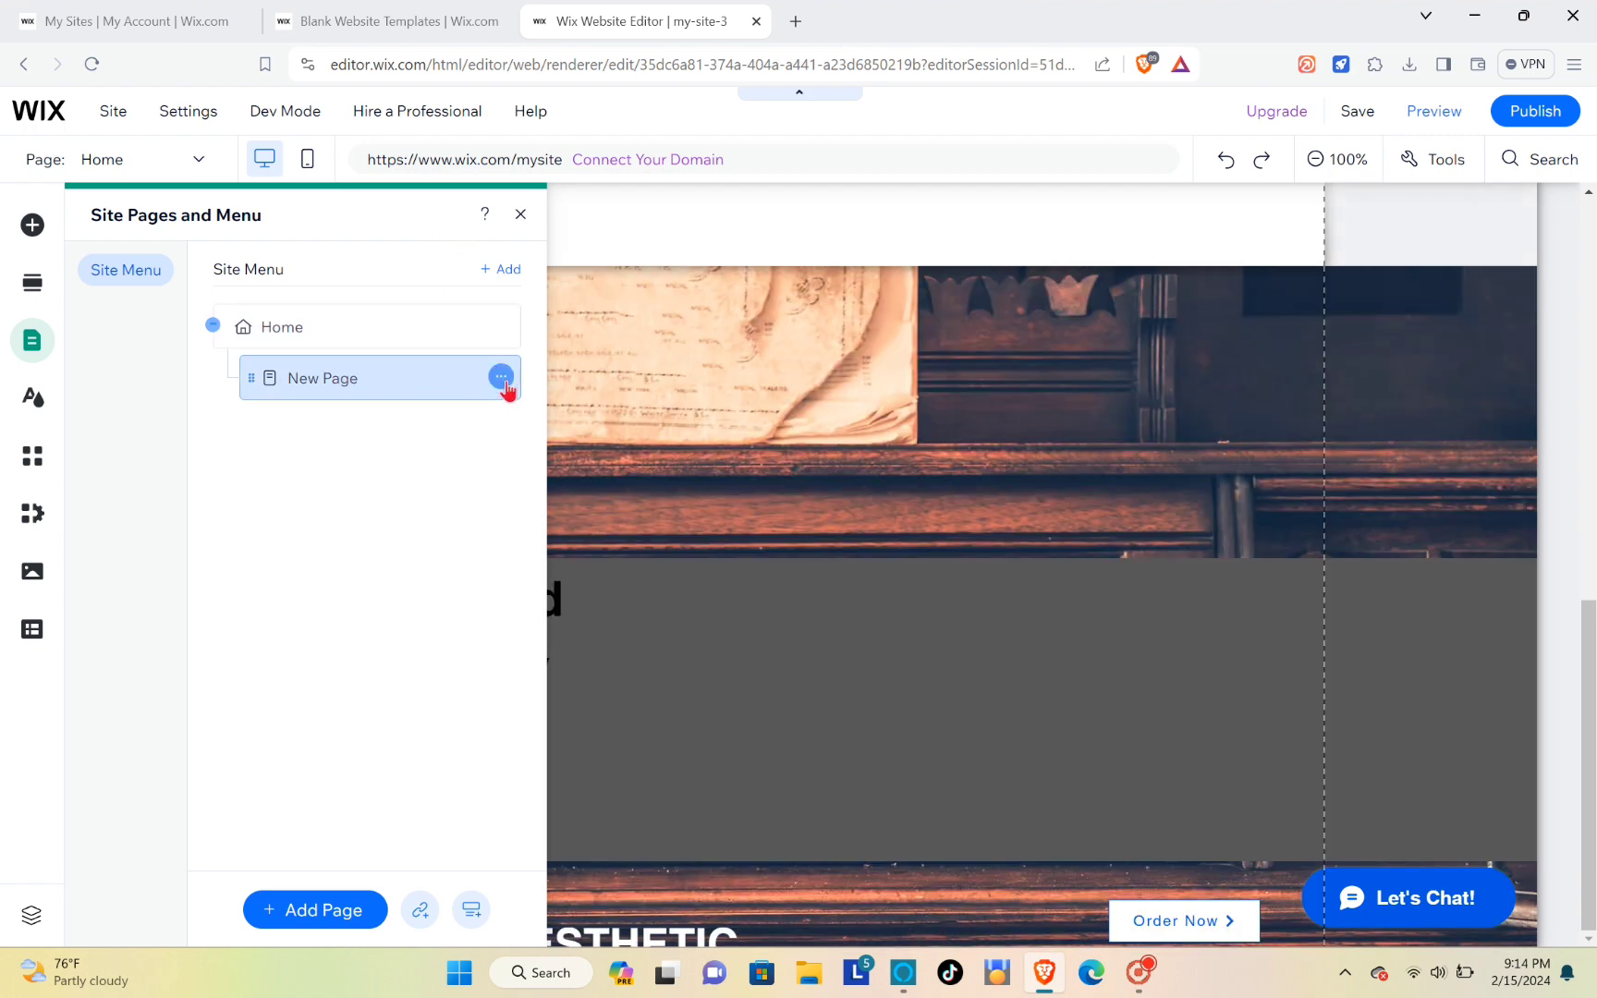
click(501, 378)
click(587, 757)
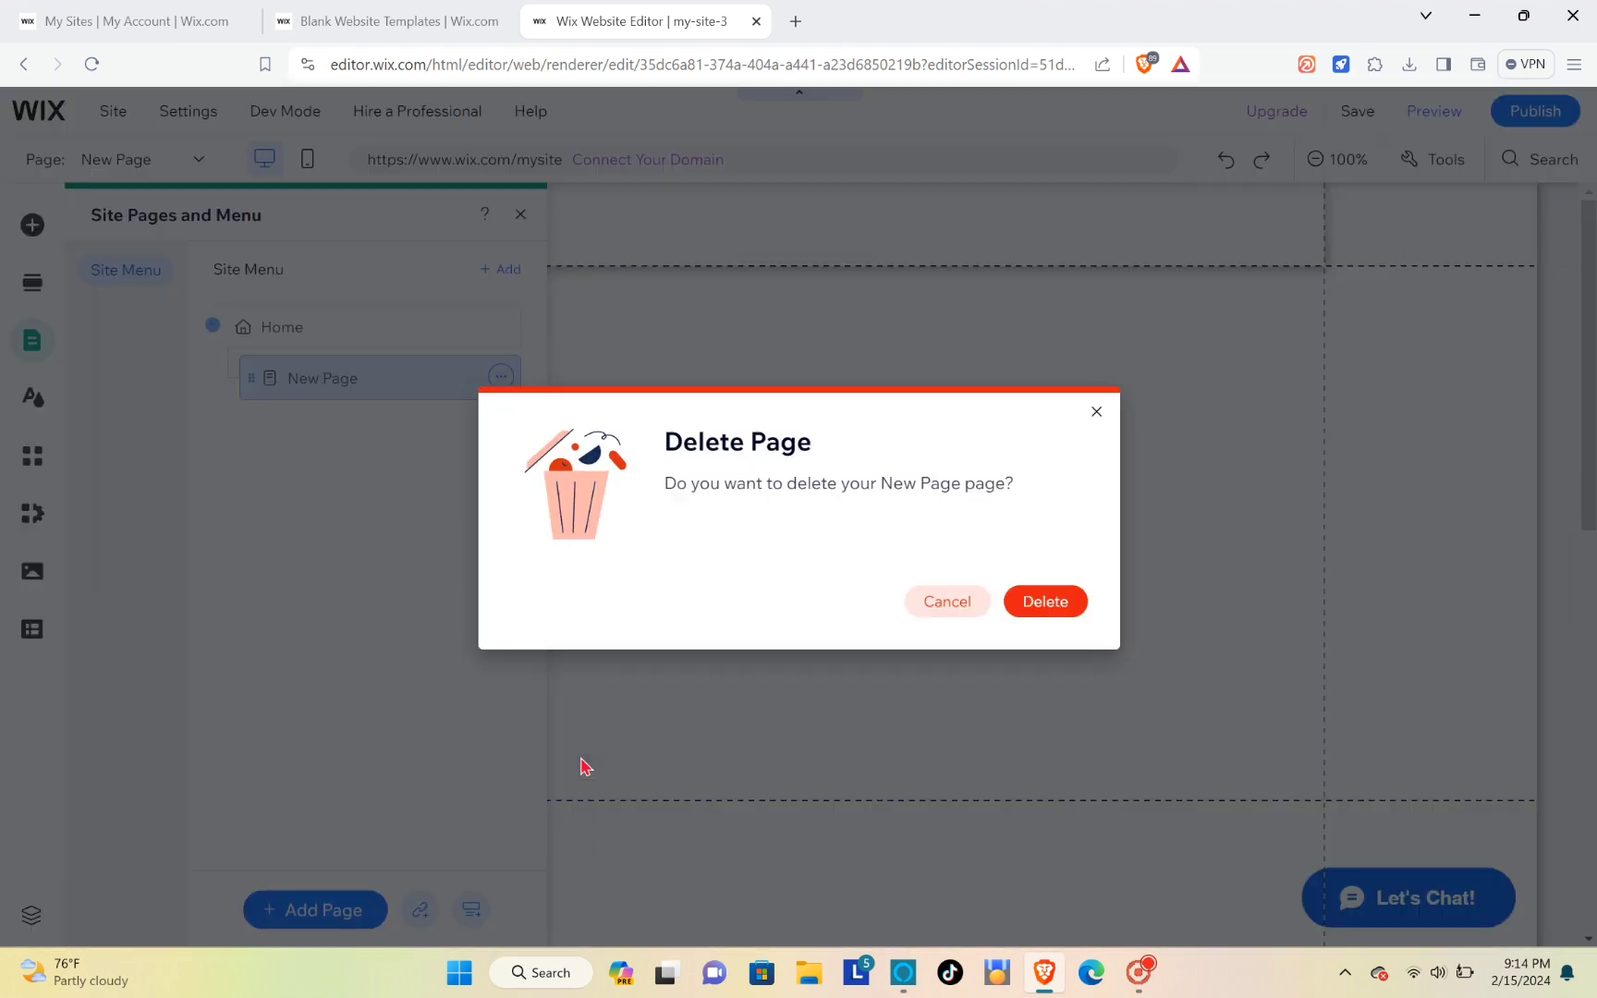
click(1037, 599)
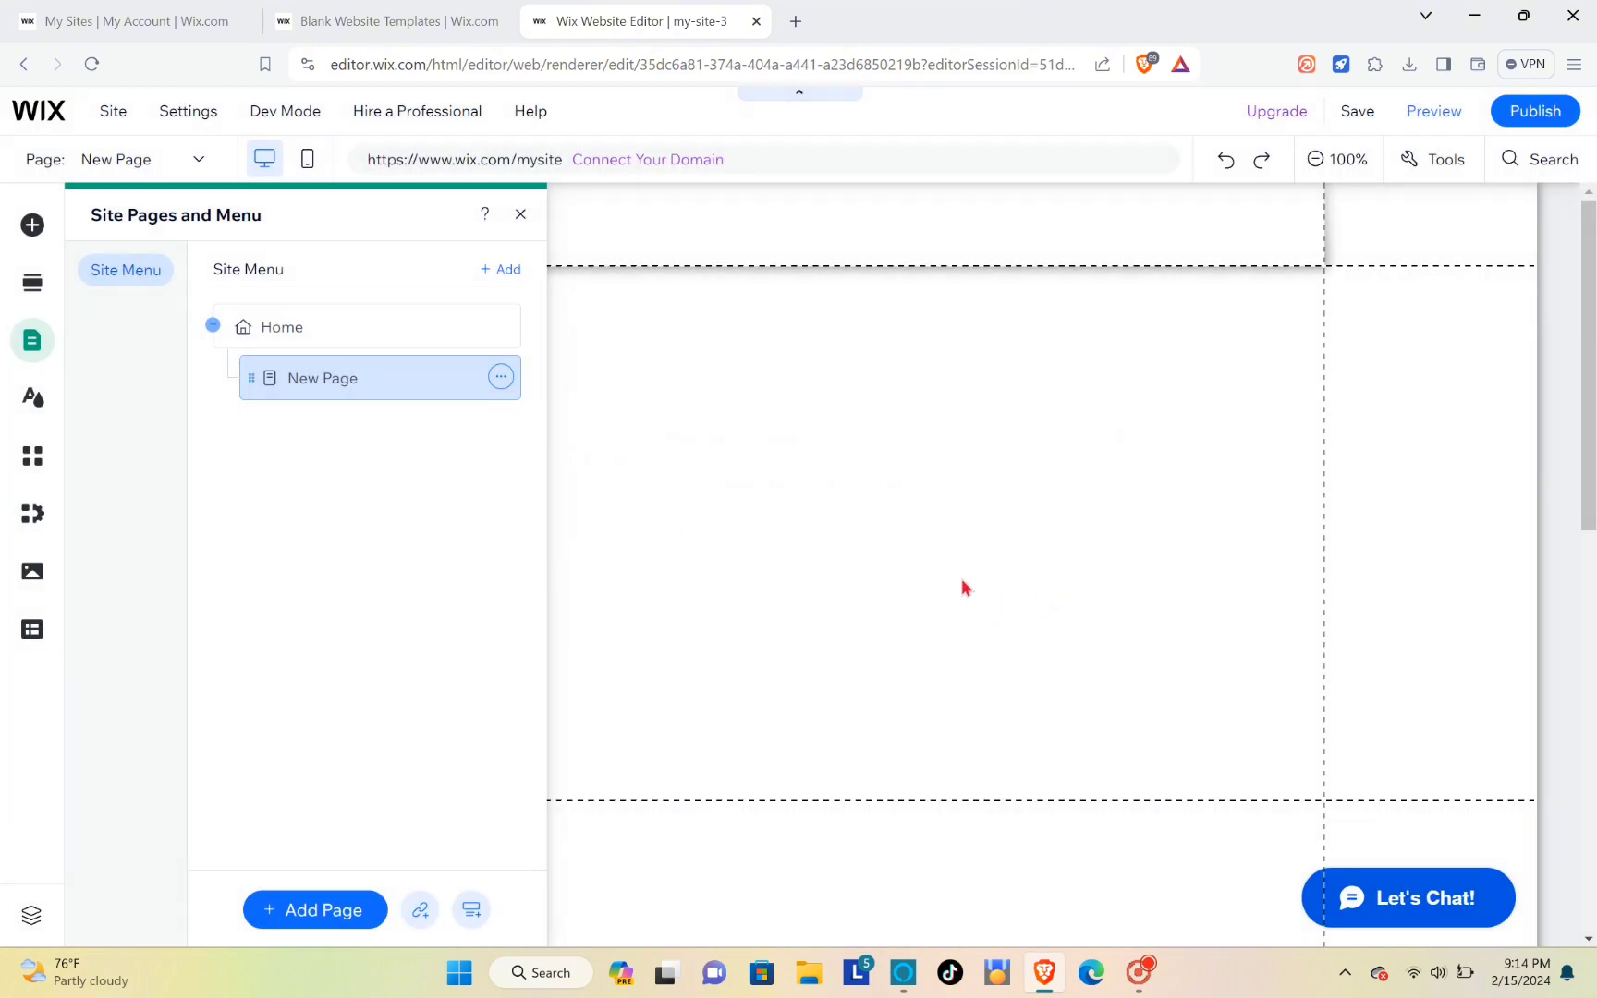
Step: Open the Home page in the editor and review its Background and History and AESTHETIC sections
click(424, 332)
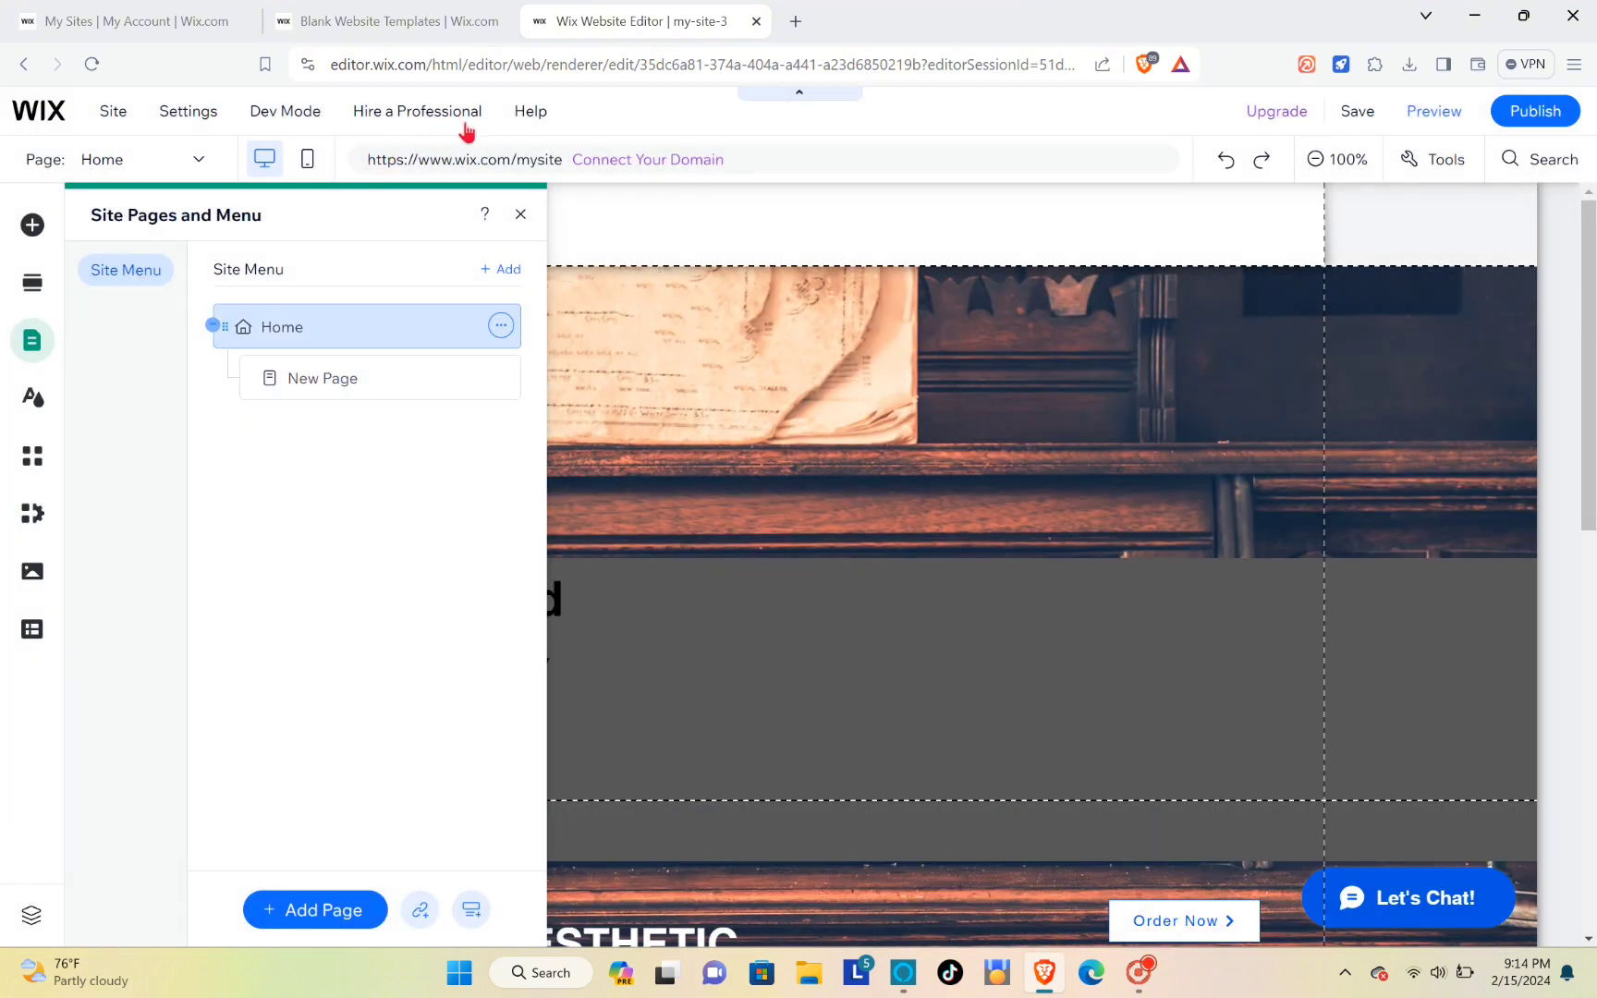
click(520, 214)
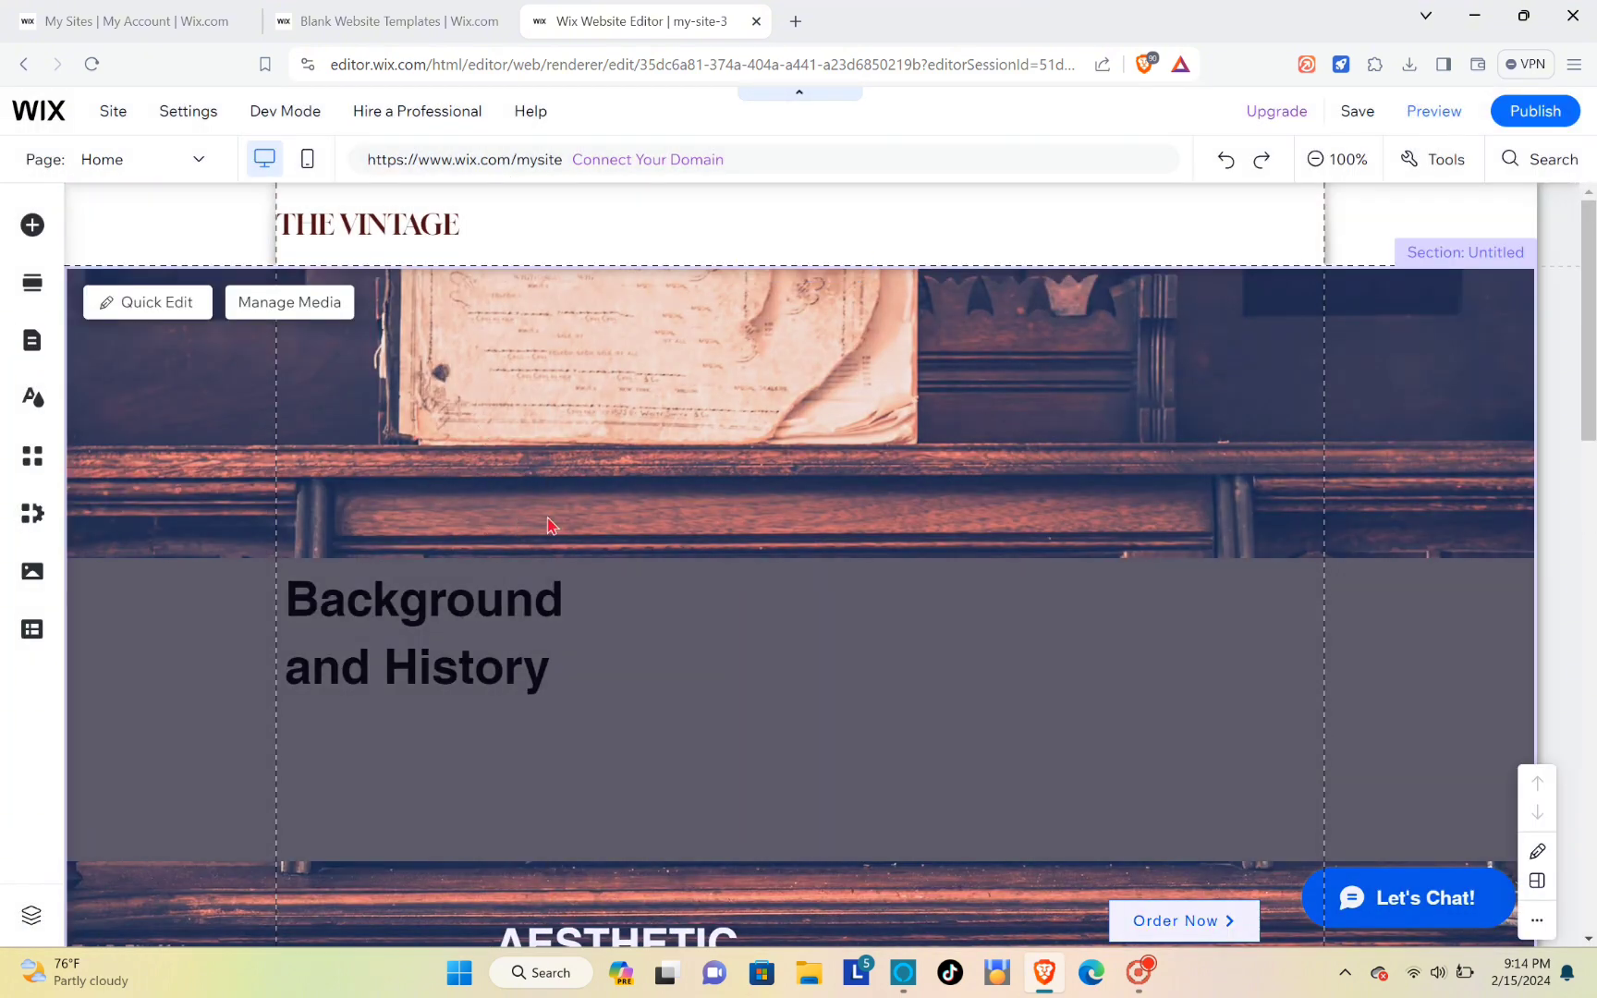
scroll(647, 543, down, 1)
scroll(695, 541, up, 1)
scroll(709, 520, down, 8)
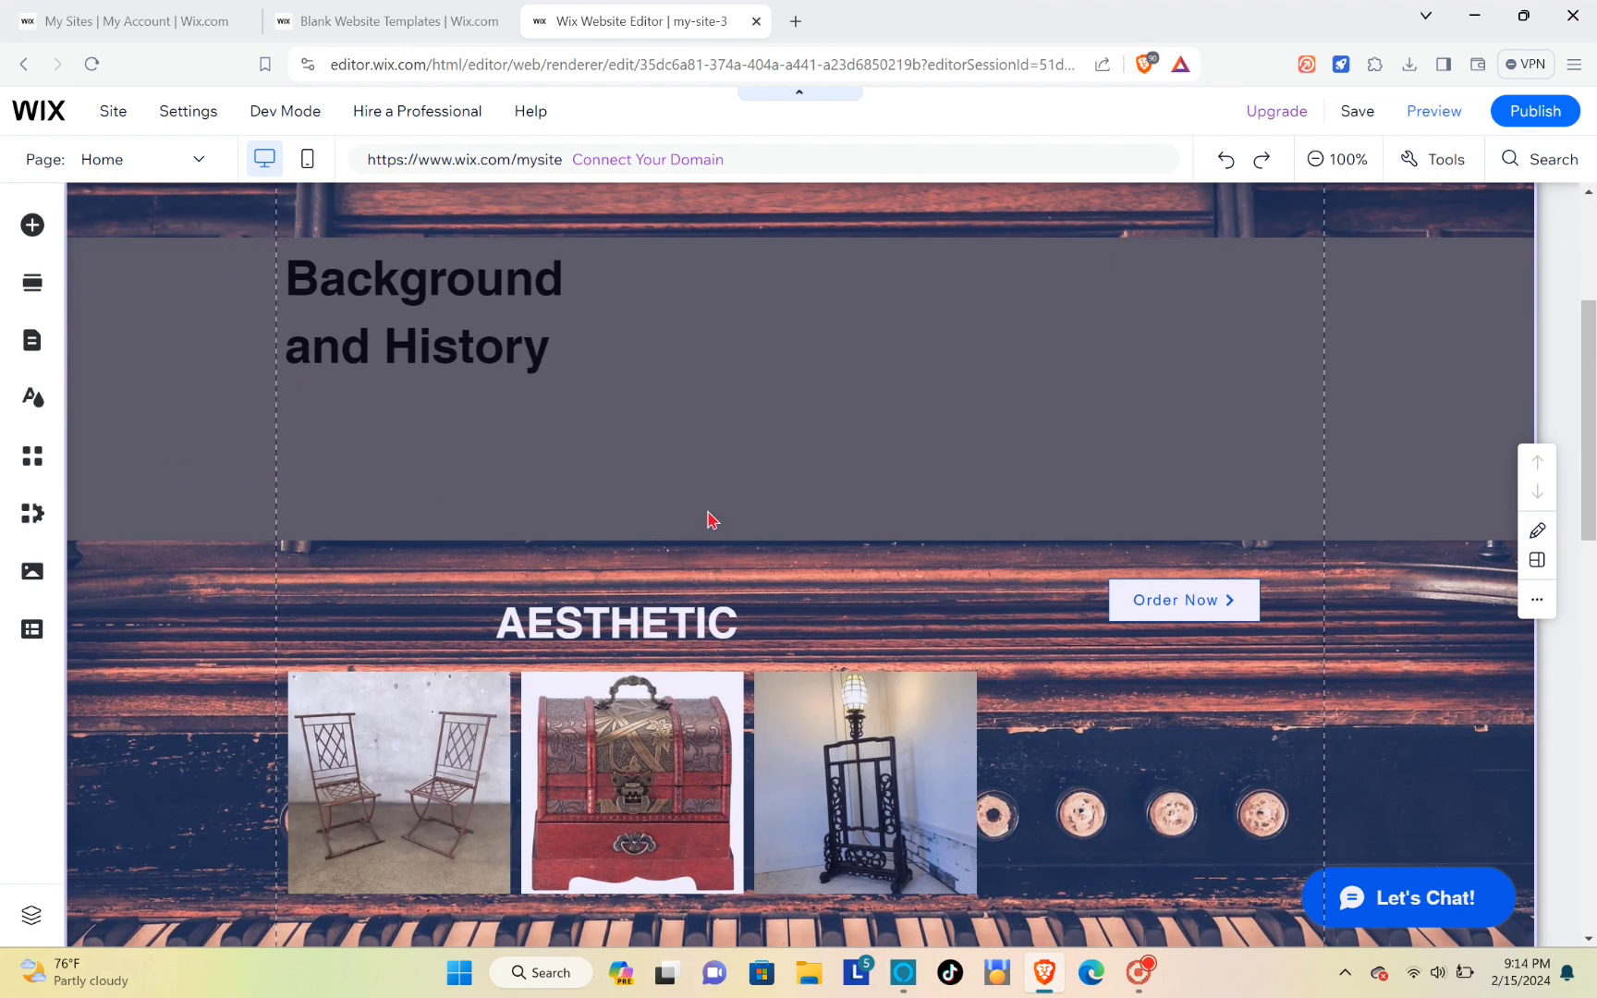
scroll(711, 519, up, 5)
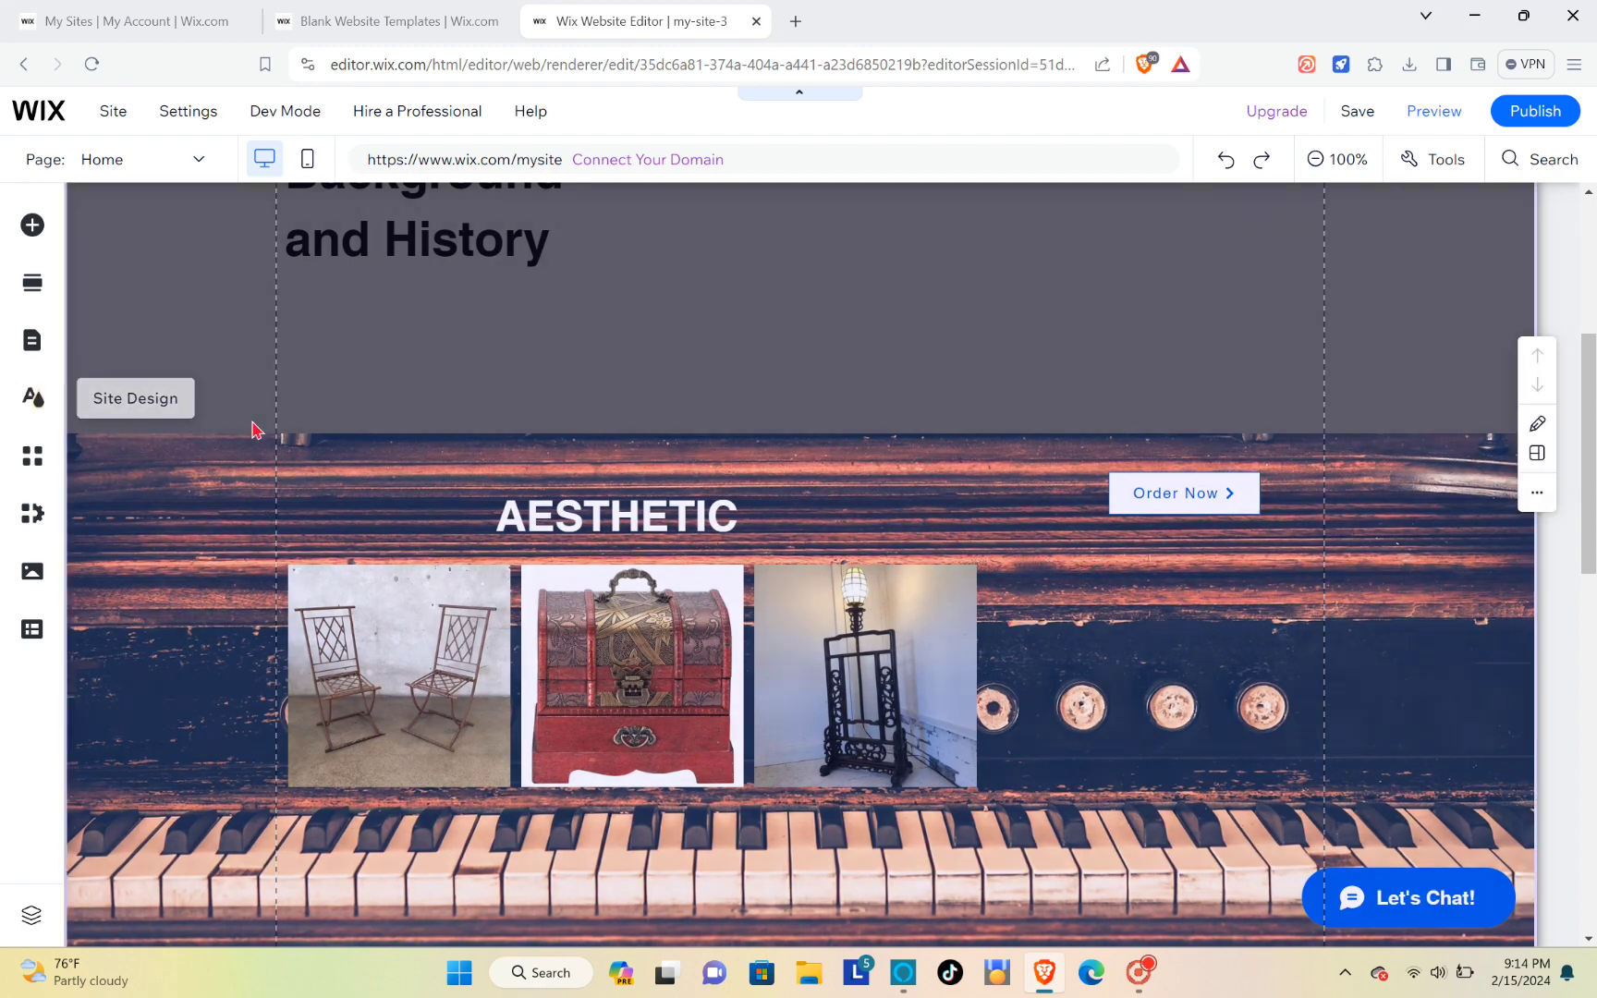
Step: Browse the featured site themes, from Energetic to Mature, in the site design options
click(33, 397)
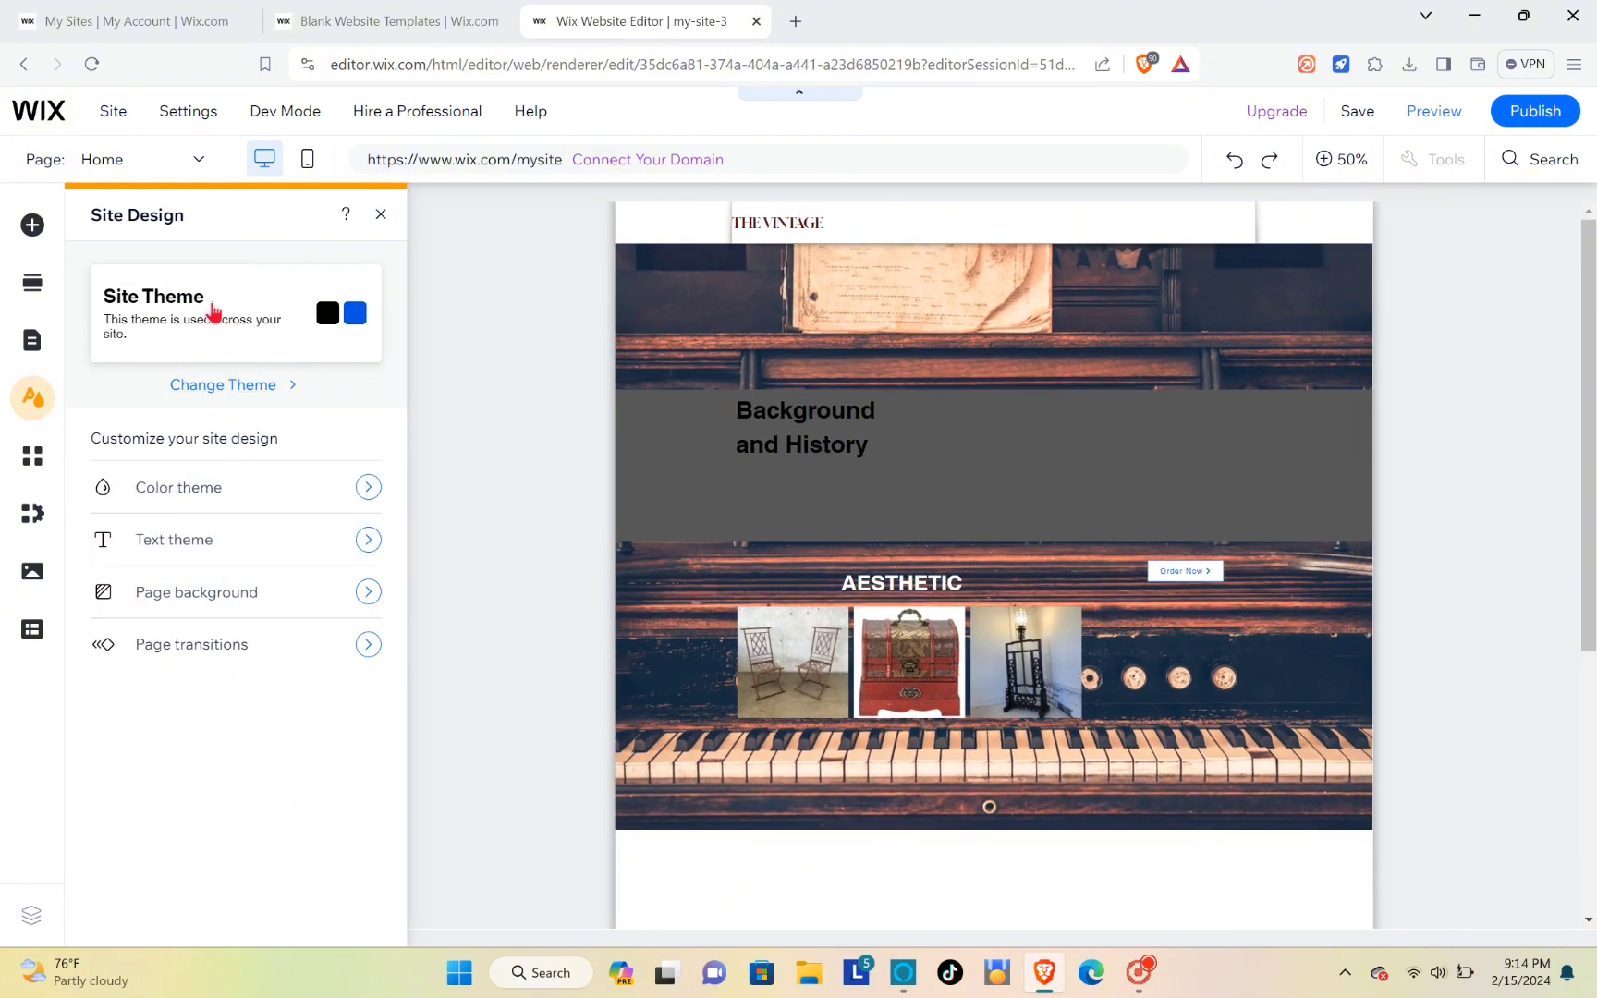
click(237, 393)
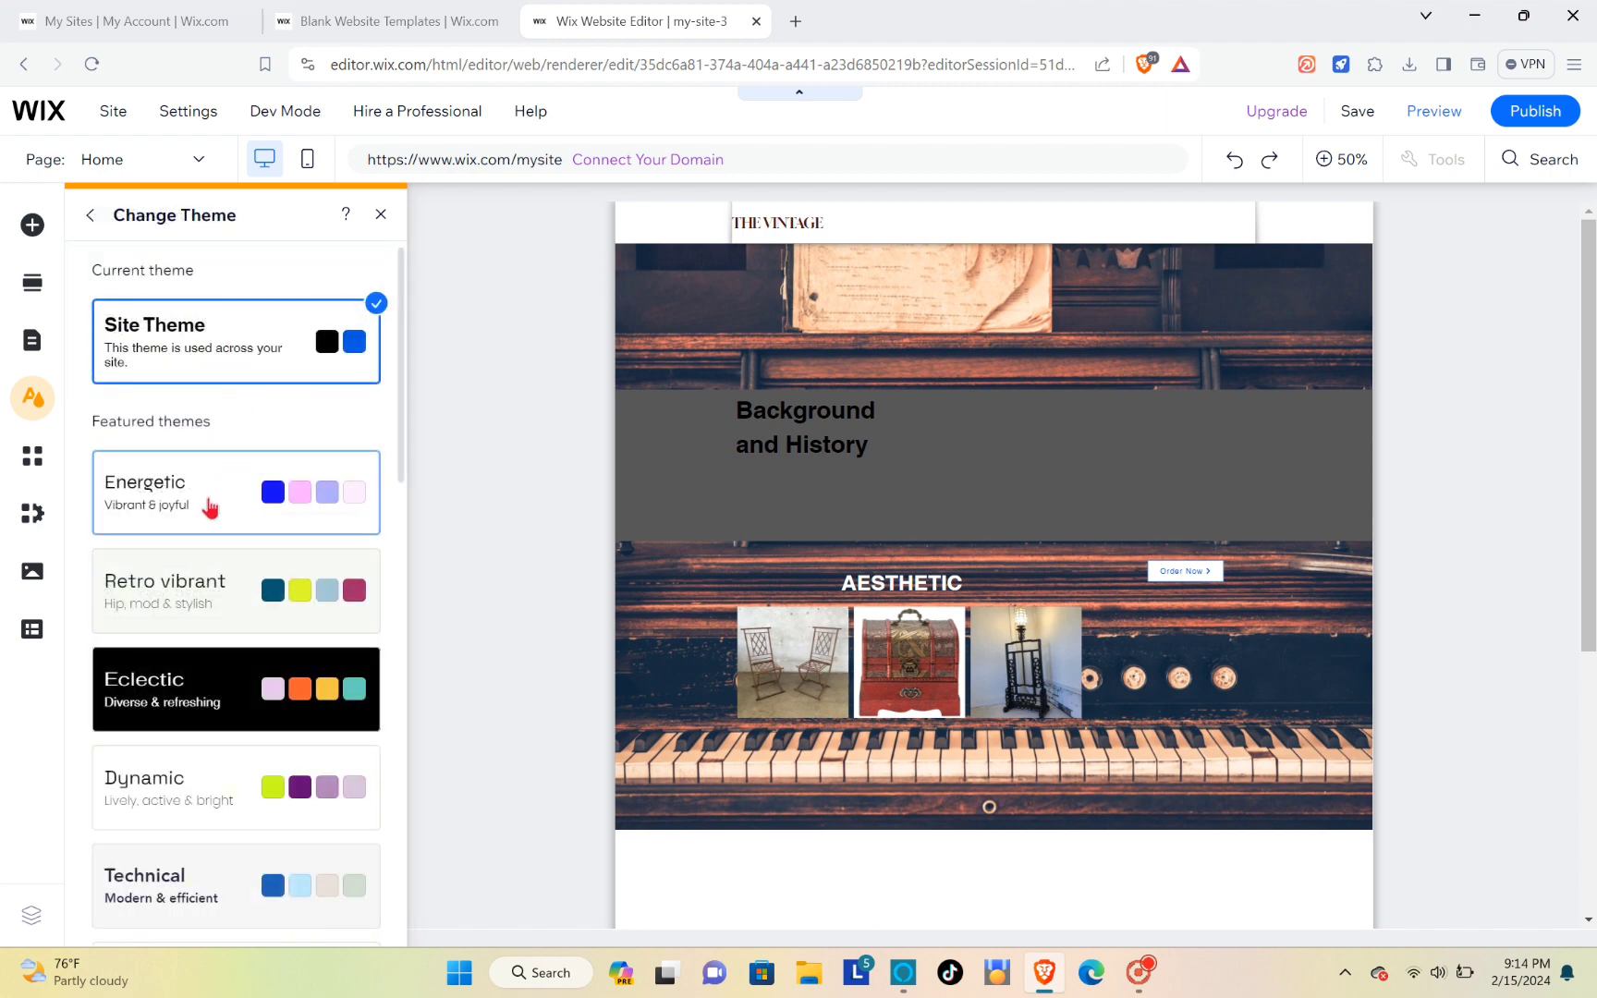
scroll(211, 507, down, 4)
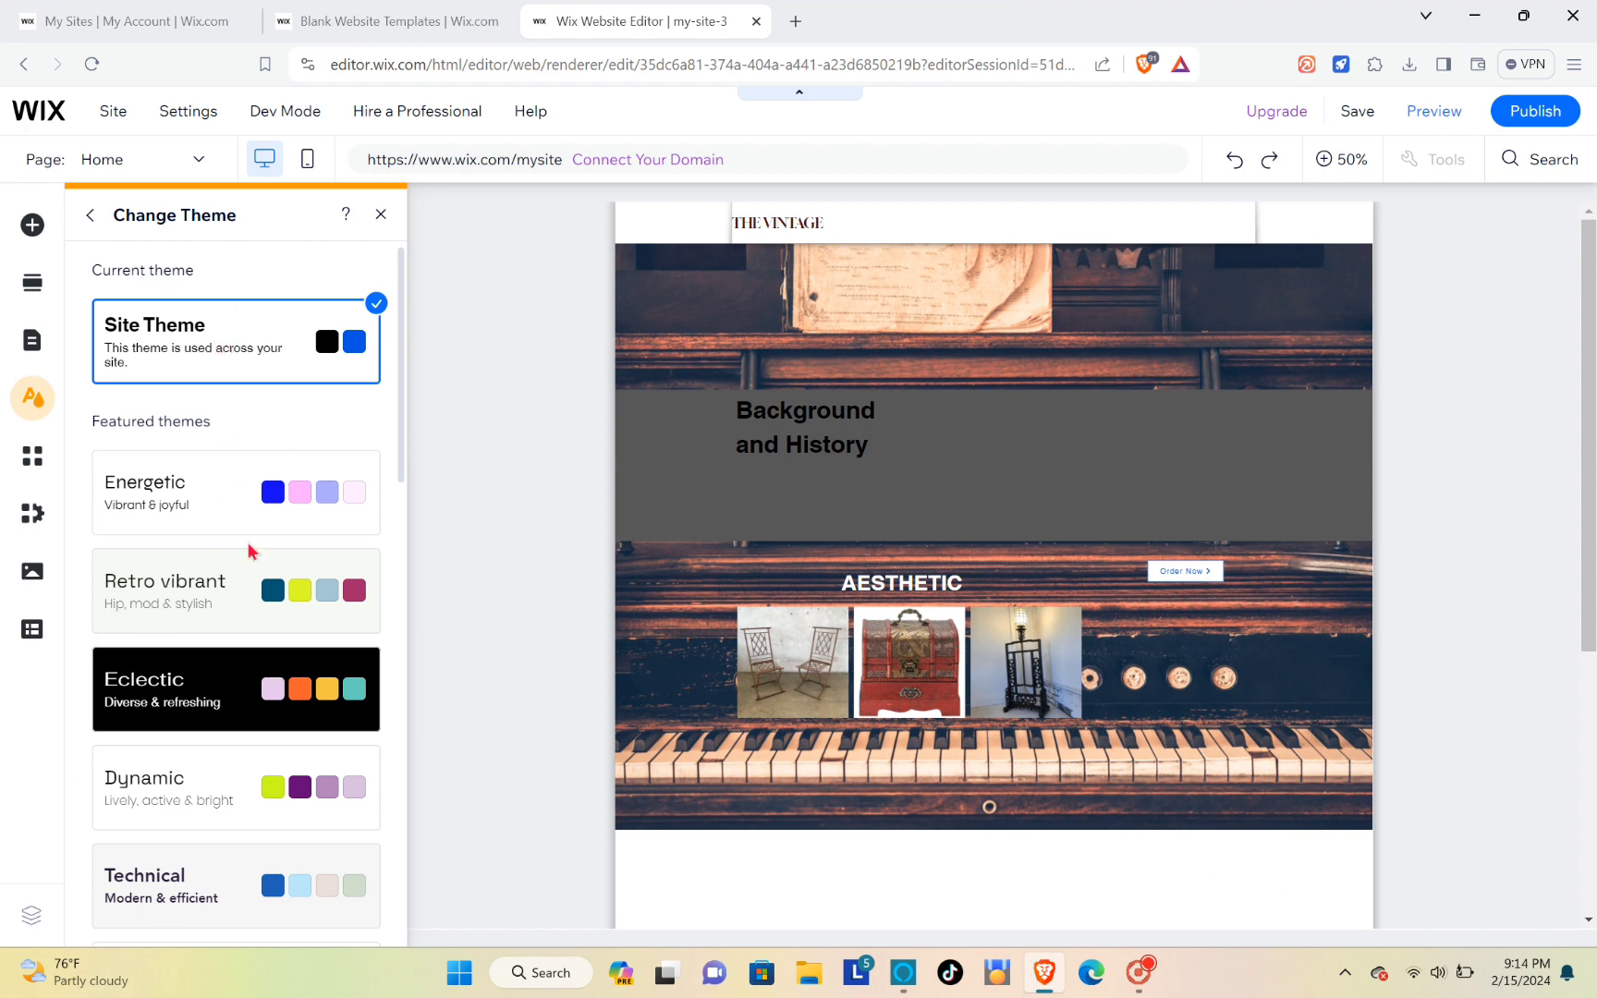
scroll(234, 623, down, 10)
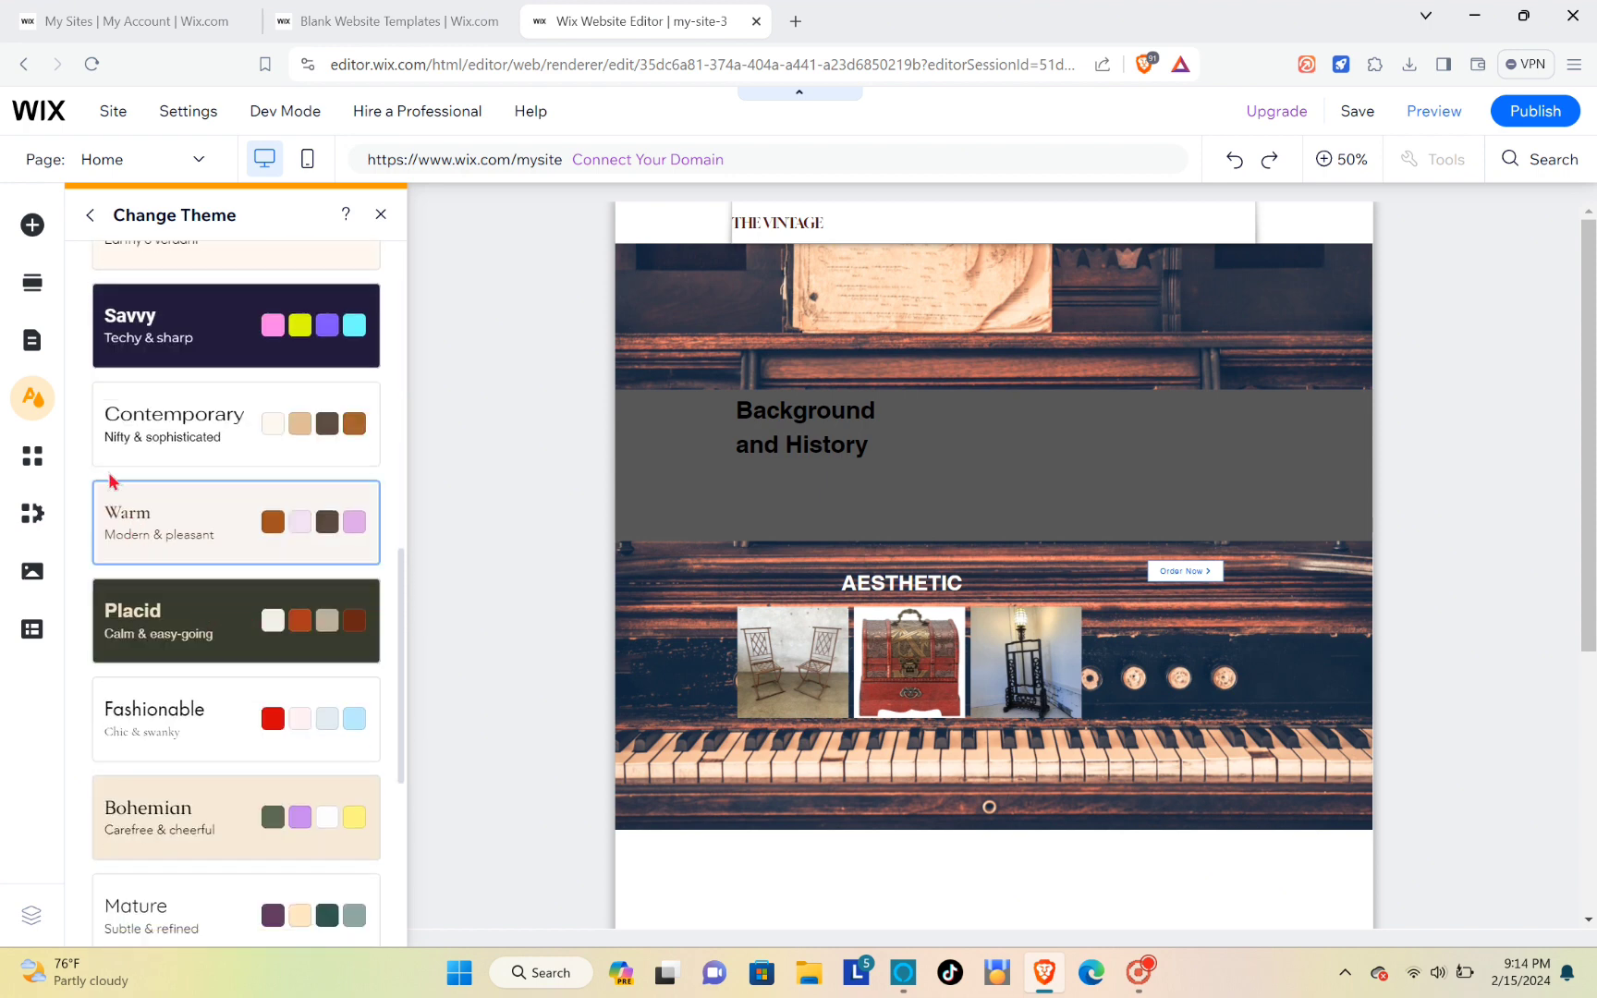
Step: Examine the App Market's recommended, trending, business solution and team pick apps, along with its app categories
click(30, 455)
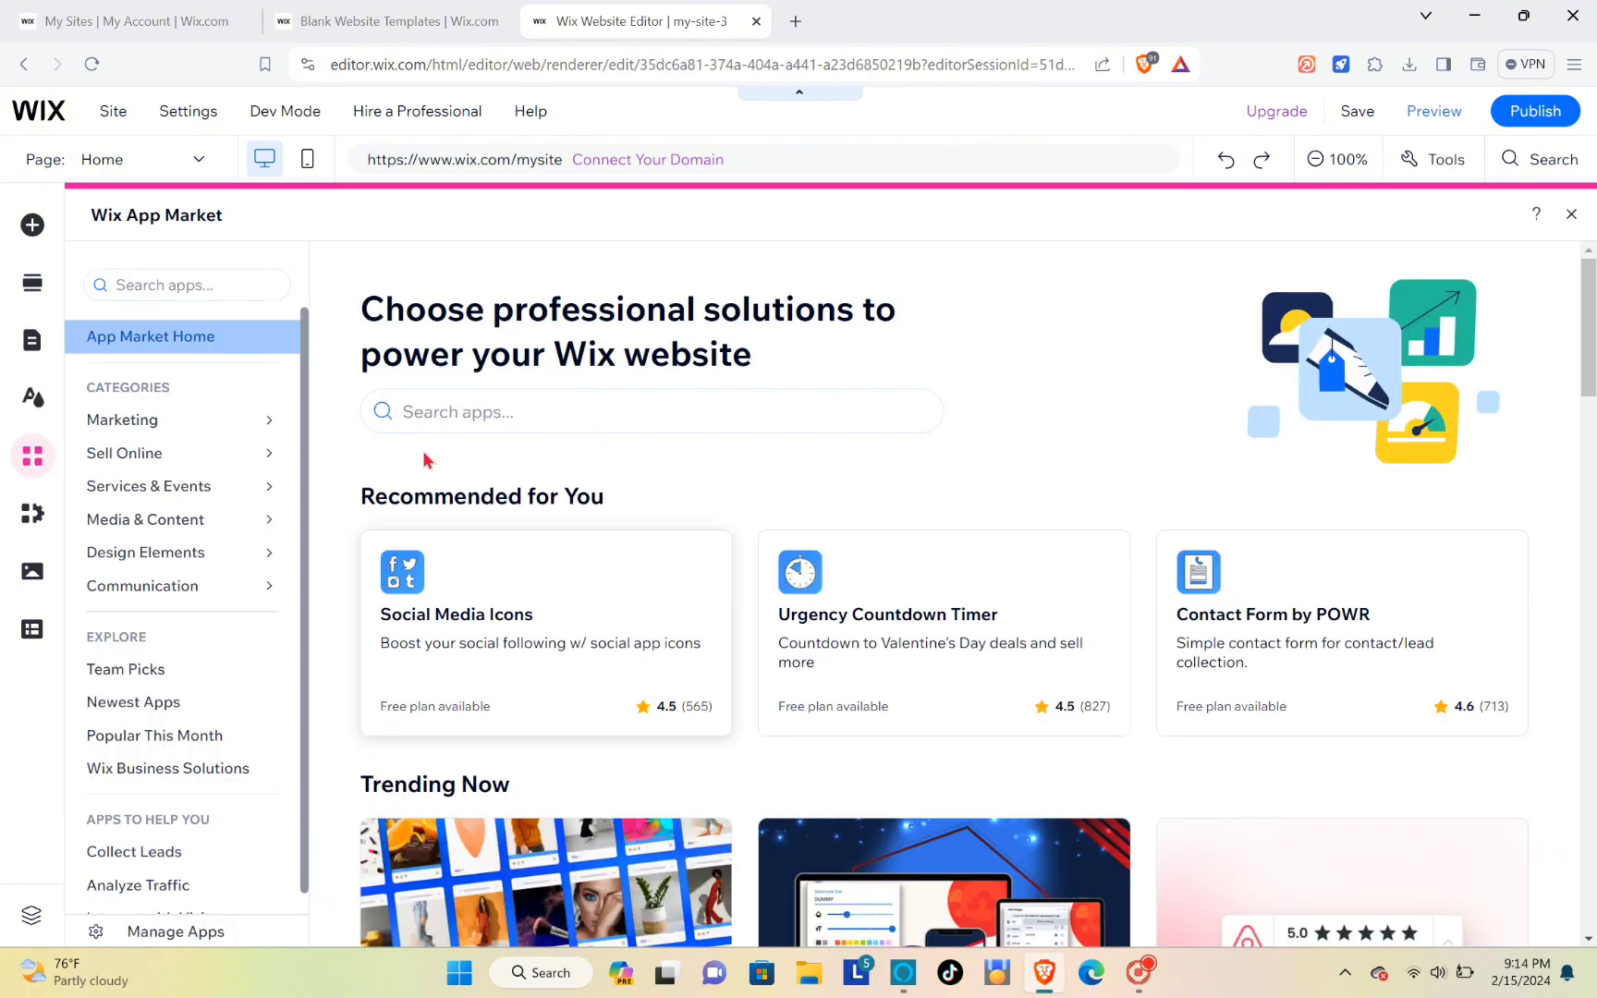
scroll(424, 456, down, 9)
scroll(568, 479, up, 5)
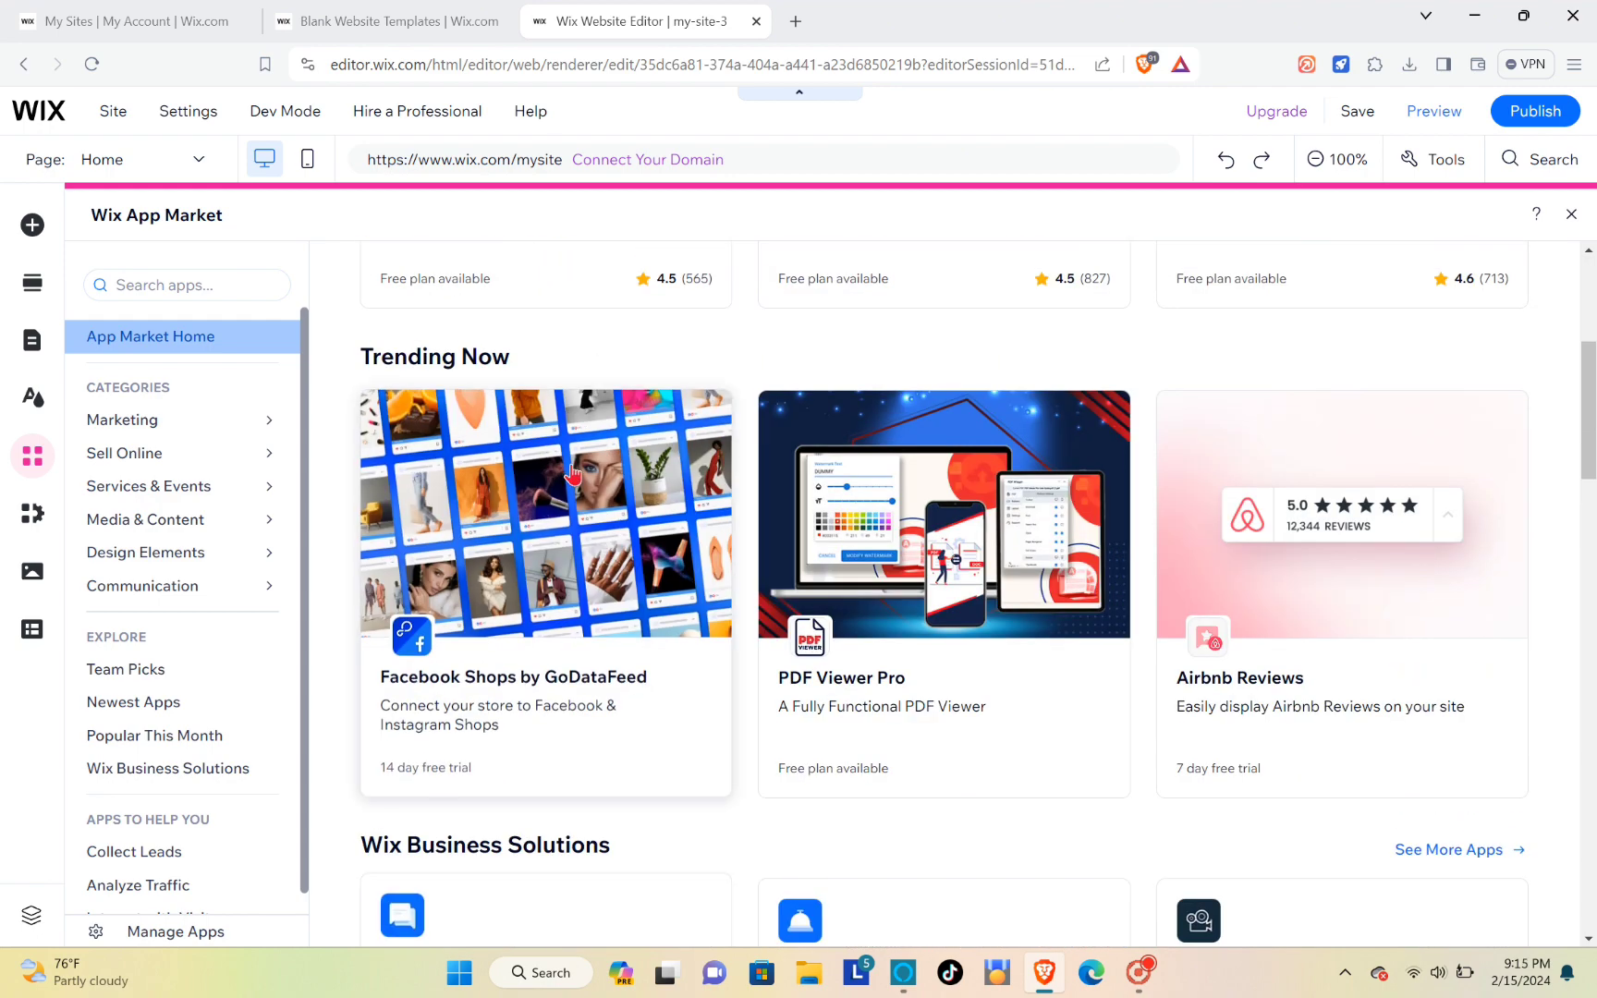
scroll(699, 461, up, 5)
scroll(701, 462, down, 1)
scroll(701, 462, down, 1)
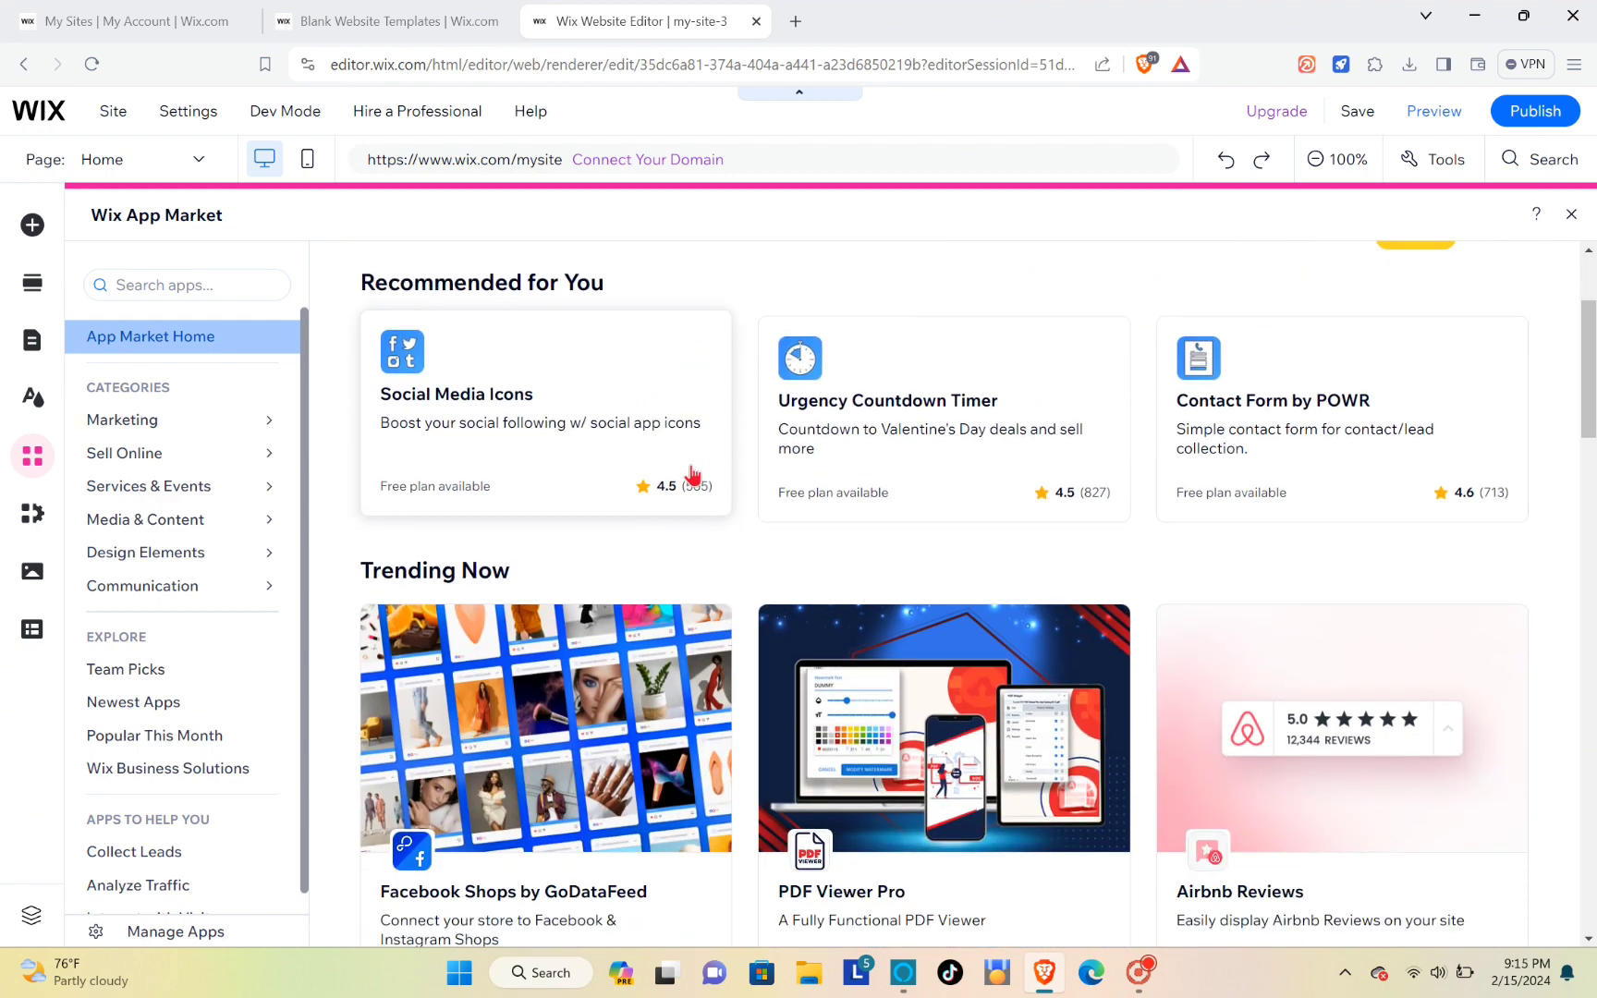
scroll(694, 496, down, 1)
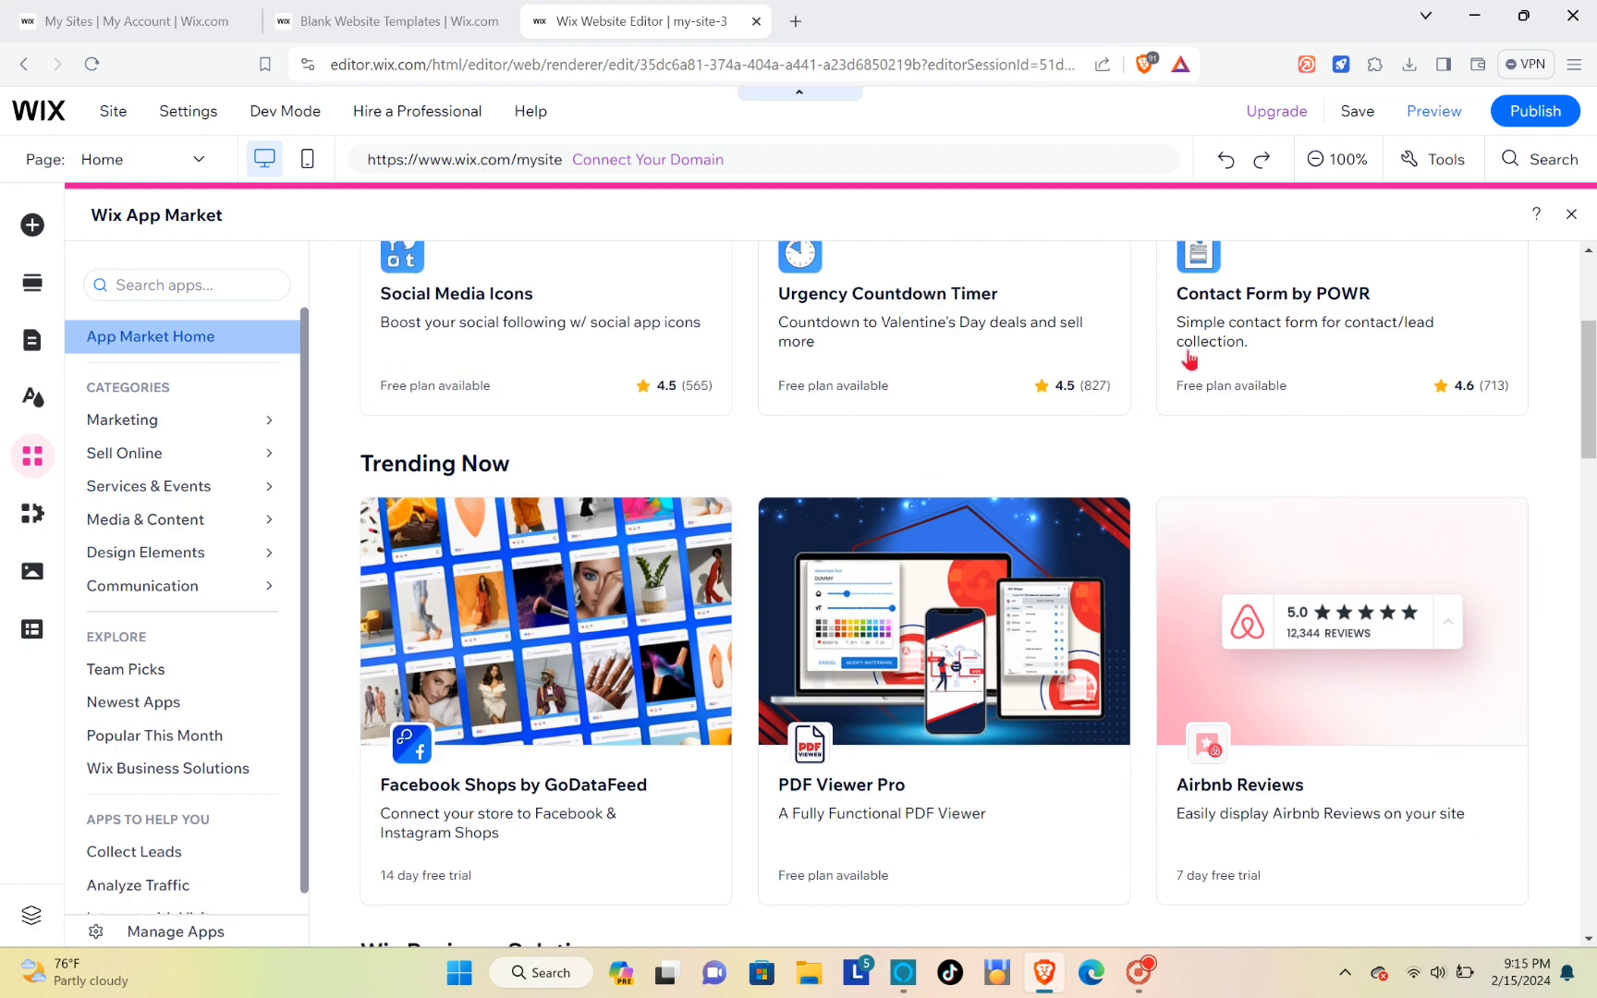
scroll(859, 753, down, 5)
scroll(920, 642, down, 4)
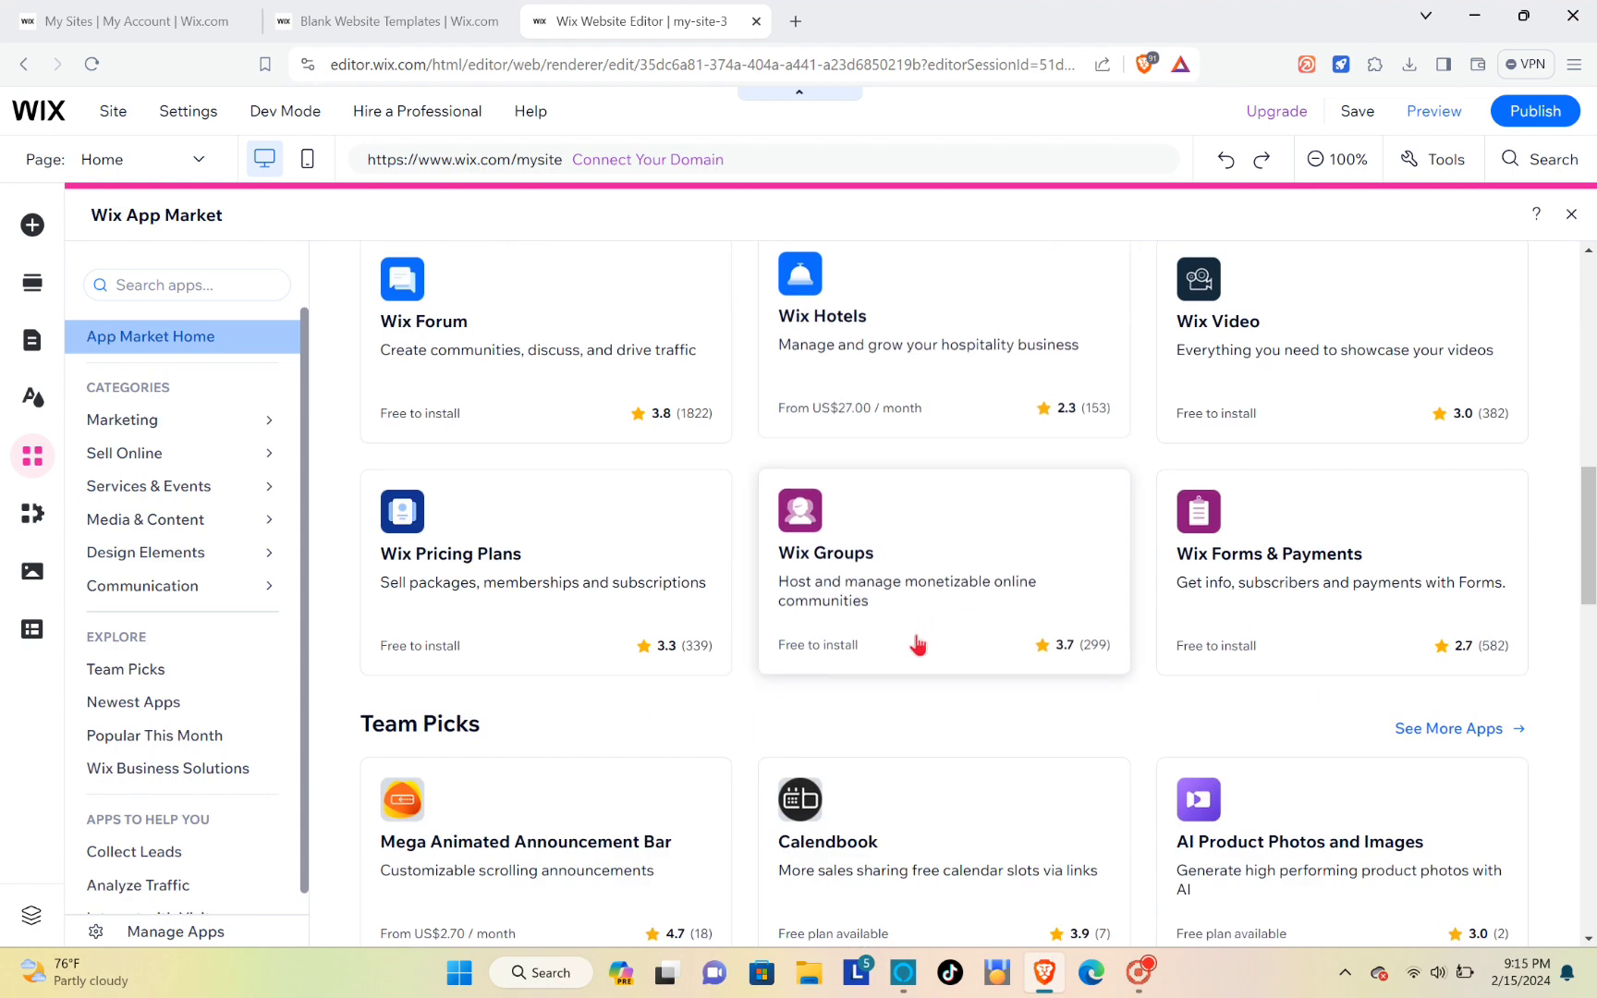
scroll(897, 654, down, 3)
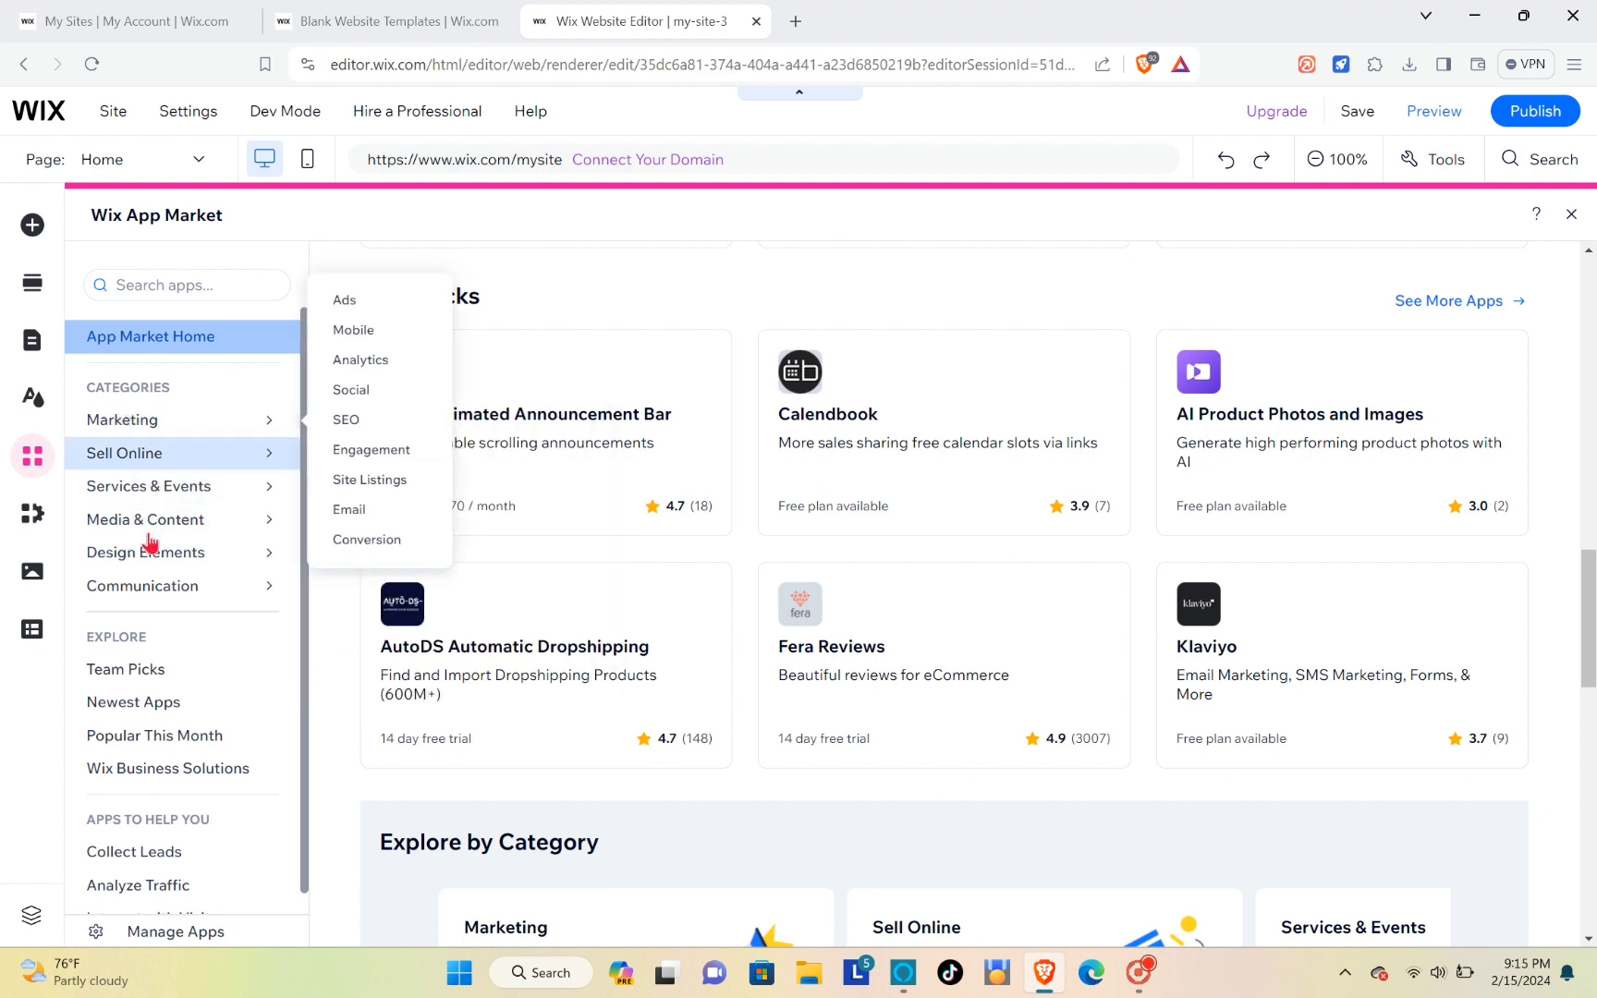
scroll(161, 684, down, 1)
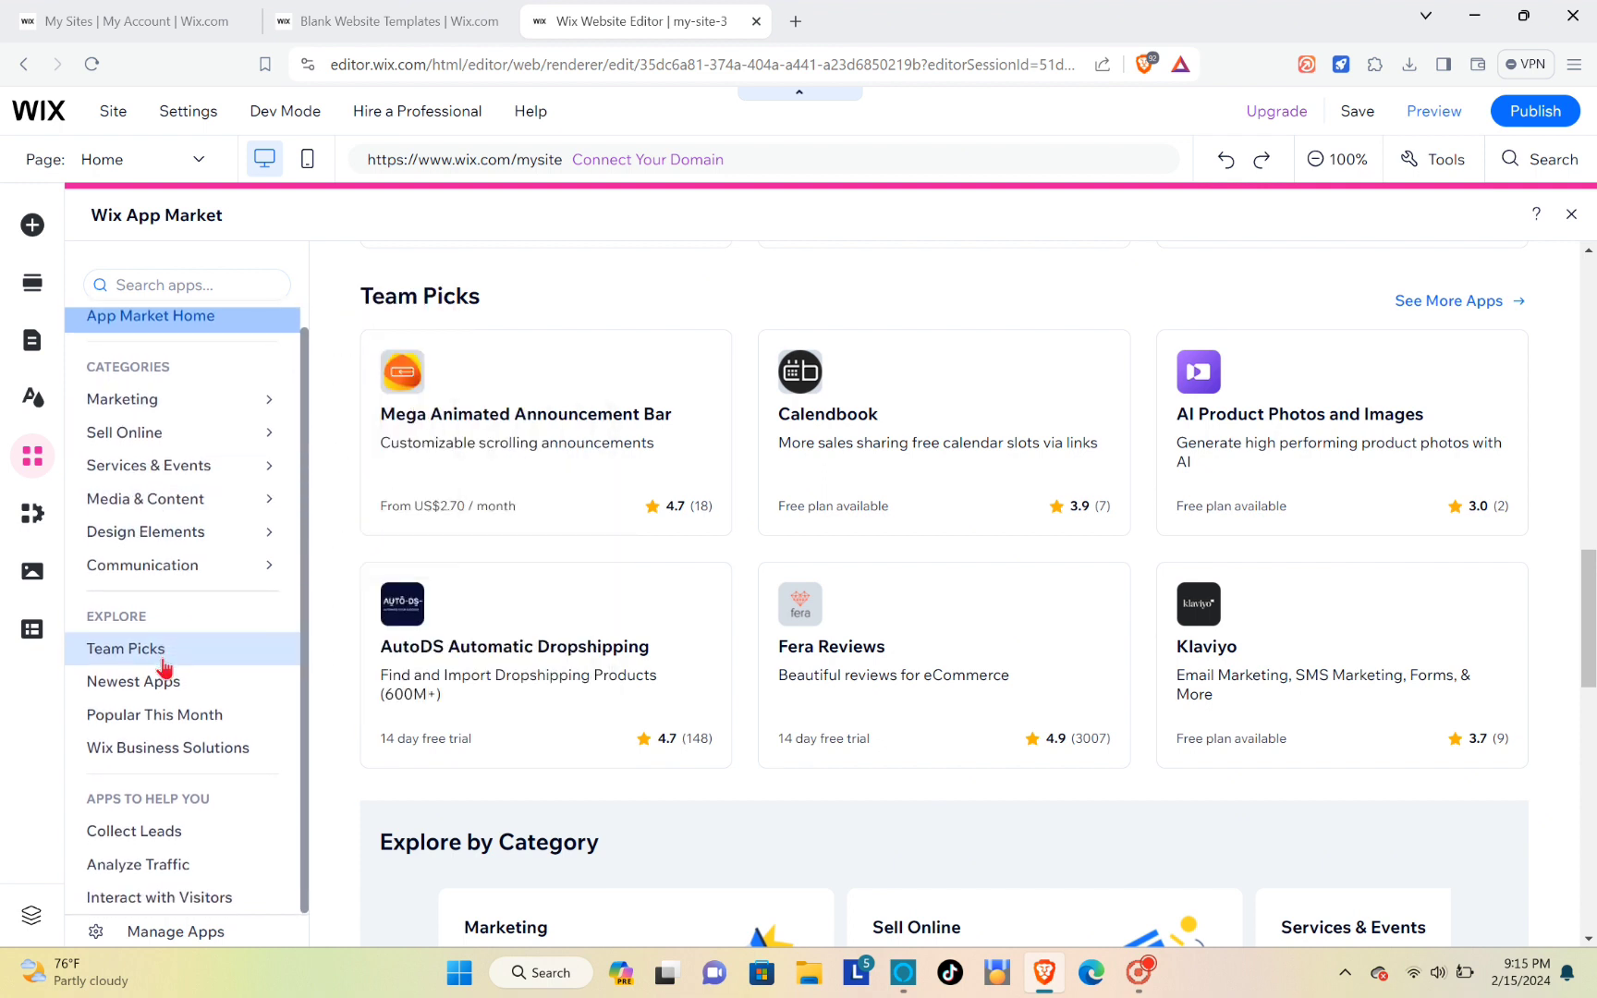
scroll(162, 666, up, 1)
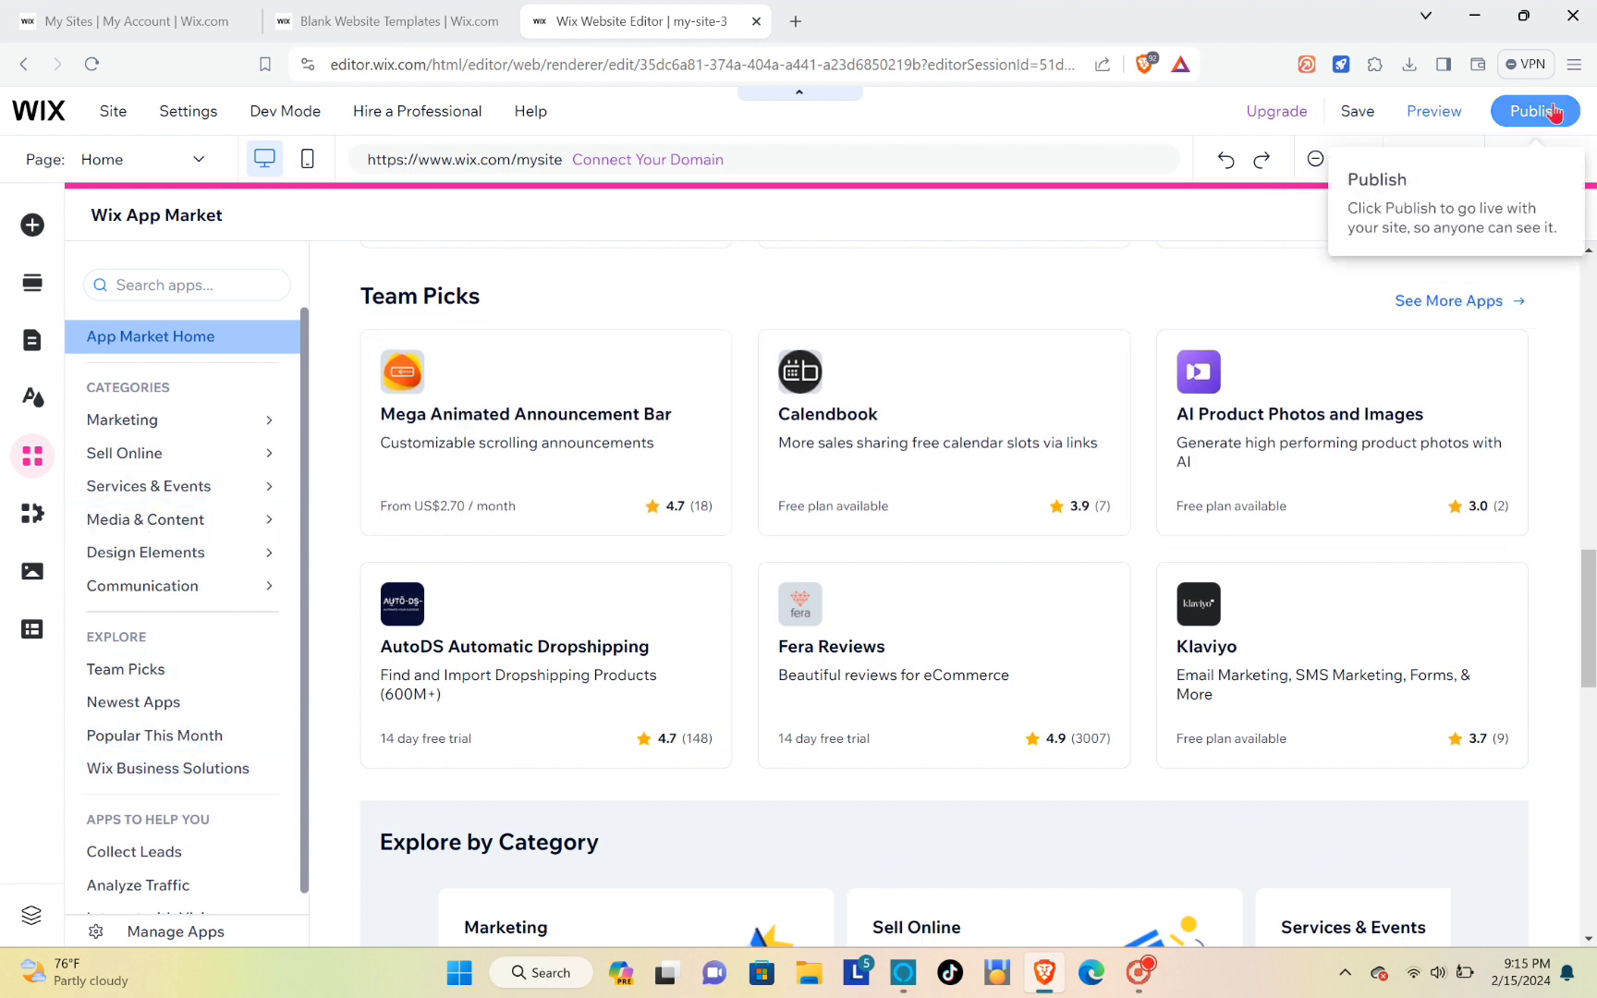
scroll(164, 667, down, 1)
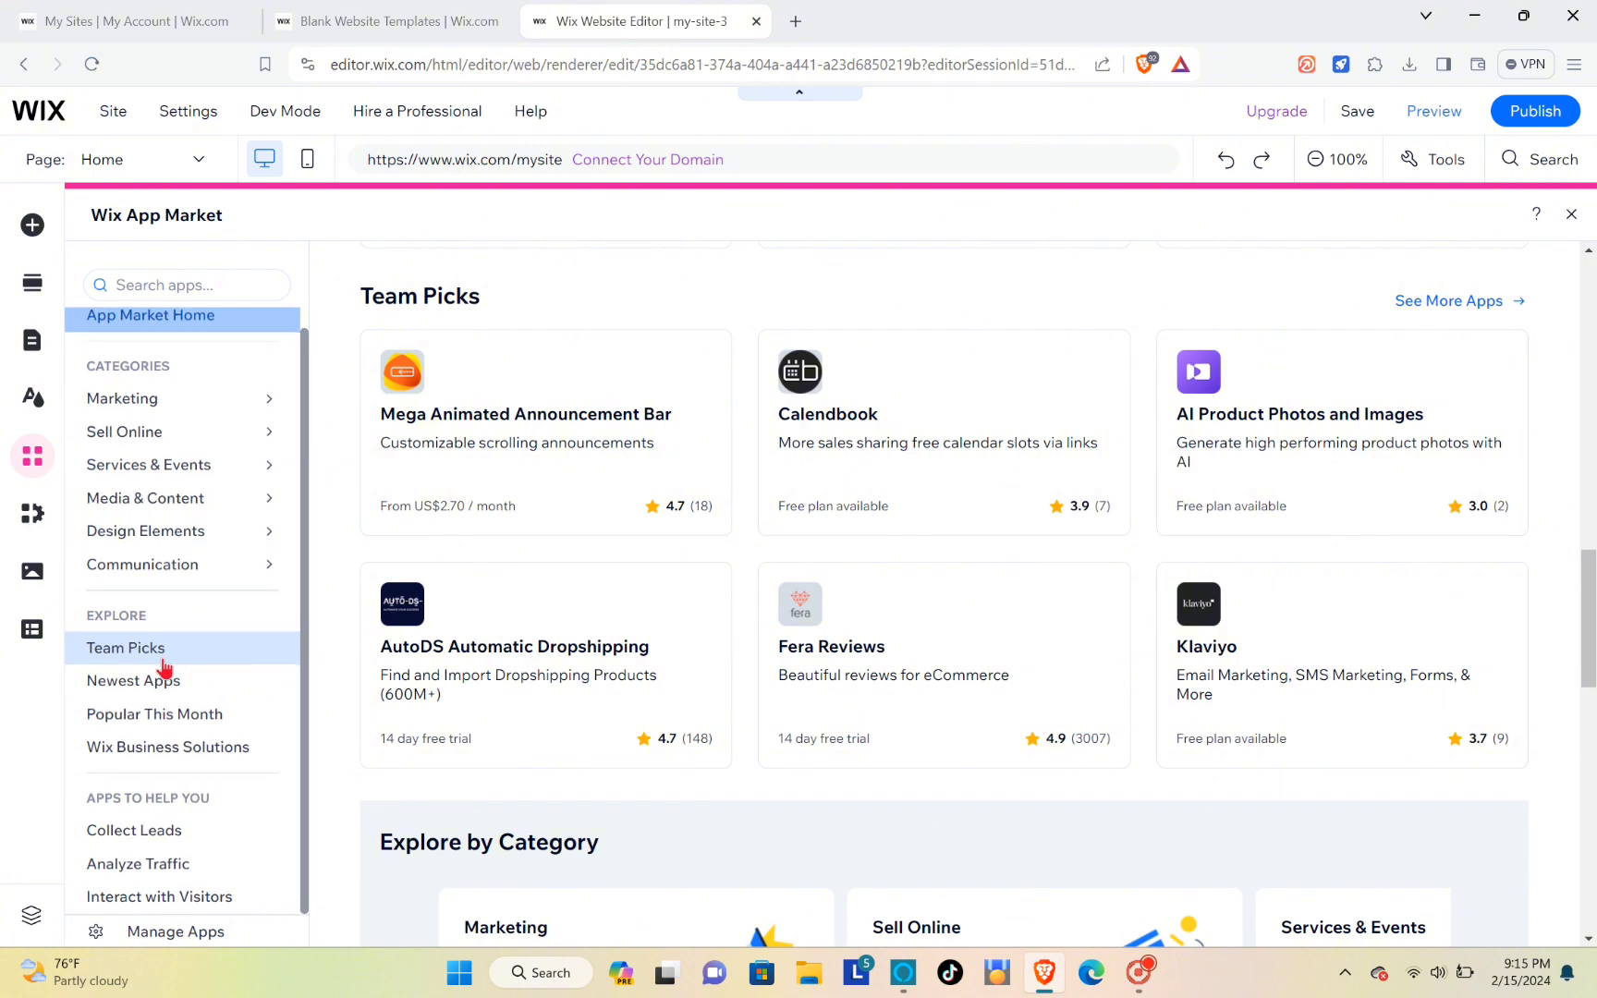
scroll(165, 668, up, 1)
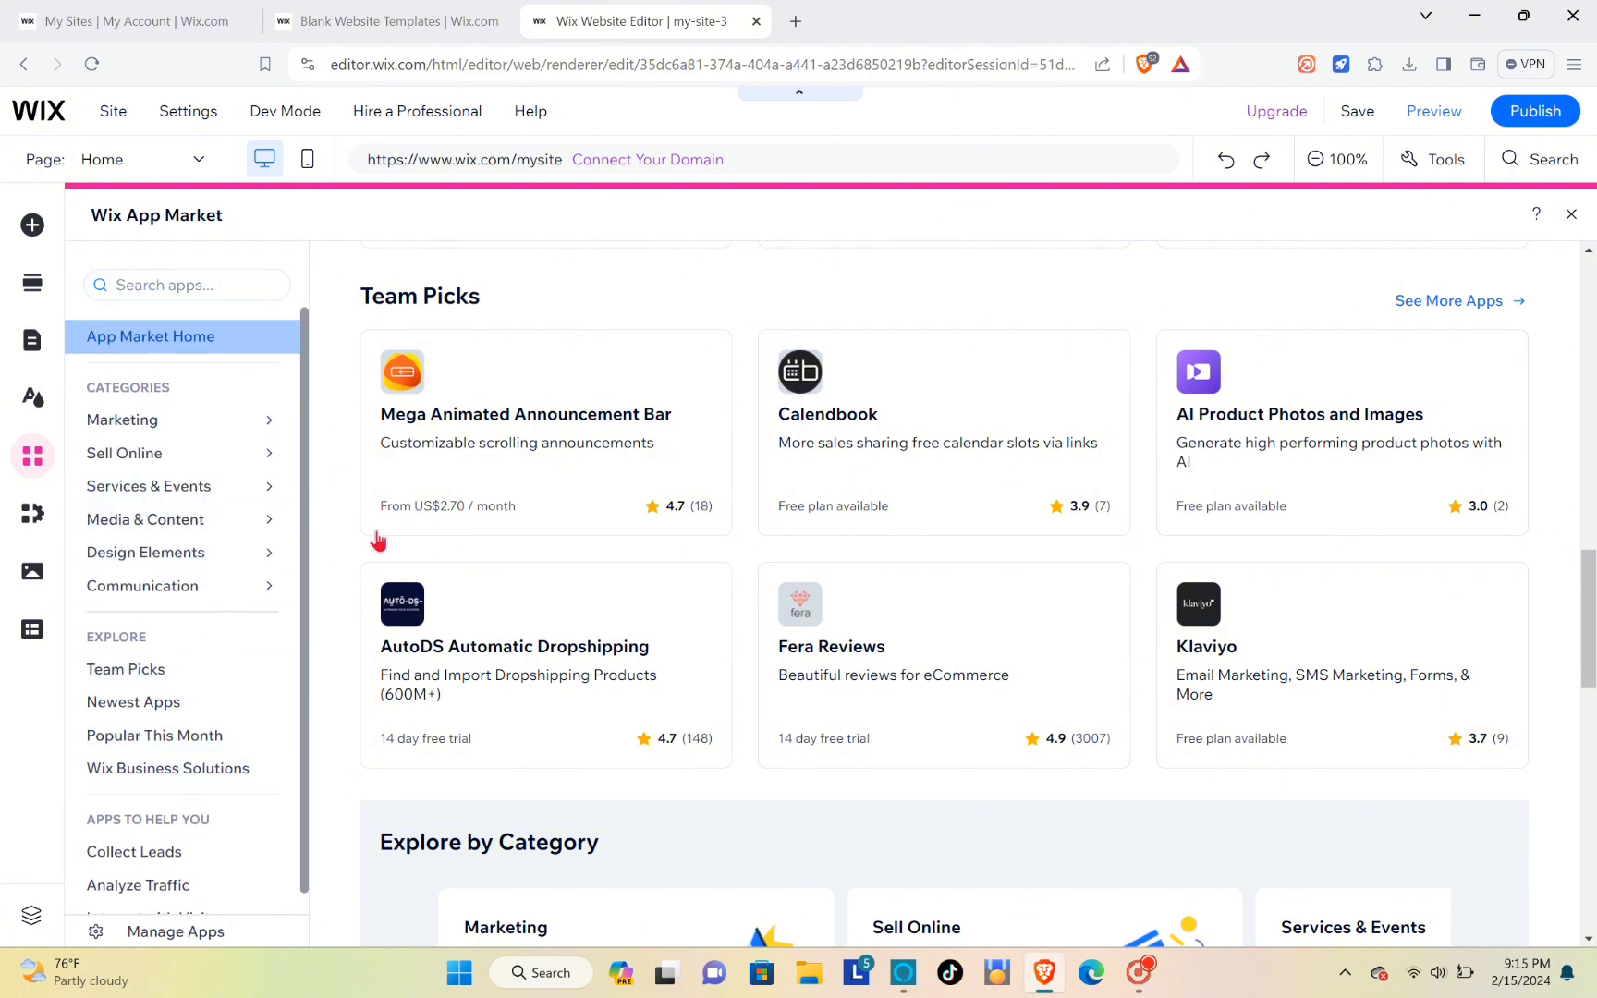
Step: Publish the site and review the live page, including its header, AESTHETIC gallery and Order Now button
click(1556, 112)
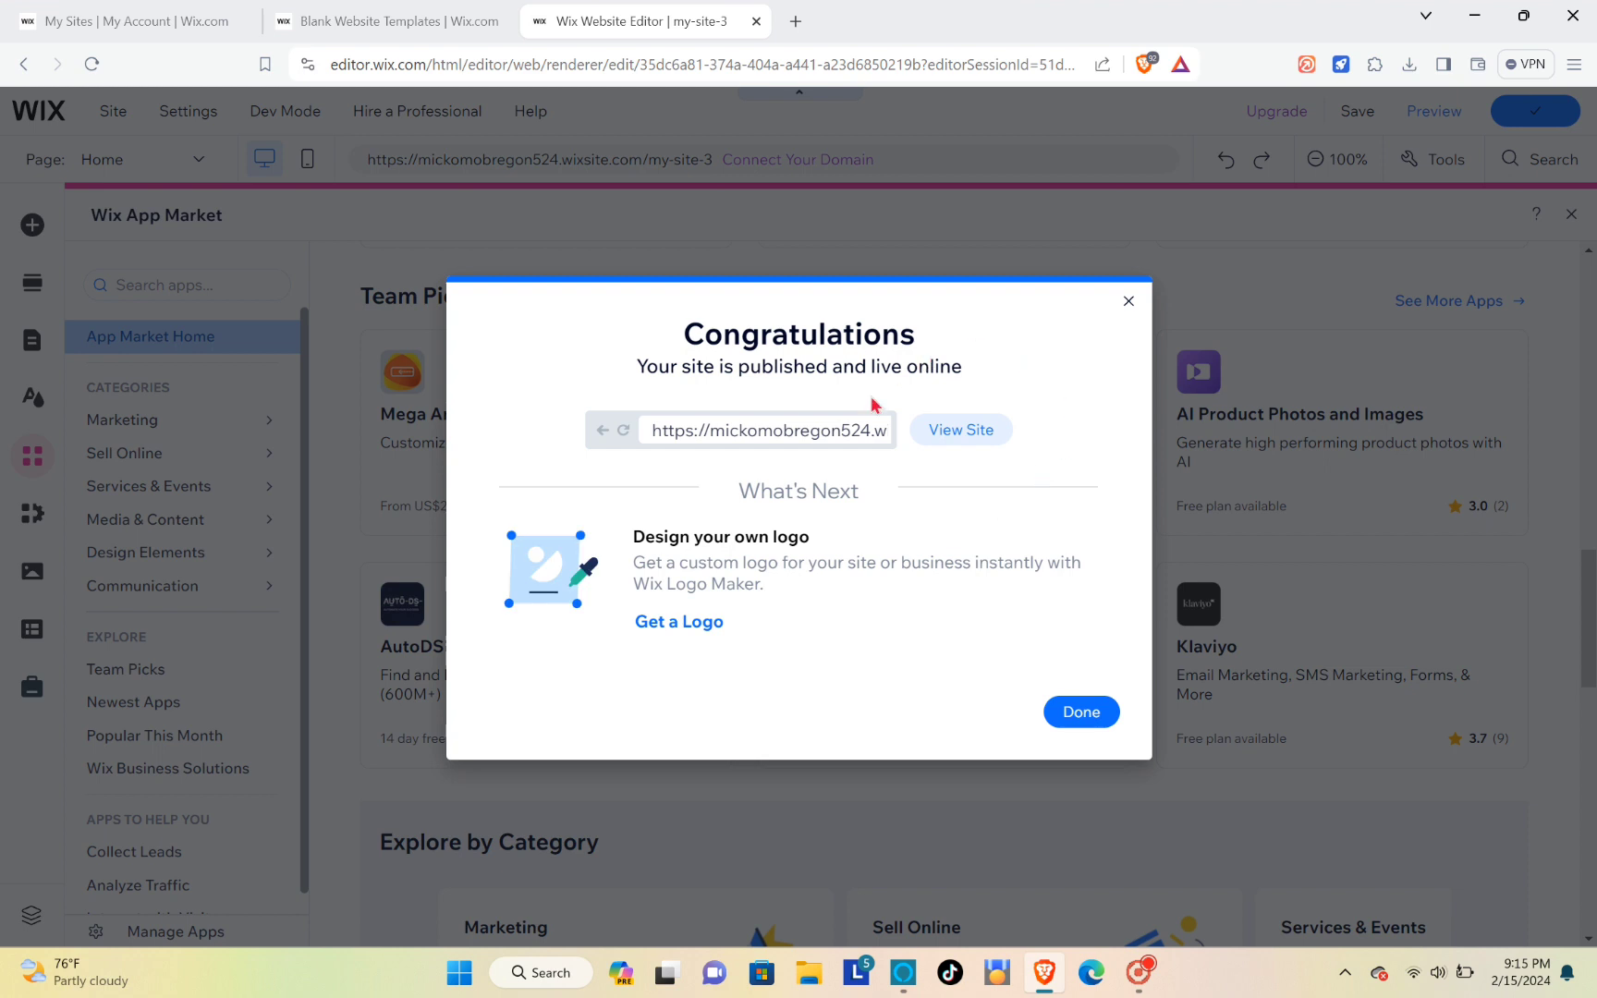
click(967, 438)
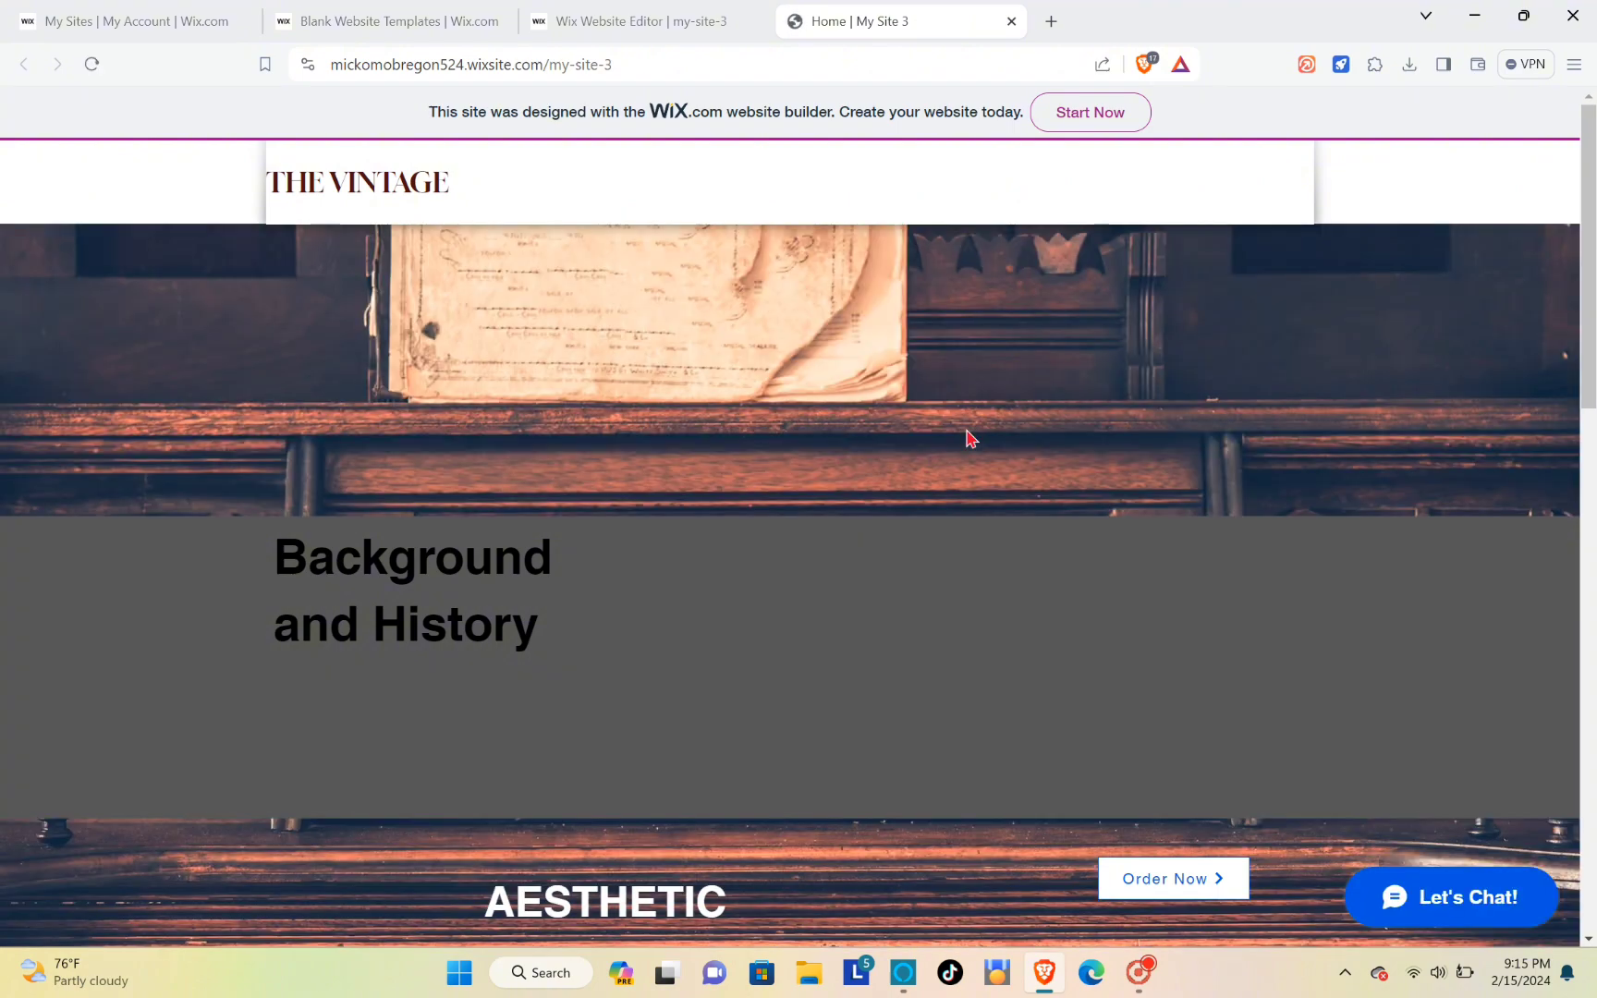
scroll(836, 433, down, 10)
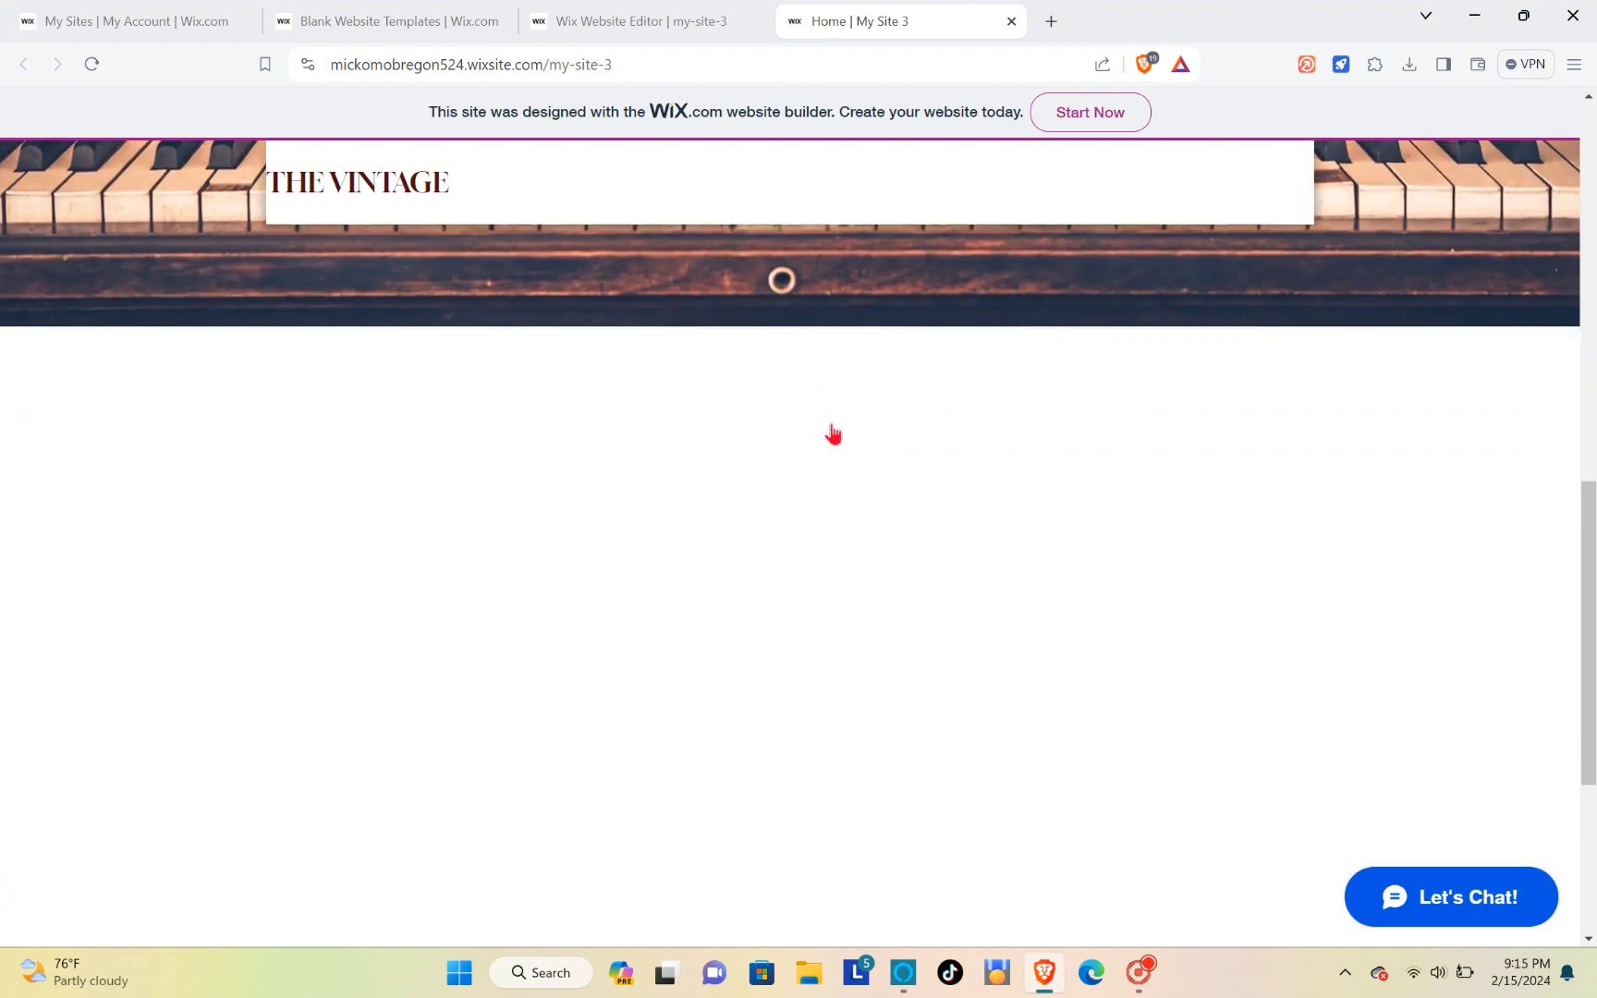
scroll(832, 432, up, 8)
scroll(832, 432, up, 2)
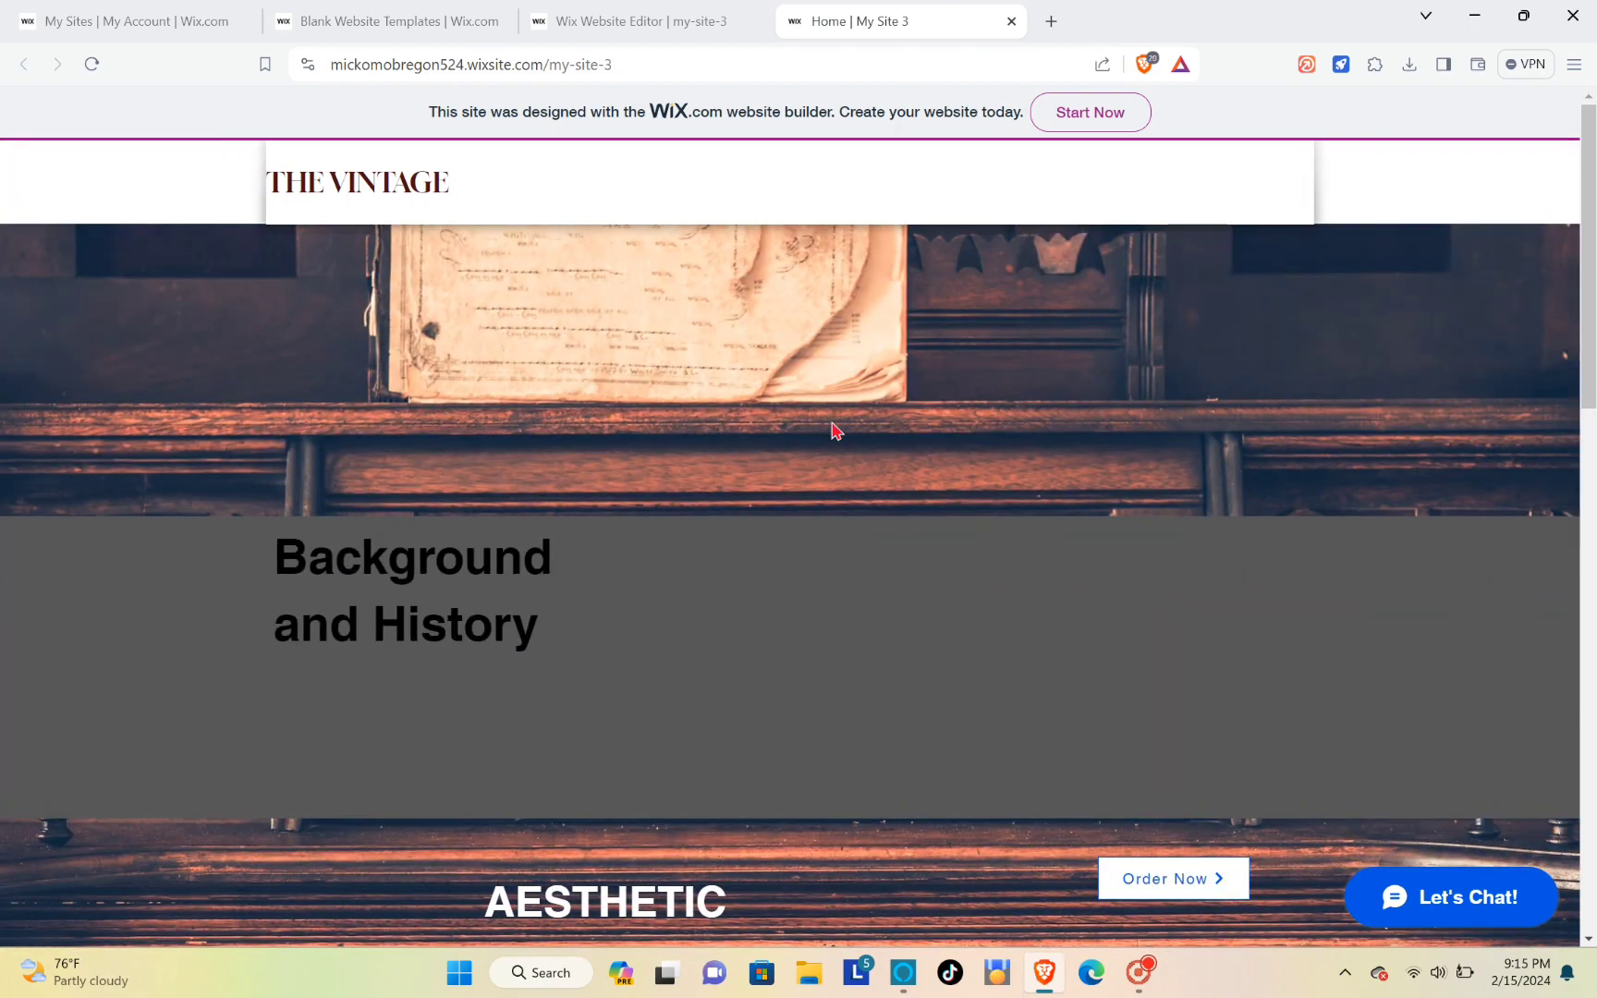
scroll(815, 438, down, 6)
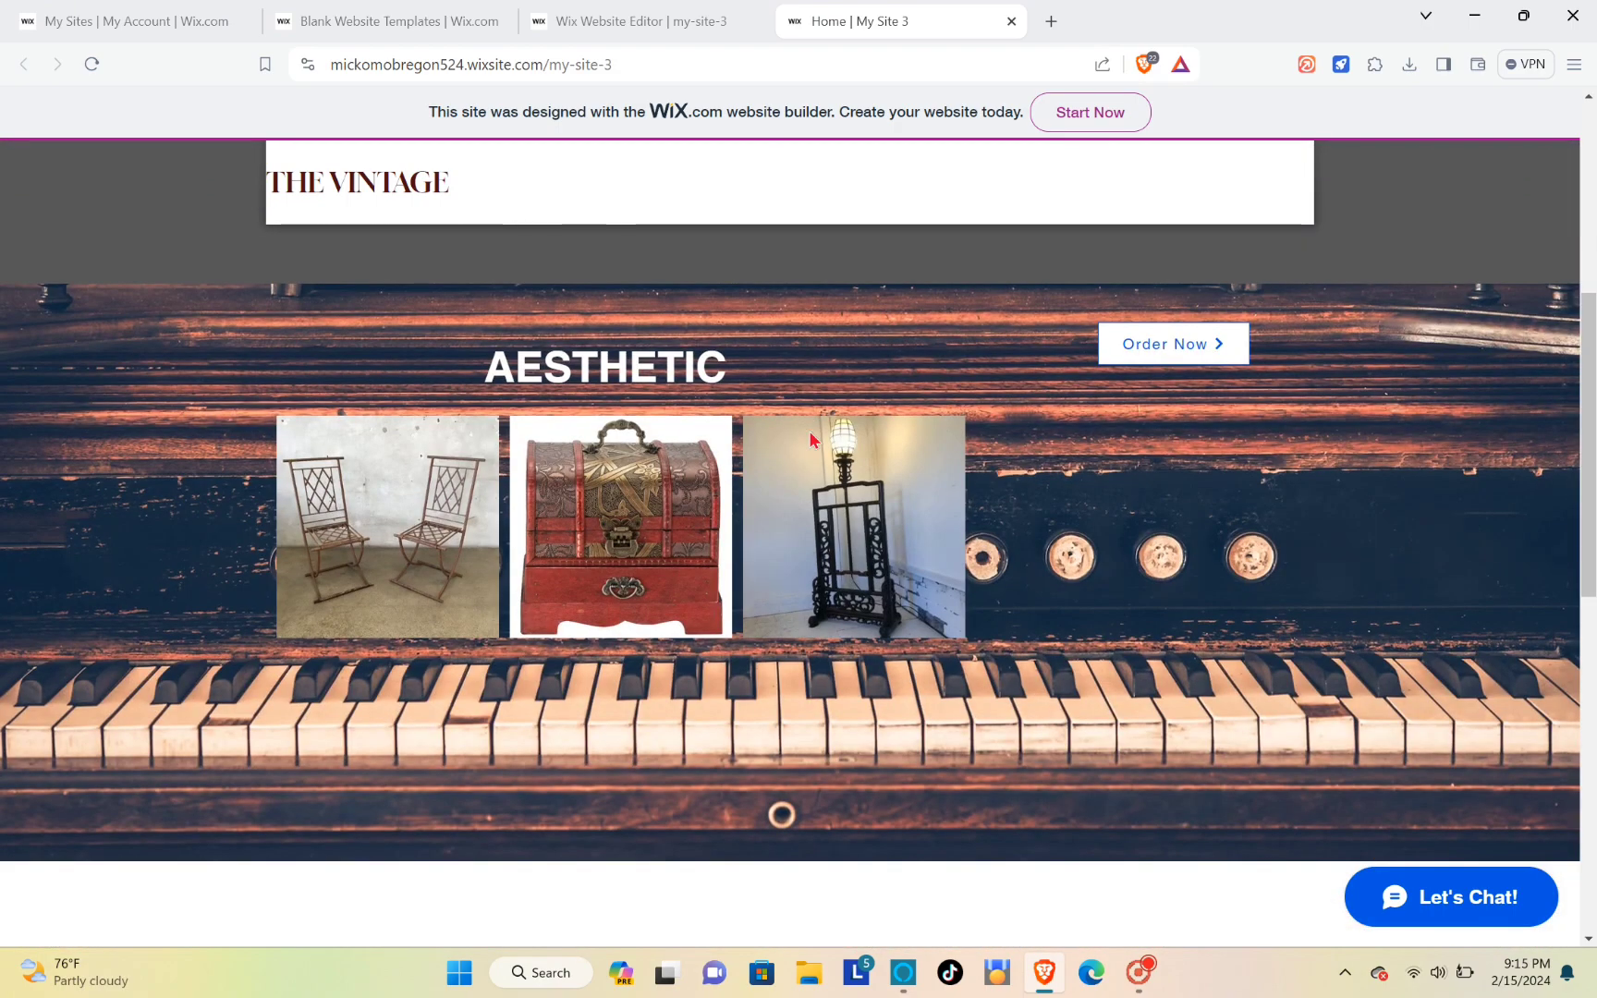
scroll(811, 441, up, 6)
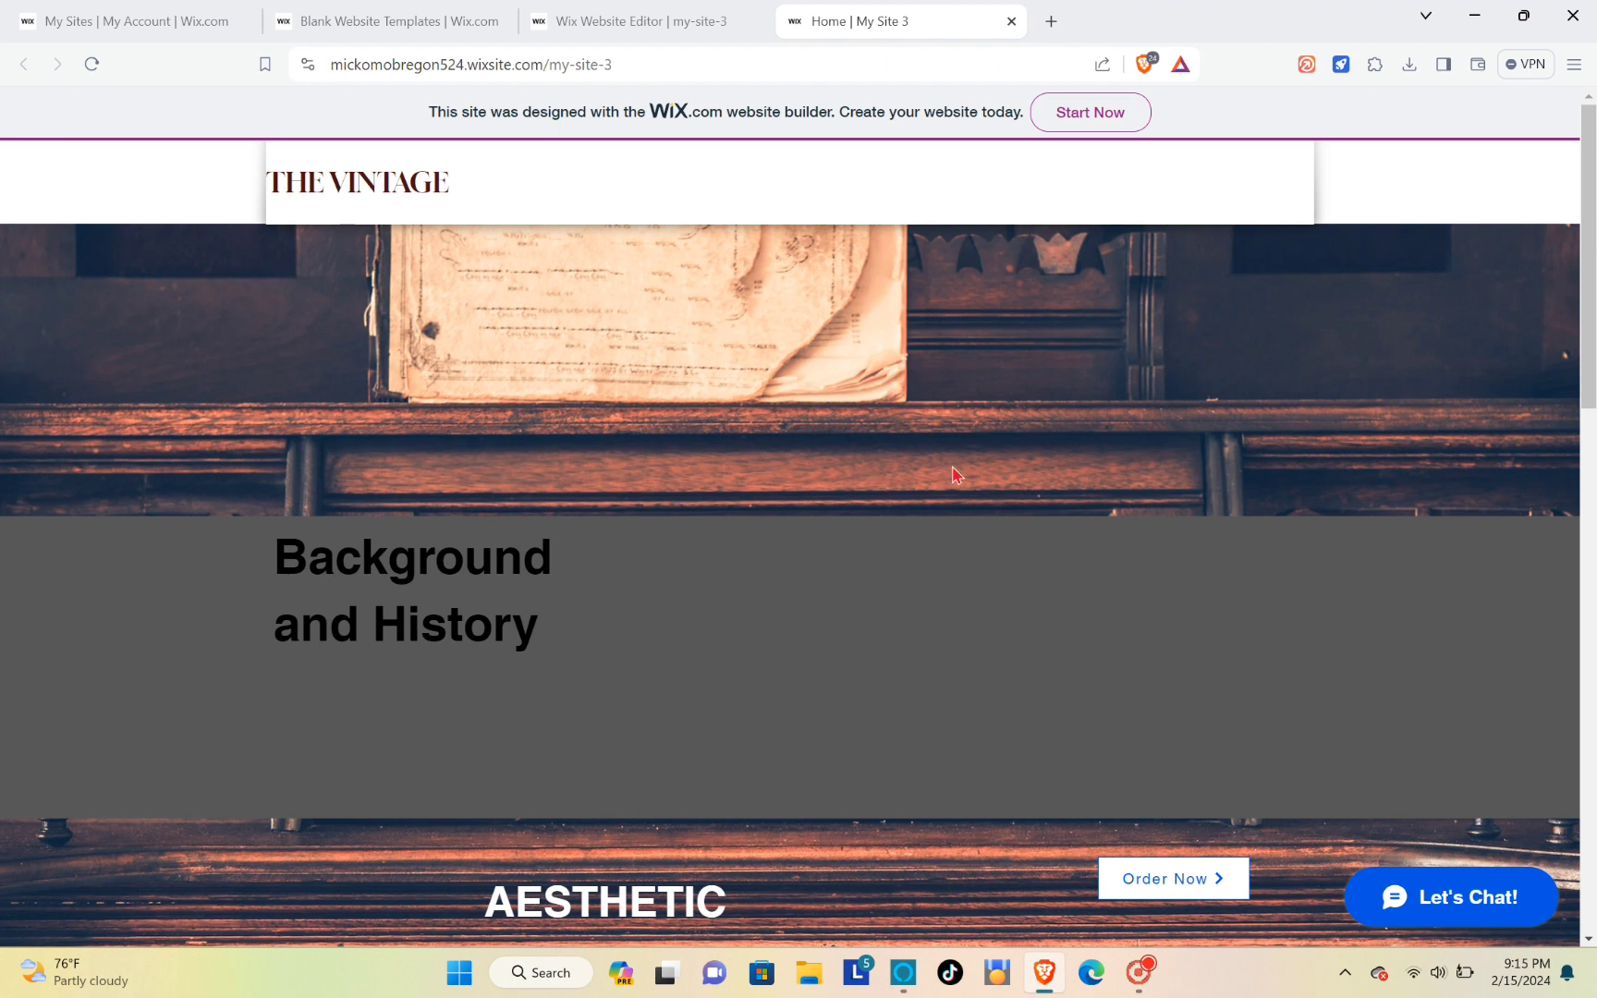